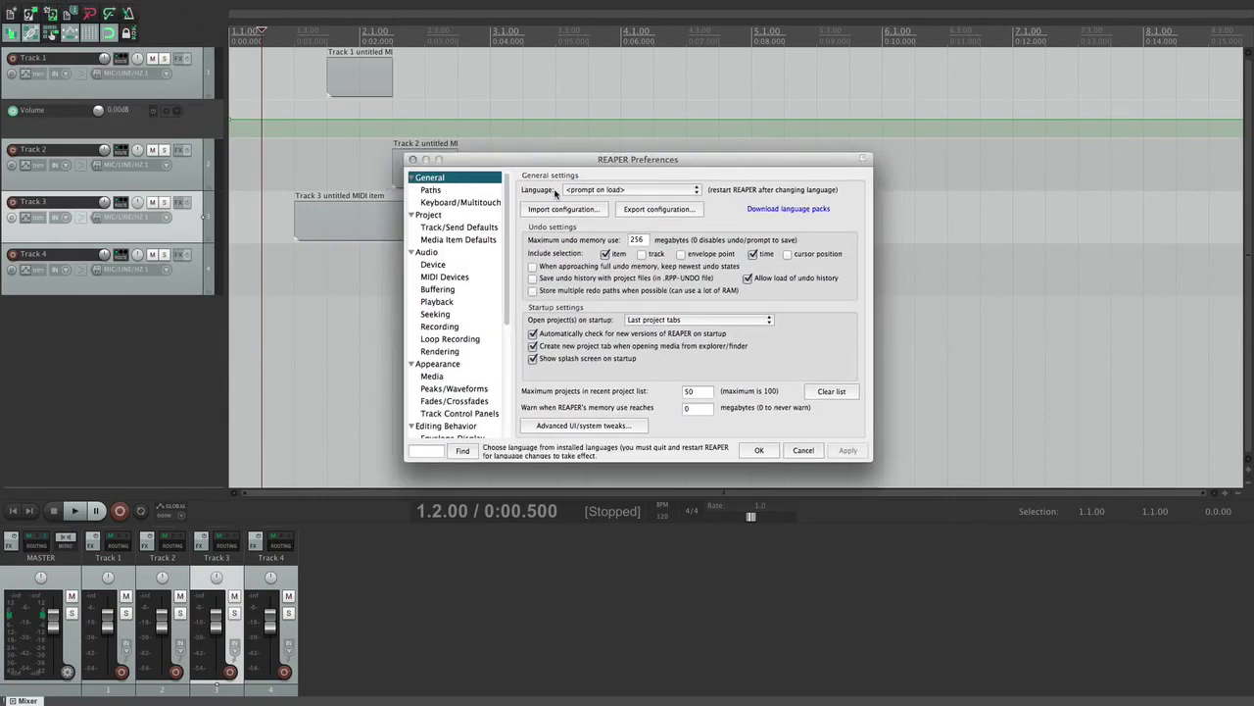
# Step: Check which interface languages are offered in the general preferences
pyautogui.click(654, 189)
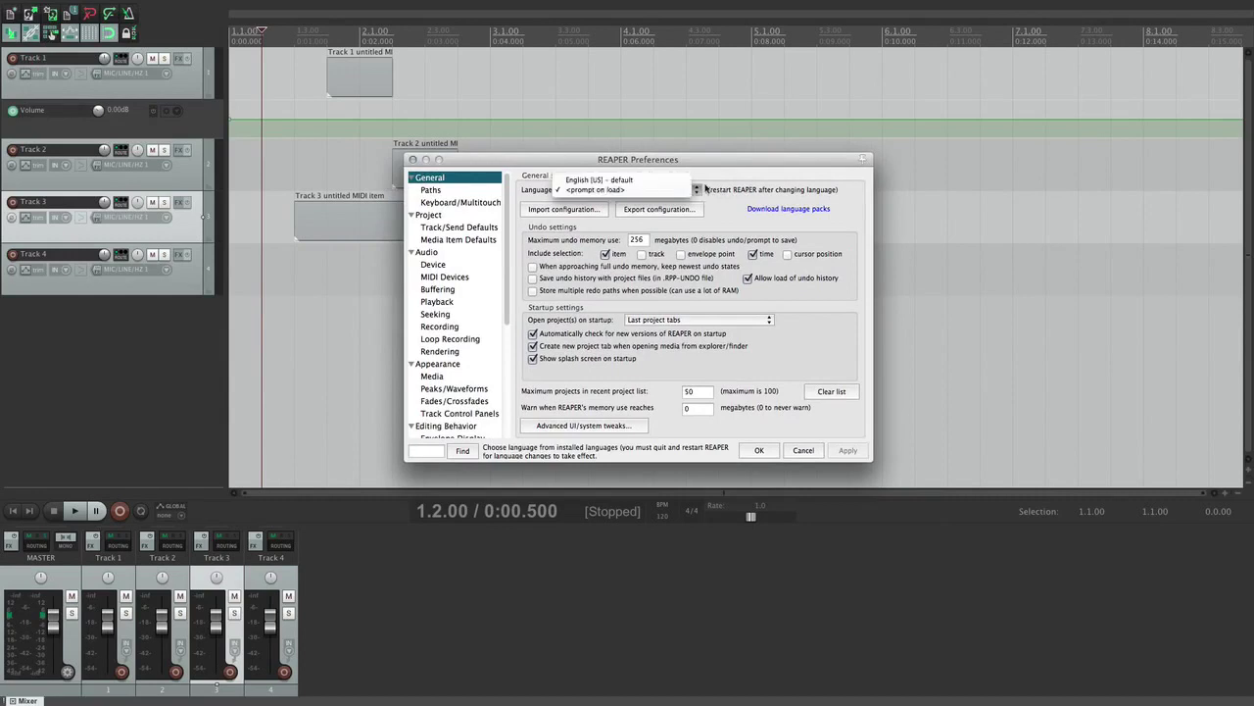
pyautogui.click(727, 188)
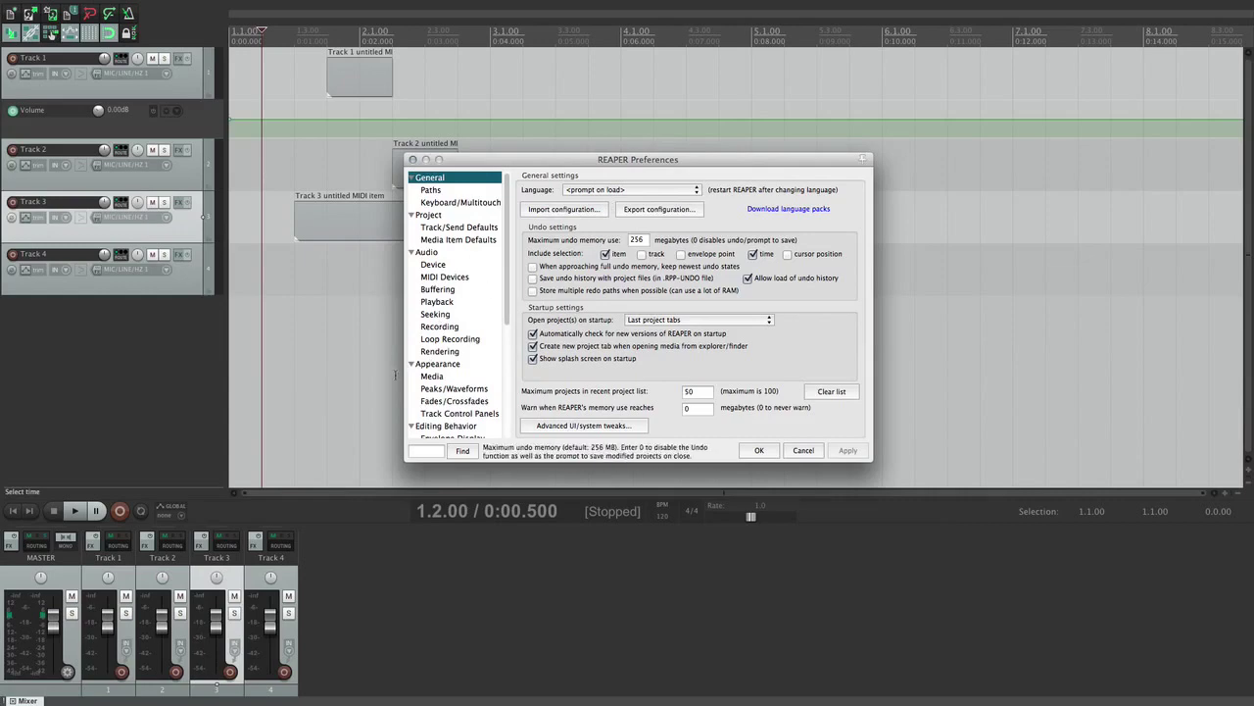
pyautogui.click(326, 279)
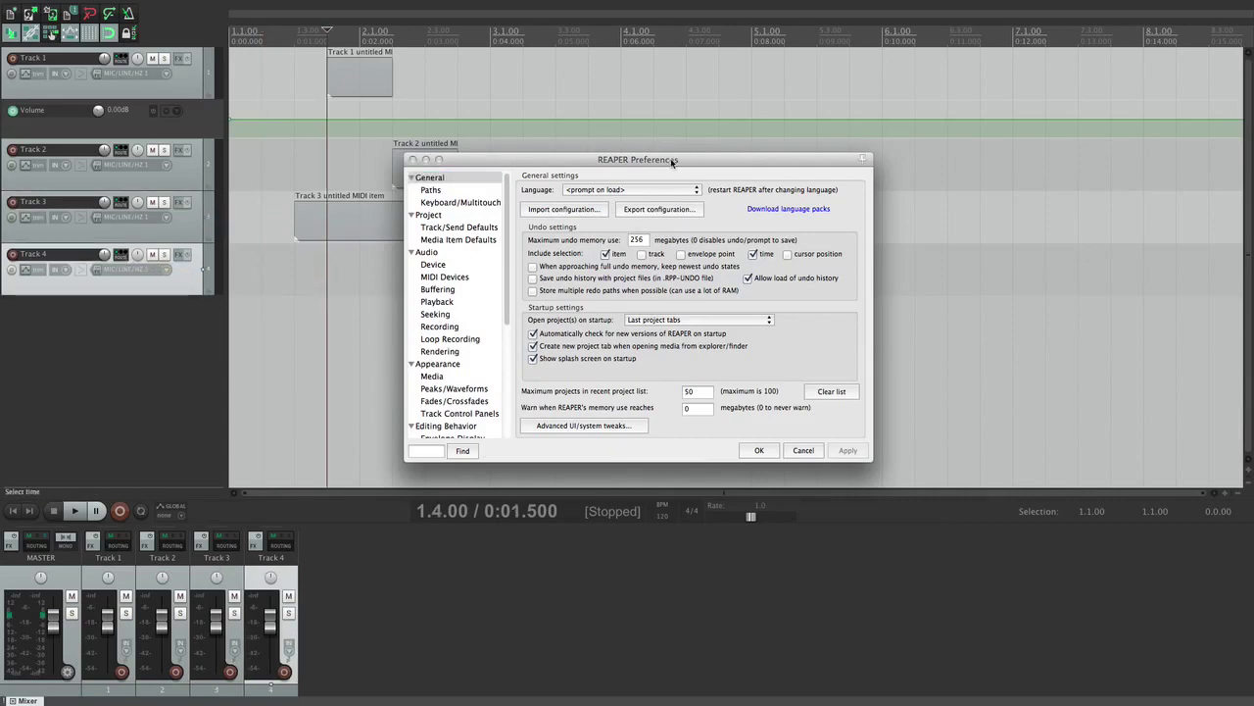
pyautogui.moveTo(669, 160); pyautogui.dragTo(660, 162)
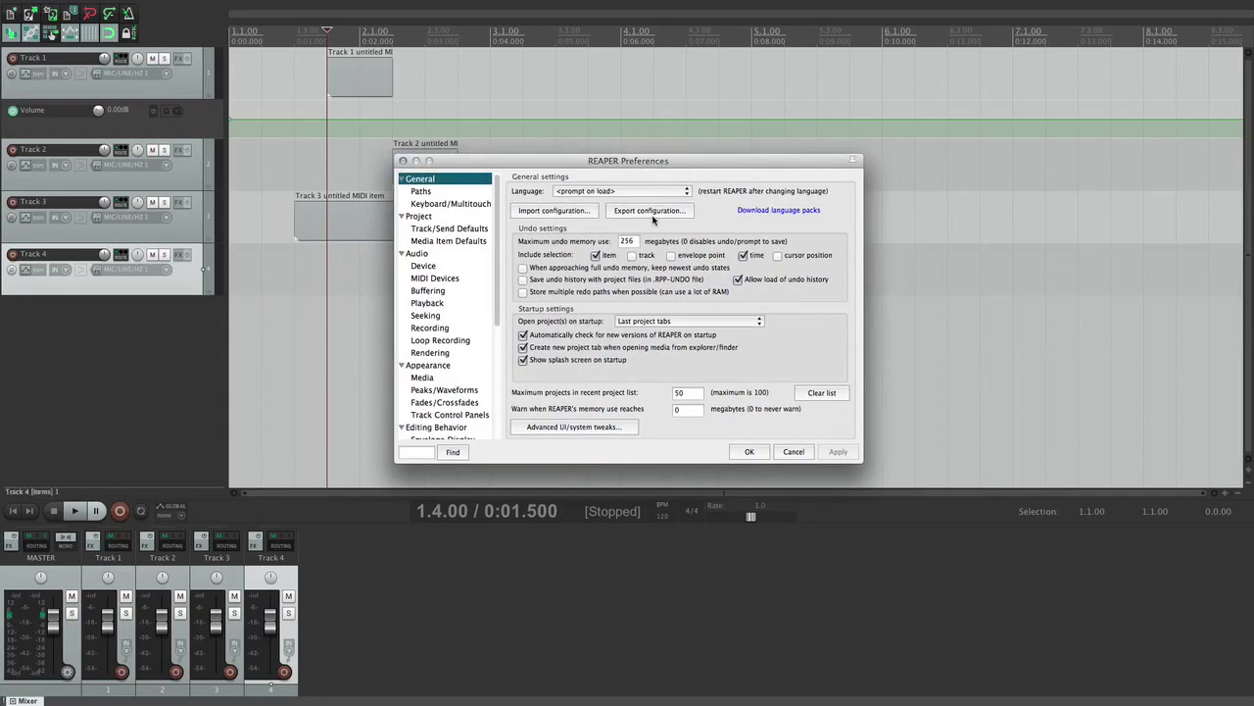
# Step: Open the configuration export and examine which files the Configuration category includes
pyautogui.click(627, 216)
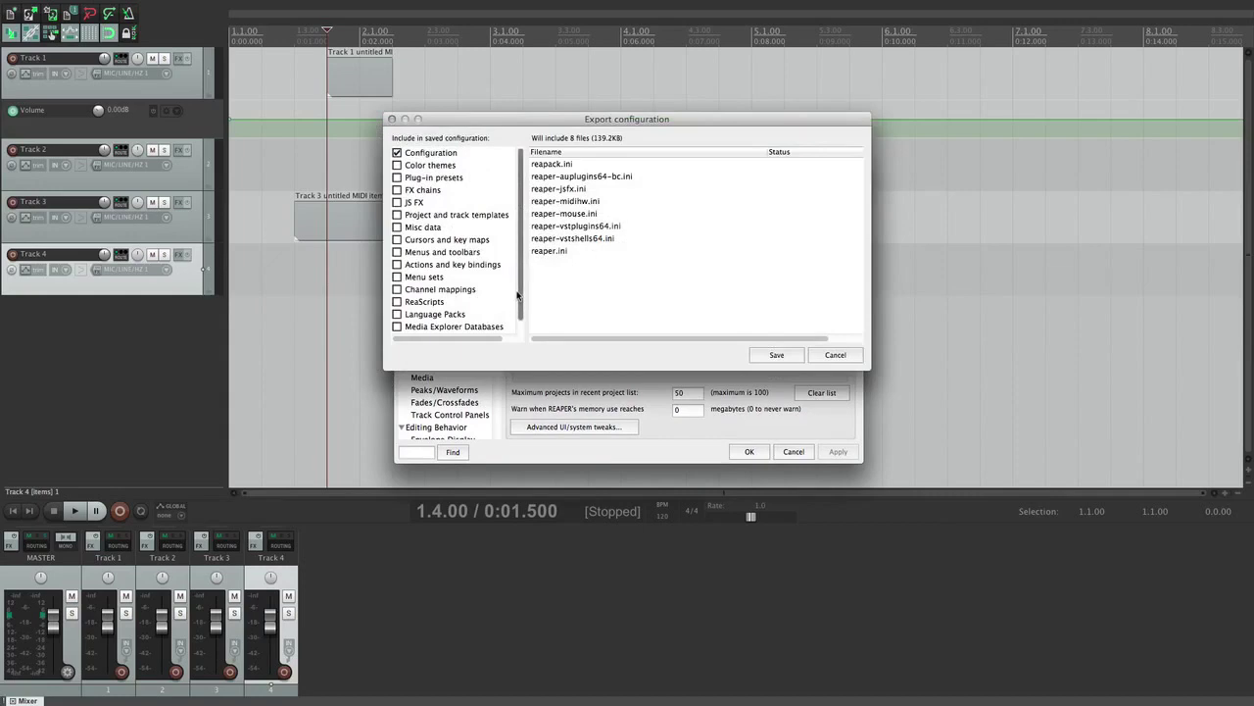
pyautogui.moveTo(517, 191); pyautogui.dragTo(519, 192)
pyautogui.click(428, 155)
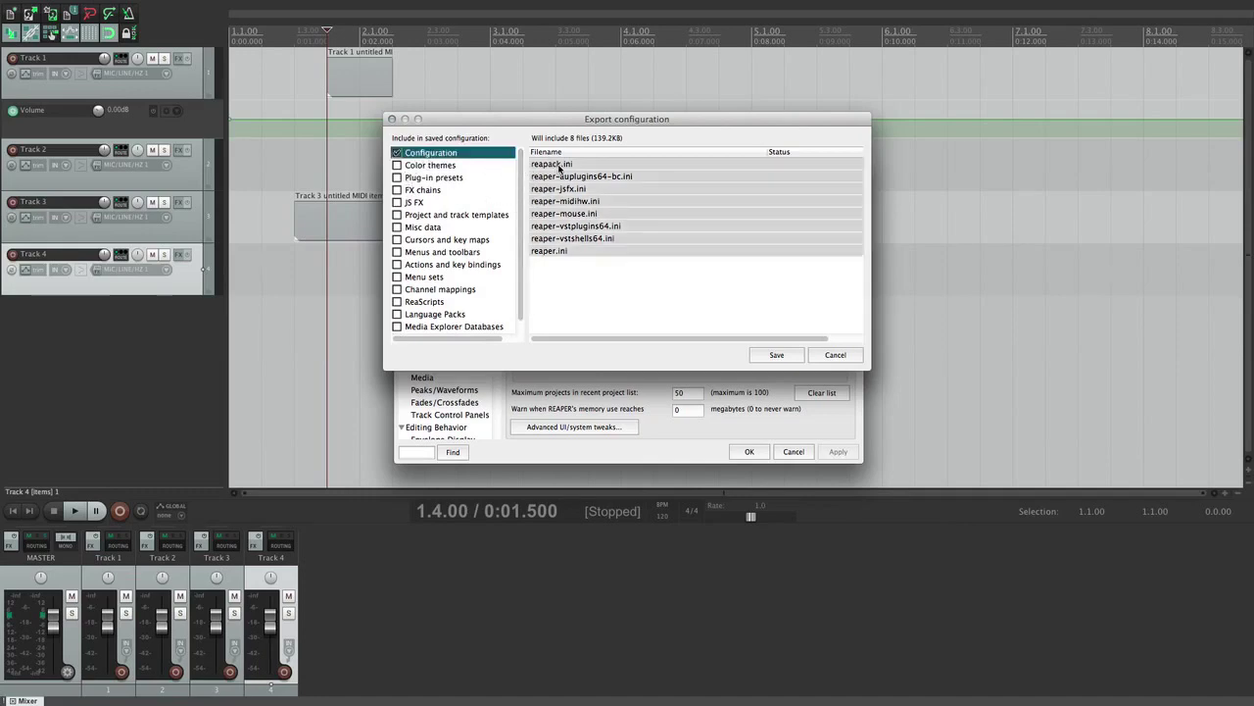
pyautogui.click(562, 273)
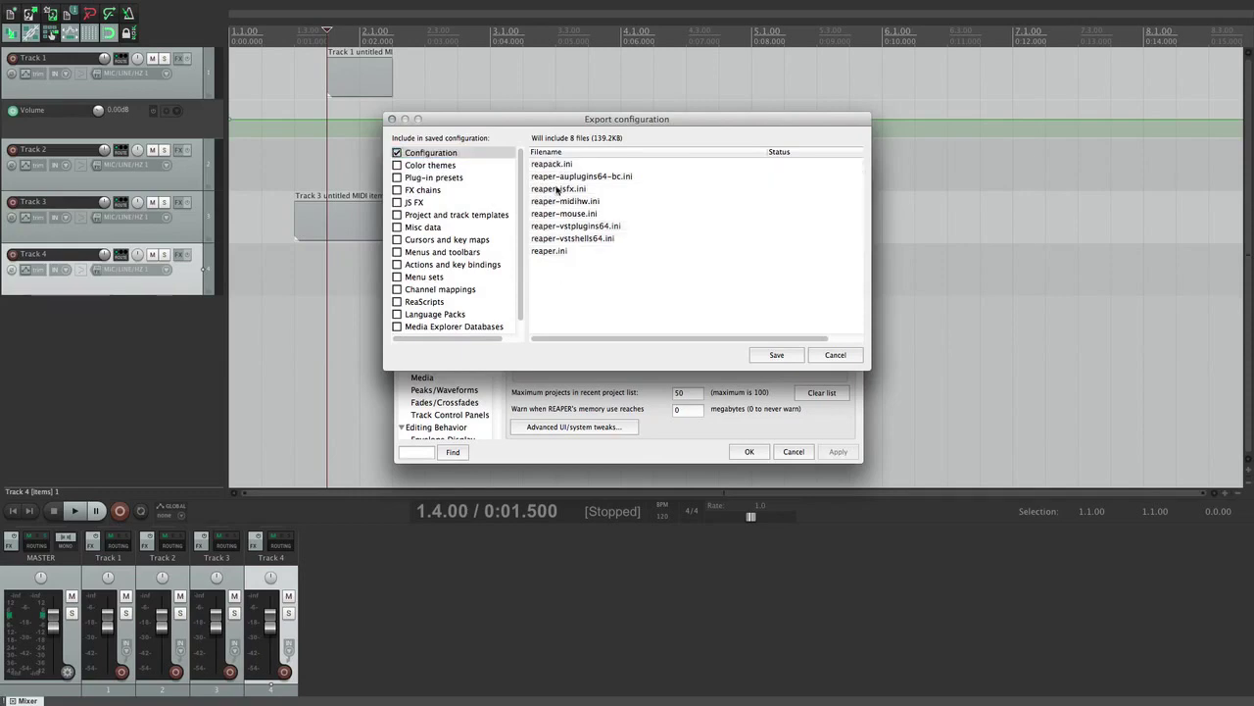
pyautogui.click(554, 166)
pyautogui.click(565, 278)
pyautogui.click(61, 6)
pyautogui.click(670, 318)
# Step: Include color themes, plug-in presets and FX chains in the configuration export
pyautogui.click(441, 169)
pyautogui.click(397, 164)
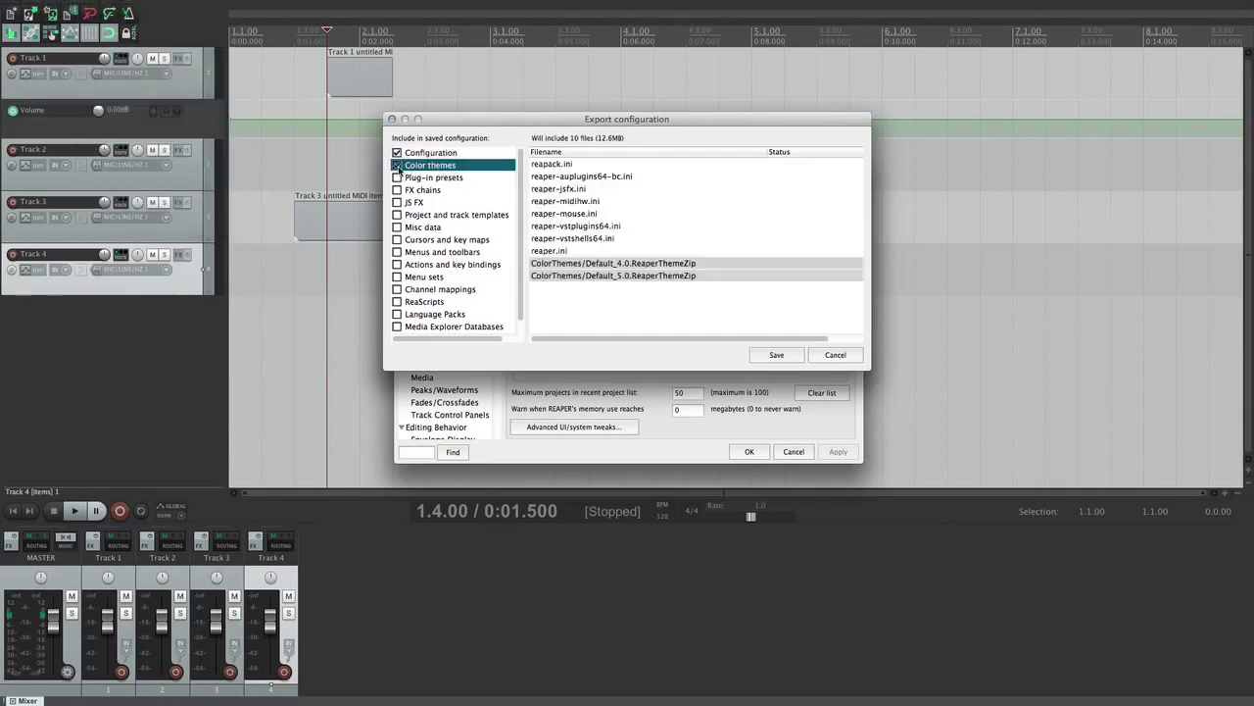
pyautogui.click(408, 180)
pyautogui.click(397, 177)
pyautogui.click(397, 190)
pyautogui.click(428, 191)
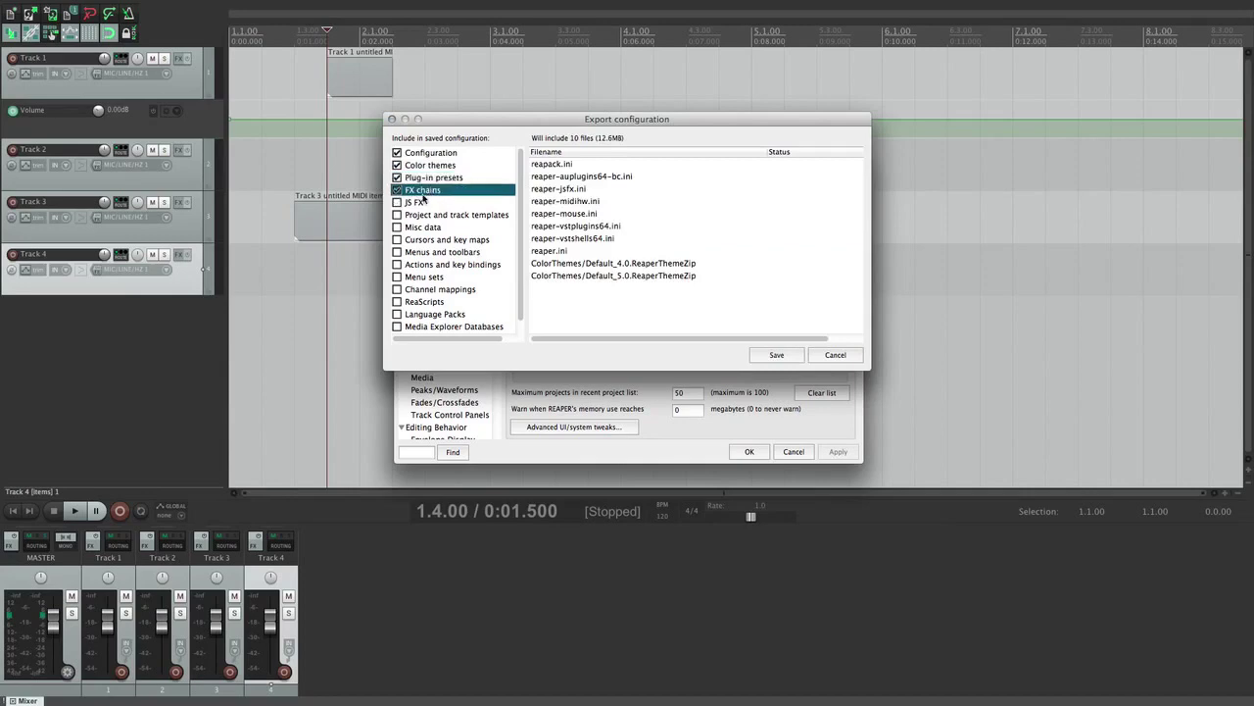
# Step: Include JS FX, project and track templates, and misc data in the configuration export
pyautogui.click(397, 202)
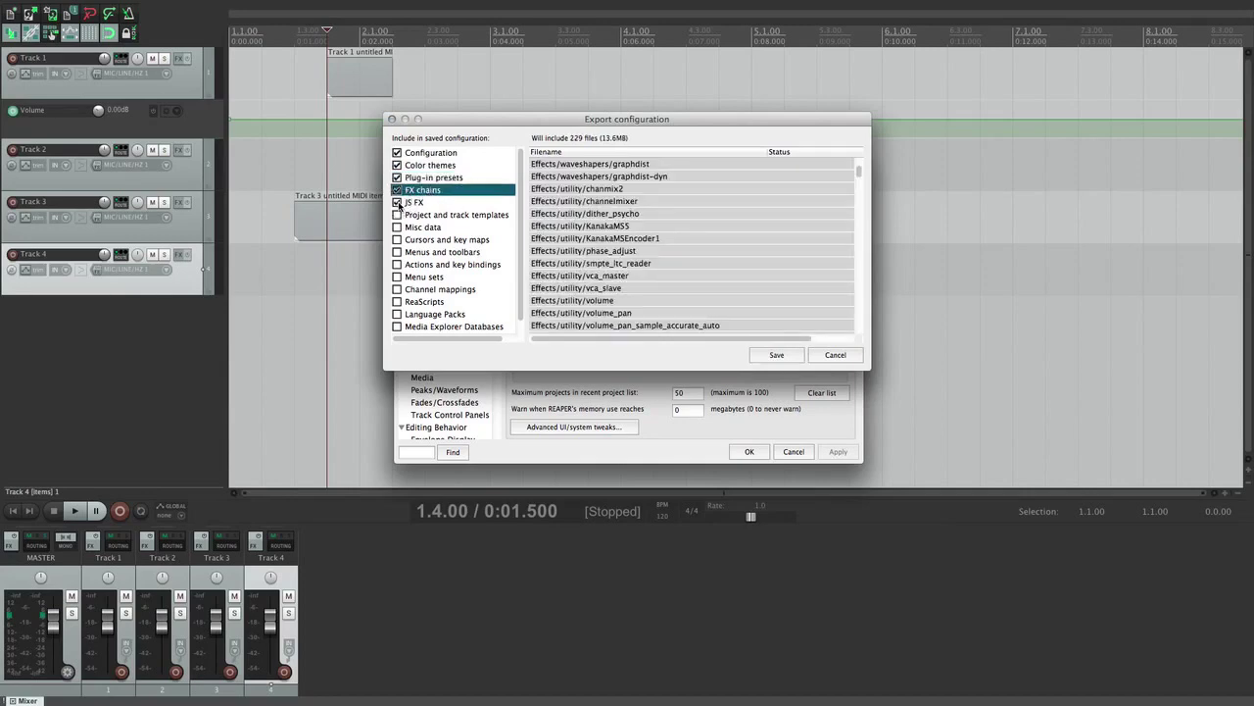
pyautogui.click(411, 204)
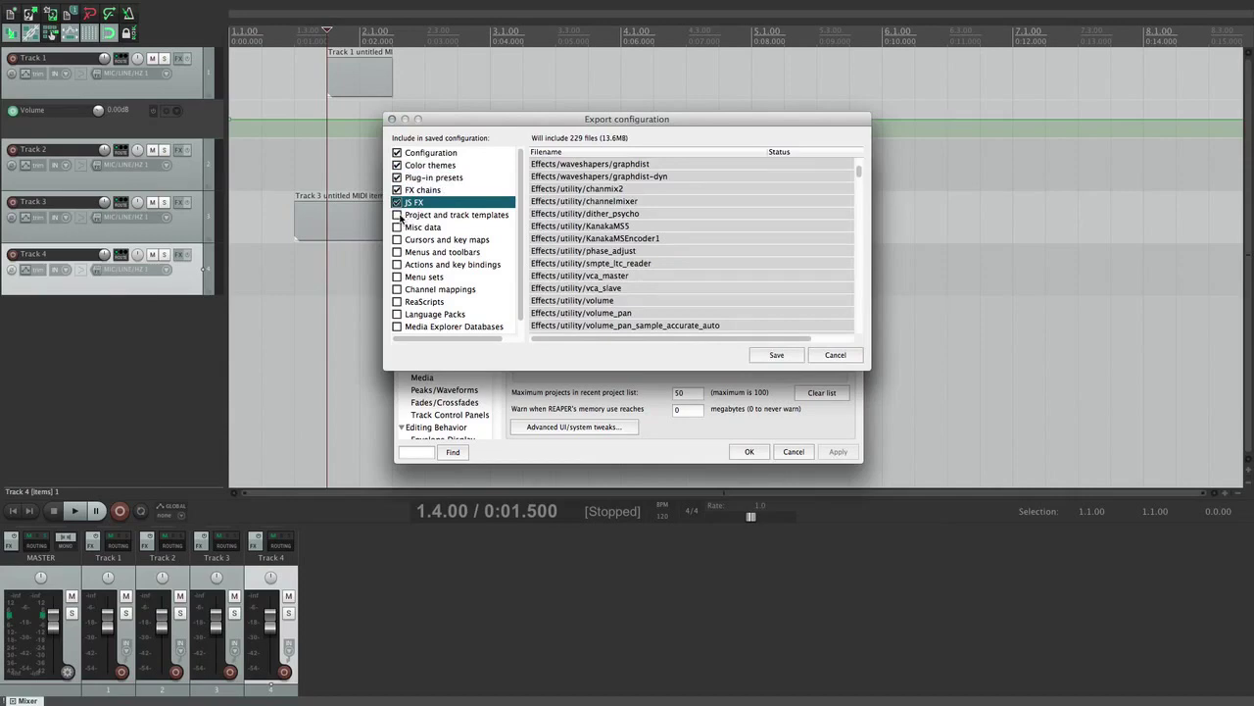
pyautogui.click(398, 216)
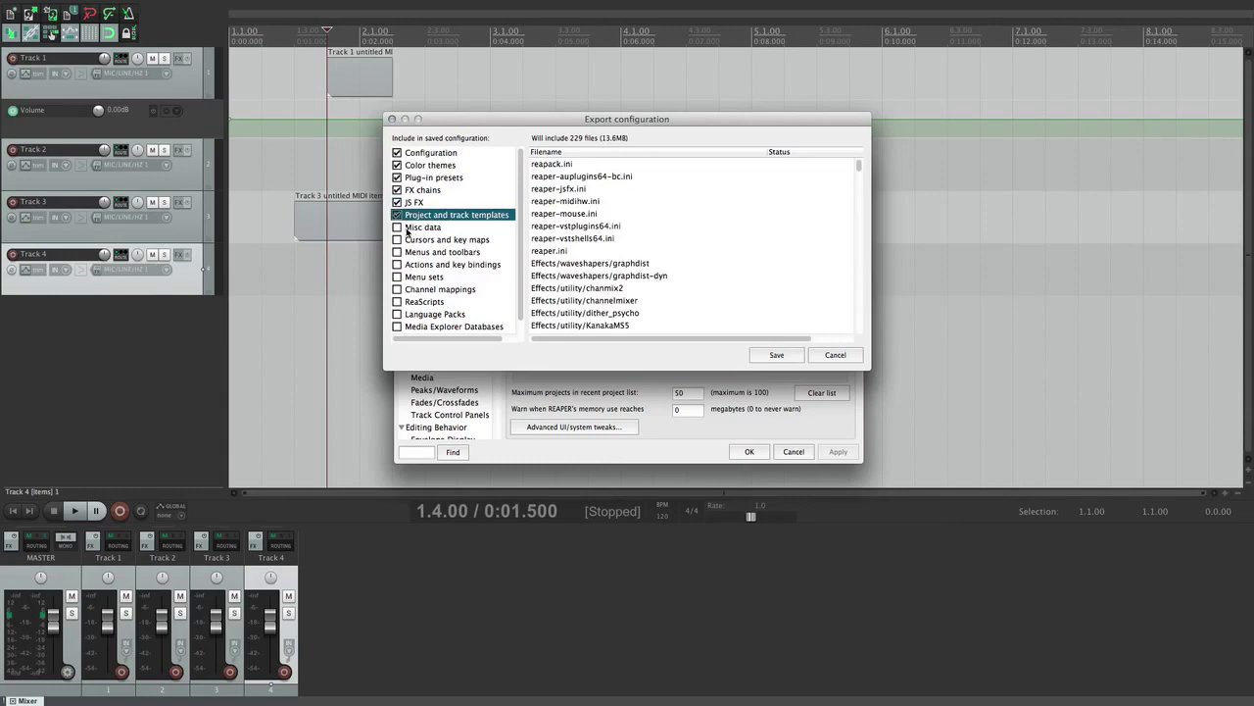
pyautogui.click(398, 228)
# Step: Examine the files that the misc data category adds to the export list
pyautogui.scroll(-5, 616, 279)
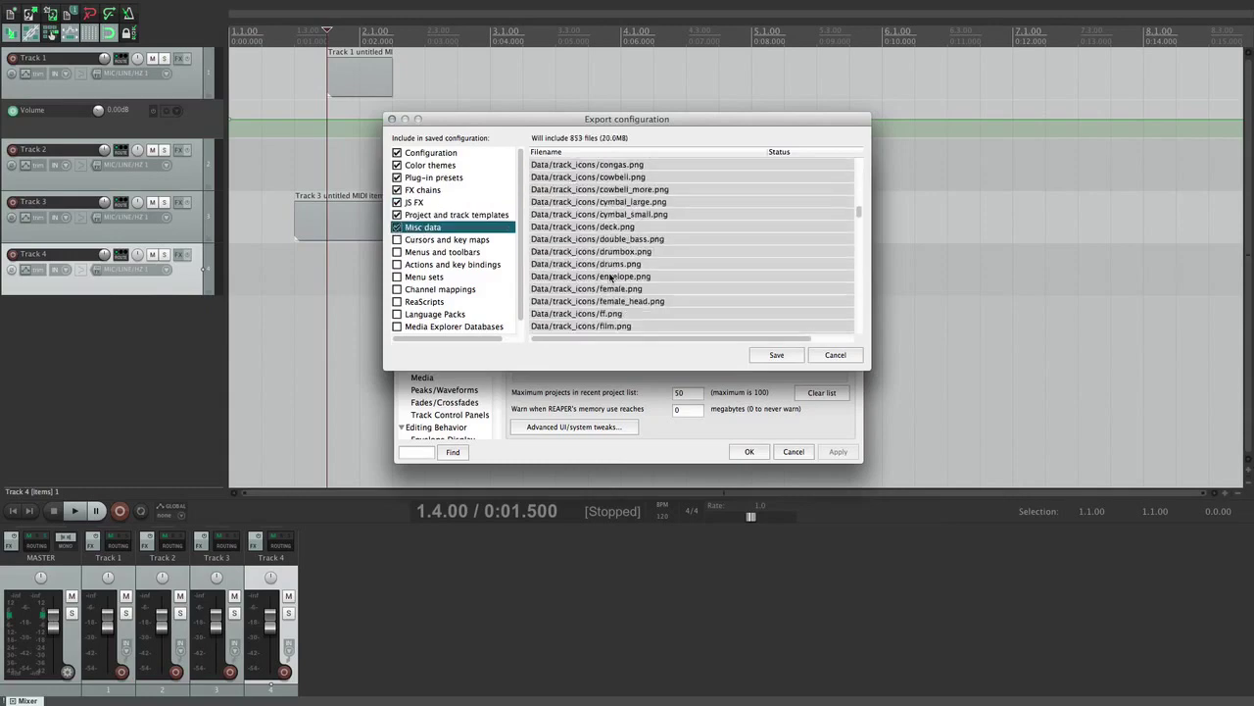
pyautogui.scroll(-10, 610, 278)
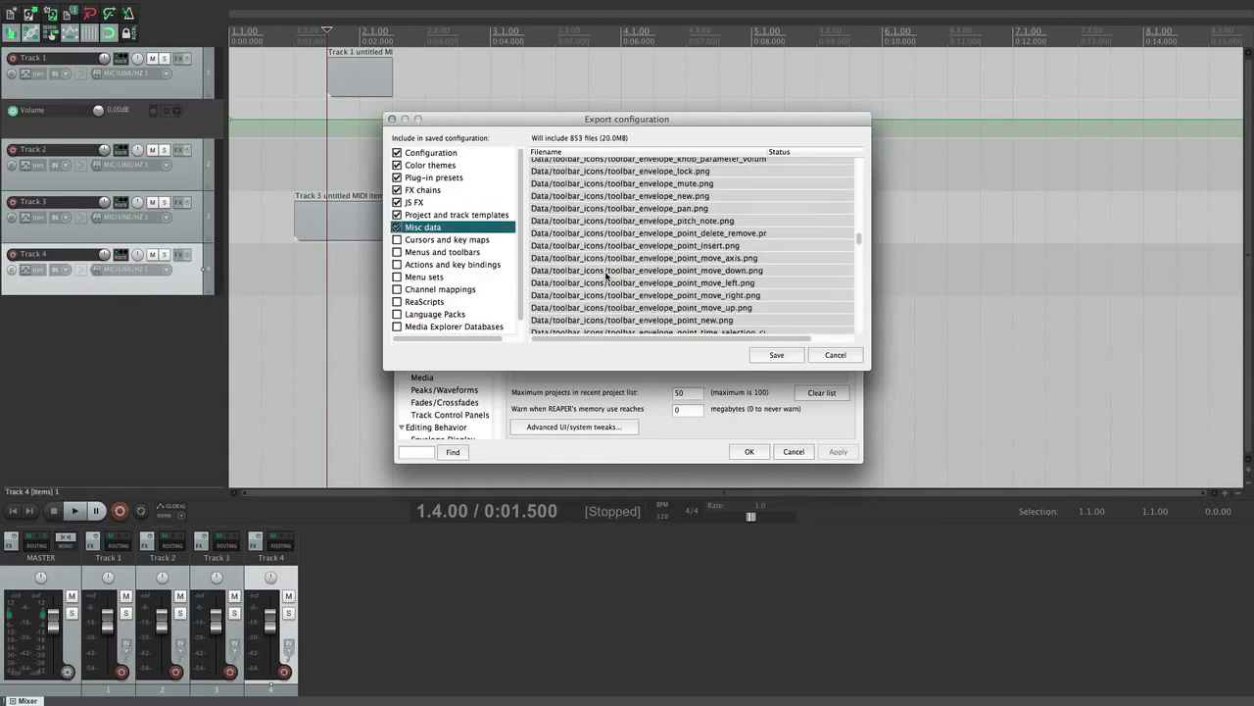
pyautogui.scroll(-15, 586, 264)
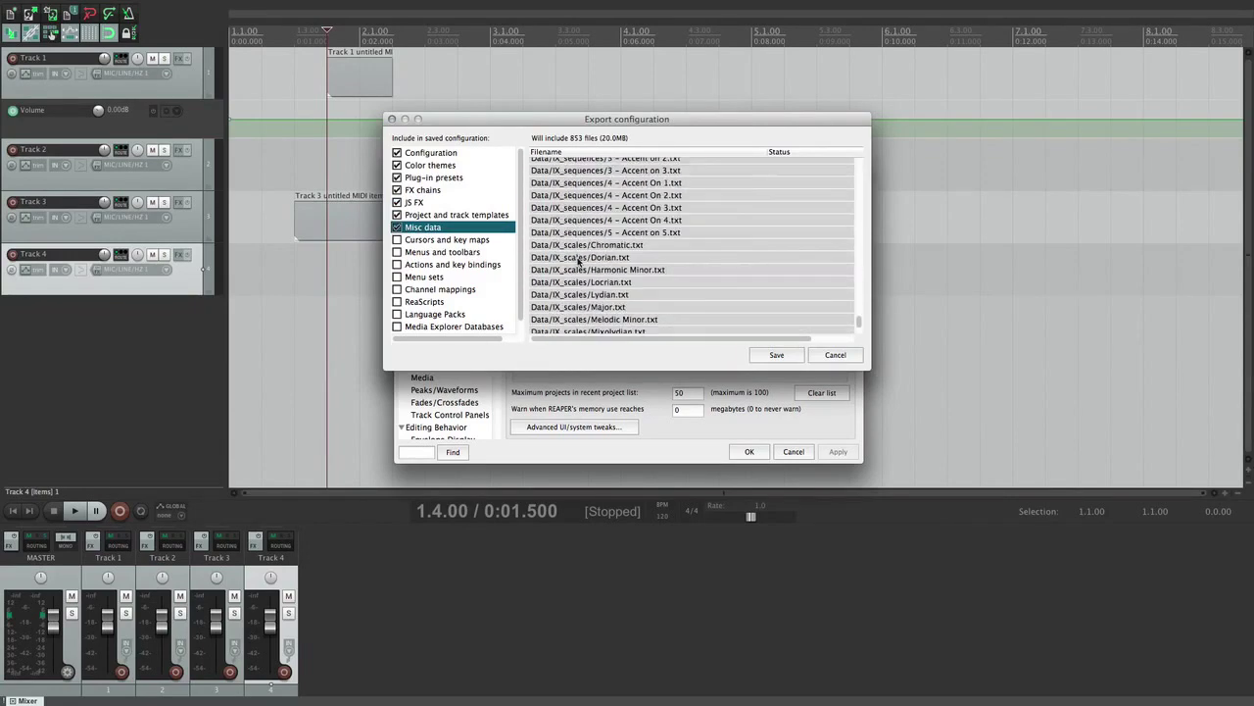
pyautogui.scroll(4, 571, 261)
pyautogui.scroll(-3, 576, 254)
pyautogui.scroll(-5, 578, 255)
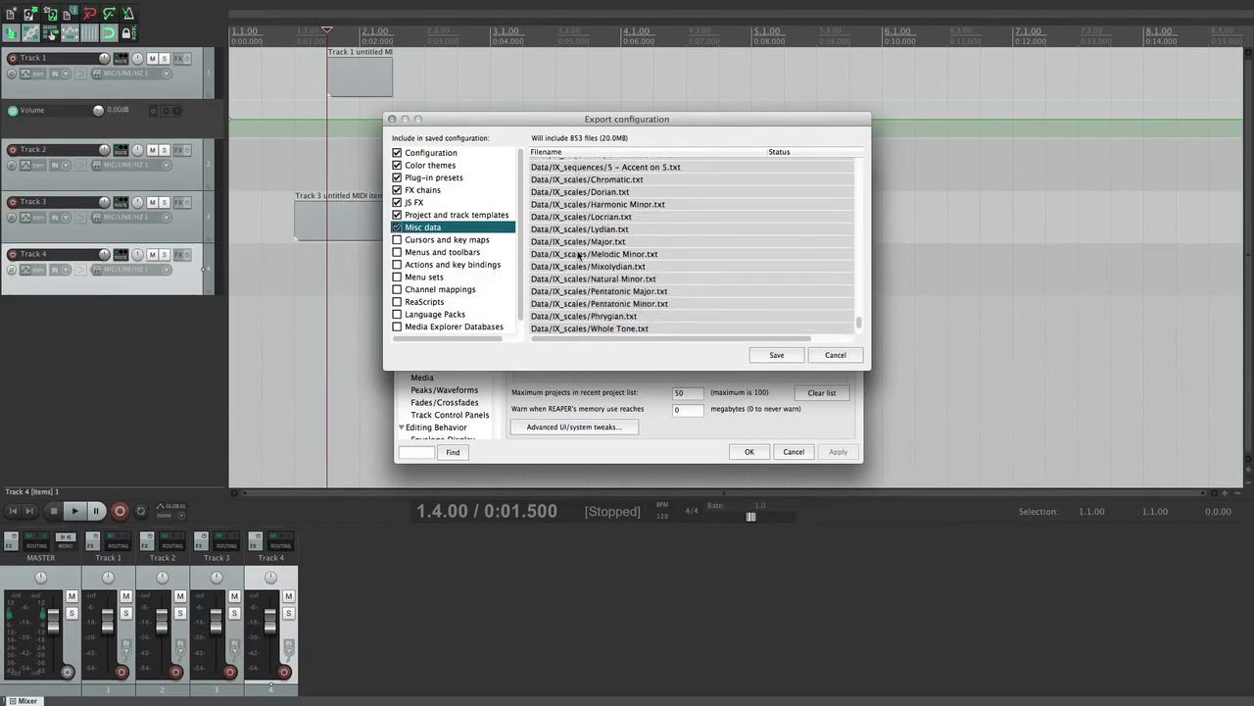
pyautogui.scroll(-4, 580, 257)
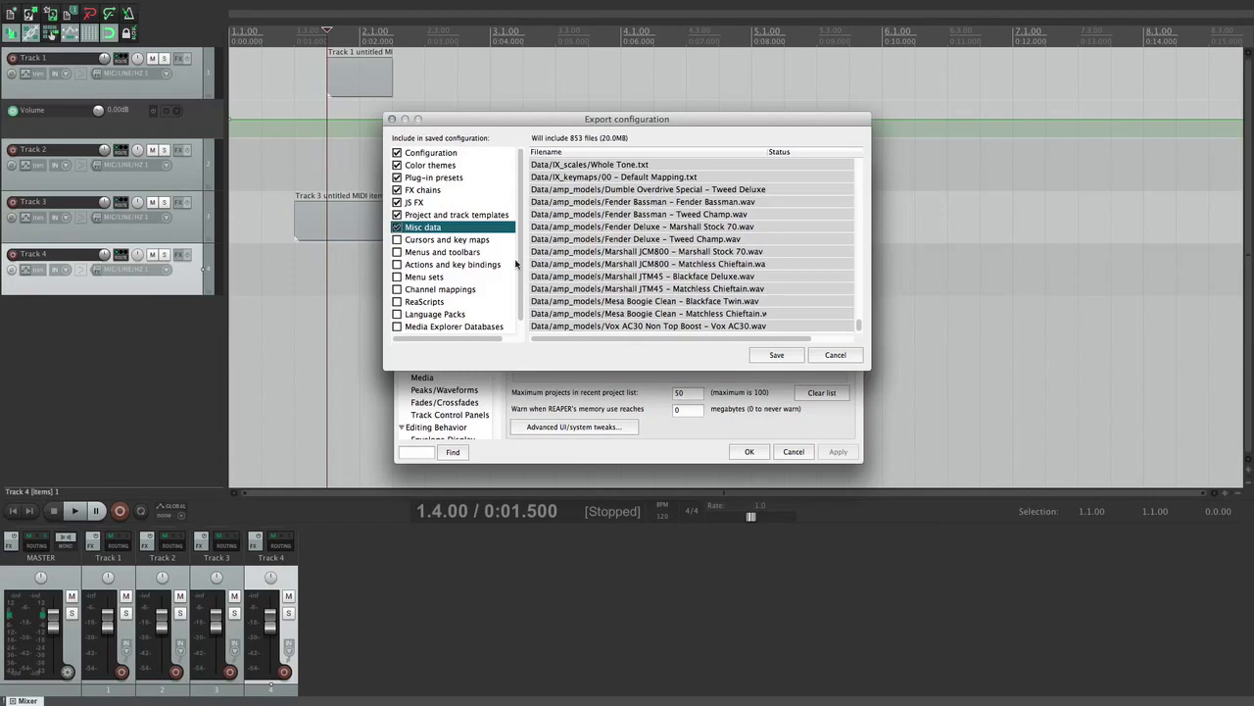
# Step: Include cursors and key maps, actions and key bindings, and menus and toolbars in the export
pyautogui.click(446, 241)
pyautogui.click(444, 245)
pyautogui.scroll(-1, 434, 246)
pyautogui.scroll(1, 434, 246)
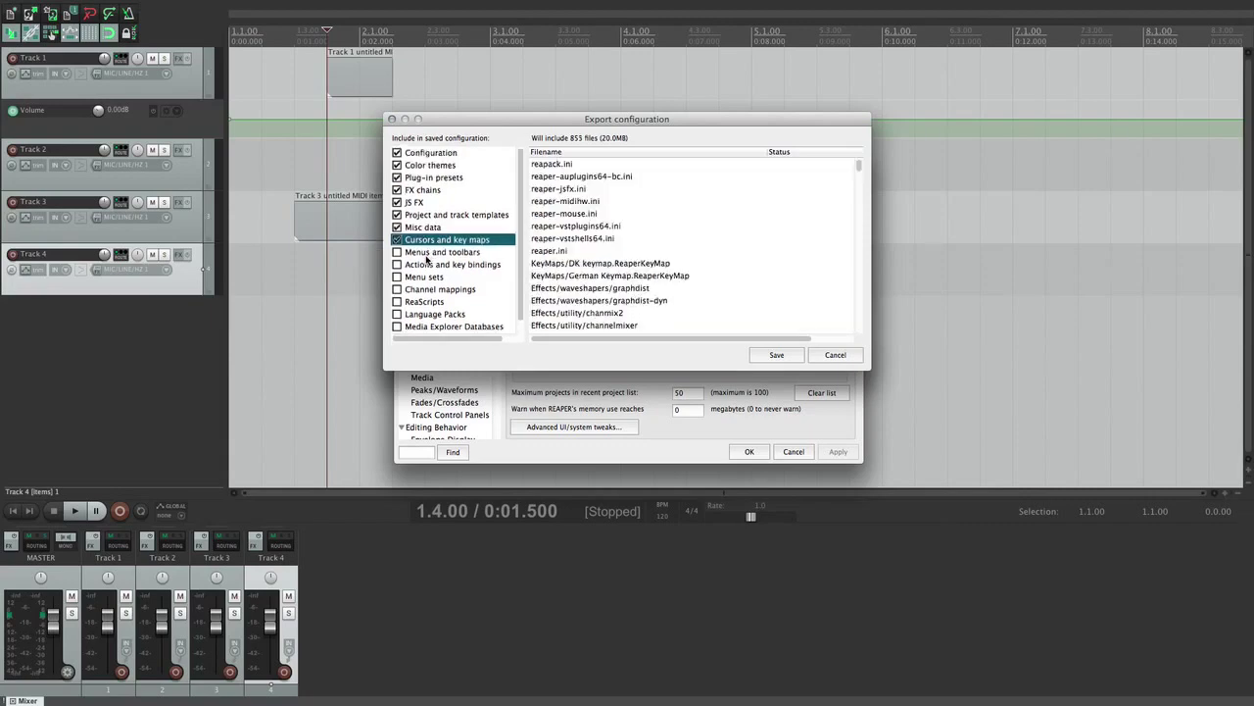
pyautogui.click(416, 267)
pyautogui.click(398, 265)
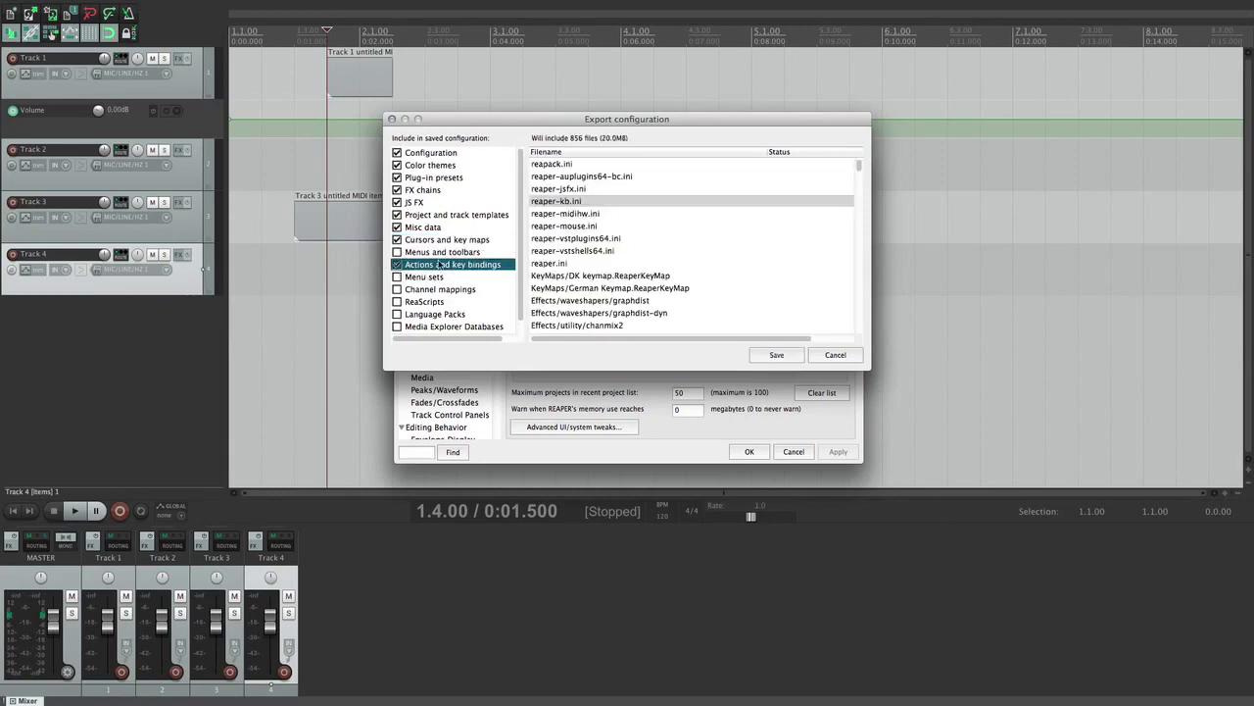
pyautogui.click(436, 252)
pyautogui.click(396, 252)
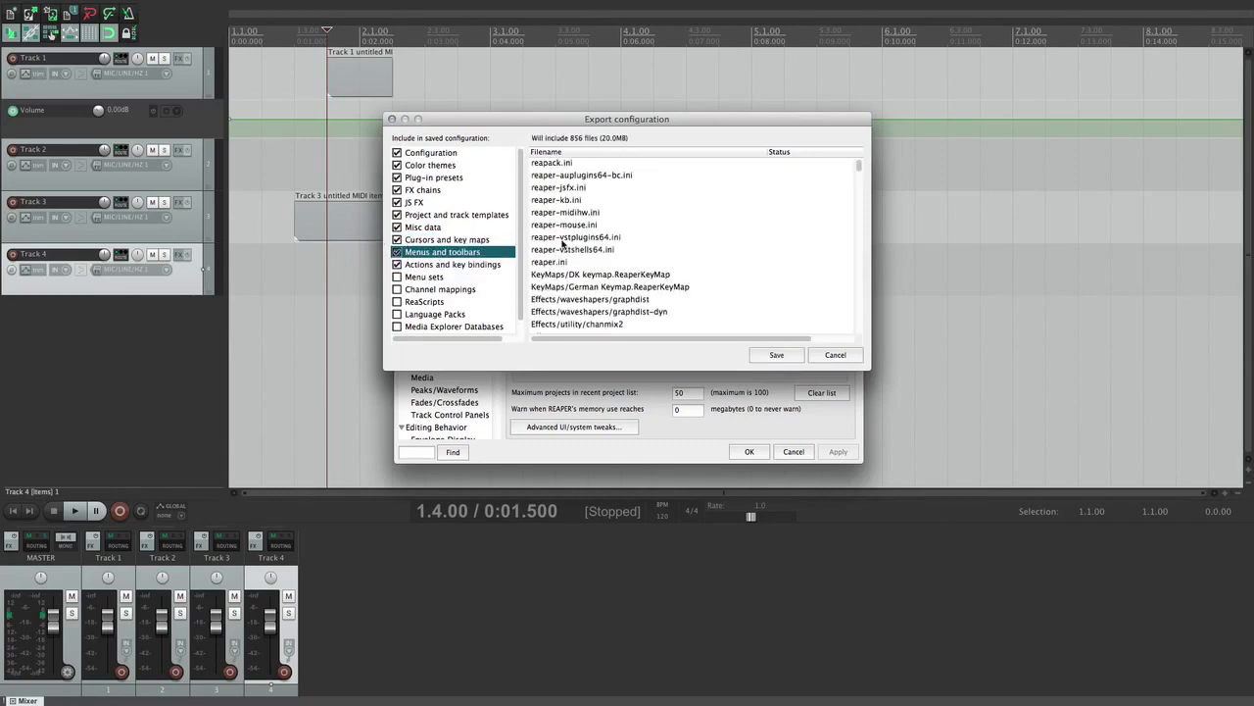
pyautogui.scroll(-3, 564, 240)
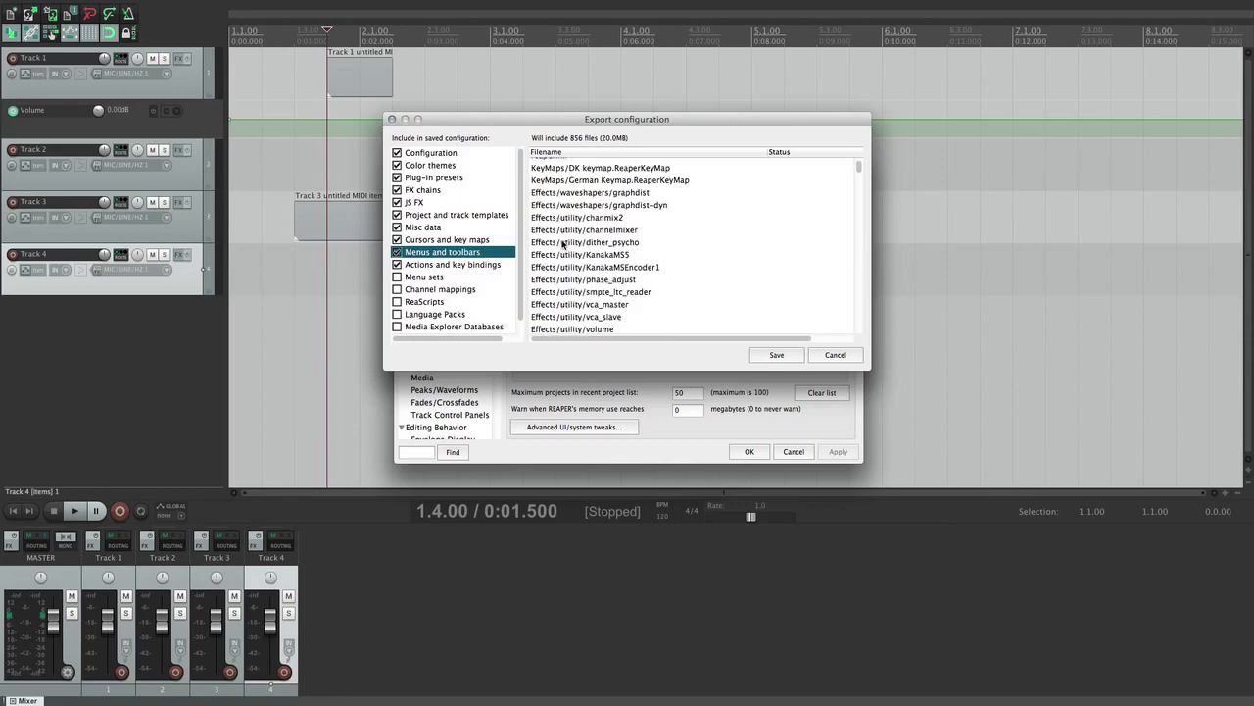
# Step: Include menu sets and channel mappings in the configuration export
pyautogui.click(420, 278)
pyautogui.click(397, 278)
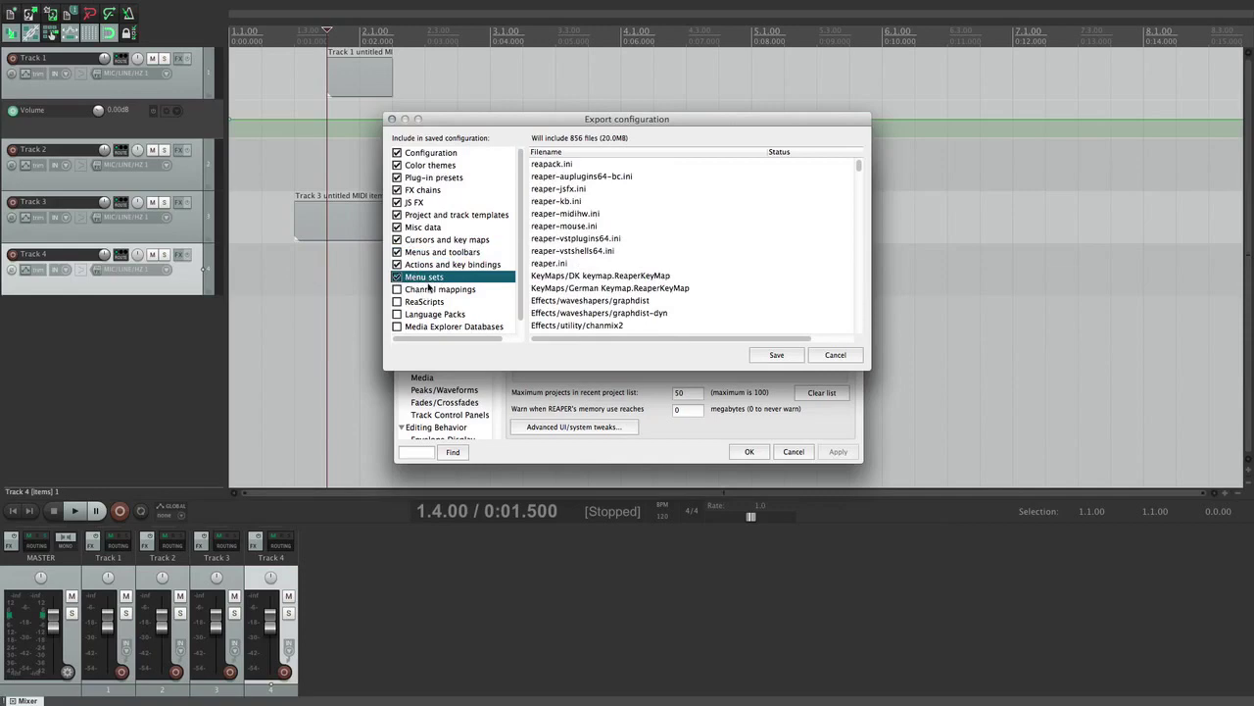
pyautogui.click(426, 291)
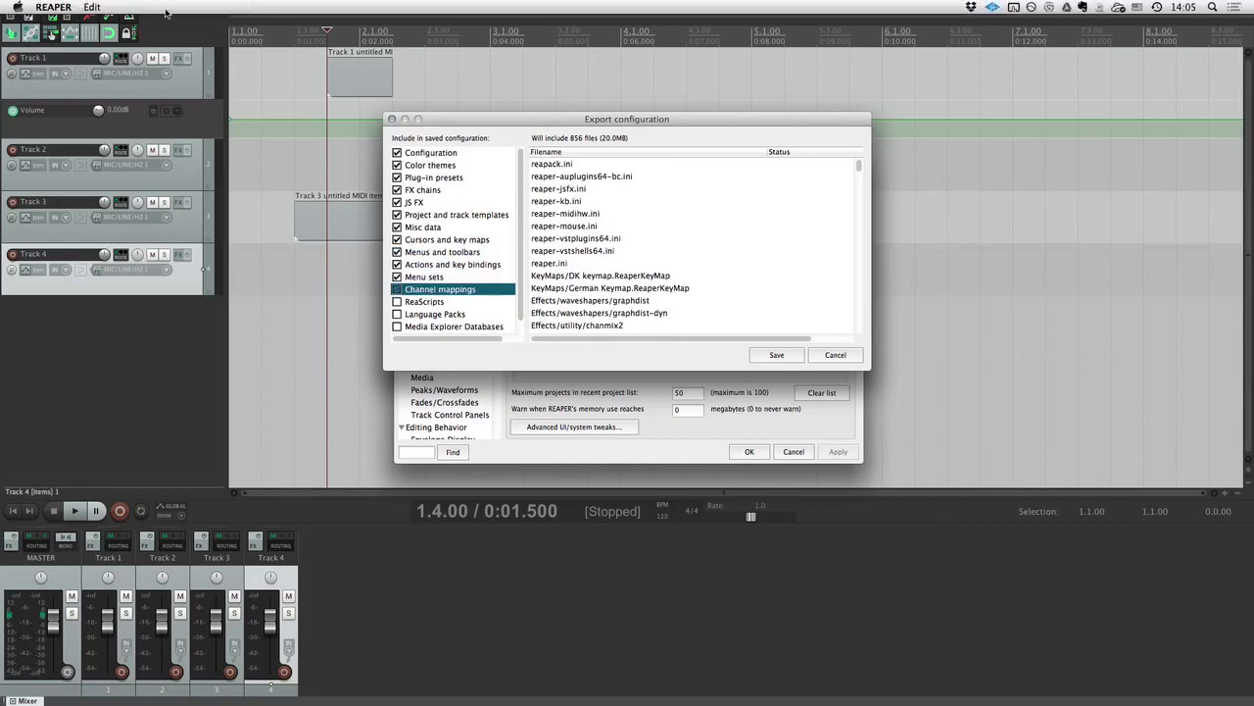
pyautogui.click(91, 7)
pyautogui.click(94, 5)
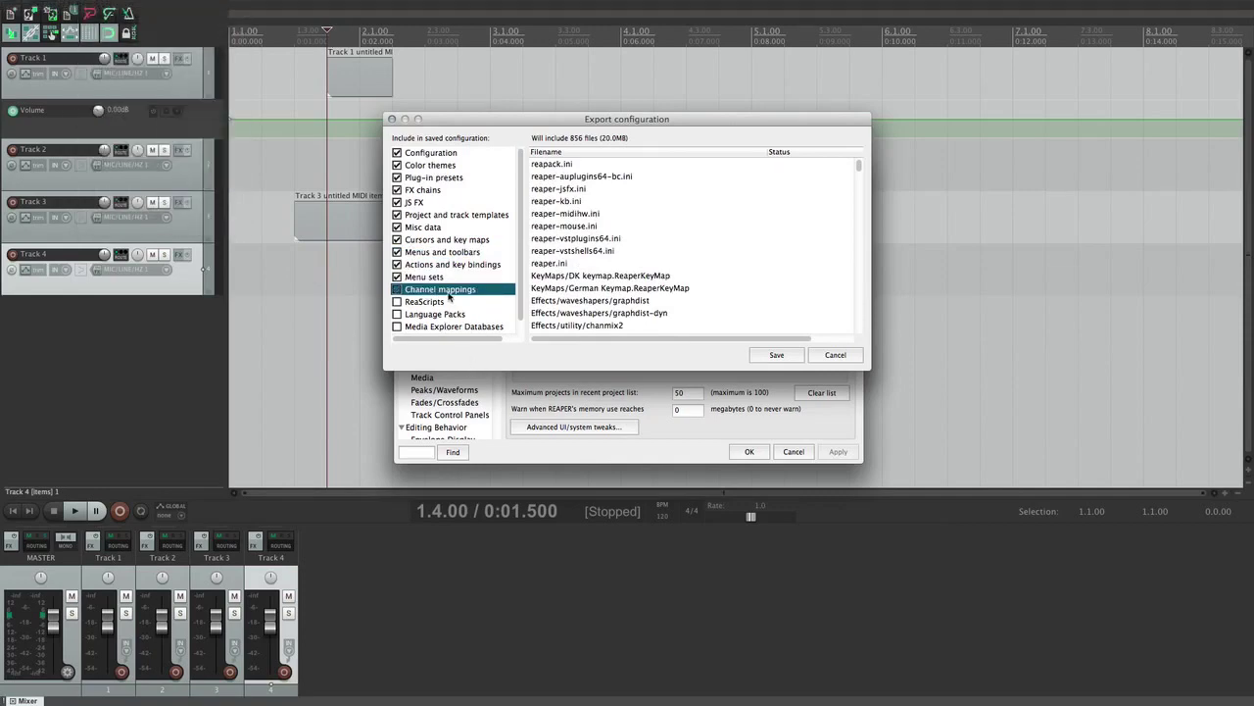
pyautogui.click(397, 289)
# Step: Include ReaScripts, language packs, Media Explorer databases and web interface pages in the configuration export
pyautogui.click(443, 305)
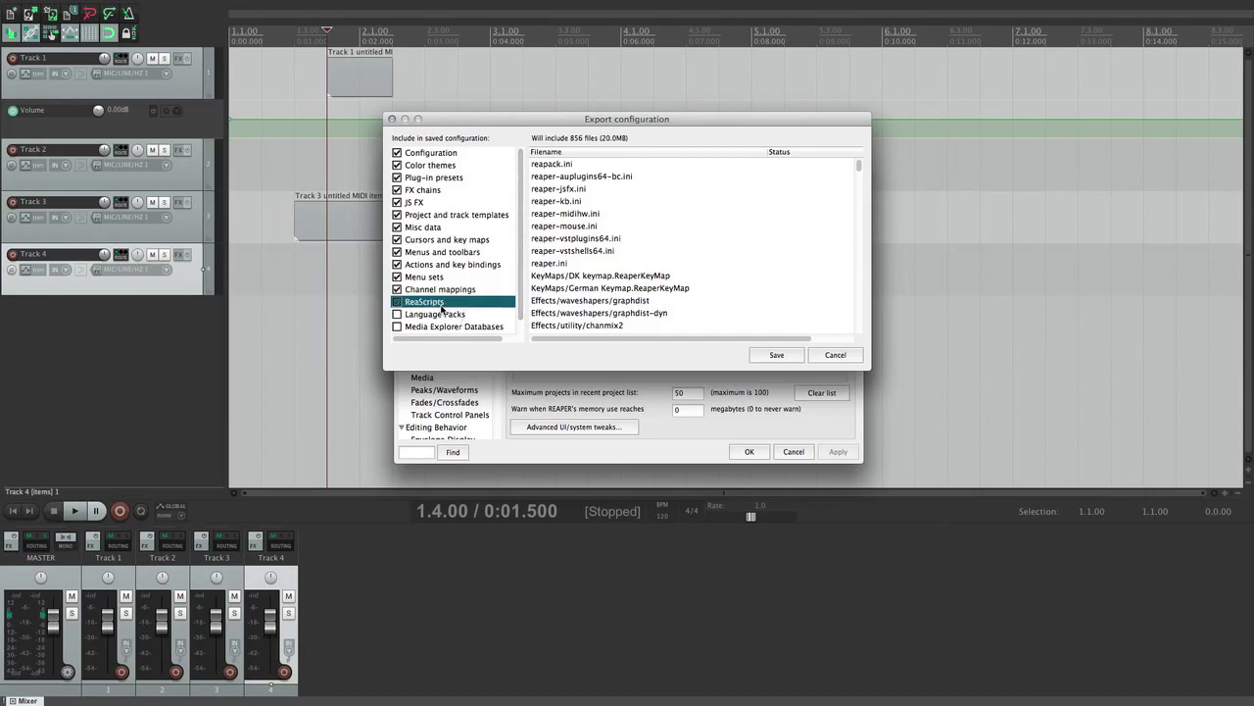
pyautogui.click(397, 301)
pyautogui.click(407, 315)
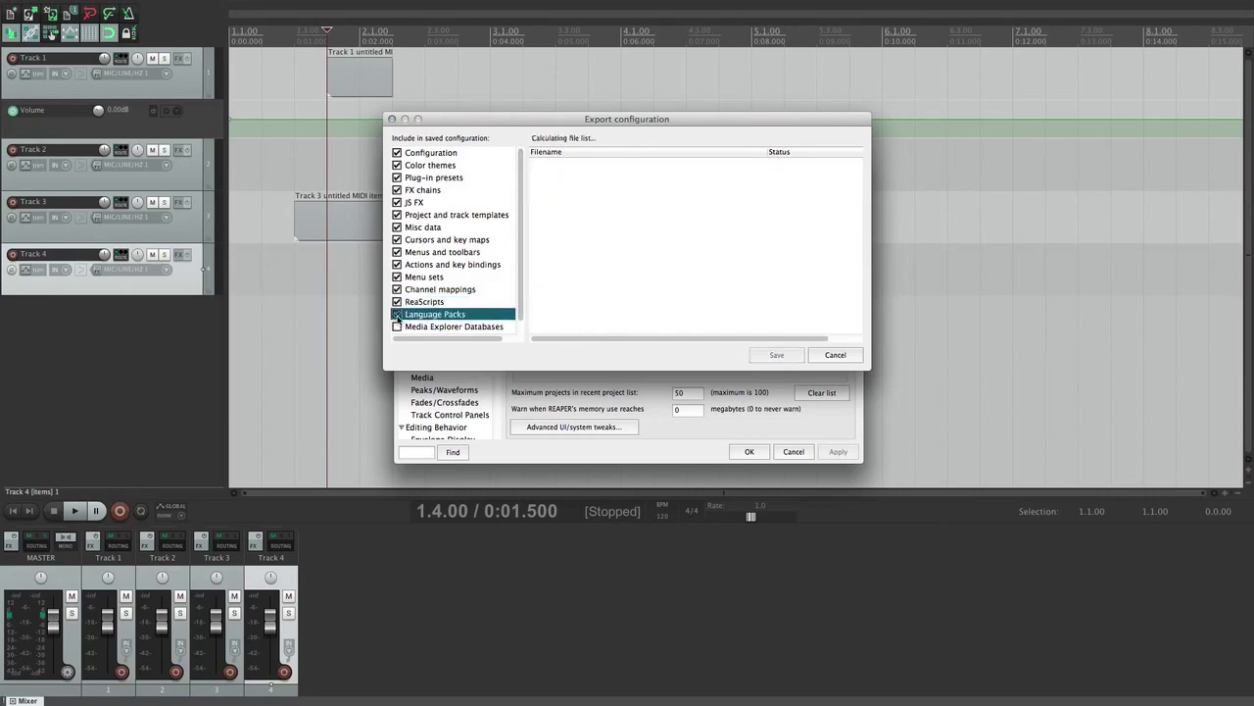
pyautogui.scroll(-1, 459, 331)
pyautogui.click(436, 315)
pyautogui.click(397, 316)
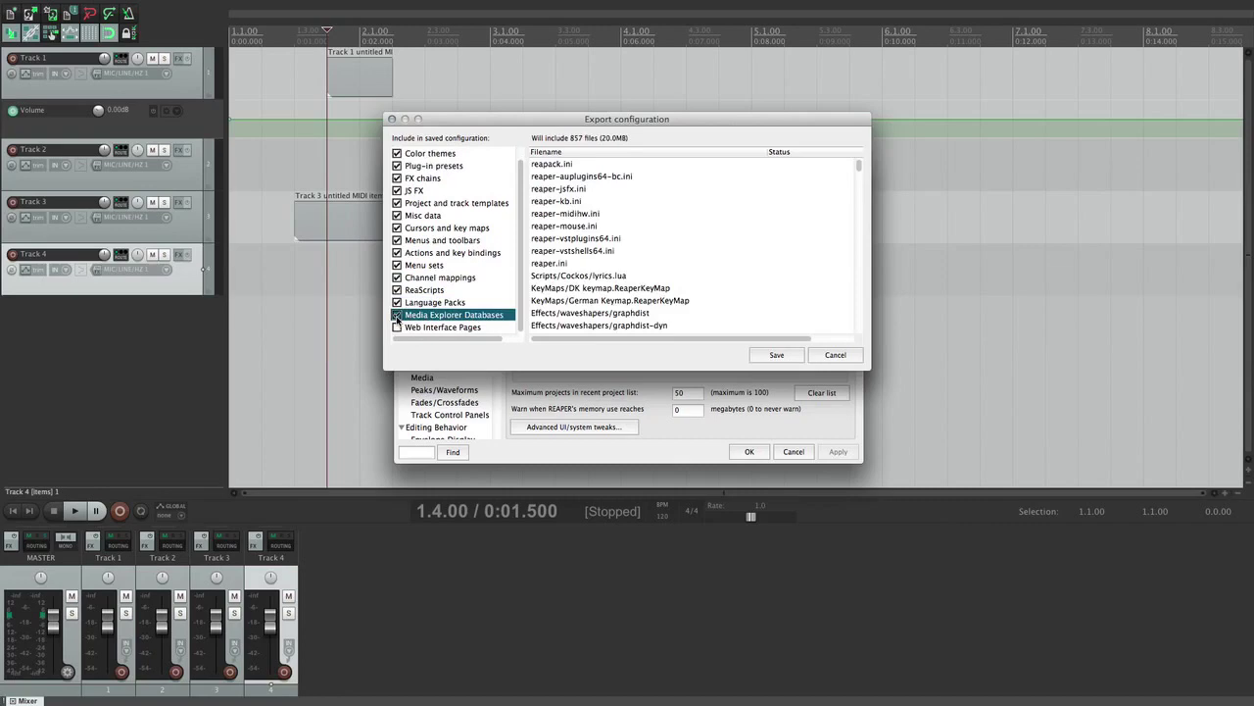
pyautogui.click(446, 329)
pyautogui.click(397, 328)
pyautogui.click(397, 328)
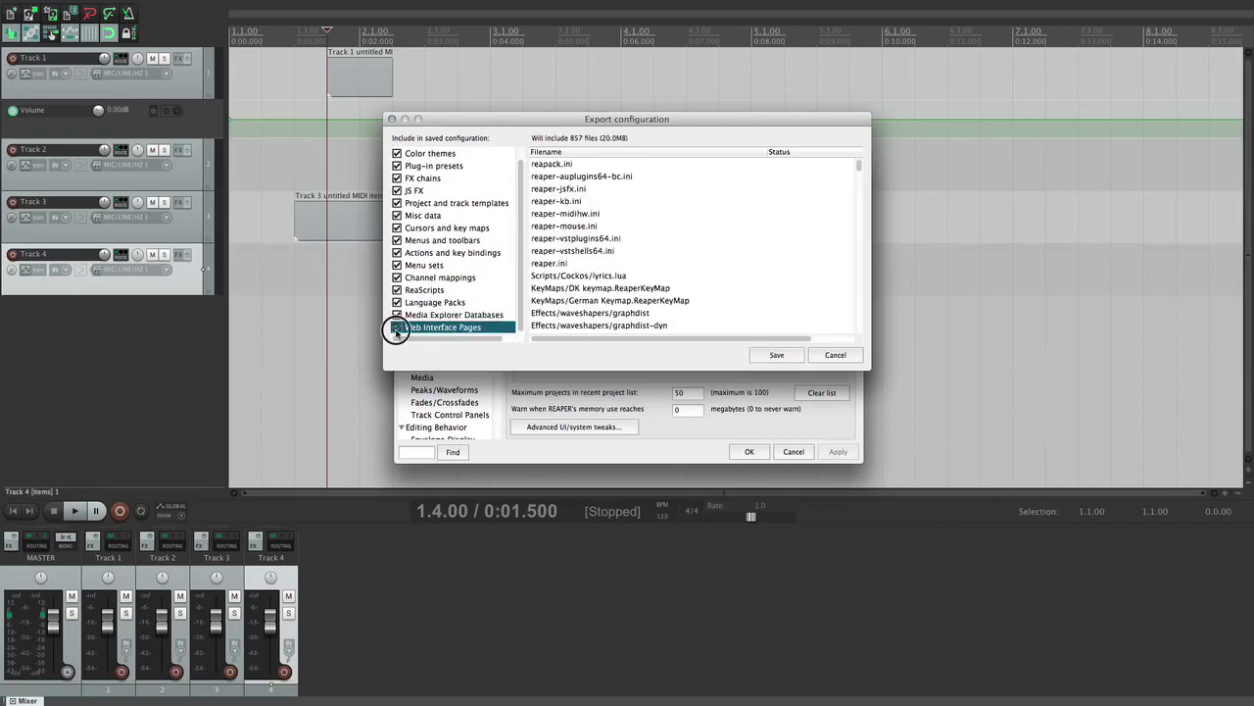
# Step: Start saving the selected configuration as a ReaperConfigZip file on the desktop, and cancel the export
pyautogui.click(776, 355)
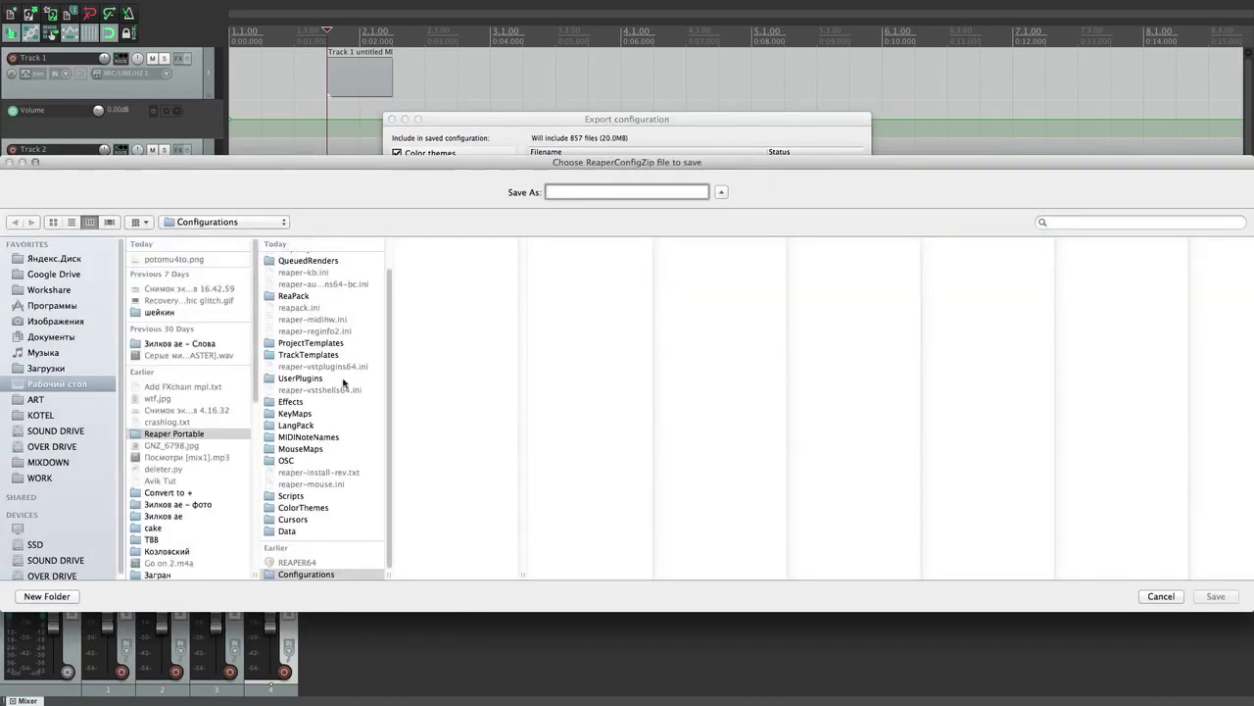
pyautogui.click(43, 388)
pyautogui.click(1162, 596)
pyautogui.click(839, 355)
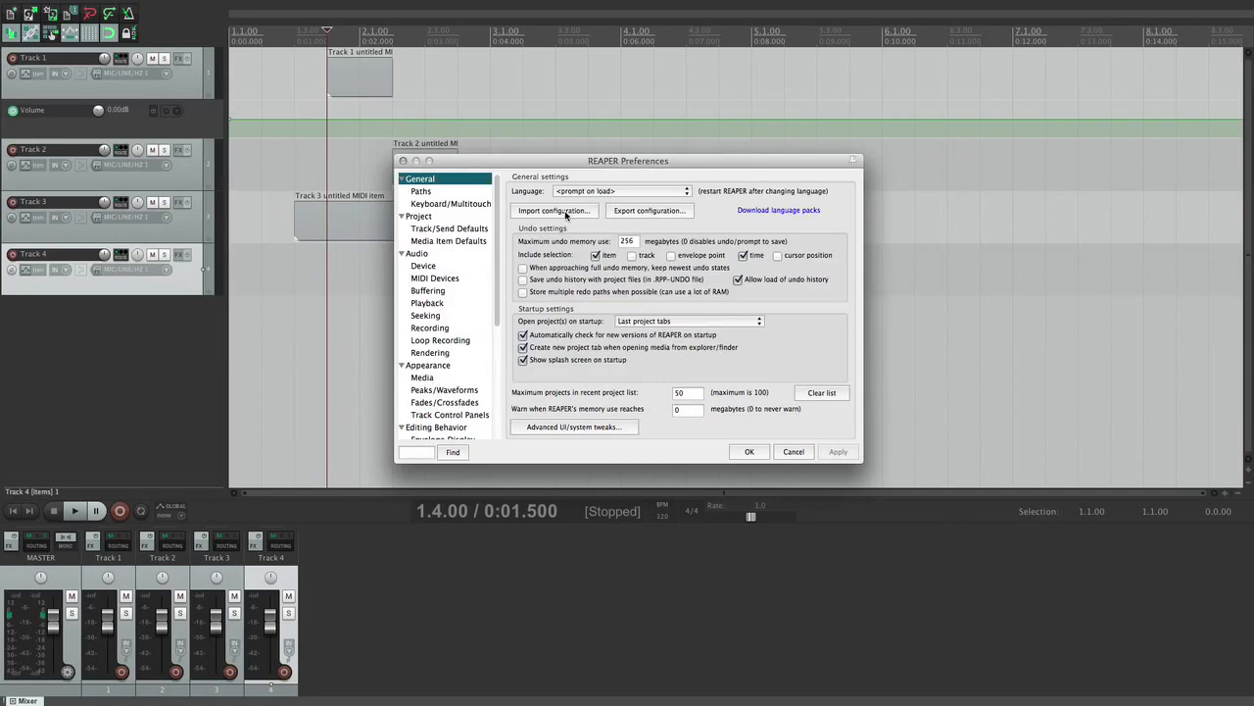
# Step: Start a configuration import, select a ReaperConfigZip file in the Backup folder on Google Drive, and cancel it
pyautogui.click(561, 211)
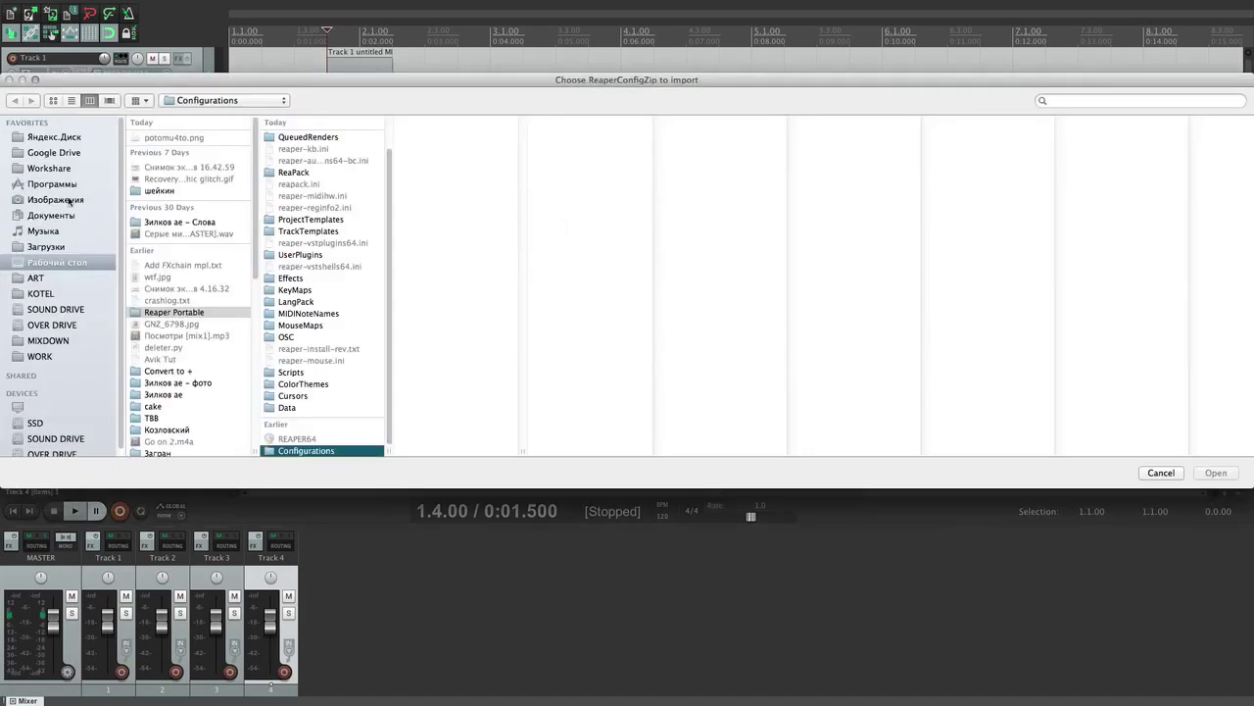
pyautogui.click(52, 153)
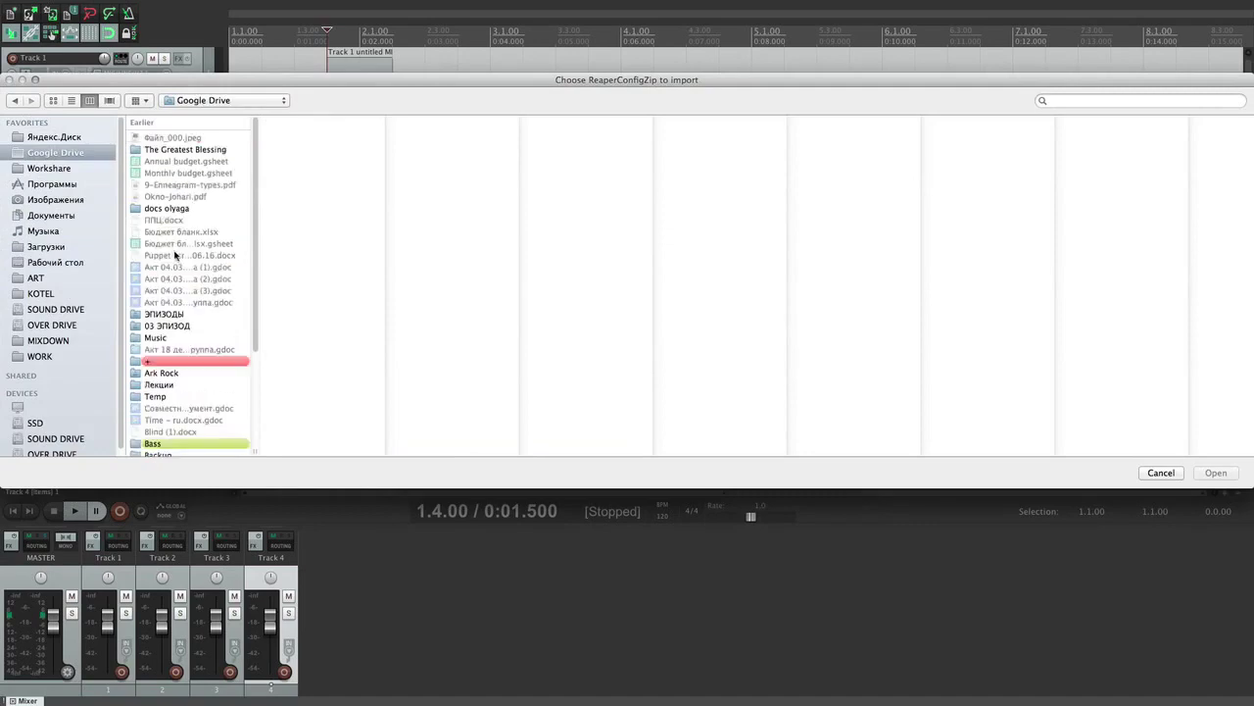
pyautogui.click(156, 321)
pyautogui.click(307, 168)
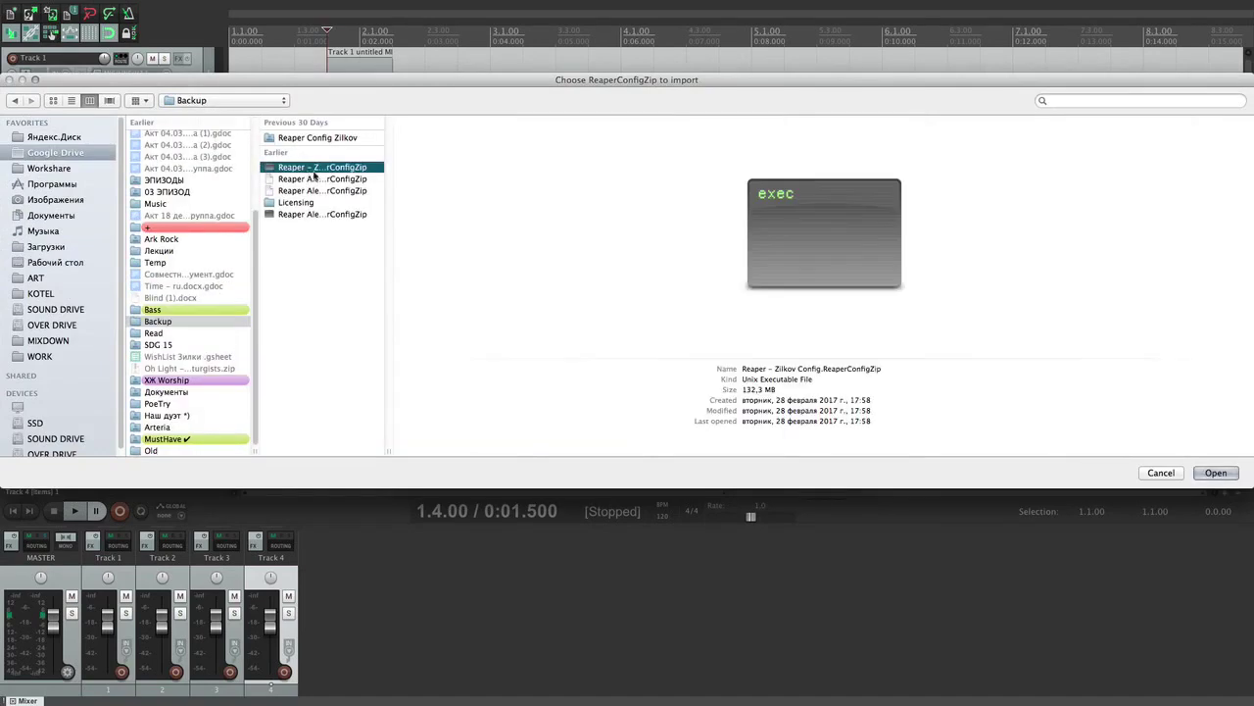
pyautogui.click(1169, 473)
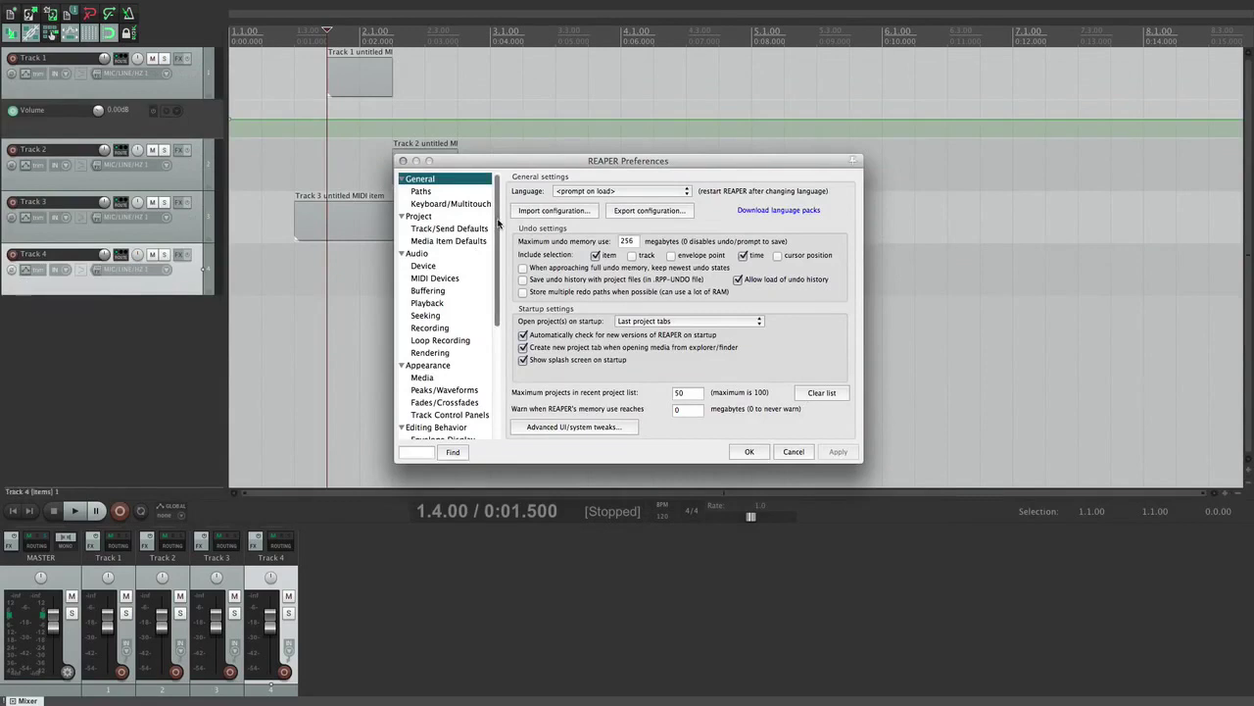
# Step: Open the Undo History window and place it beside the Preferences dialog
pyautogui.click(632, 243)
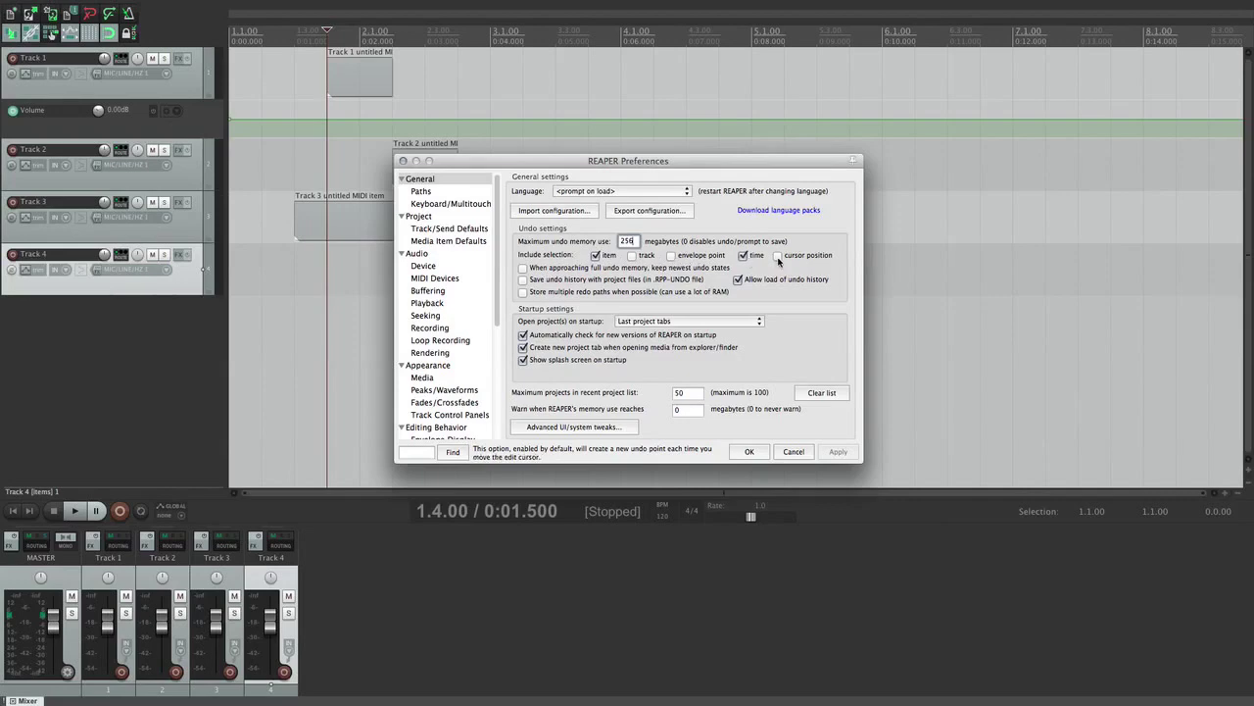
pyautogui.click(456, 92)
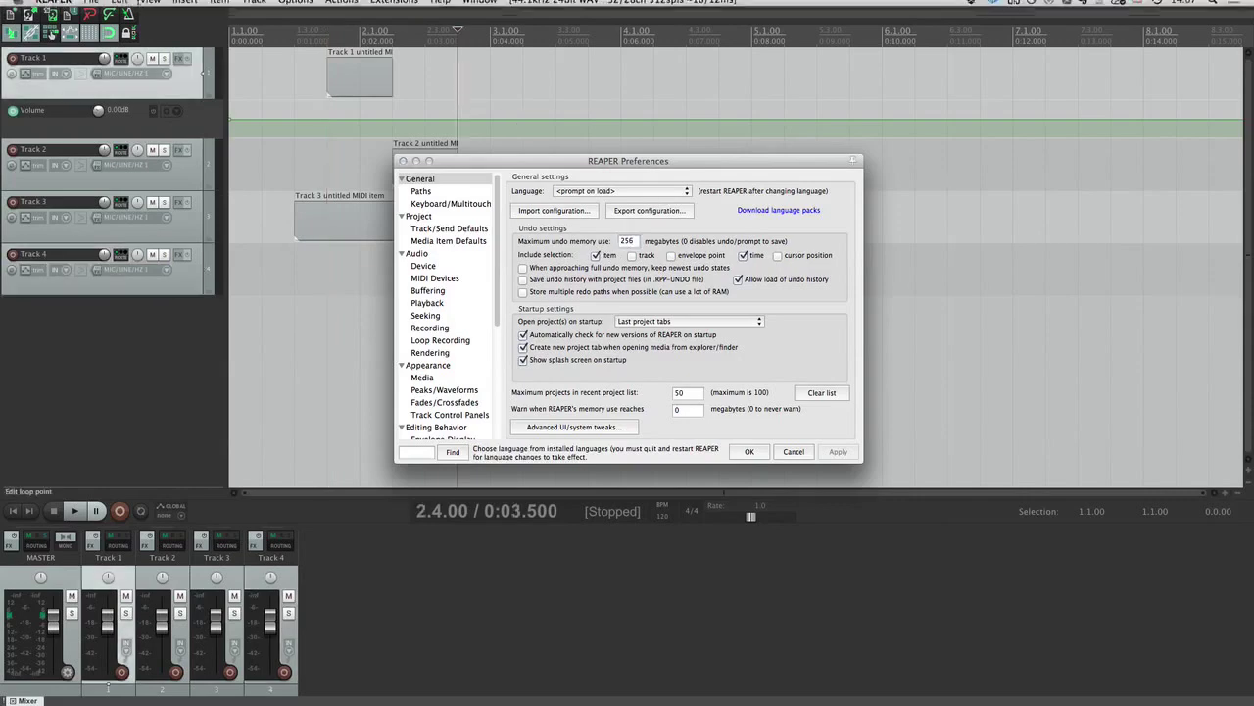
pyautogui.click(150, 7)
pyautogui.click(177, 366)
pyautogui.moveTo(881, 147); pyautogui.dragTo(966, 125)
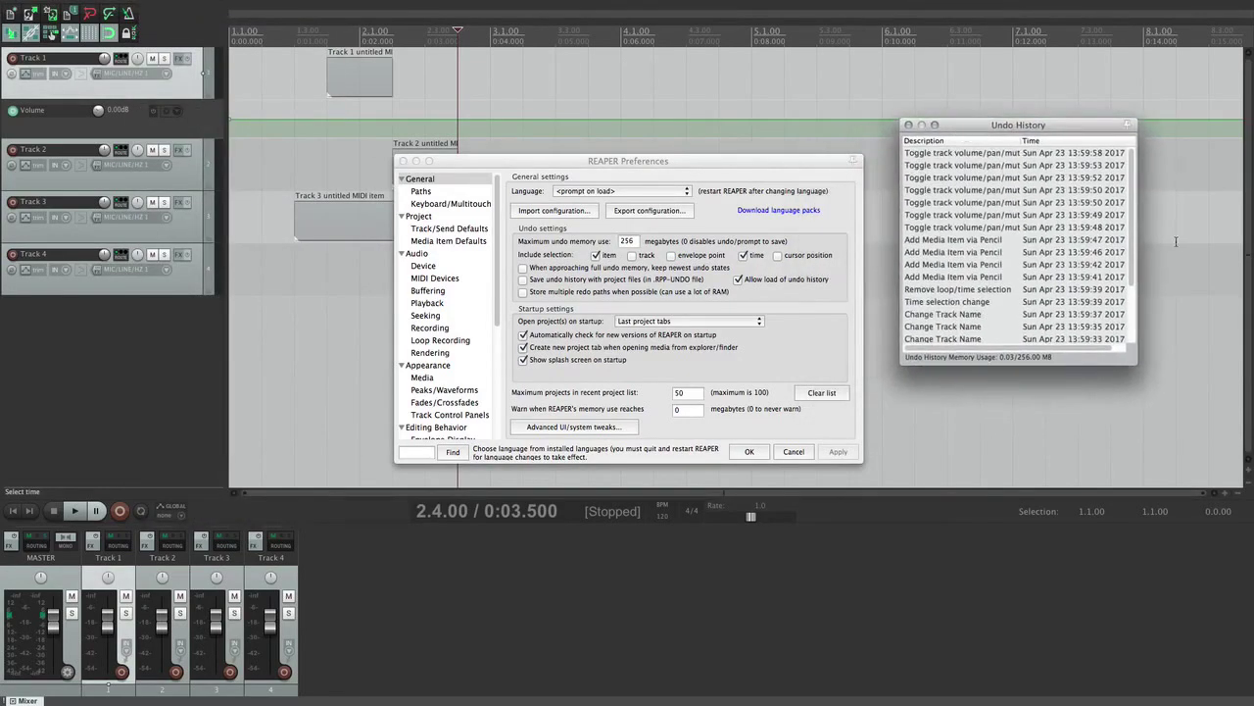
pyautogui.moveTo(1139, 225)
pyautogui.mouseDown()
pyautogui.moveTo(1134, 266)
pyautogui.moveTo(1137, 213)
pyautogui.mouseUp()
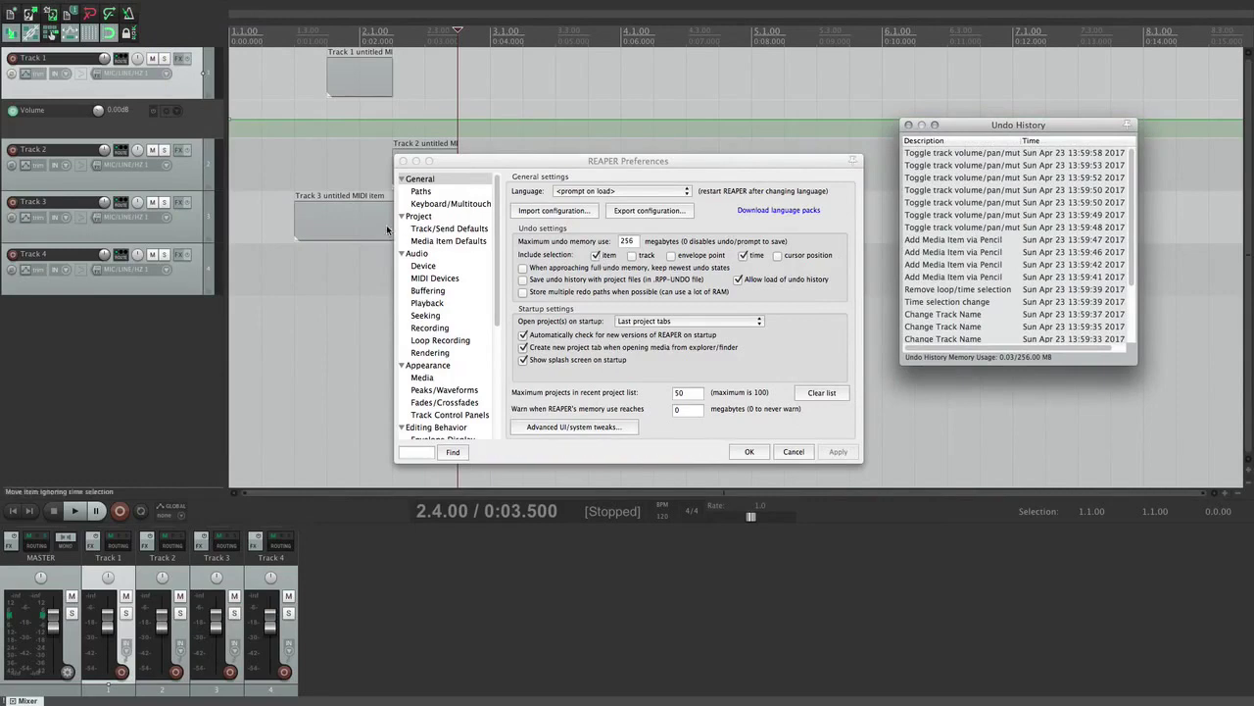
# Step: Select the Track 1 and Track 3 MIDI items in turn and clear the selection, moving the Preferences dialog to reach the tracks
pyautogui.click(358, 78)
pyautogui.click(330, 196)
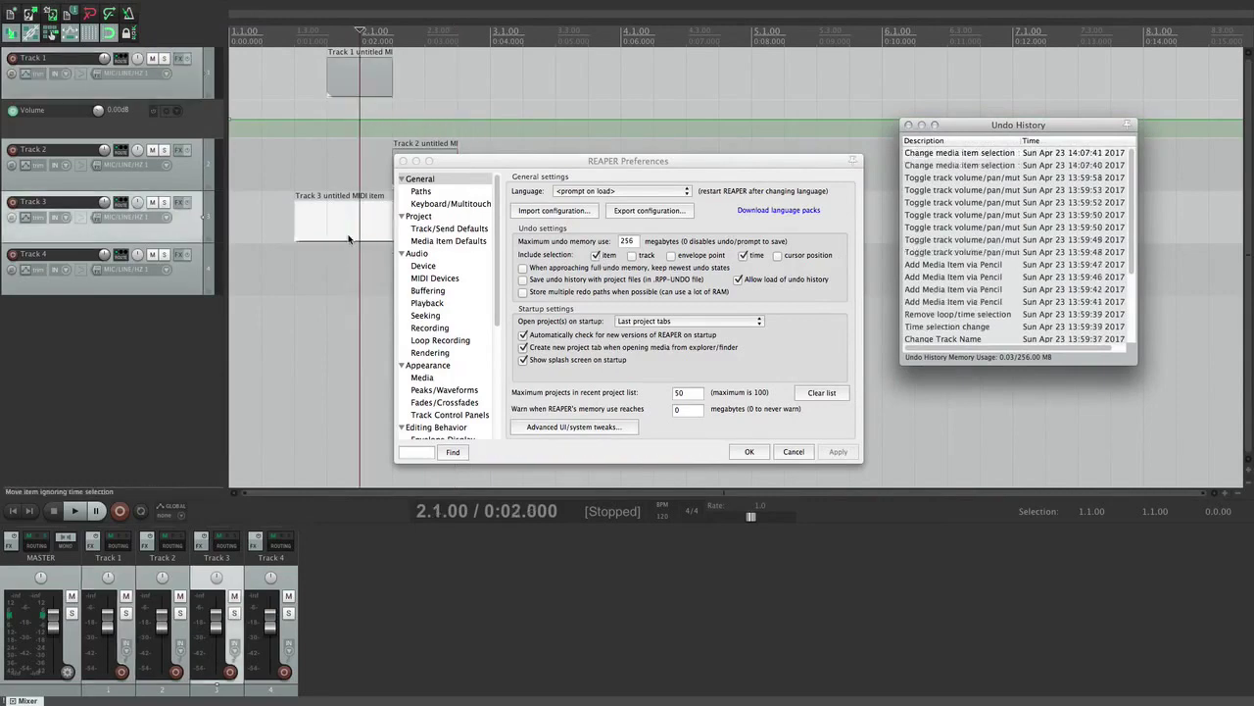
pyautogui.moveTo(513, 161); pyautogui.dragTo(520, 292)
pyautogui.click(520, 166)
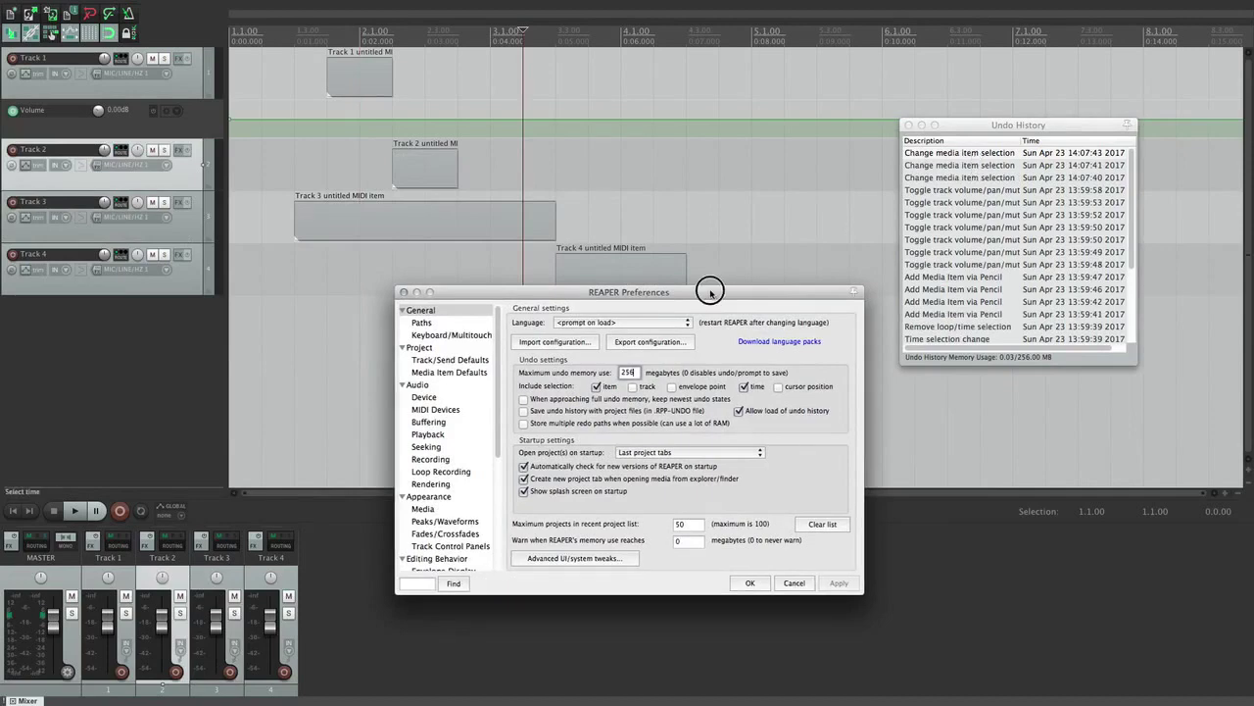
pyautogui.moveTo(708, 290); pyautogui.dragTo(699, 120)
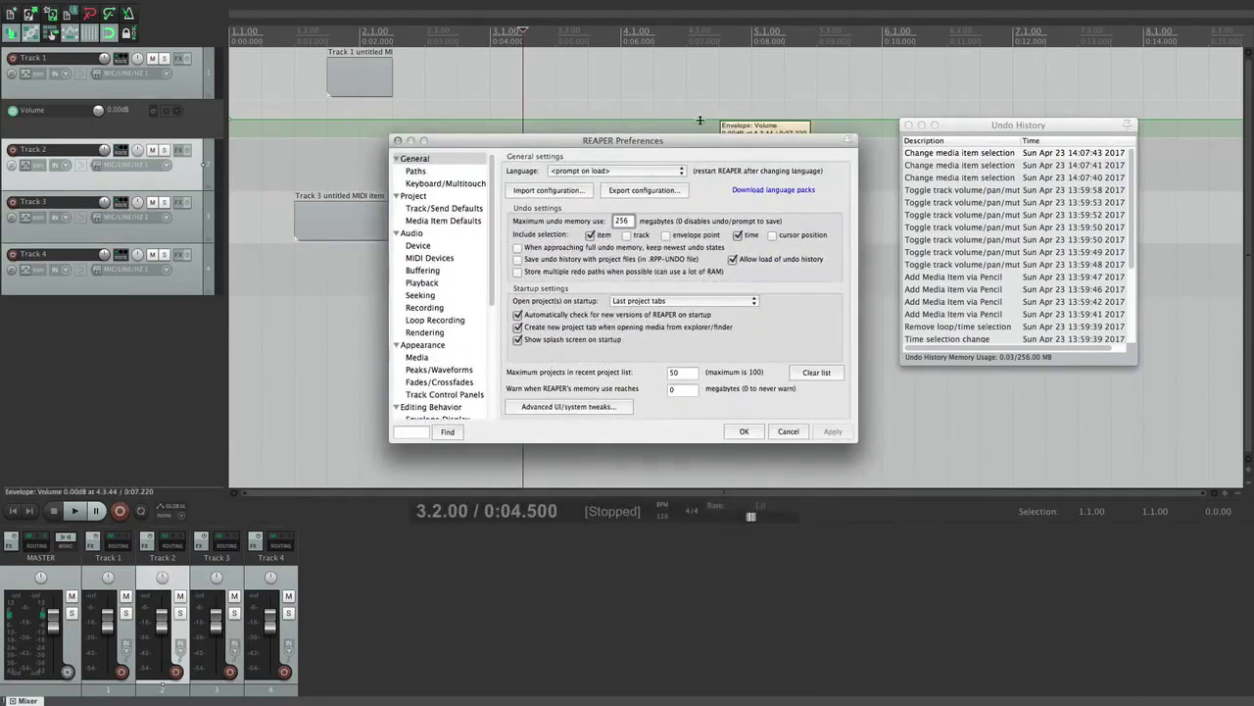
# Step: Include track selection in the undo points, apply it, and switch the selected track several times
pyautogui.click(193, 228)
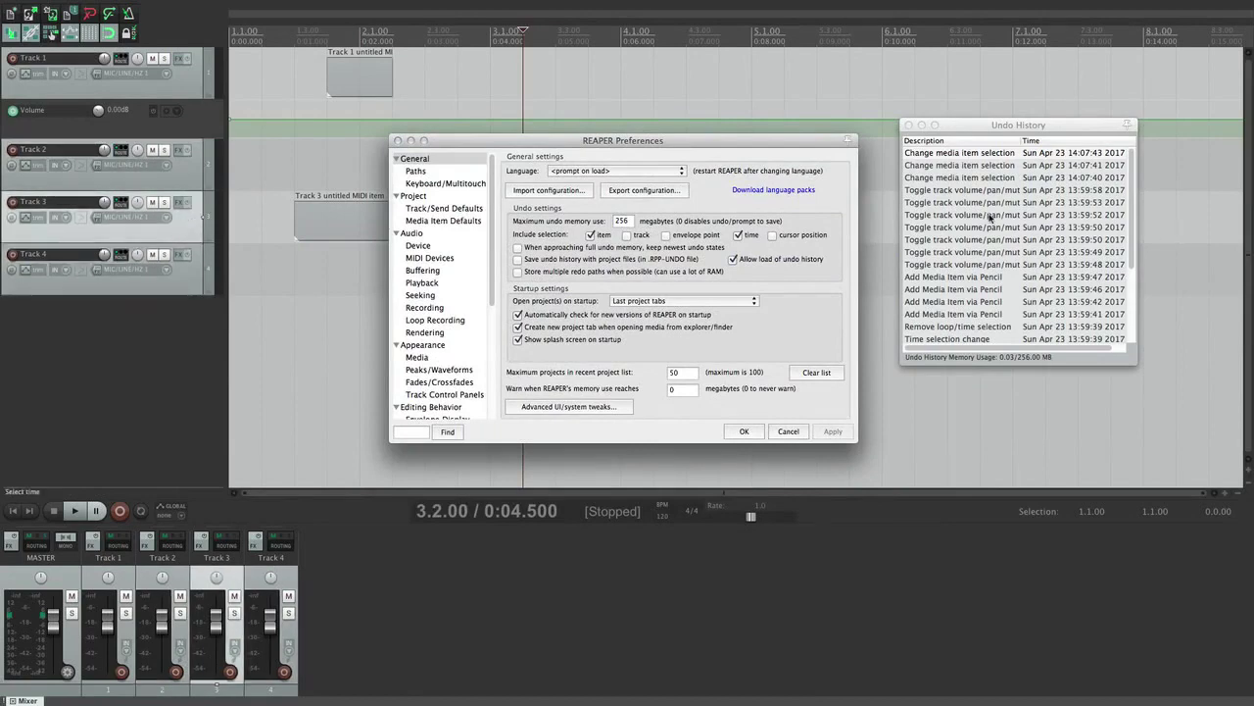
pyautogui.click(627, 238)
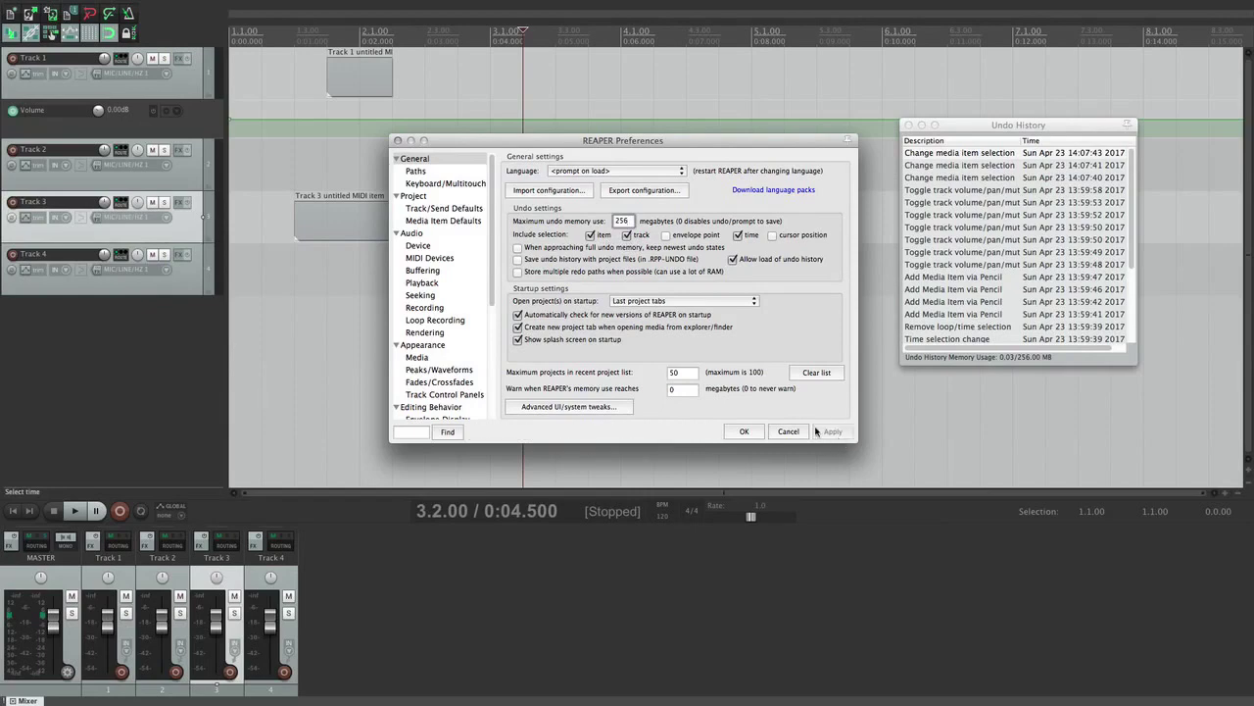
pyautogui.press('Up')
pyautogui.press('Up')
pyautogui.press('Down')
pyautogui.click(191, 203)
# Step: Include envelope point selection instead of track selection in the undo points, add two points to Track 1's volume envelope and select them alternately
pyautogui.click(629, 237)
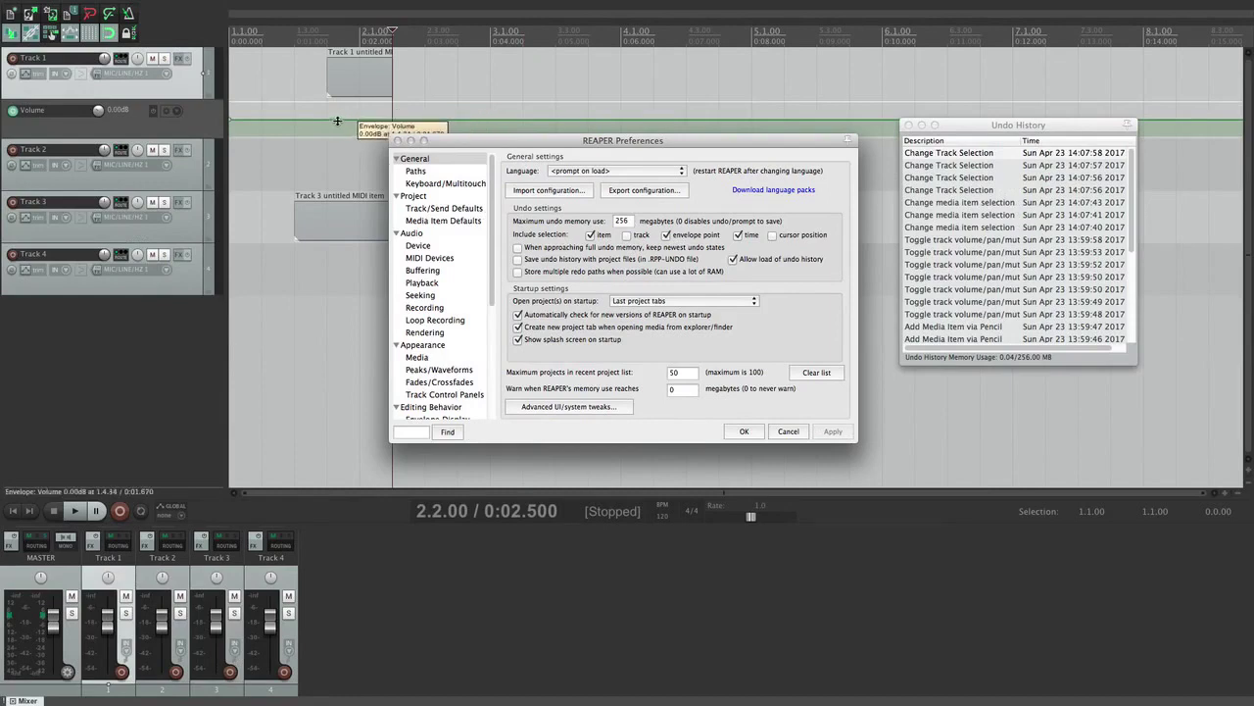
pyautogui.keyDown('shift'); pyautogui.click(295, 121); pyautogui.keyUp('shift')
pyautogui.keyDown('shift'); pyautogui.click(425, 120); pyautogui.keyUp('shift')
pyautogui.click(355, 148)
pyautogui.click(297, 121)
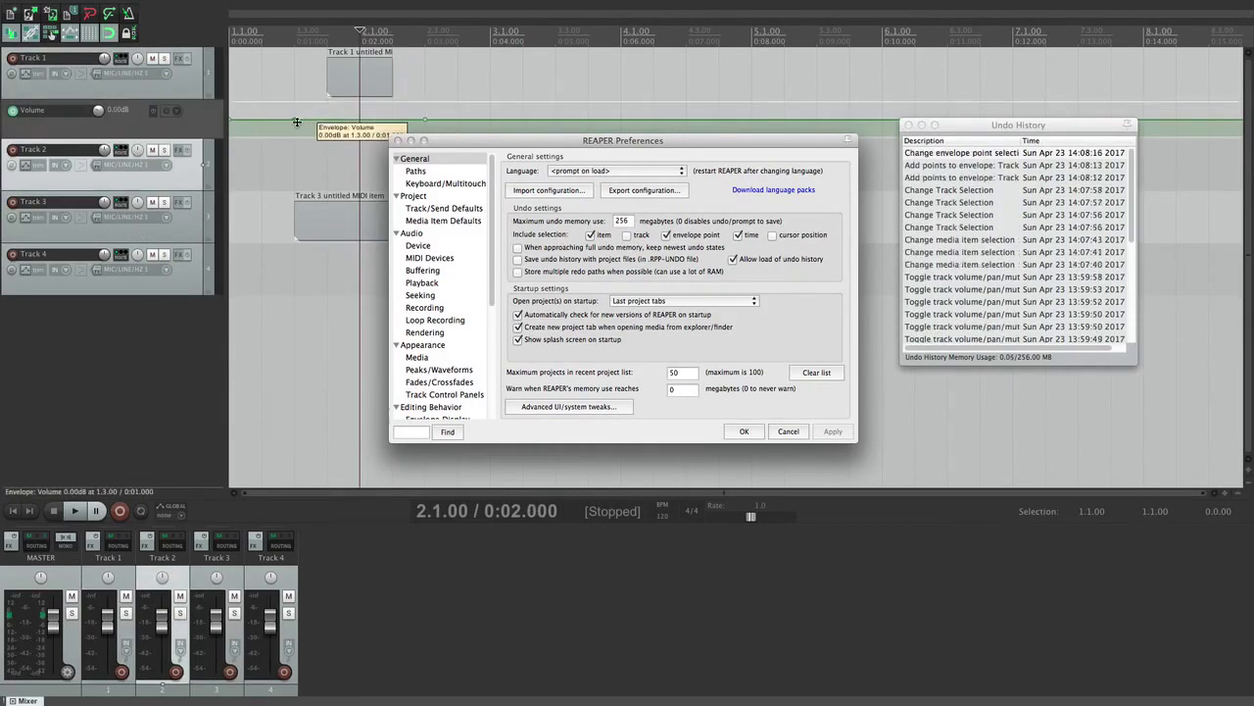
pyautogui.click(424, 120)
pyautogui.click(295, 120)
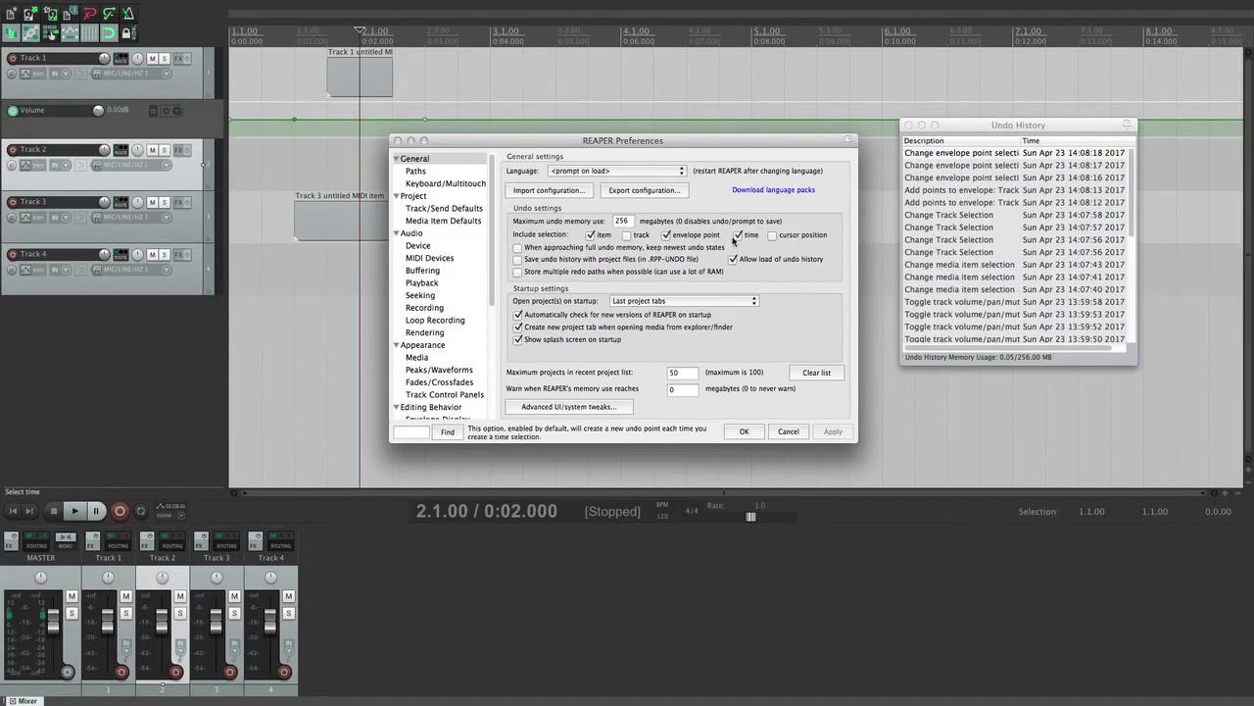
# Step: Exclude envelope point selection from the undo points, apply it, and make several time selections in Track 1's lane
pyautogui.click(666, 235)
pyautogui.click(828, 432)
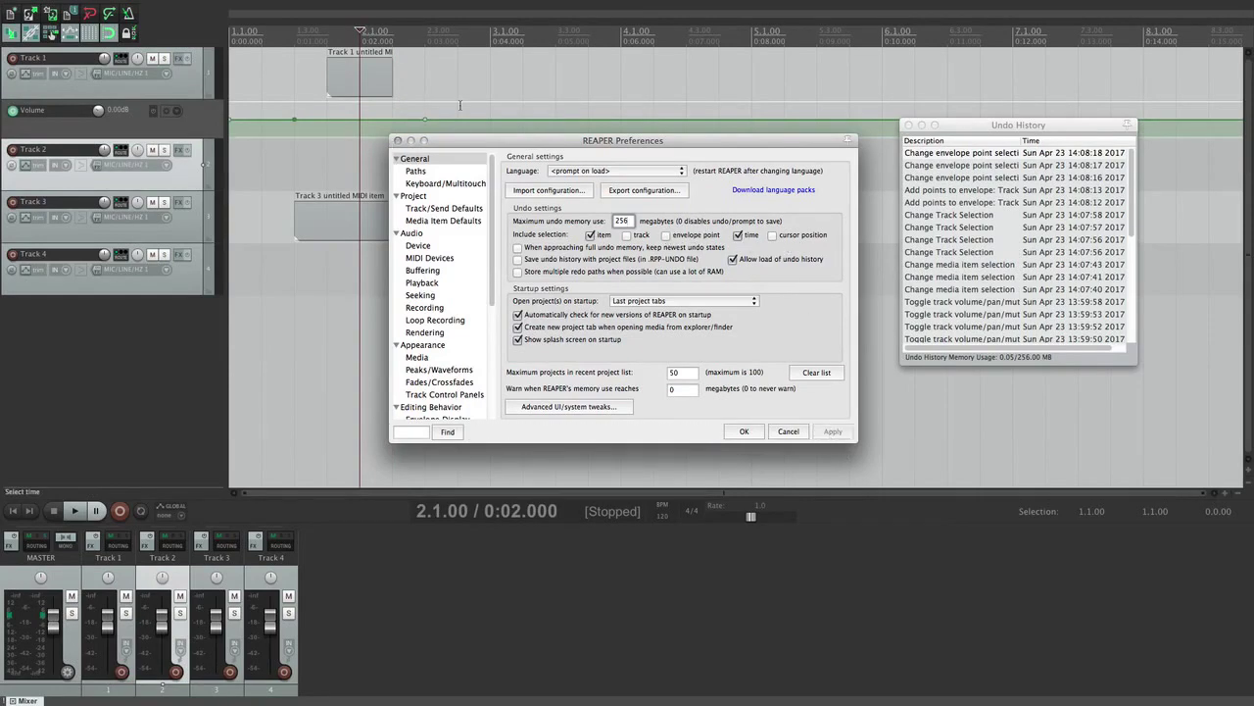
pyautogui.moveTo(470, 92); pyautogui.dragTo(751, 104)
pyautogui.moveTo(491, 90); pyautogui.dragTo(427, 91)
pyautogui.moveTo(596, 81); pyautogui.dragTo(739, 86)
pyautogui.moveTo(555, 86); pyautogui.dragTo(452, 88)
pyautogui.click(658, 80)
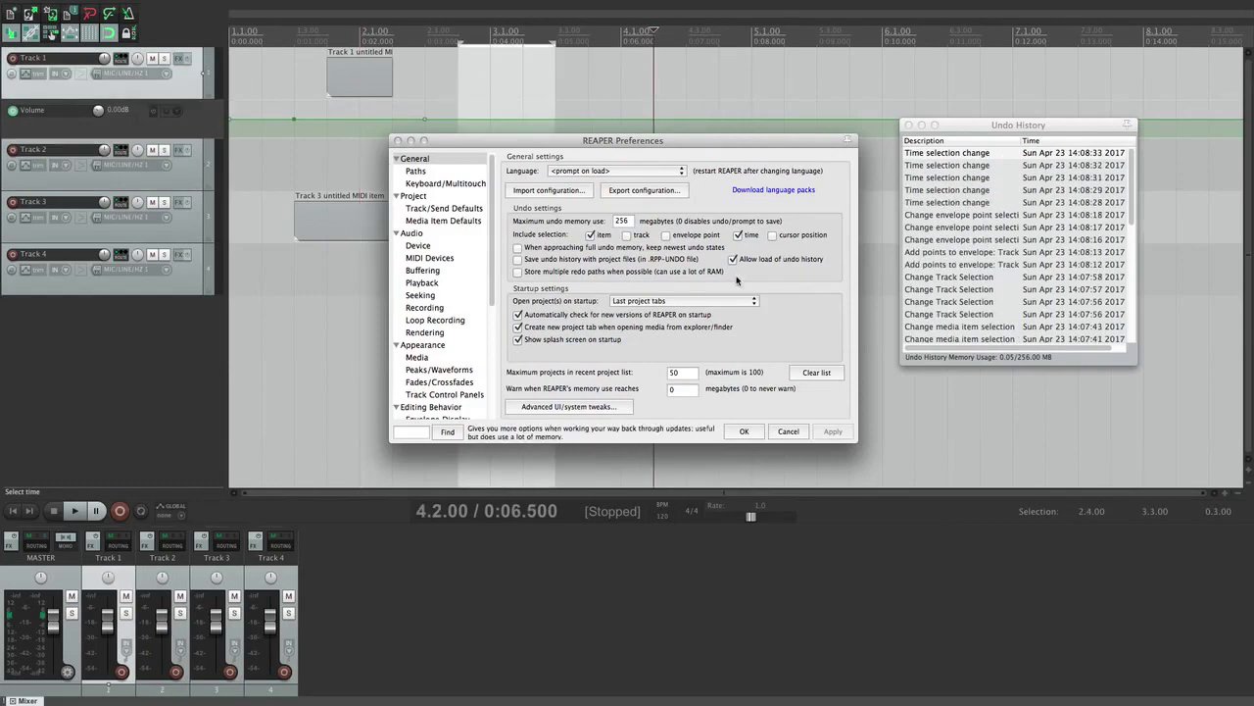
# Step: Include cursor position in the undo points and move the edit cursor to 4.1.00, 4.4.00, 2.3.00 and 1.3.00
pyautogui.click(771, 239)
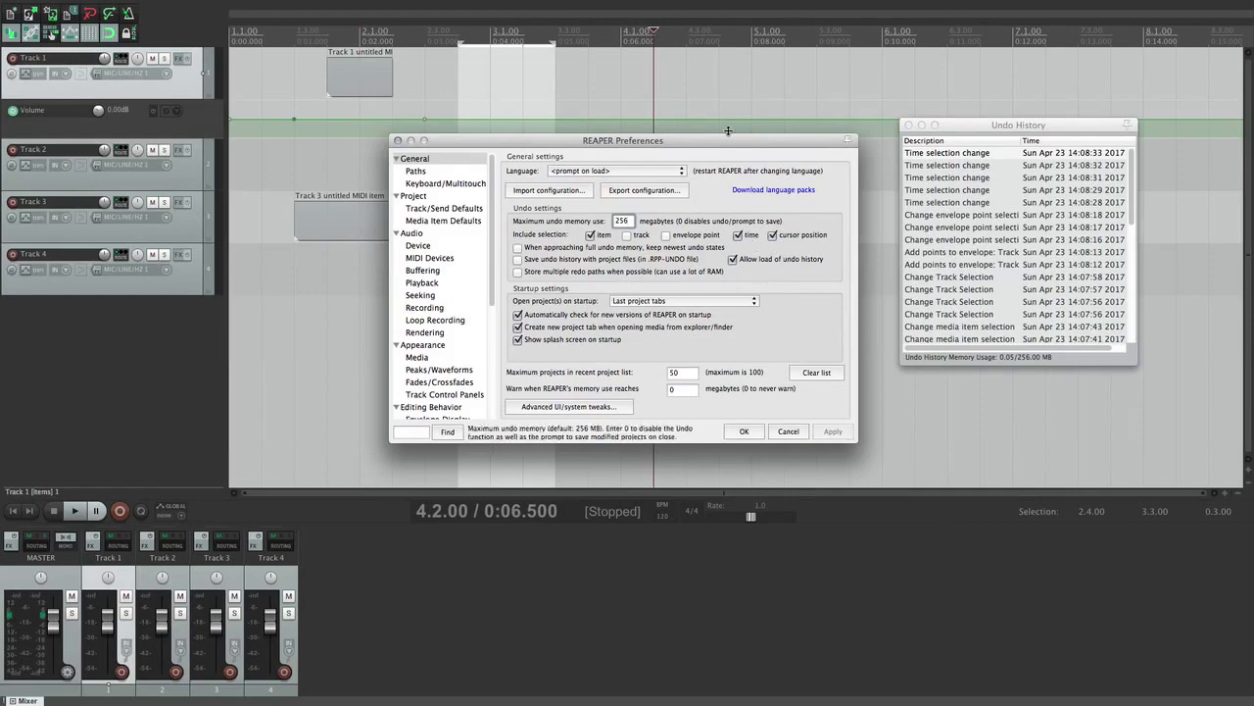
pyautogui.click(610, 94)
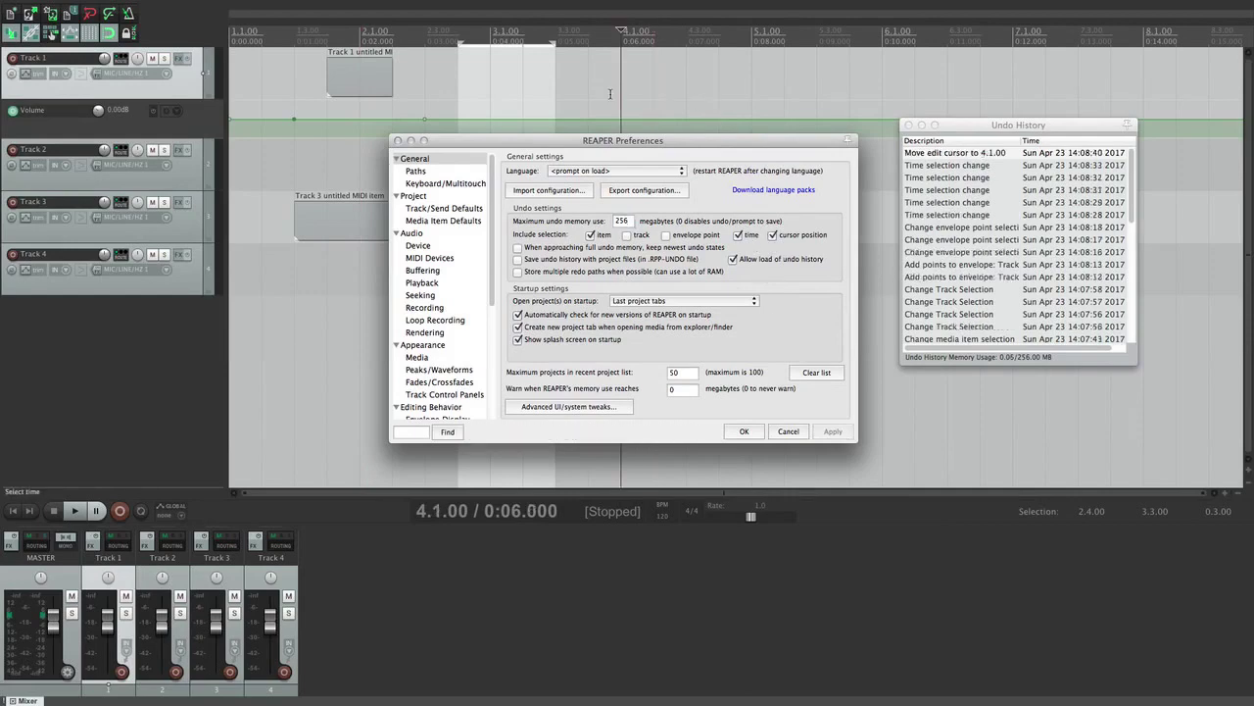
pyautogui.click(735, 95)
pyautogui.click(426, 88)
pyautogui.click(295, 75)
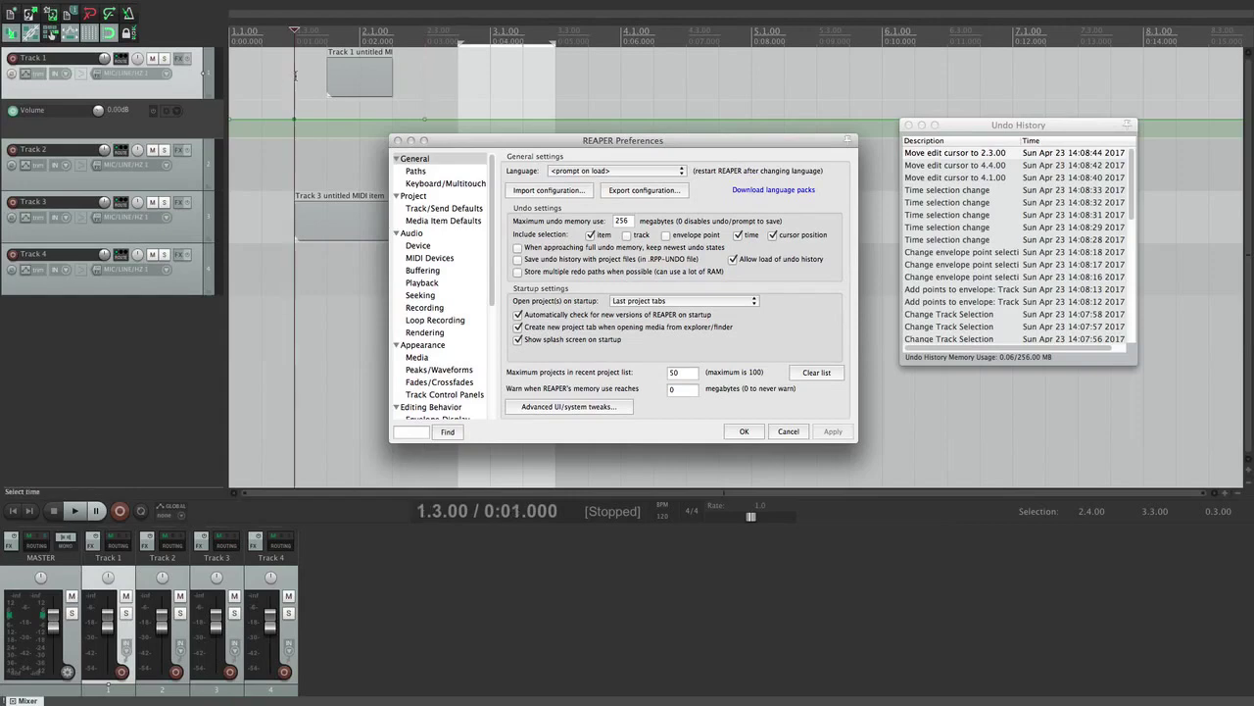
# Step: Move the edit cursor repeatedly along Track 1, ending at 3.2.00, and make a time selection from 5.3.00 to 5.4.00
pyautogui.click(817, 85)
pyautogui.click(751, 85)
pyautogui.click(654, 86)
pyautogui.click(621, 87)
pyautogui.moveTo(754, 83); pyautogui.dragTo(765, 83)
pyautogui.moveTo(830, 84); pyautogui.dragTo(849, 84)
pyautogui.click(916, 82)
pyautogui.click(686, 83)
pyautogui.click(654, 82)
pyautogui.click(588, 83)
pyautogui.click(557, 82)
pyautogui.click(491, 82)
pyautogui.click(622, 83)
pyautogui.click(716, 82)
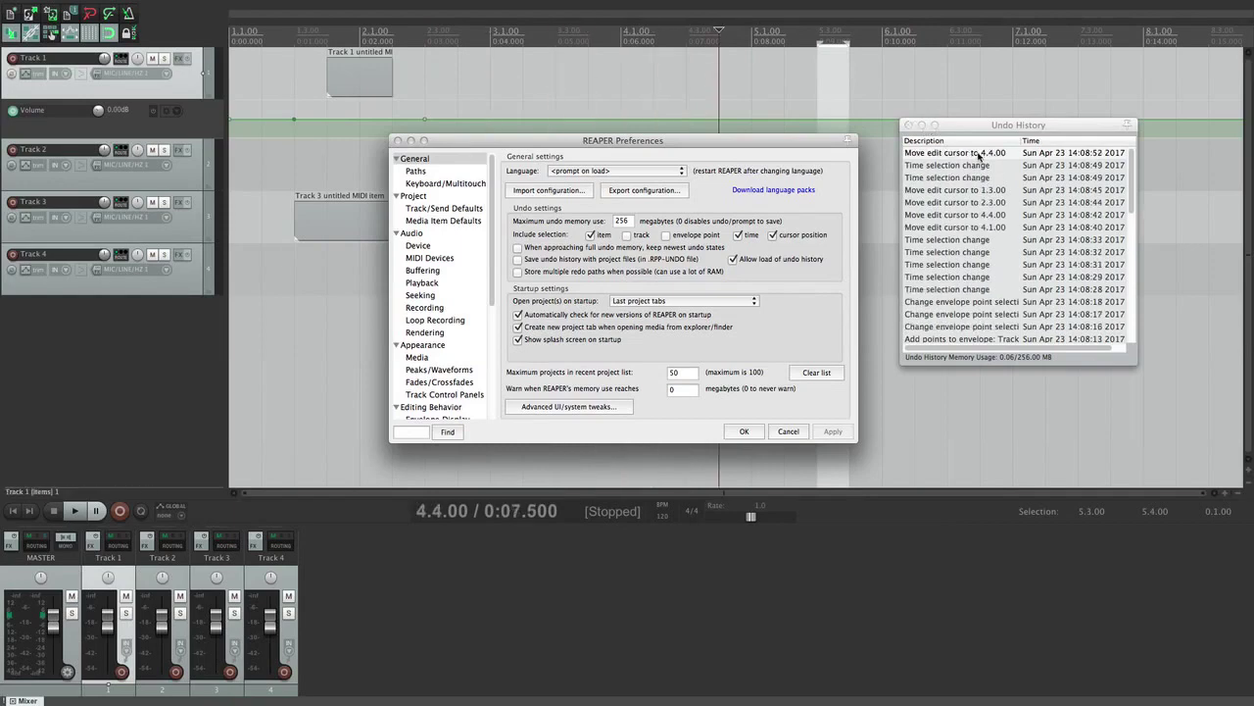
pyautogui.click(620, 83)
pyautogui.click(524, 80)
# Step: Exclude cursor position from the undo points, apply it, and toggle keeping the newest undo states on and off
pyautogui.click(772, 235)
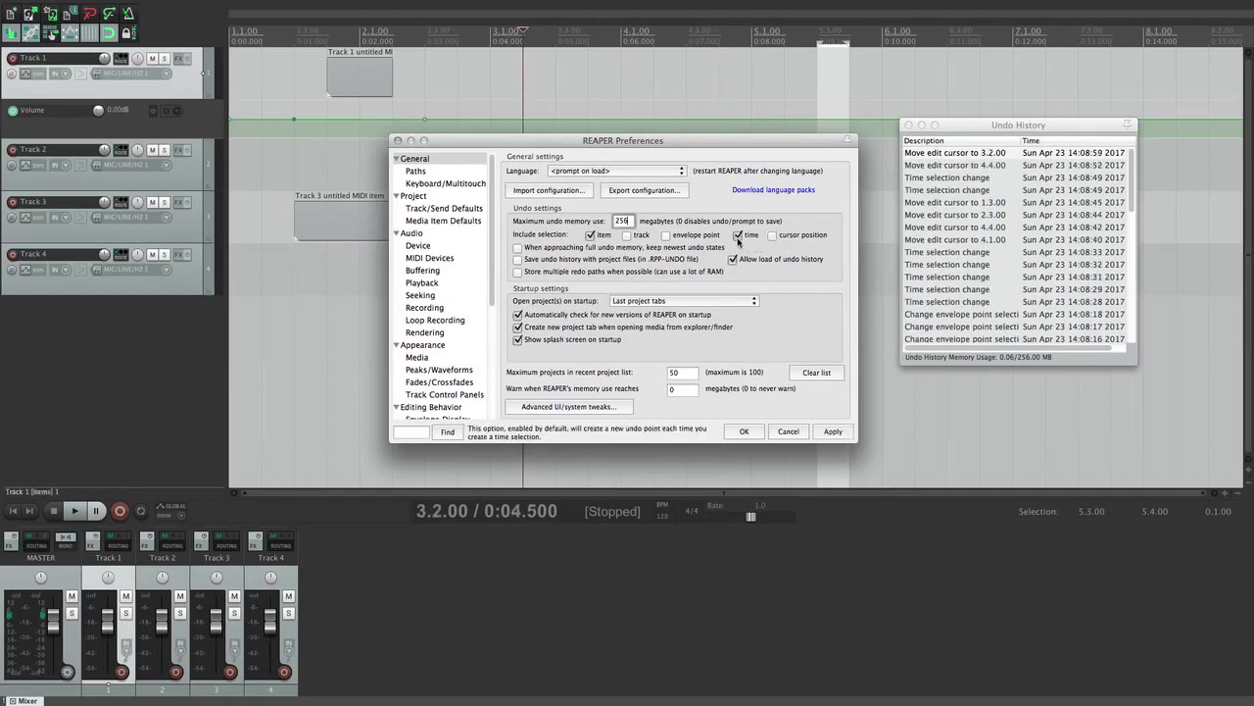
pyautogui.click(832, 431)
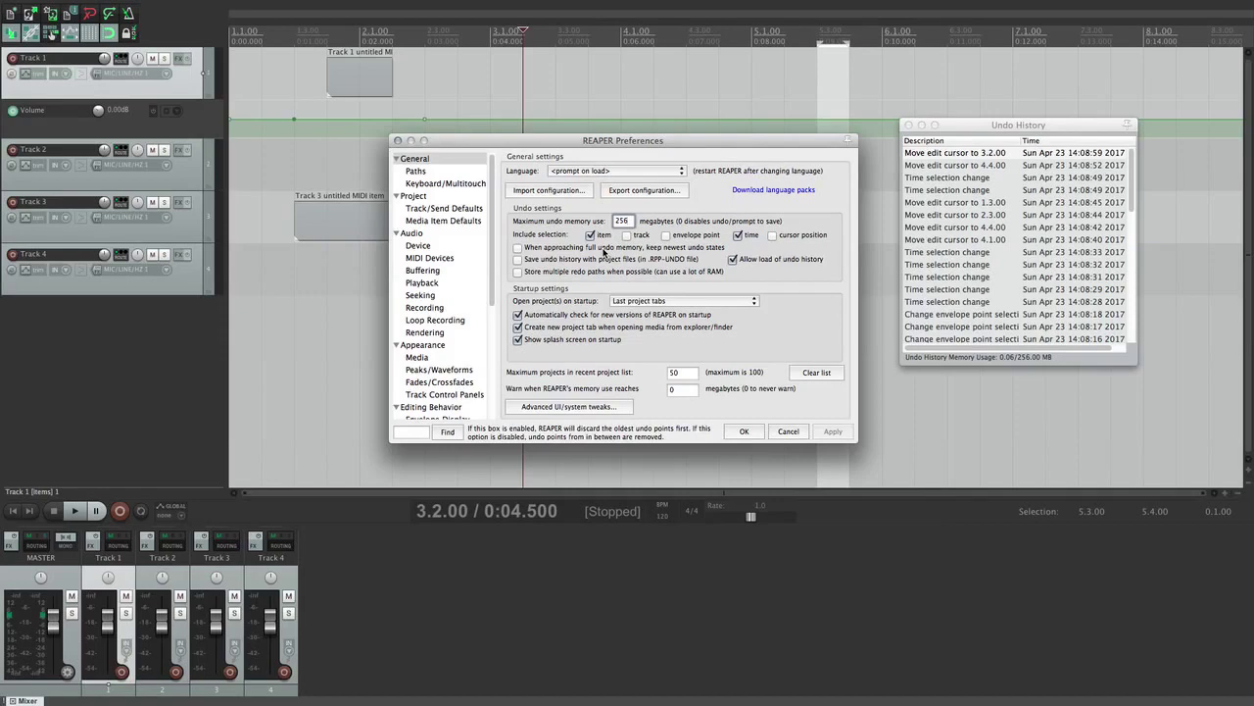
pyautogui.click(604, 252)
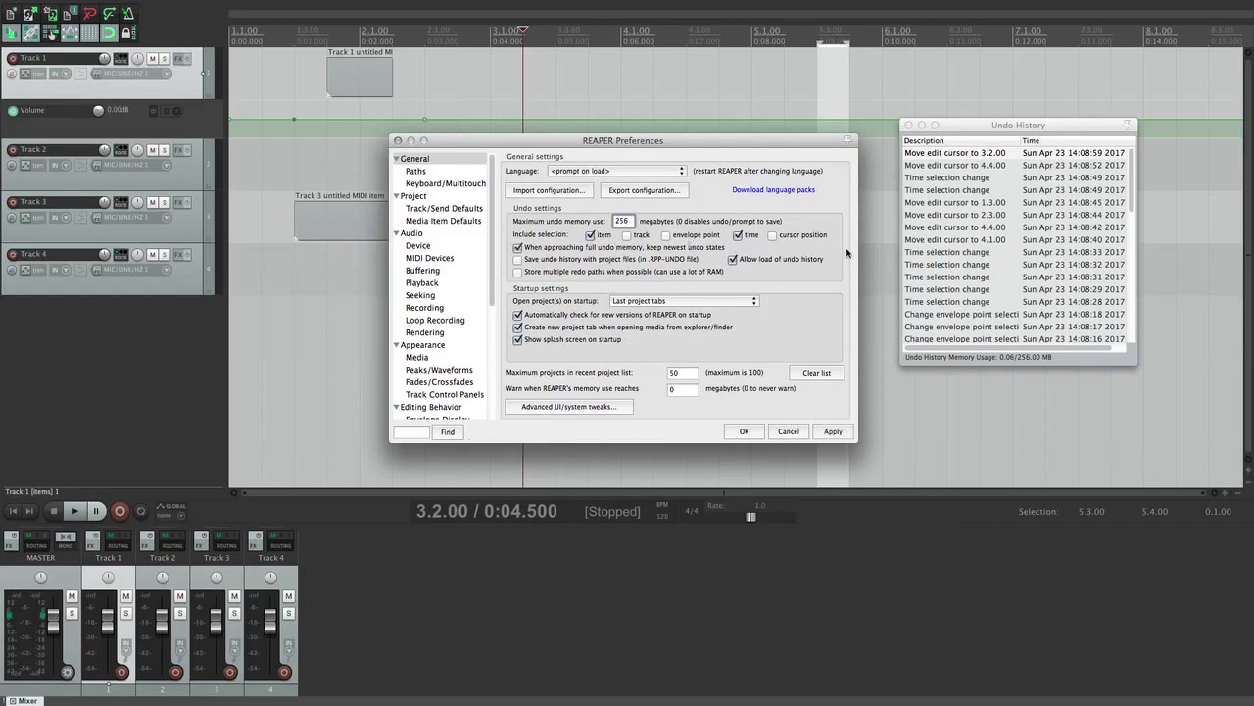
pyautogui.click(657, 249)
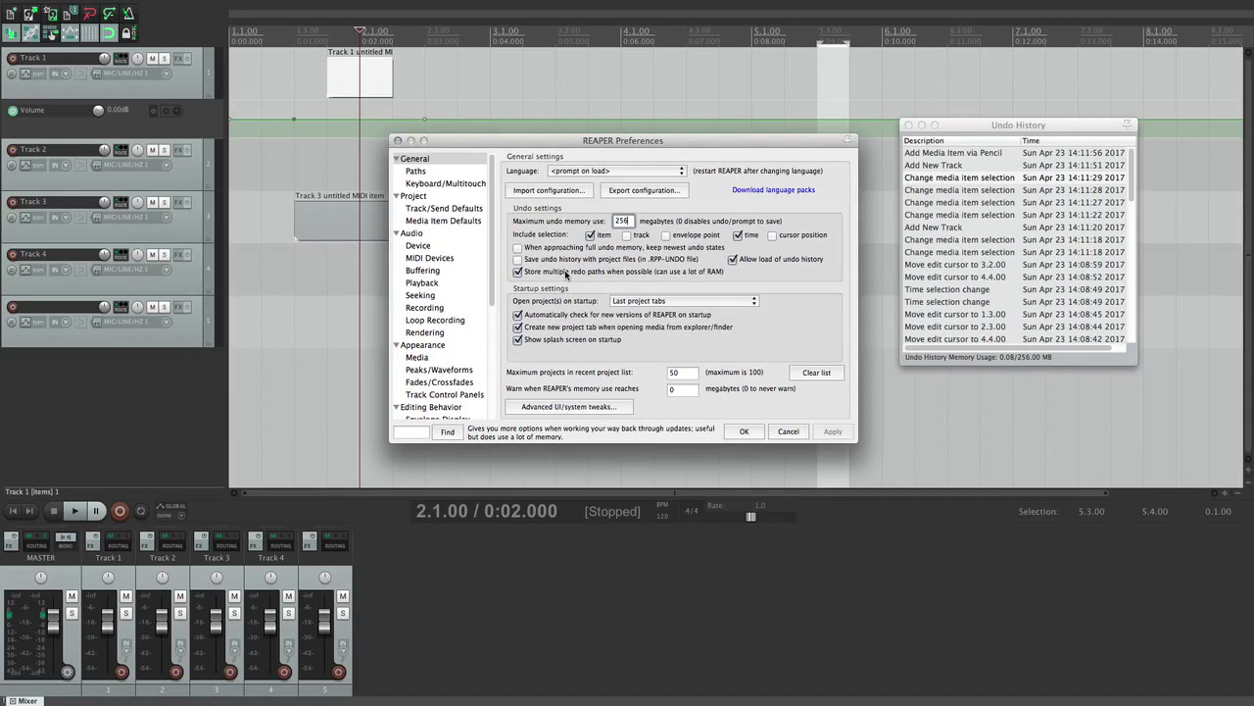
# Step: Disable storing multiple redo paths and close the Undo History window
pyautogui.click(566, 275)
pyautogui.click(911, 126)
pyautogui.click(910, 125)
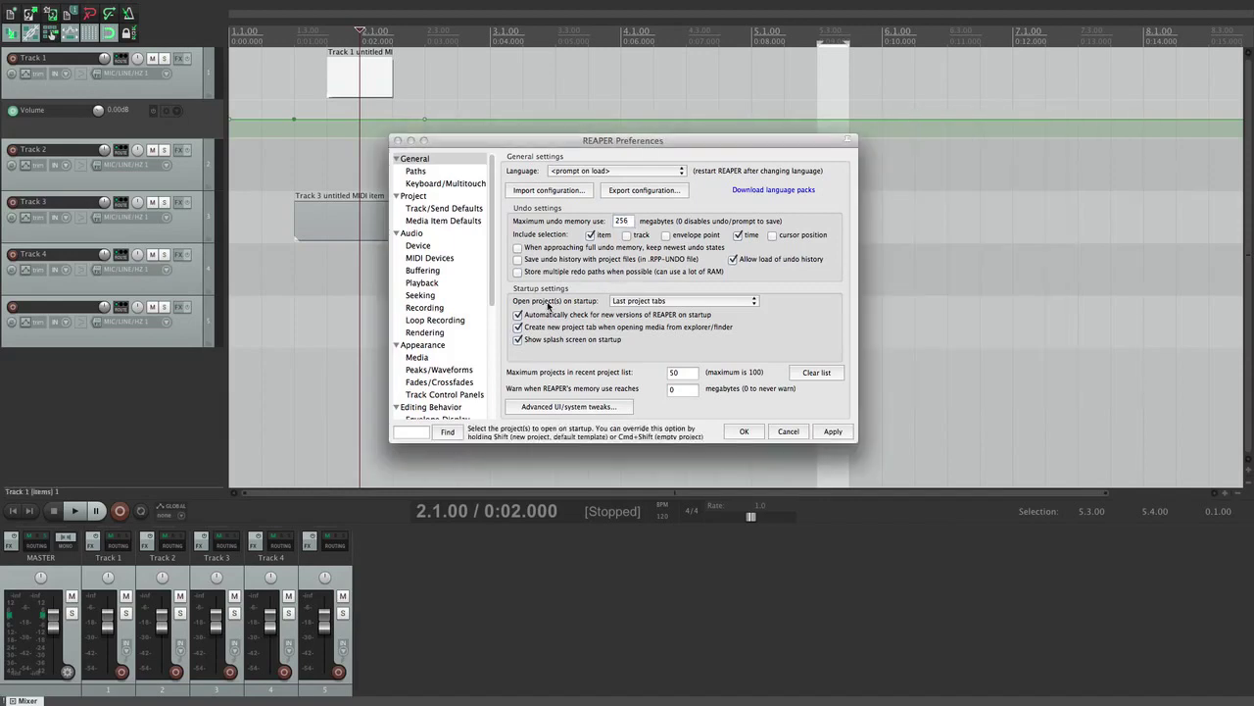
# Step: Review the choices for opening projects on startup and set the option to Prompt
pyautogui.click(722, 301)
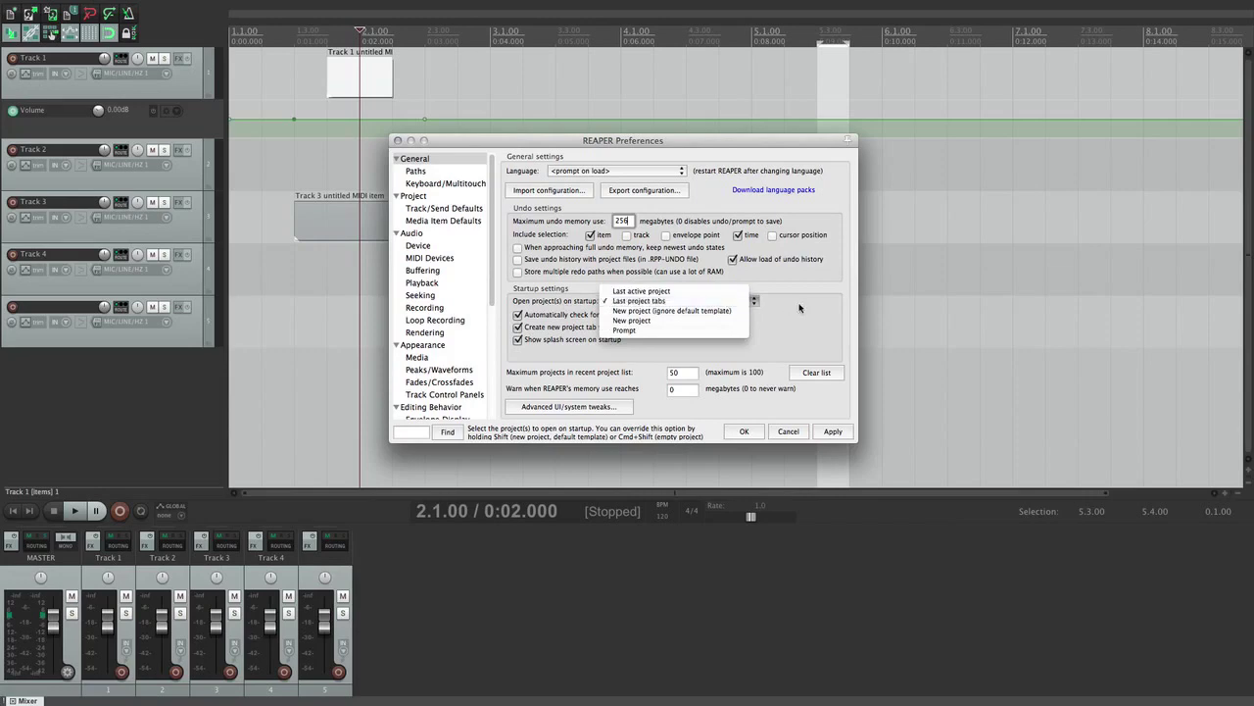
pyautogui.click(722, 302)
pyautogui.click(724, 300)
pyautogui.click(723, 300)
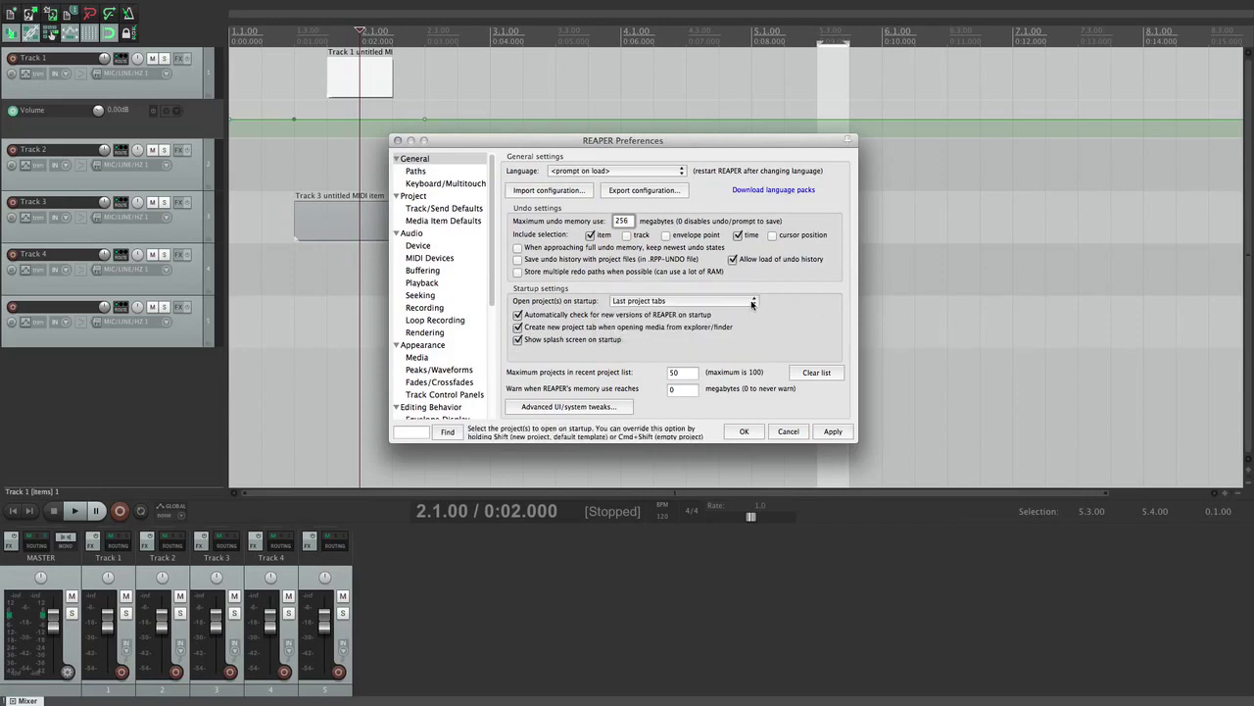
pyautogui.click(753, 303)
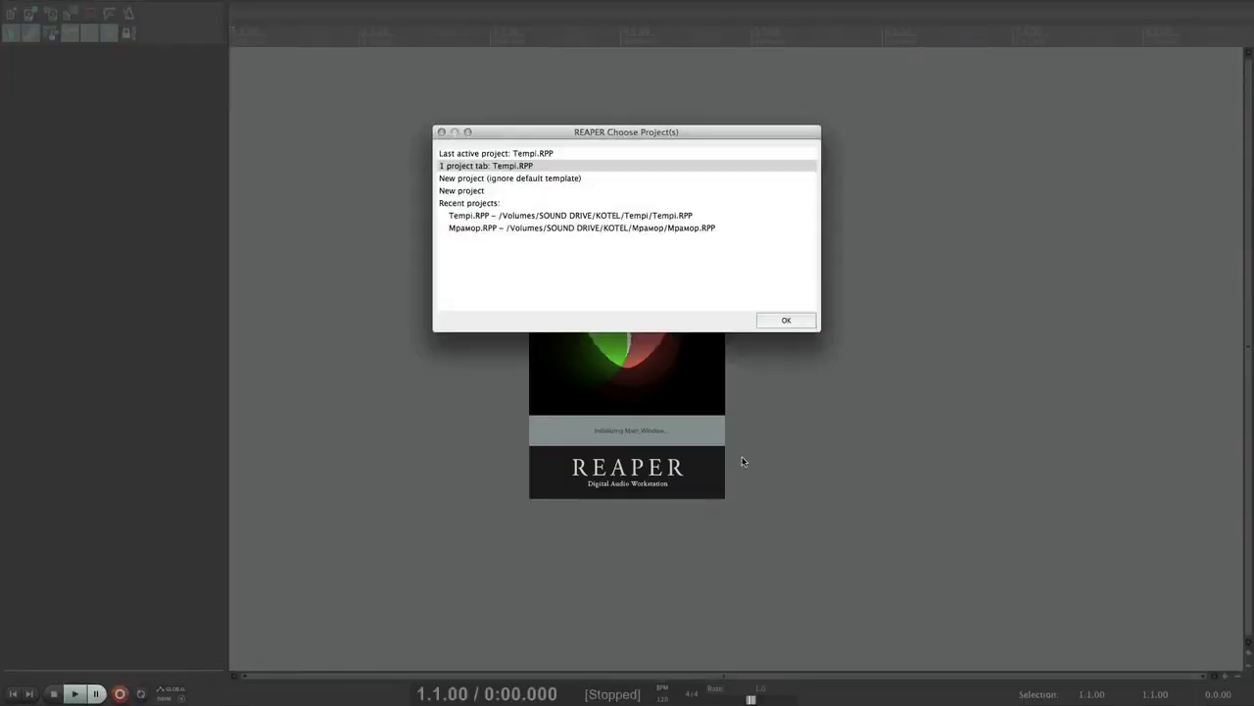
# Step: Examine the startup project chooser's entries for the last project tab, new projects, and the recent projects Tempi.RPP and Мрамор.RPP
pyautogui.moveTo(624, 131); pyautogui.dragTo(644, 130)
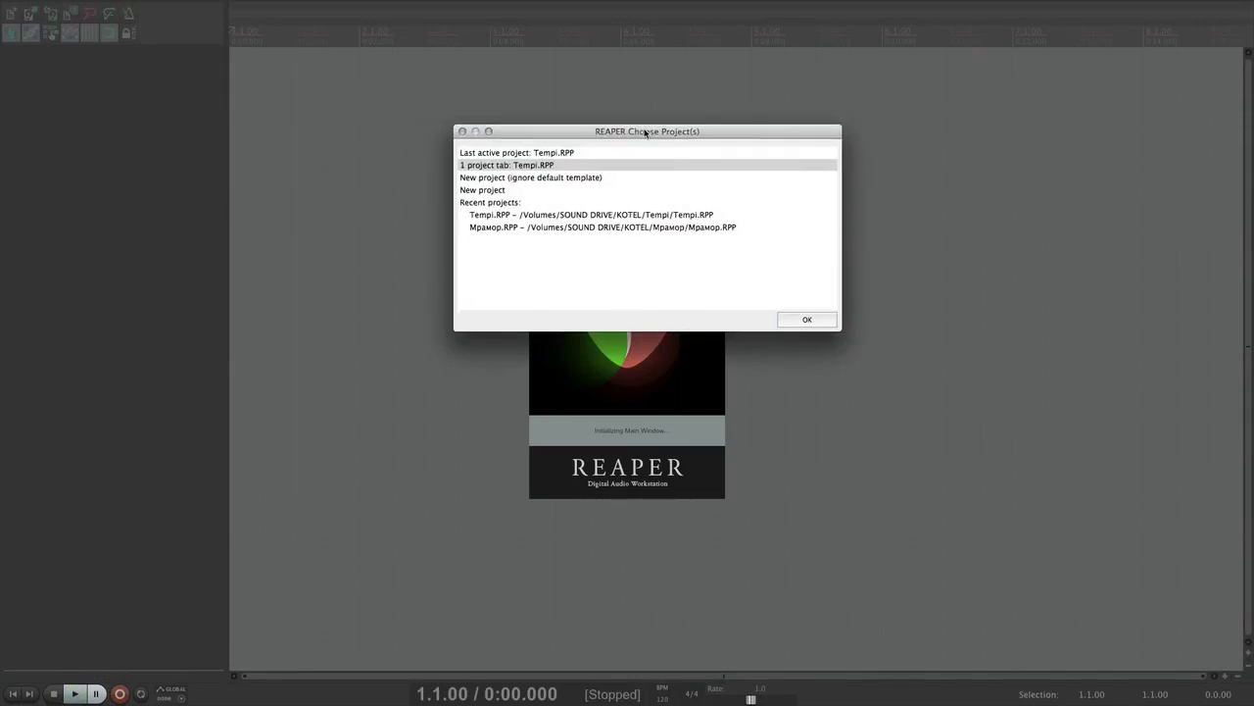
pyautogui.click(526, 247)
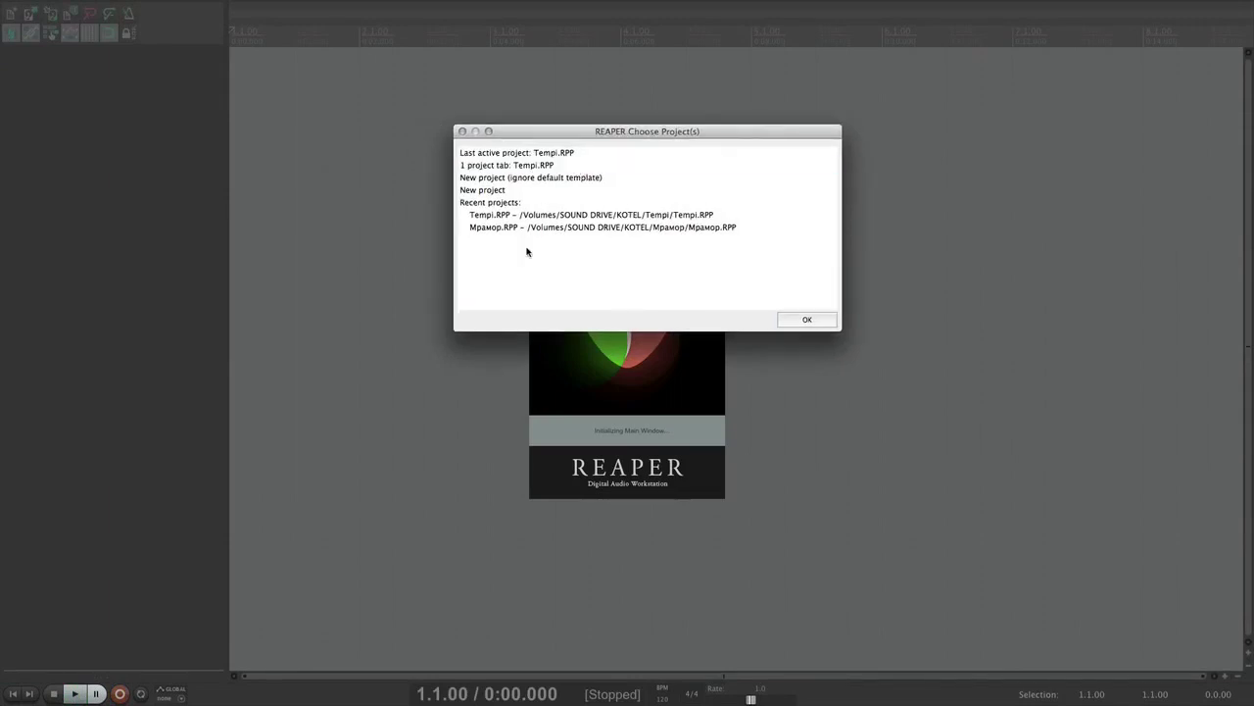
pyautogui.click(507, 167)
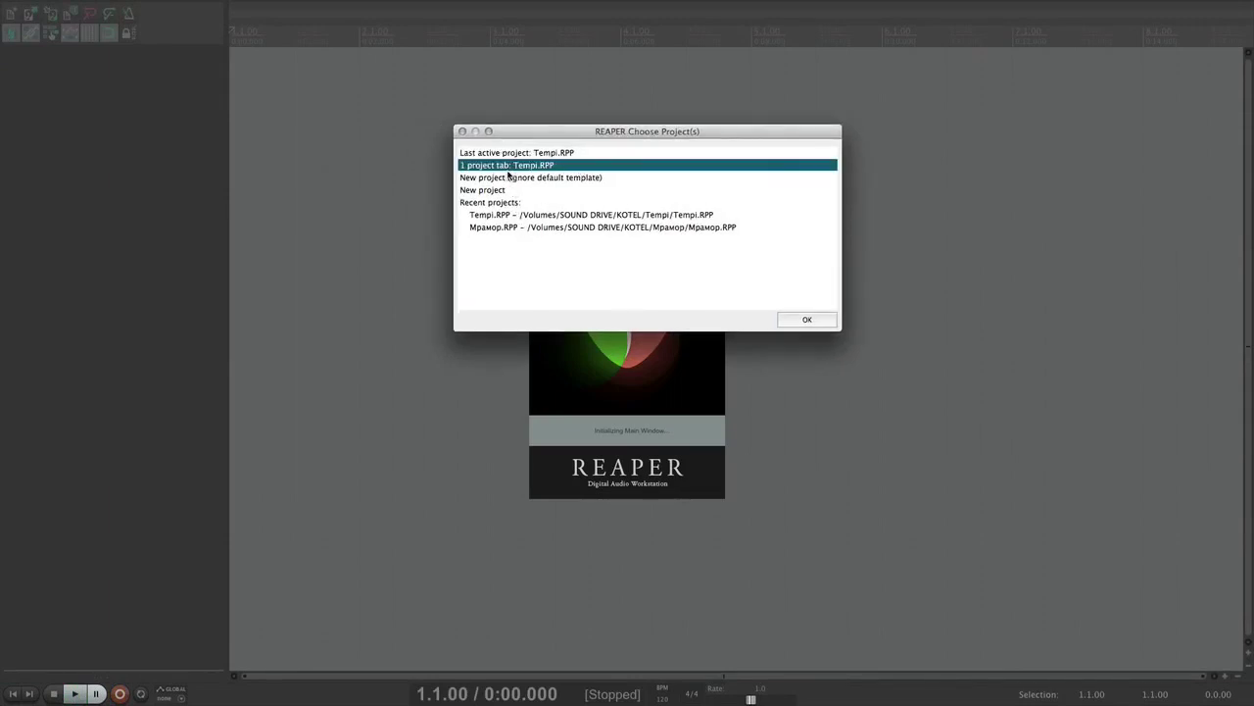
pyautogui.click(530, 182)
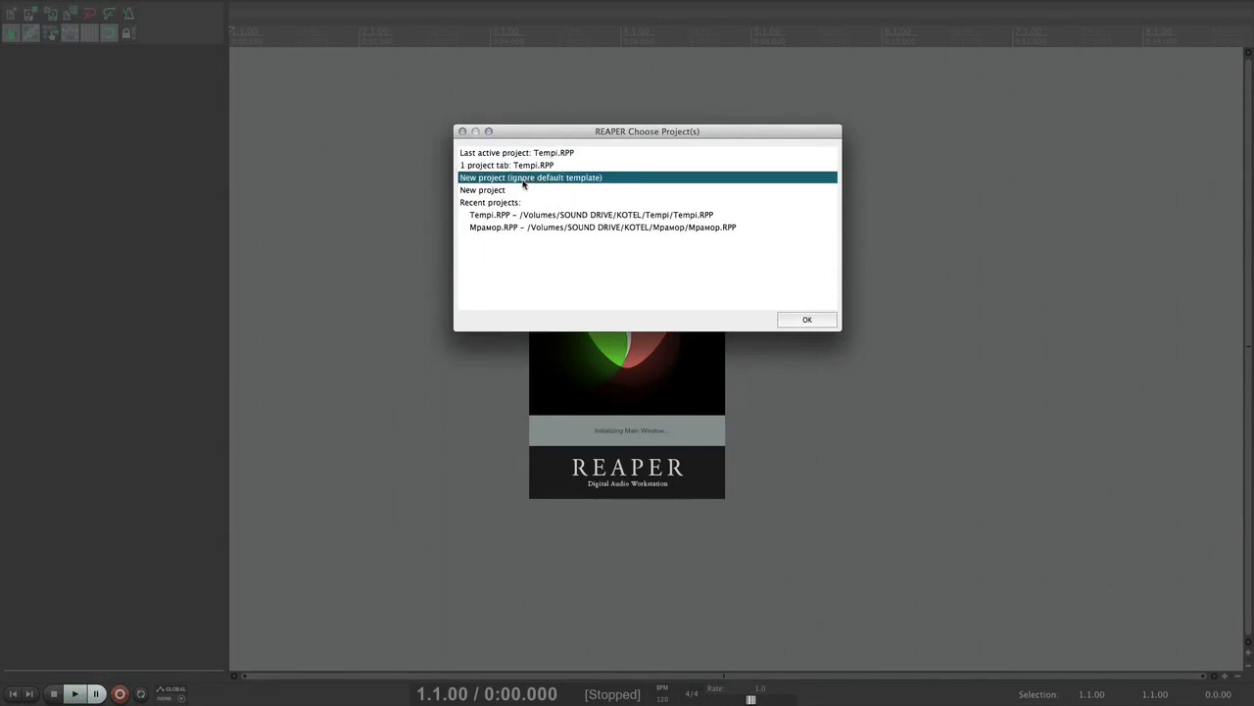
pyautogui.click(496, 190)
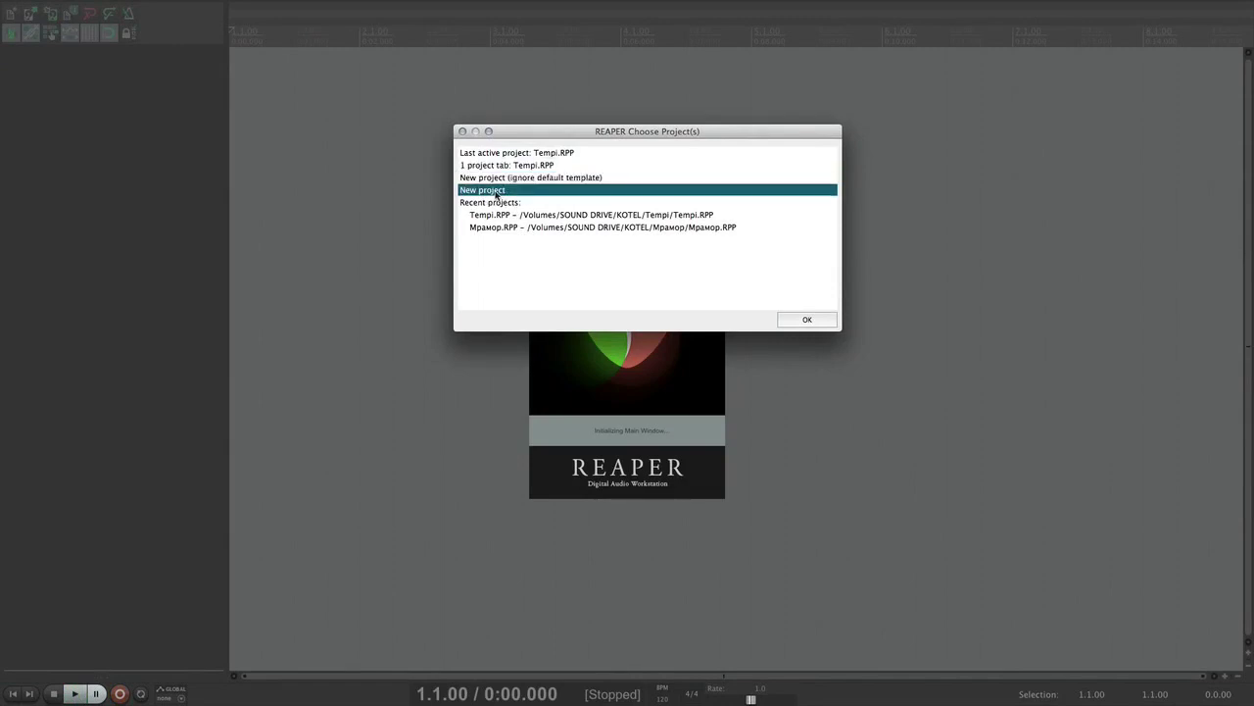
pyautogui.click(507, 214)
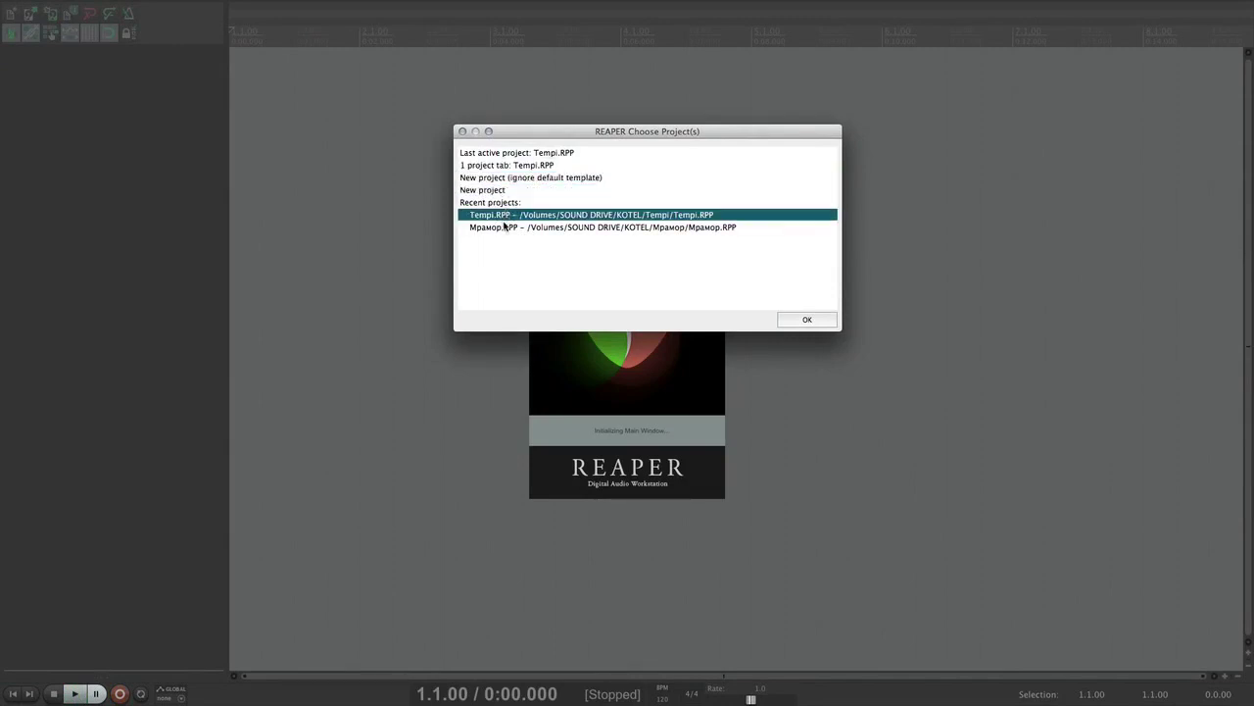
pyautogui.click(509, 227)
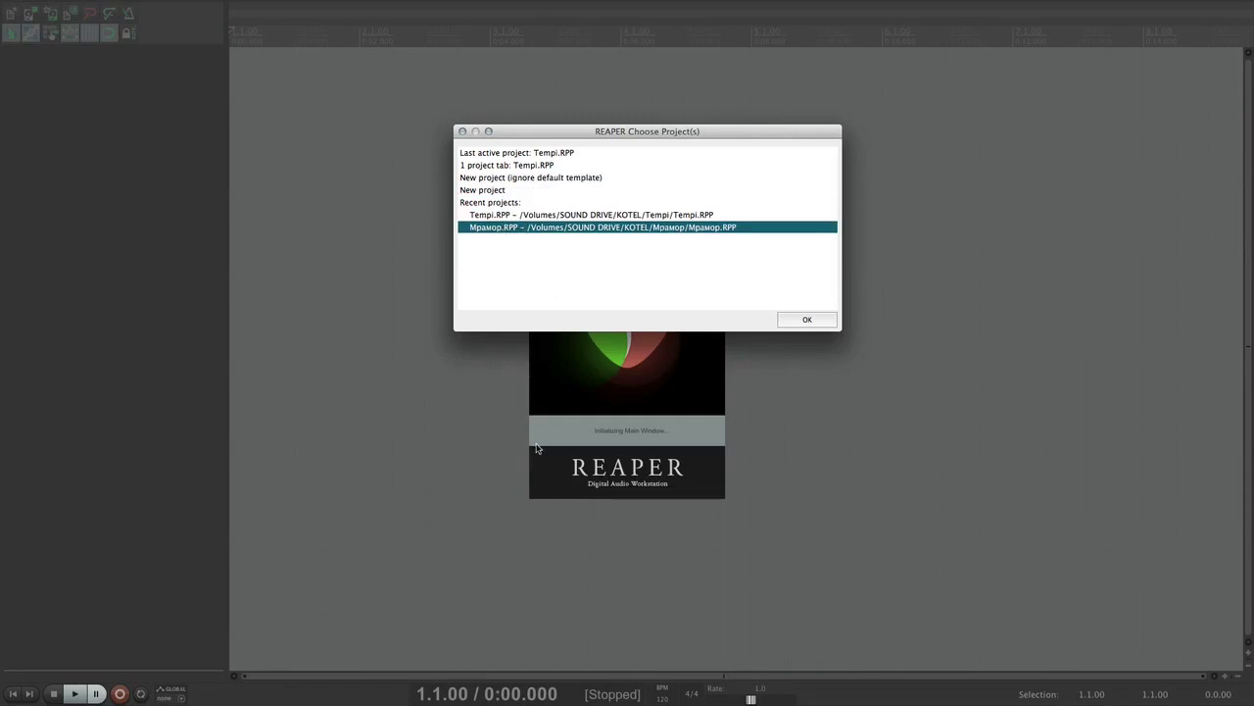
pyautogui.click(726, 278)
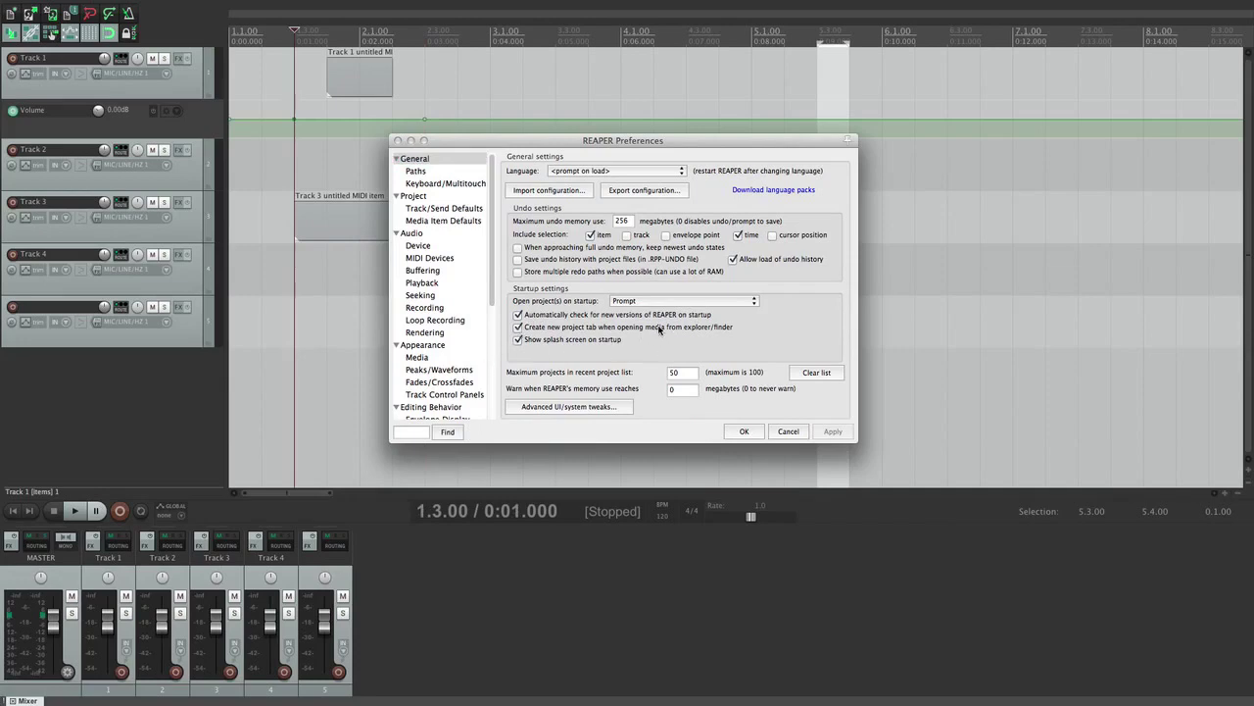
# Step: Insert the desktop audio file Посмотри [mix1].mp3 below the last track of the project and undo the insertion
pyautogui.press('F11')
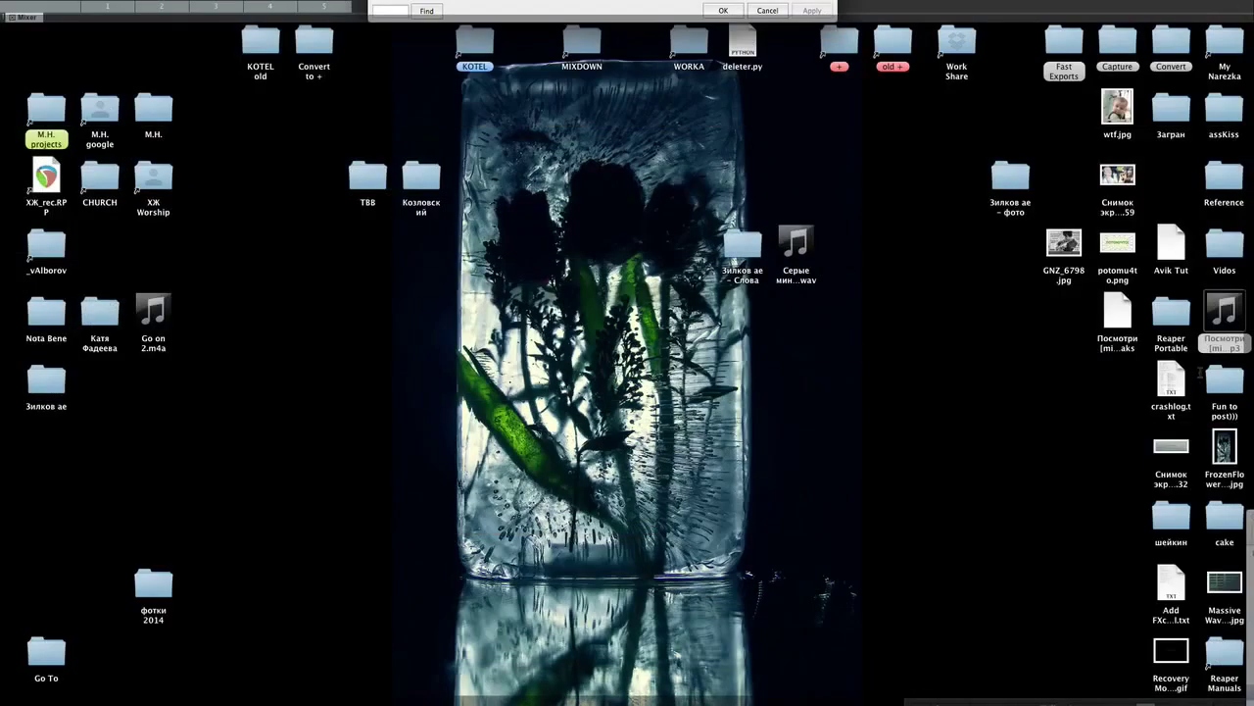
pyautogui.moveTo(1227, 310); pyautogui.dragTo(278, 375)
pyautogui.press('F11')
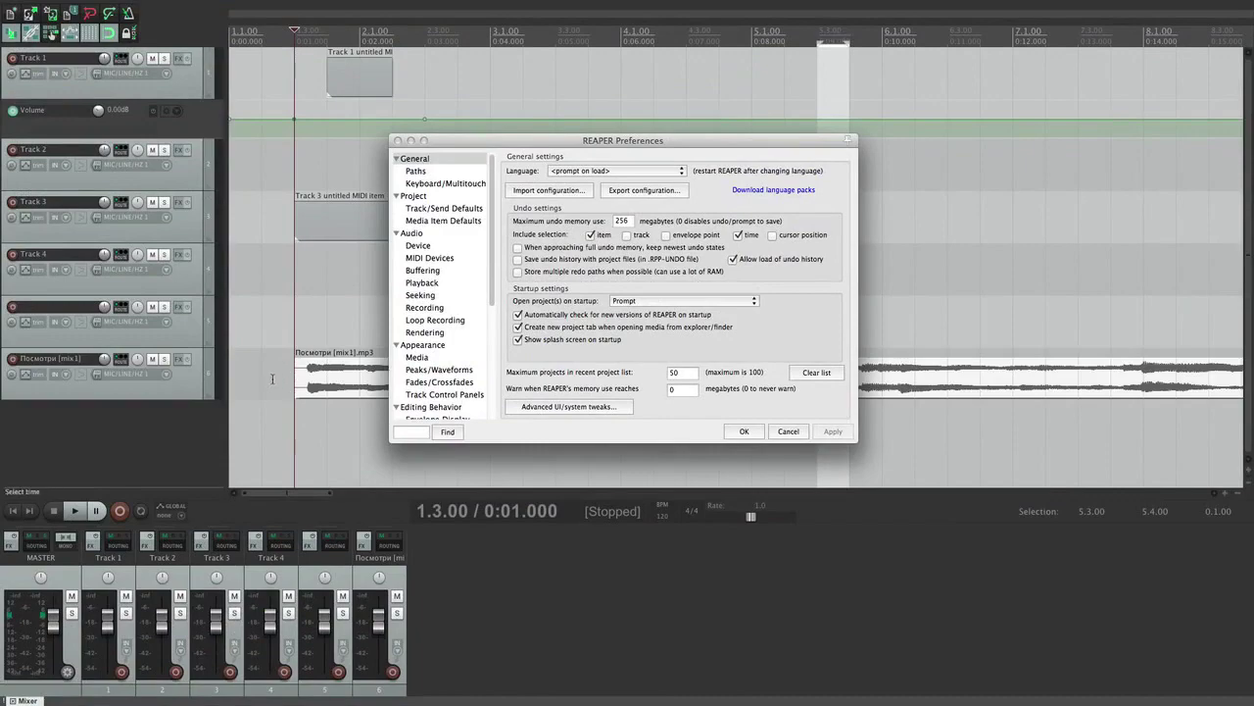
pyautogui.press('F11')
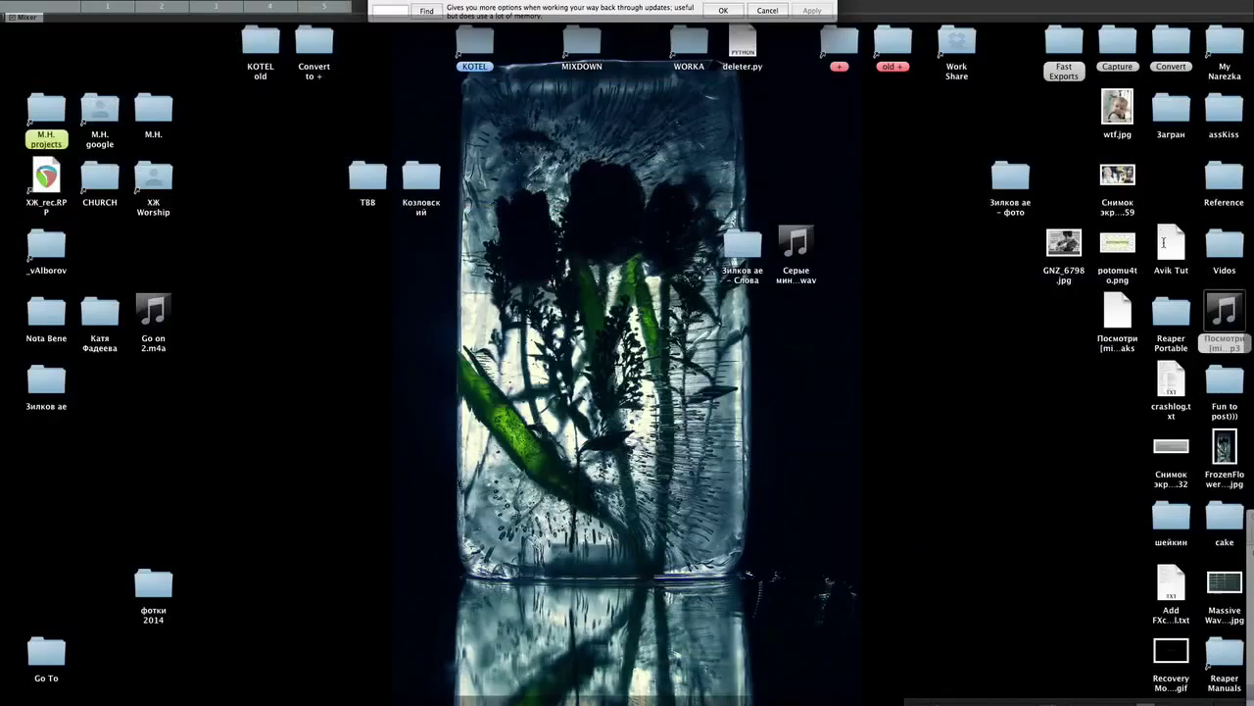
pyautogui.press('F11')
pyautogui.moveTo(1227, 318); pyautogui.dragTo(362, 29)
pyautogui.press('super+z')
pyautogui.click(350, 329)
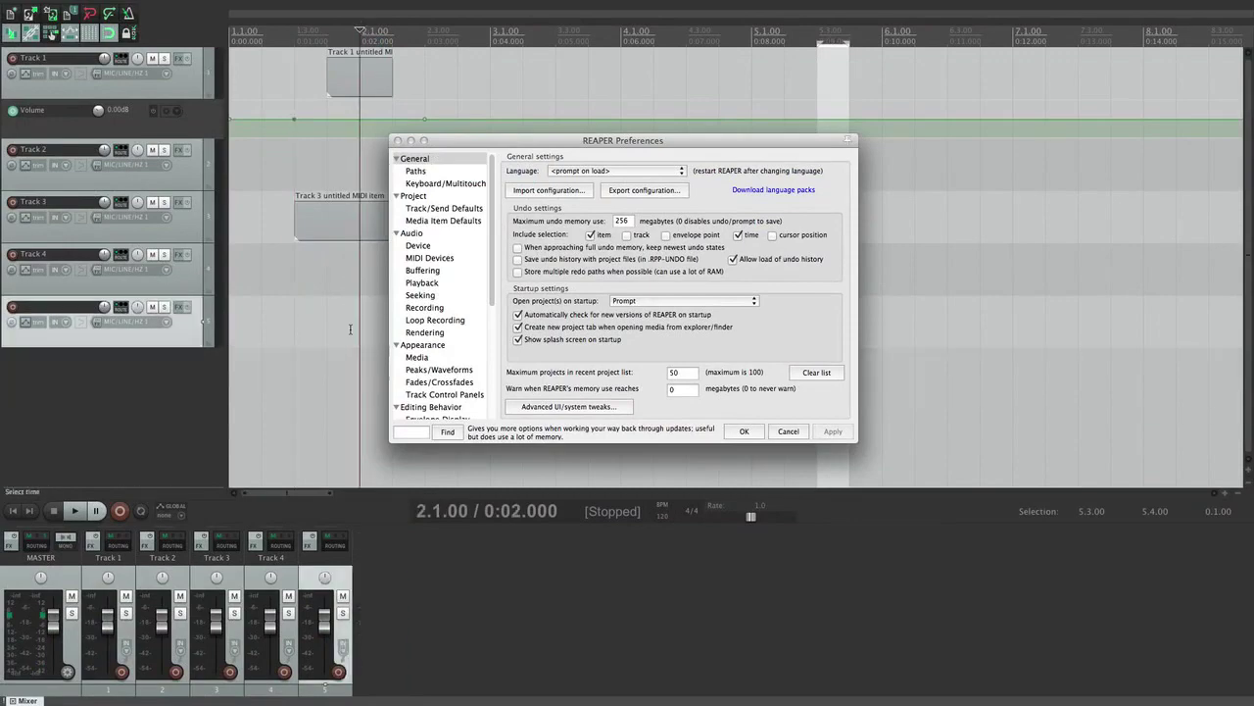
# Step: Bring Cajon.RPP from the KOTEL folder's _Teacher/Cajon subfolder into REAPER, open it in a new tab and accept its project notes
pyautogui.press('F11')
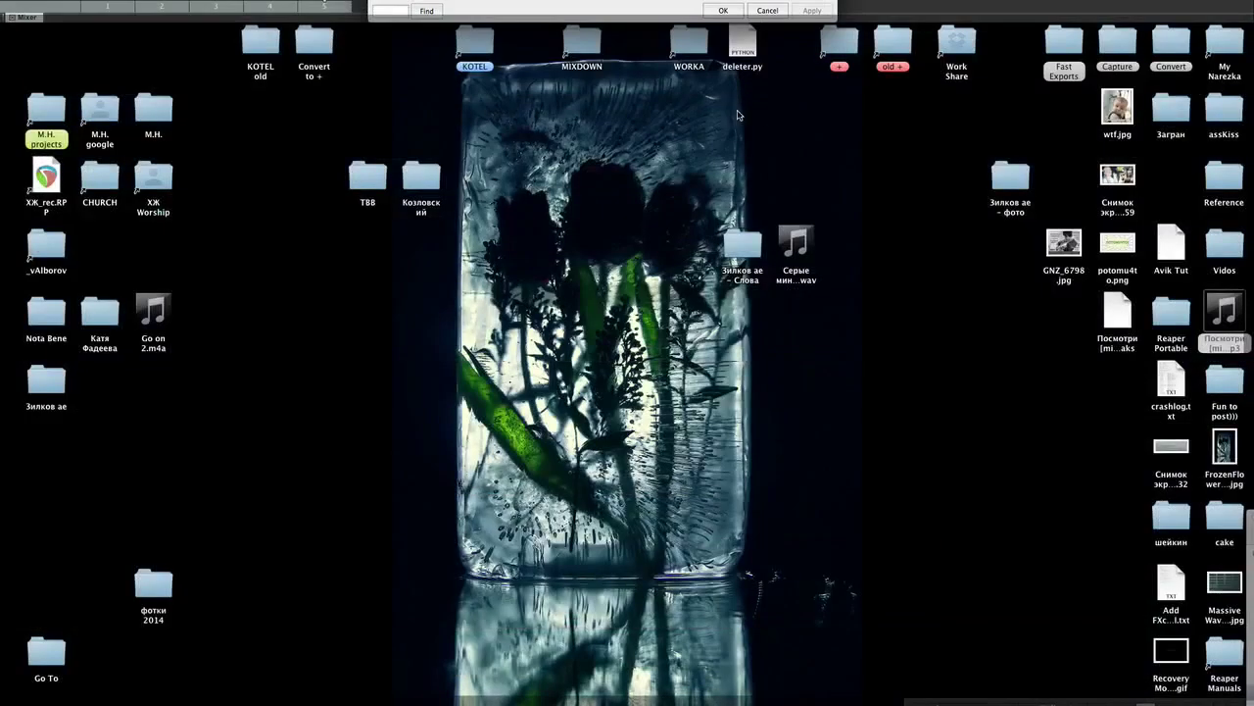
pyautogui.click(475, 45)
pyautogui.doubleClick(475, 45)
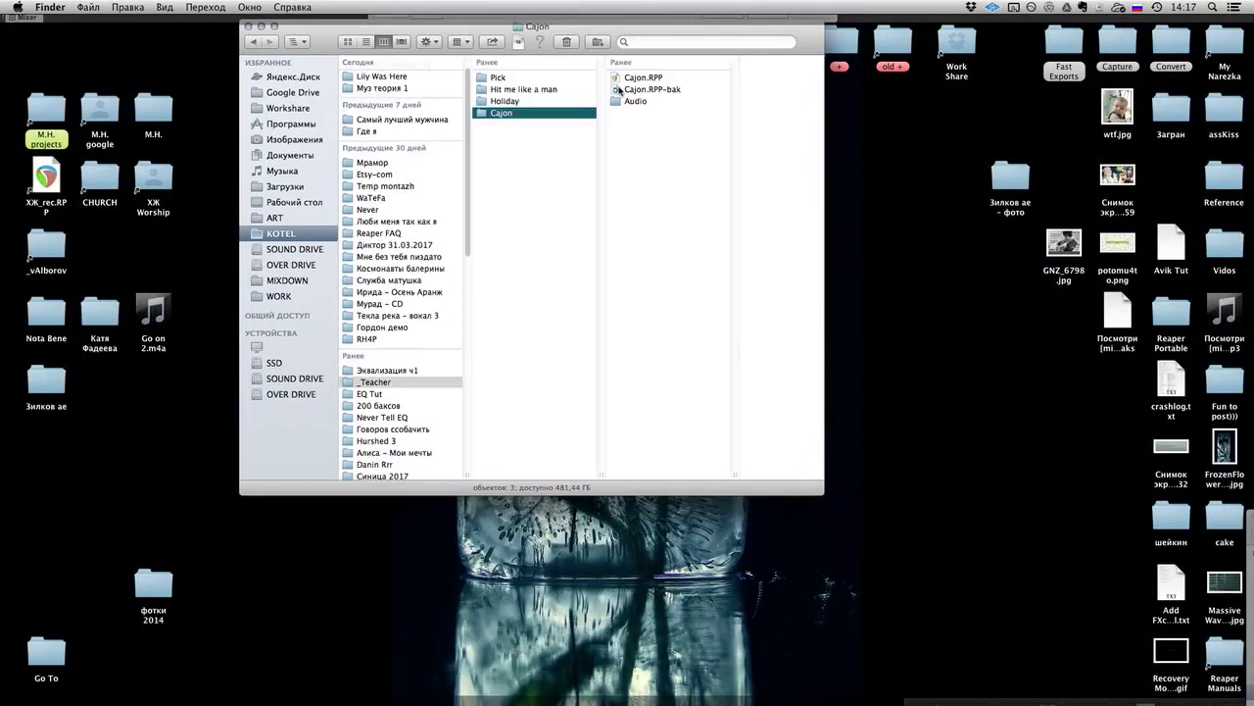
pyautogui.moveTo(642, 80); pyautogui.dragTo(177, 399)
pyautogui.press('F11')
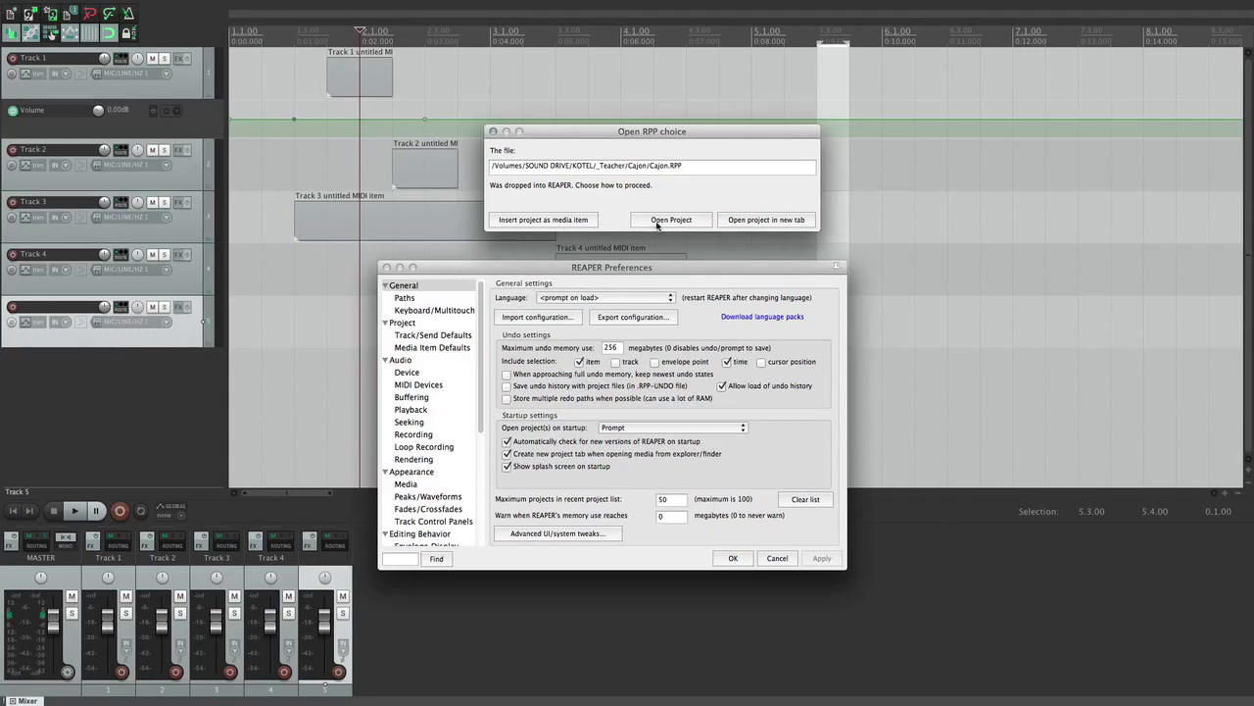
pyautogui.click(756, 219)
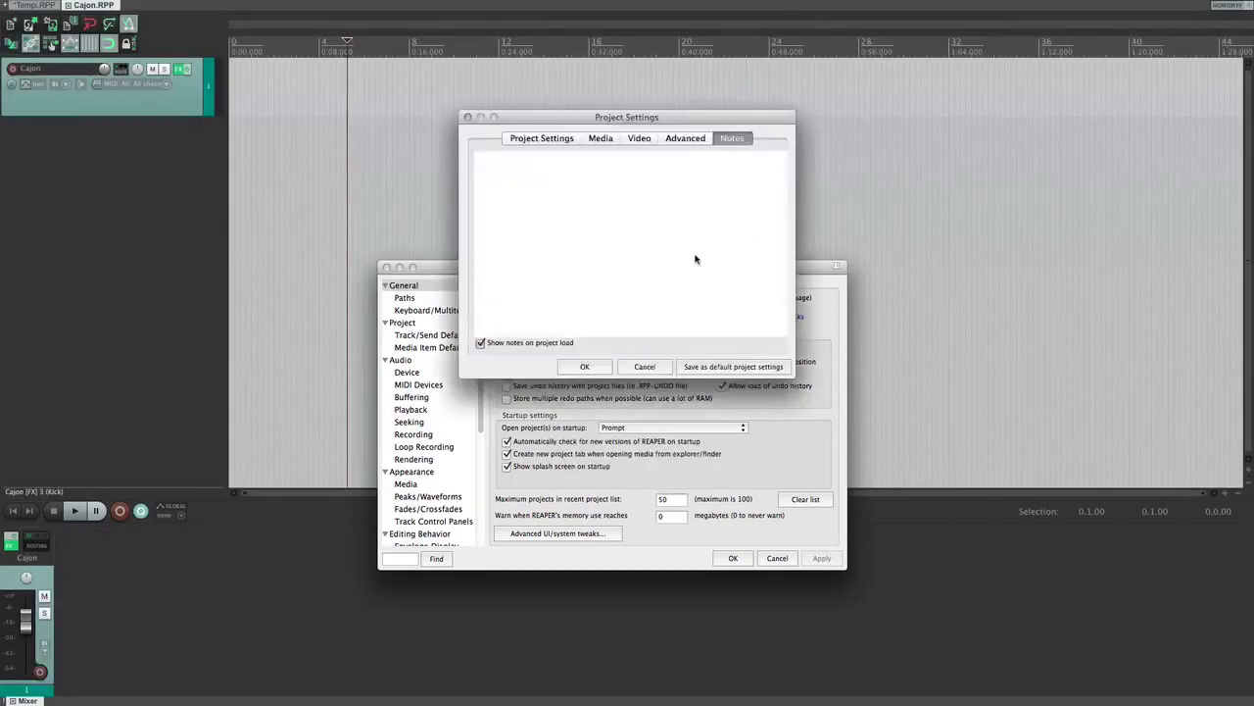
pyautogui.click(585, 366)
# Step: Switch between the Tempi.RPP and Cajon.RPP project tabs and close the Cajon.RPP tab
pyautogui.click(37, 7)
pyautogui.click(88, 7)
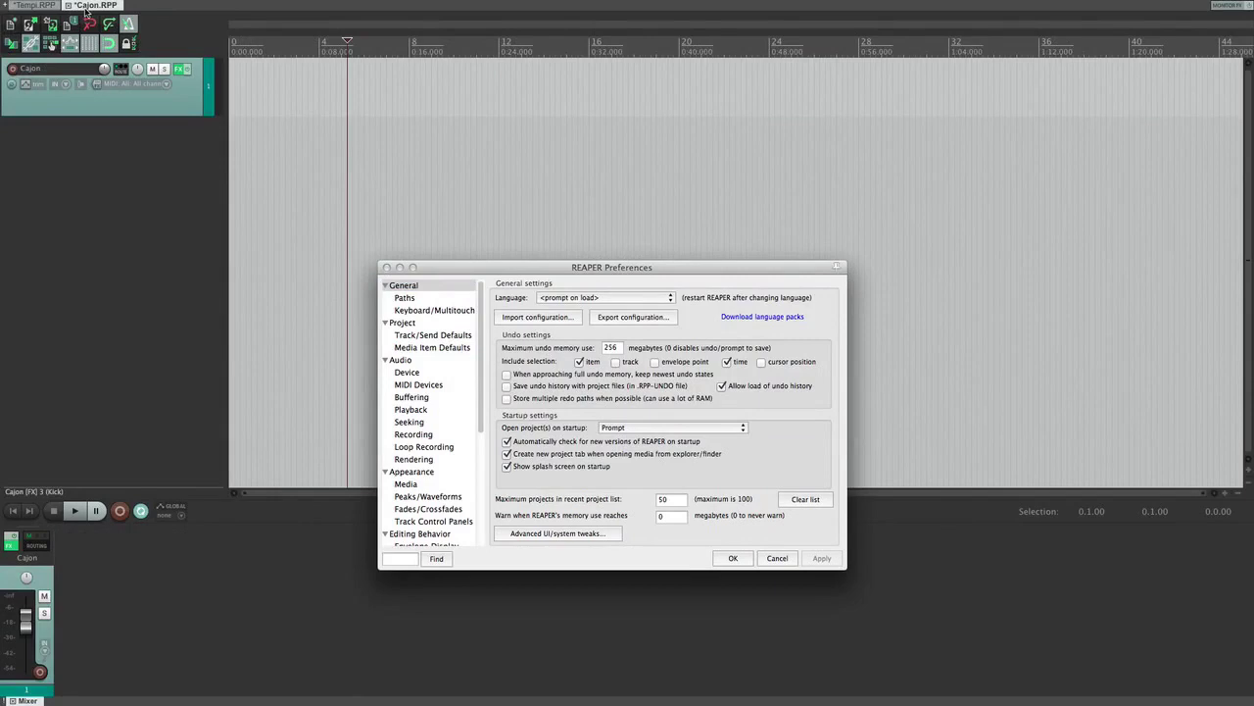
pyautogui.click(68, 7)
pyautogui.click(665, 232)
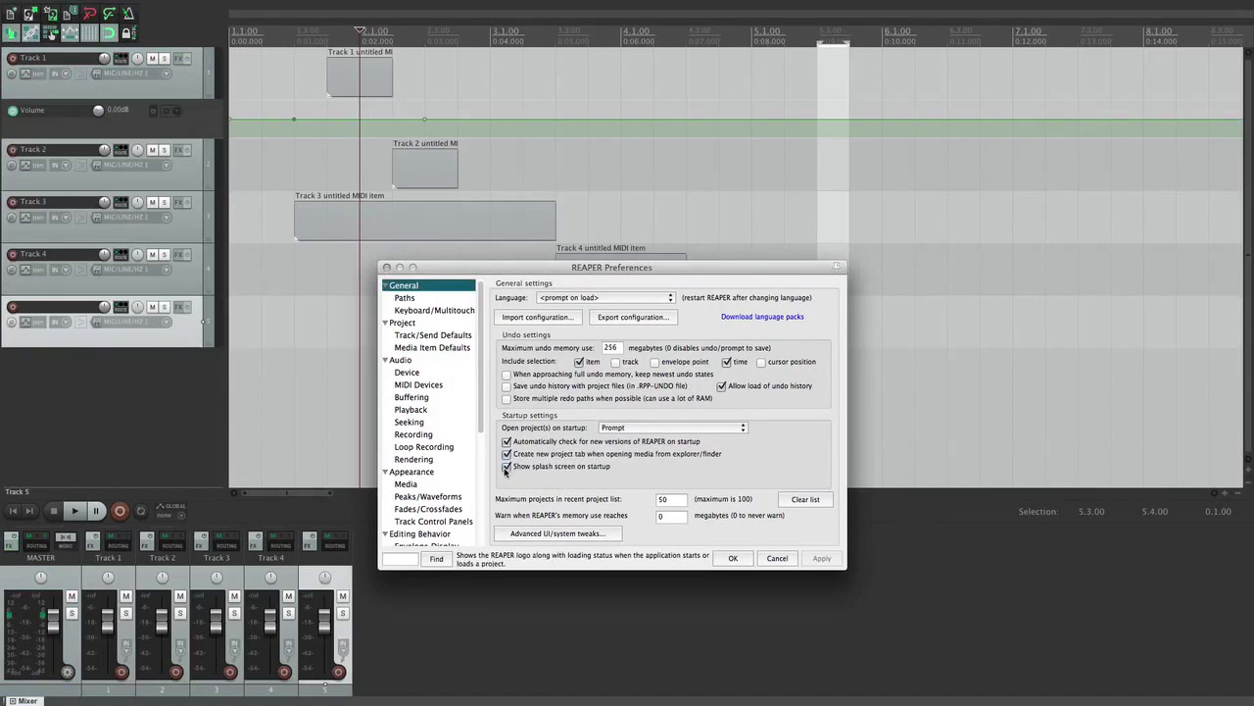
# Step: Review the recent project list limit, the option to clear that list, and the memory-use warning threshold
pyautogui.click(672, 501)
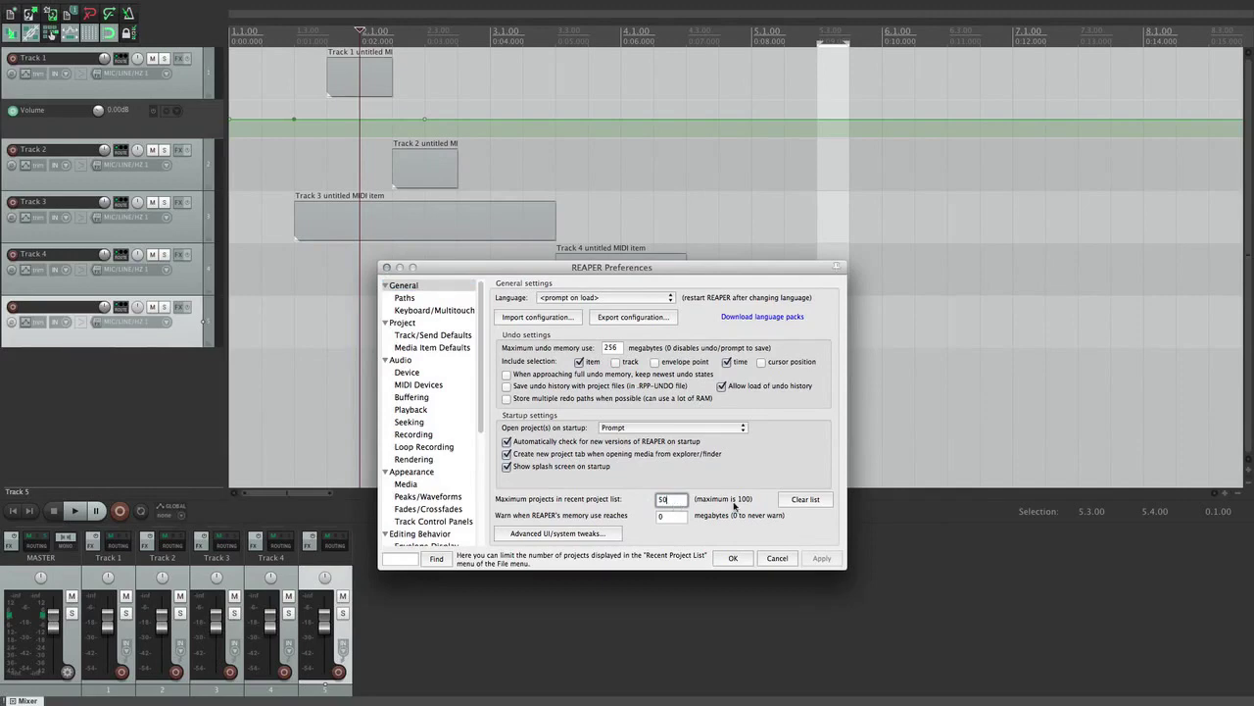
pyautogui.click(806, 501)
pyautogui.click(726, 232)
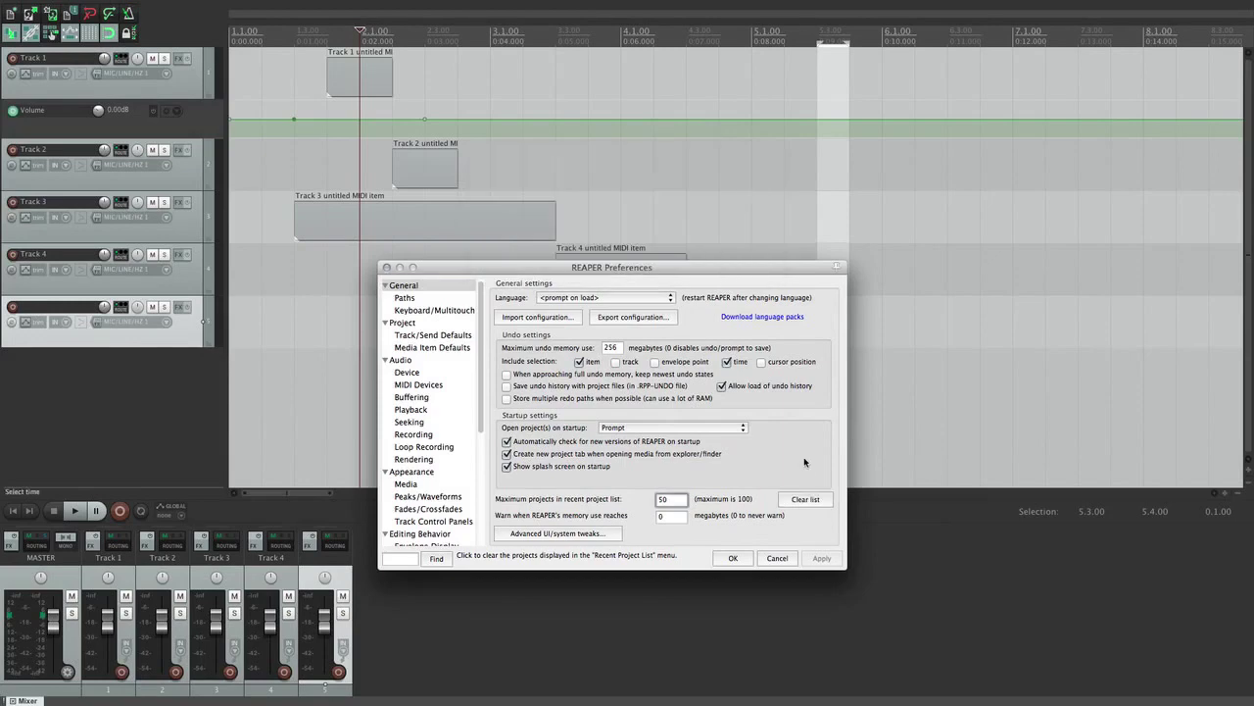
pyautogui.click(669, 517)
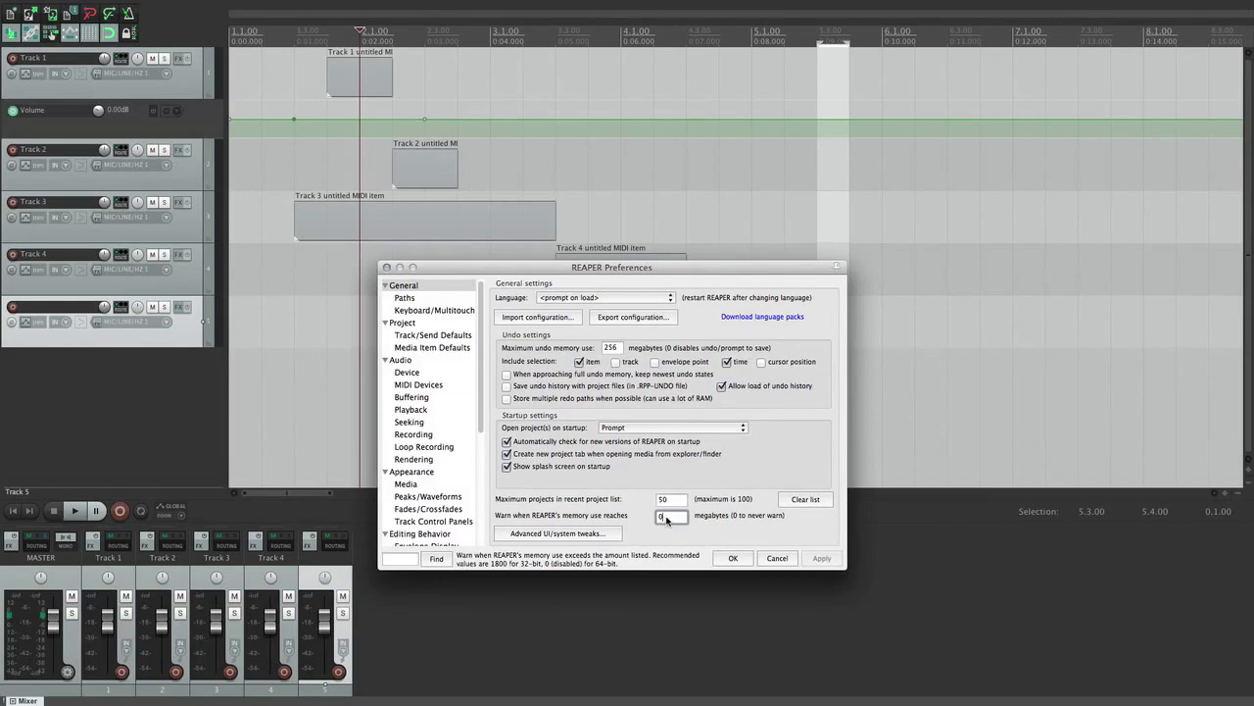
# Step: Open the advanced UI/system settings and browse for a custom splash screen image without choosing one
pyautogui.click(527, 535)
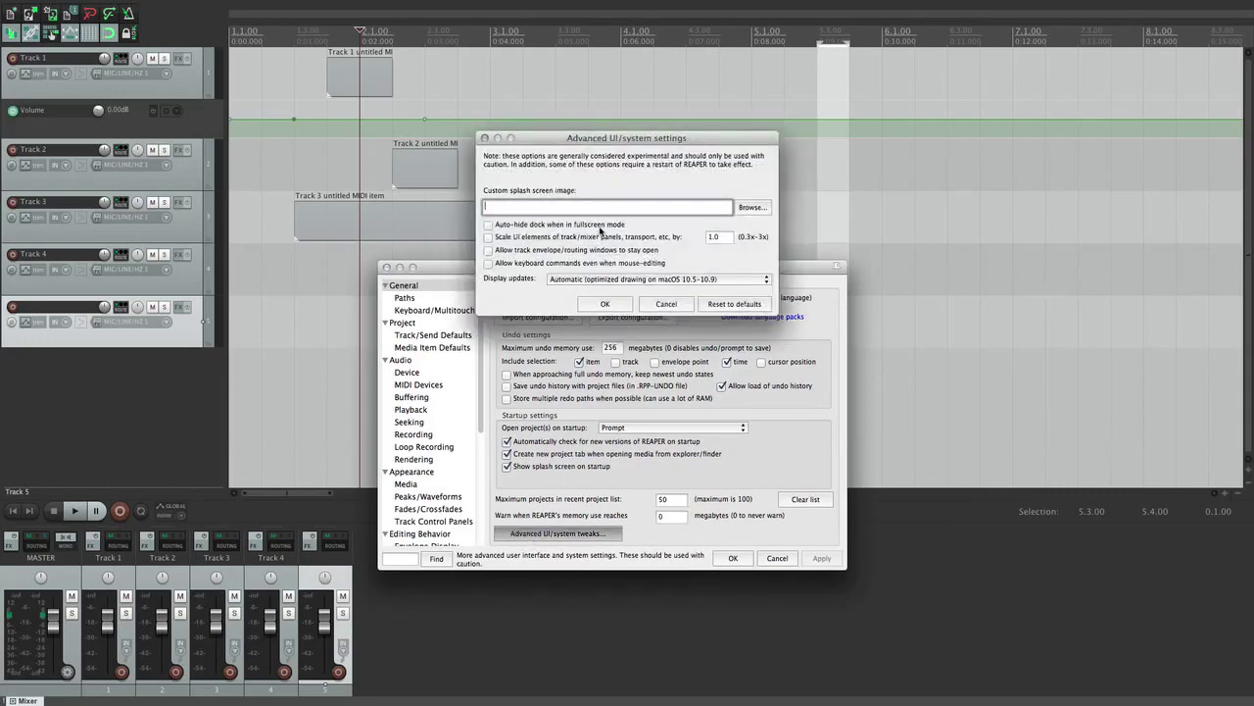
pyautogui.click(751, 208)
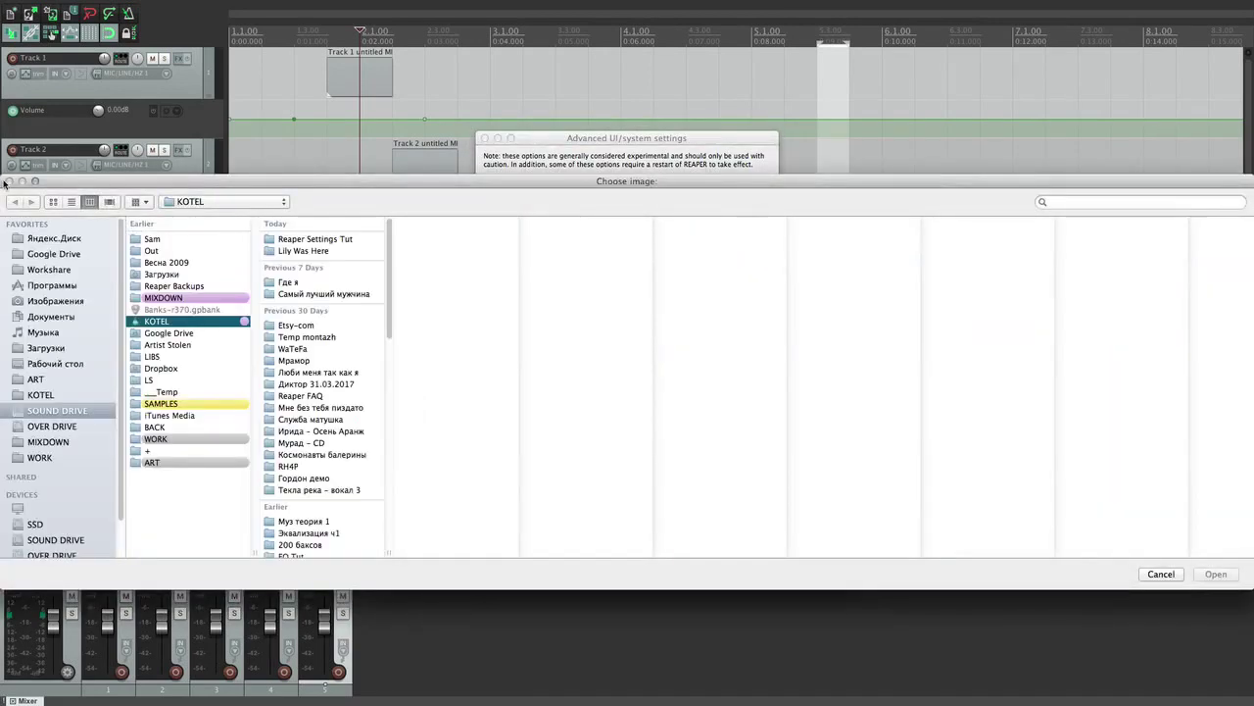
pyautogui.click(1161, 574)
# Step: Enable auto-hiding the dock in fullscreen mode, apply it, and reopen the advanced settings to disable it again
pyautogui.click(488, 224)
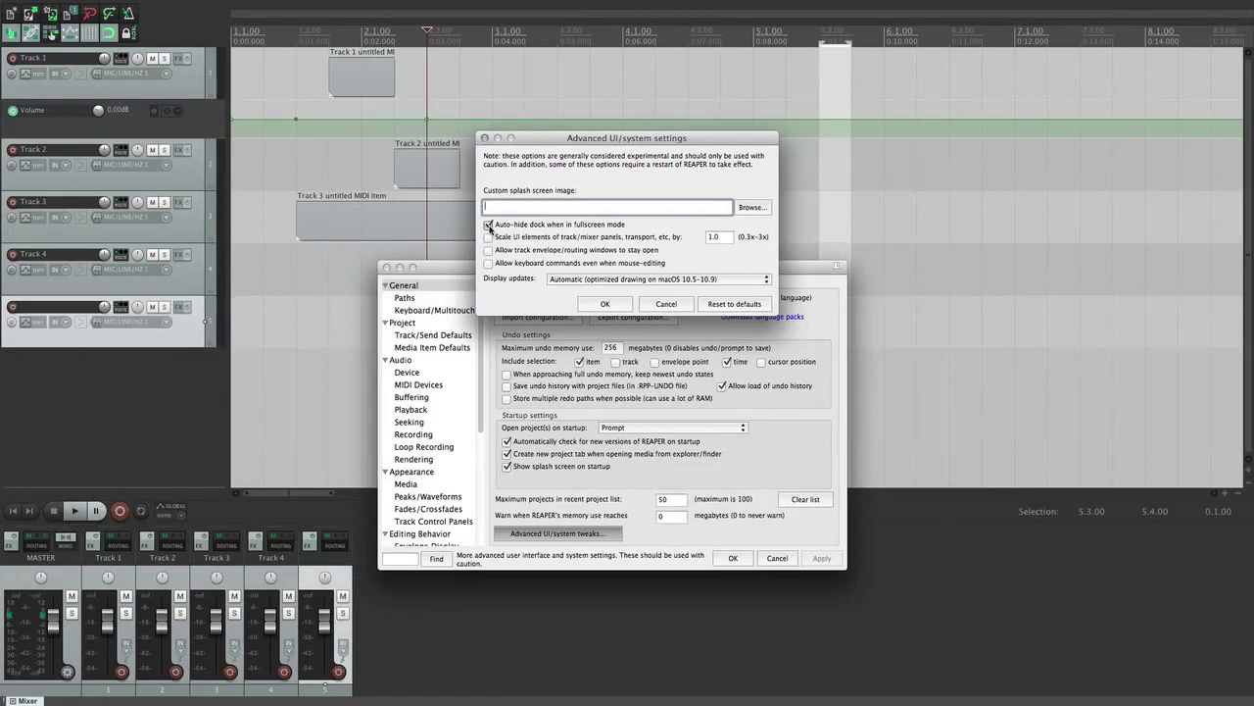
pyautogui.click(605, 304)
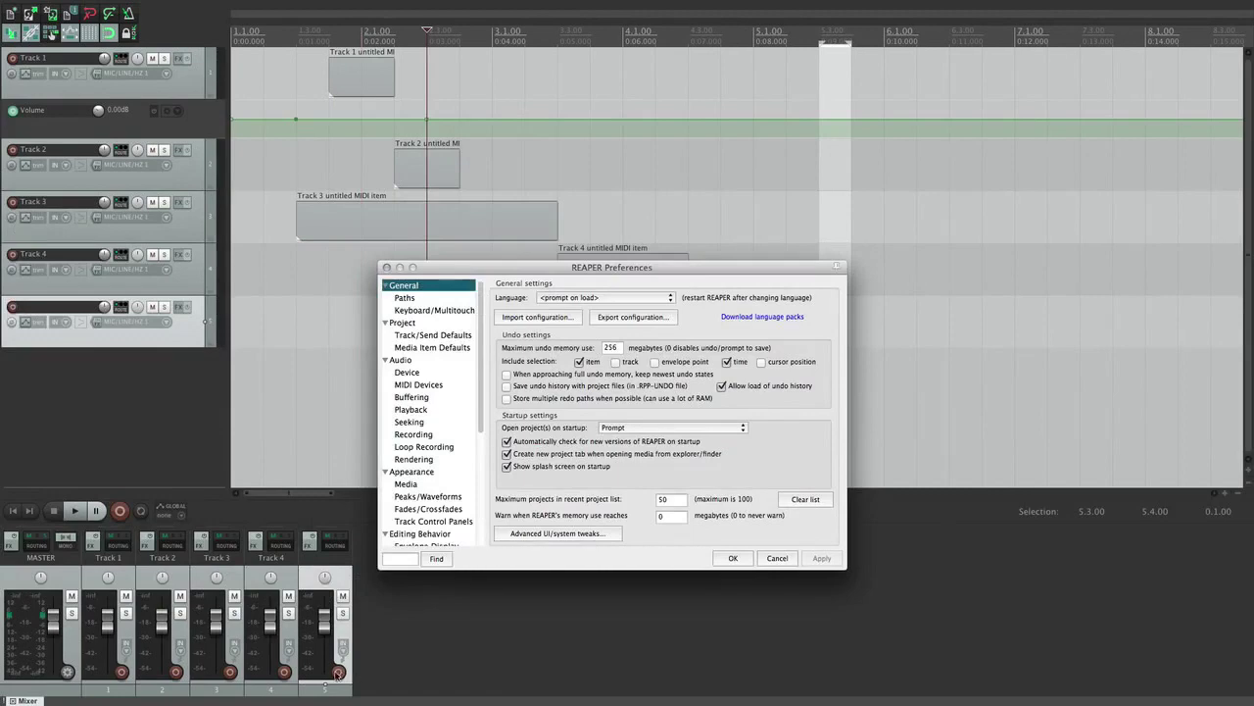
pyautogui.click(584, 534)
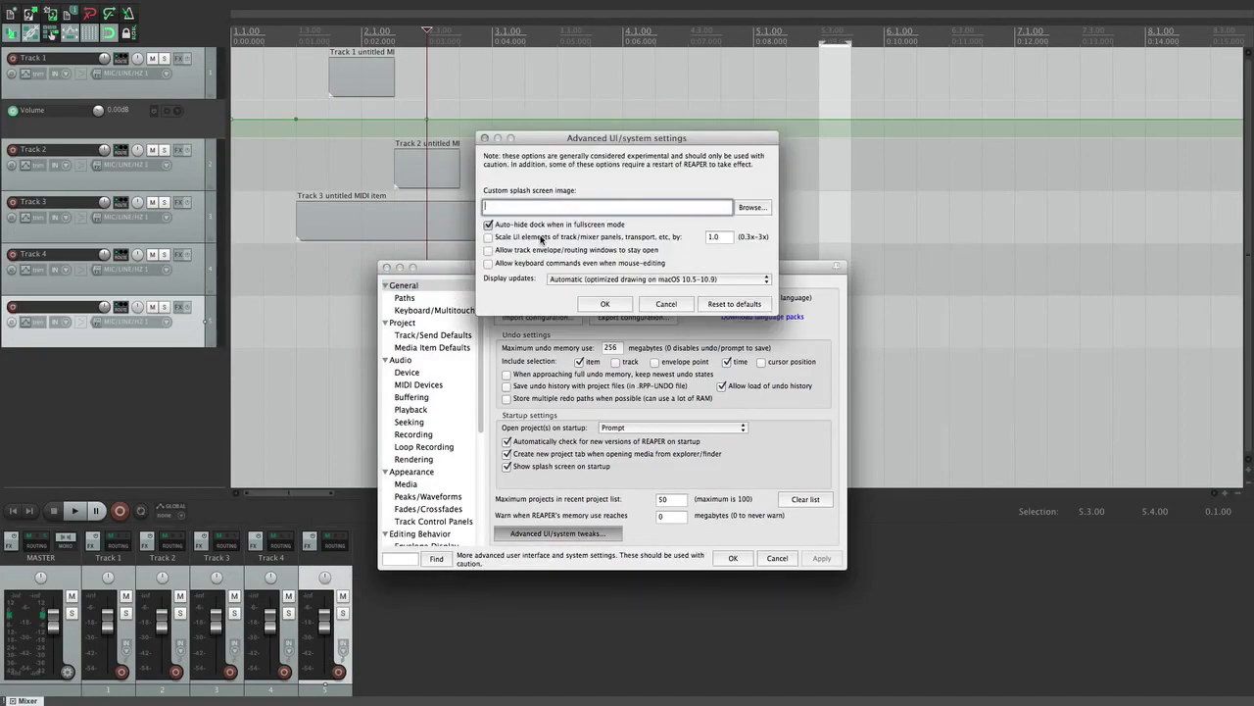
pyautogui.click(488, 224)
# Step: Enlarge the scale of the track, mixer and transport elements, and restart REAPER64 from the Reaper Portable folder
pyautogui.click(725, 243)
pyautogui.moveTo(725, 241); pyautogui.dragTo(693, 241)
pyautogui.write('2')
pyautogui.click(605, 304)
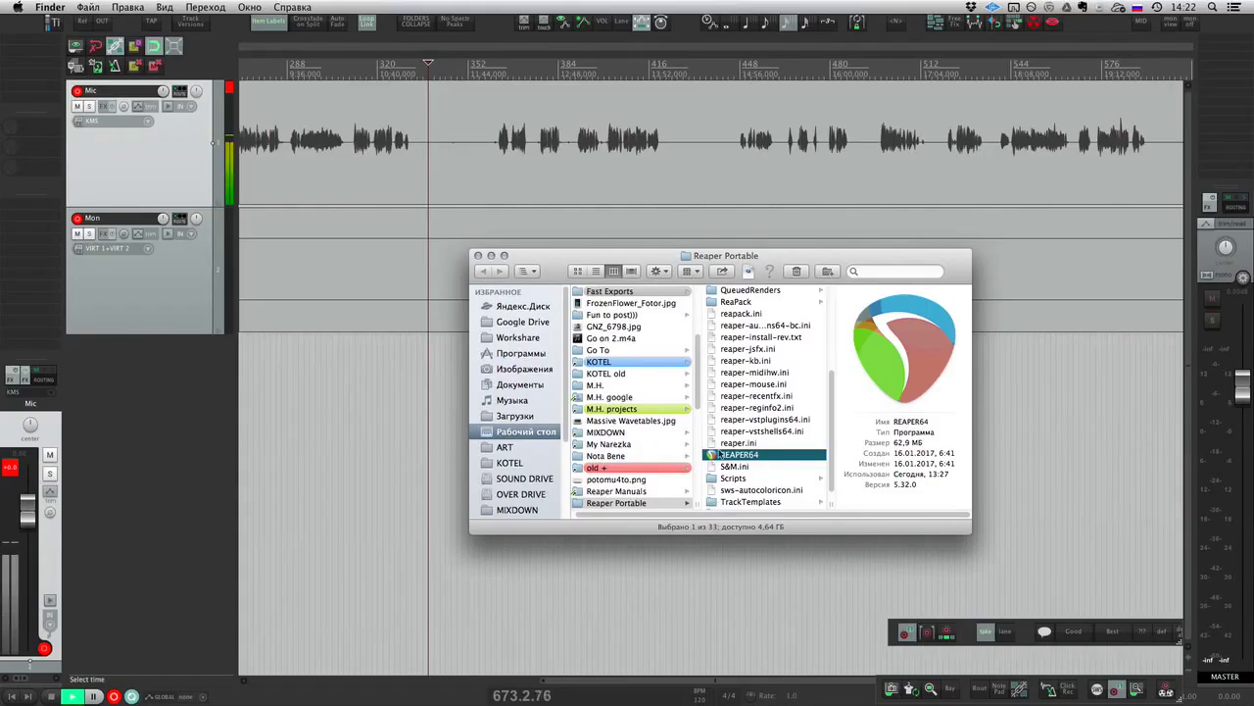
pyautogui.doubleClick(717, 454)
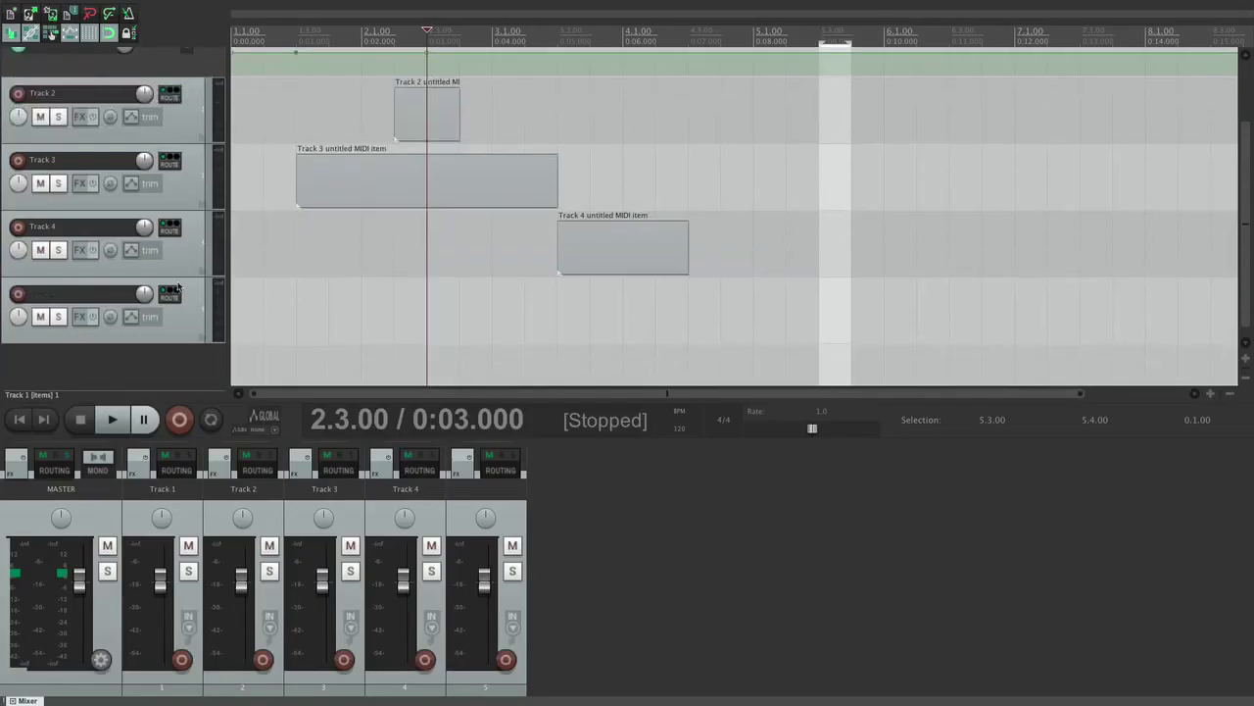
# Step: Inspect the enlarged tracks, widen the track control panel slightly, and clear the time selection in the arrange view
pyautogui.scroll(2, 180, 283)
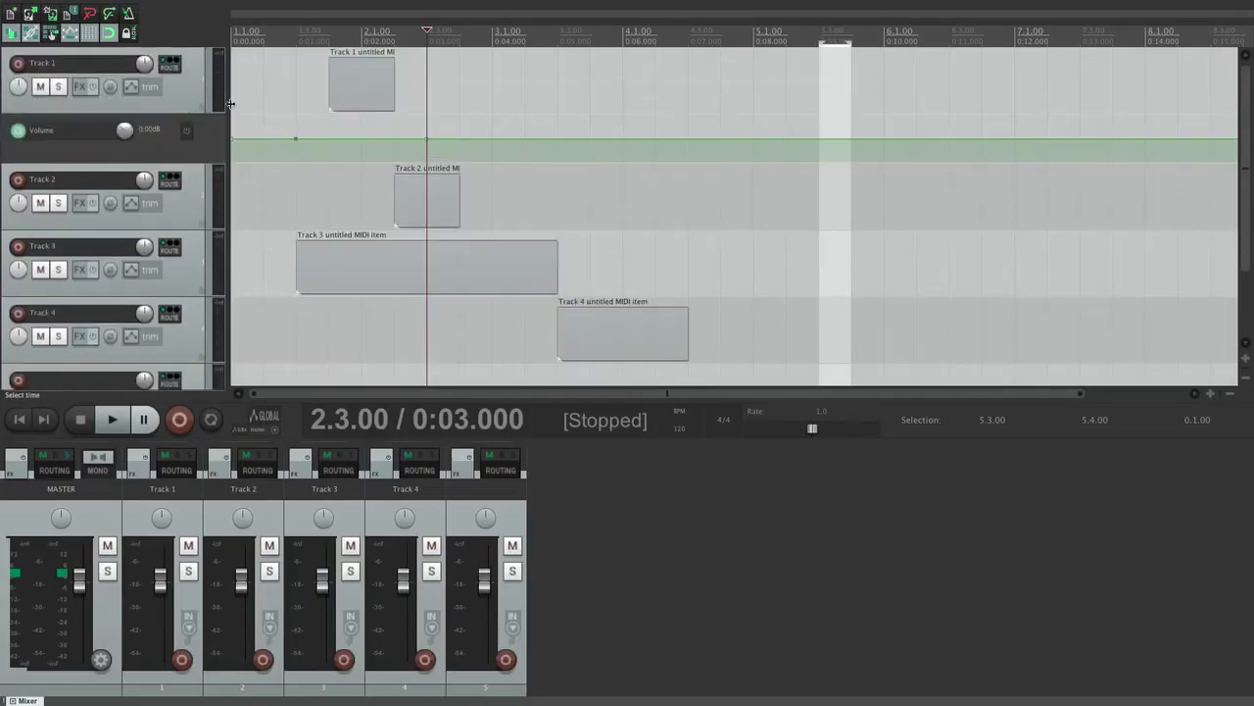
pyautogui.moveTo(228, 103); pyautogui.dragTo(257, 104)
pyautogui.scroll(-2, 640, 268)
pyautogui.scroll(2, 640, 268)
pyautogui.moveTo(574, 224); pyautogui.dragTo(713, 227)
pyautogui.click(780, 227)
pyautogui.press('Escape')
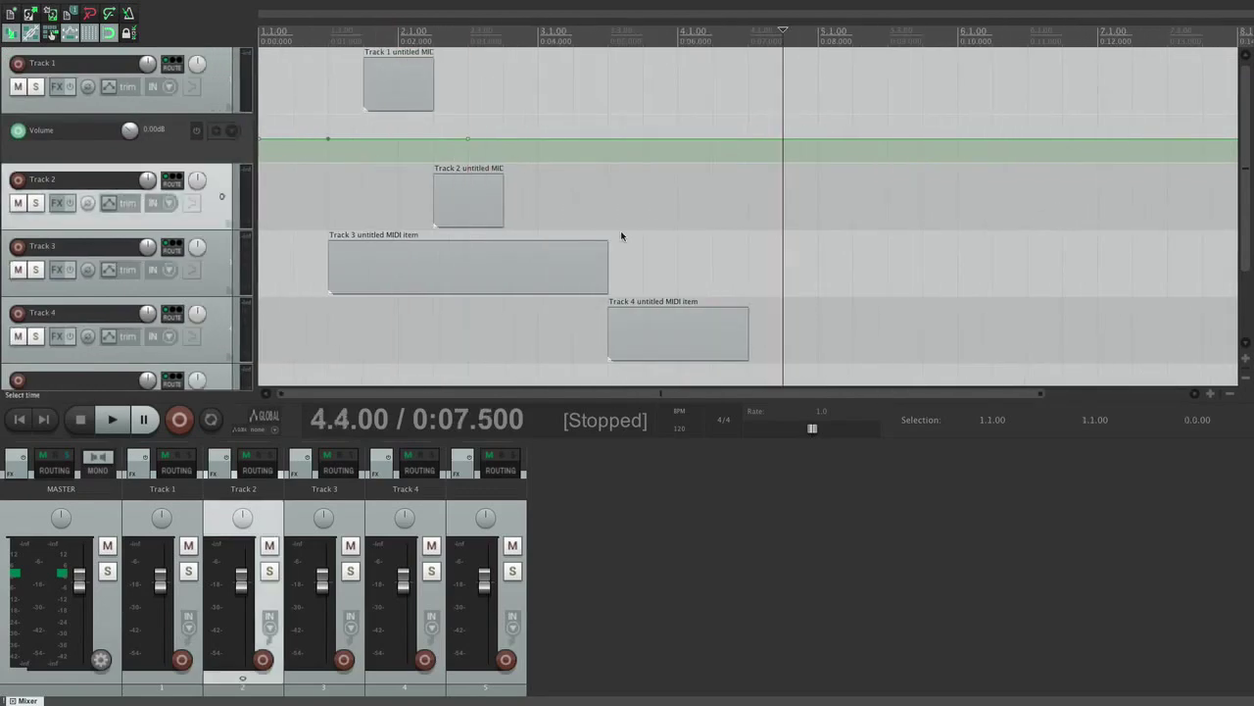
# Step: Return to the advanced UI/system settings in the preferences and restore the original interface scale
pyautogui.moveTo(237, 5)
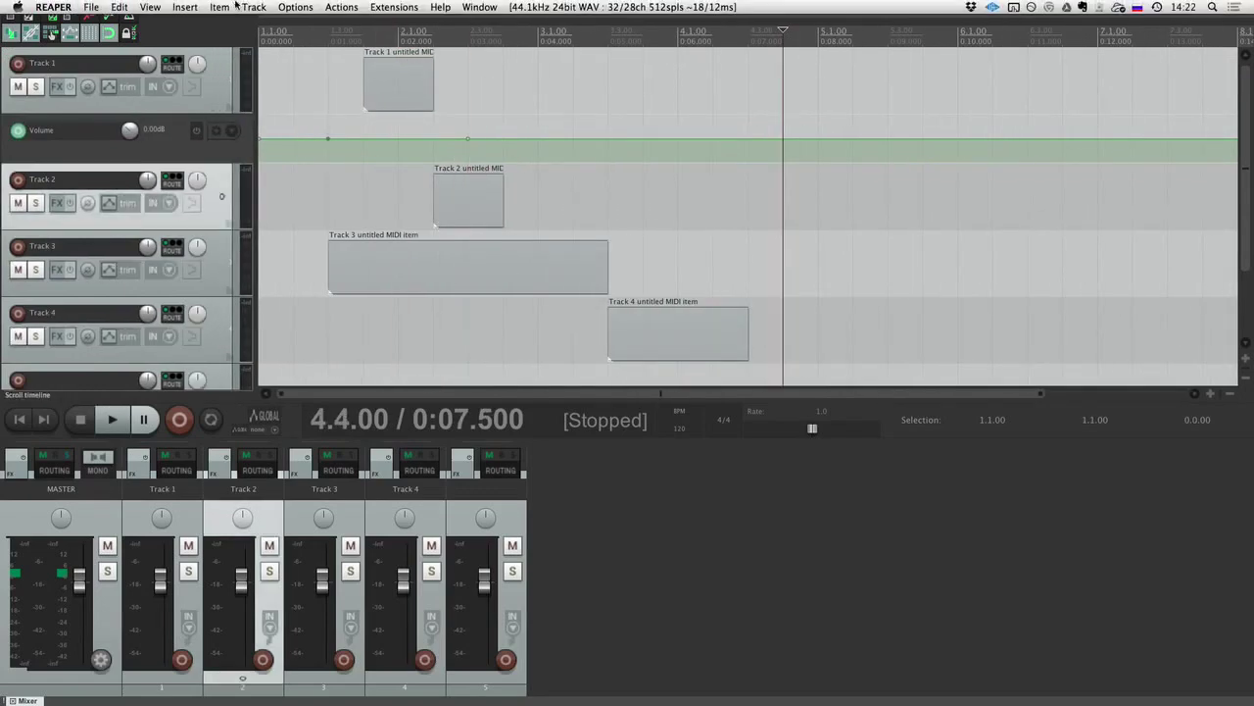
pyautogui.click(53, 7)
pyautogui.click(74, 45)
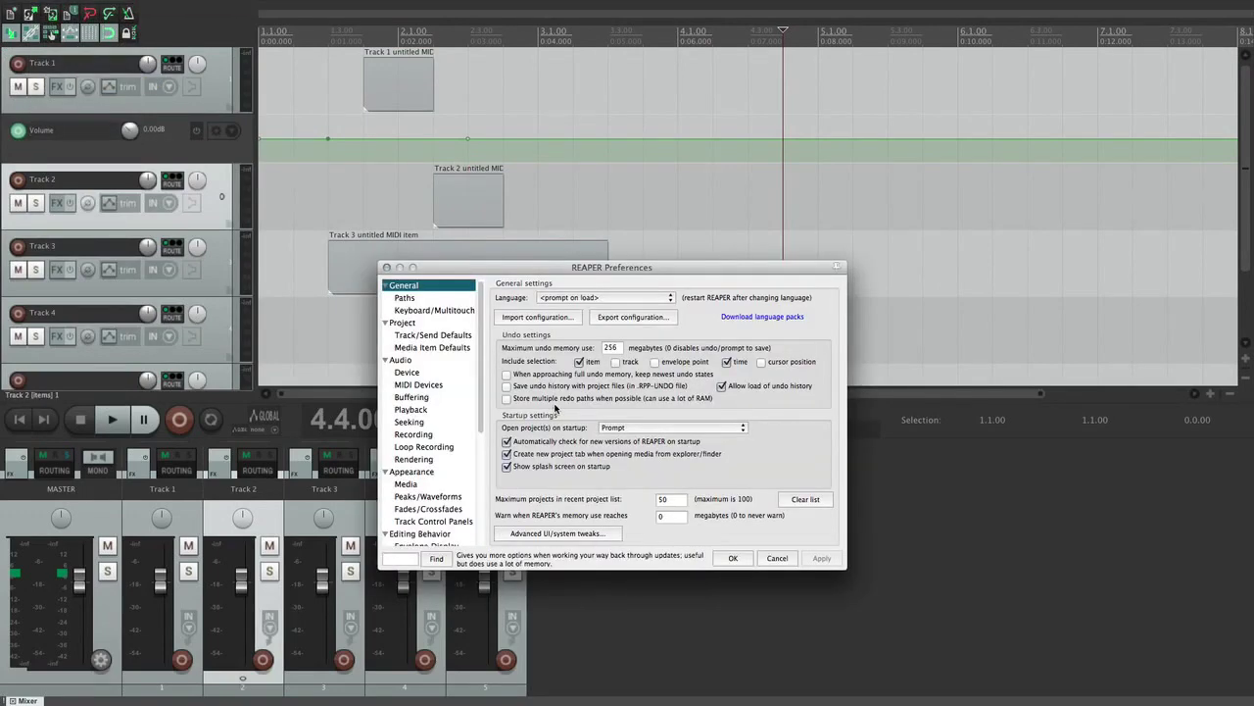
pyautogui.click(557, 533)
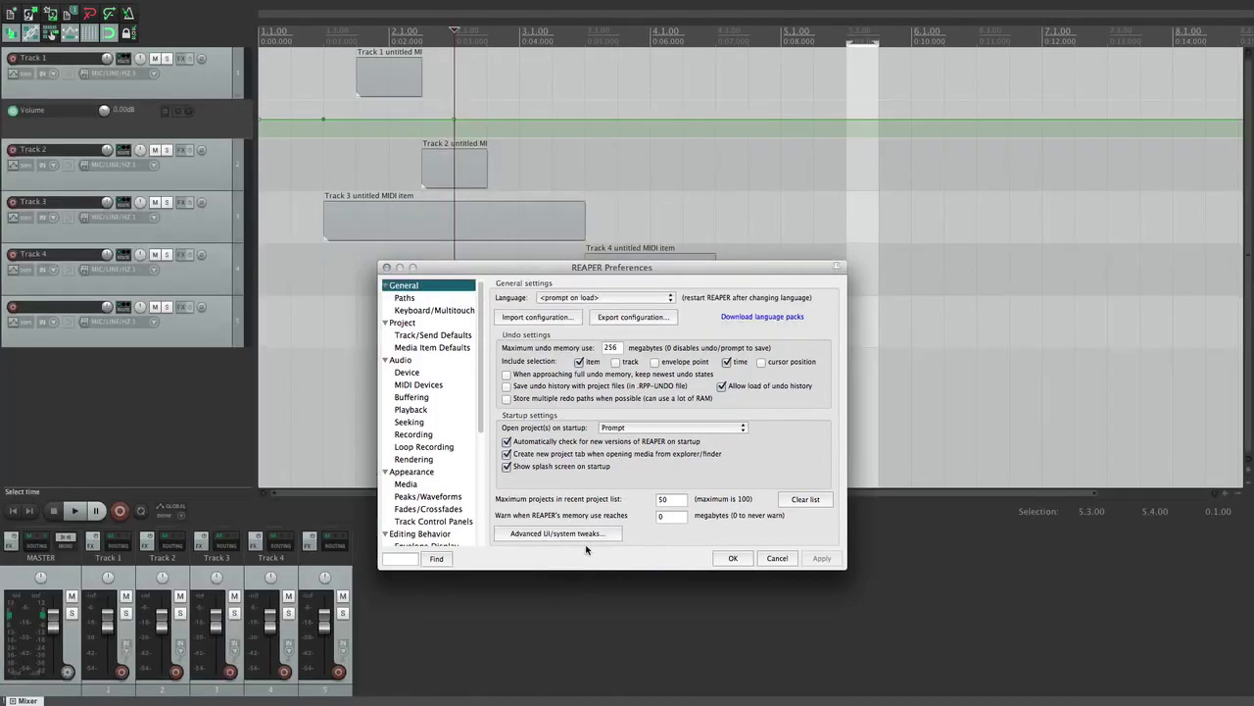
# Step: Review the advanced option for keeping track envelope/routing windows open, and check Track 3's routing window behaviour
pyautogui.click(586, 535)
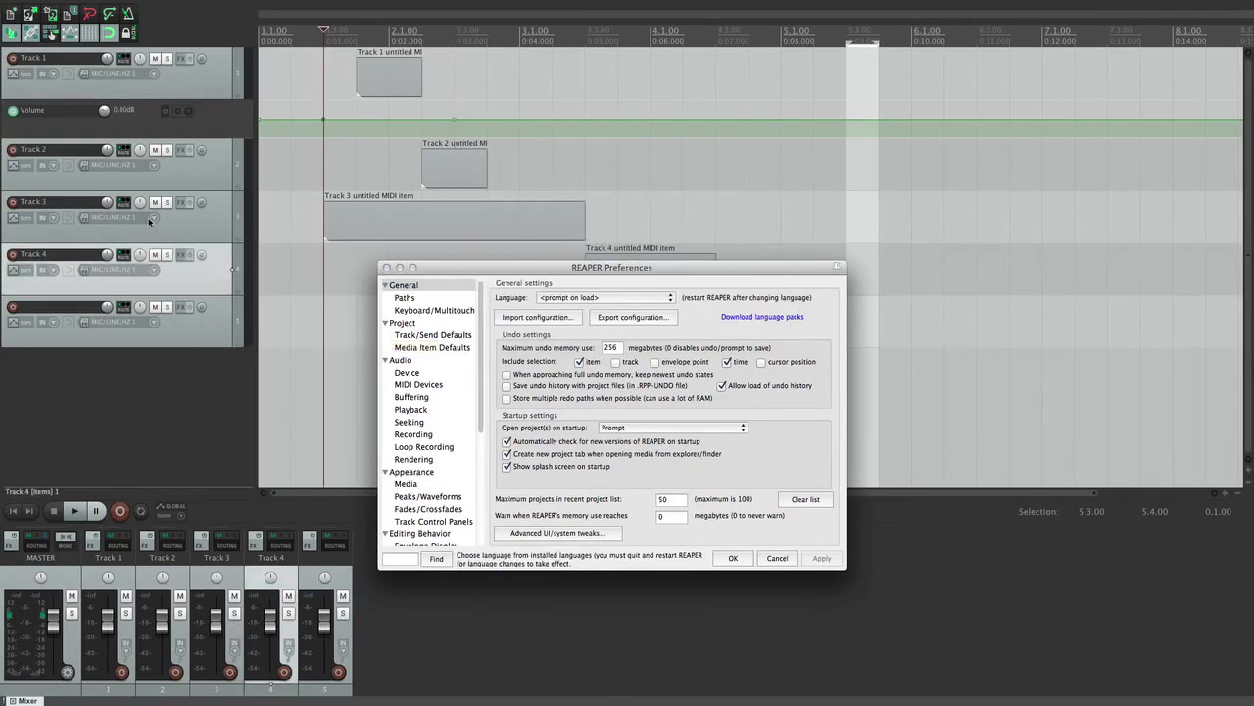
pyautogui.click(125, 202)
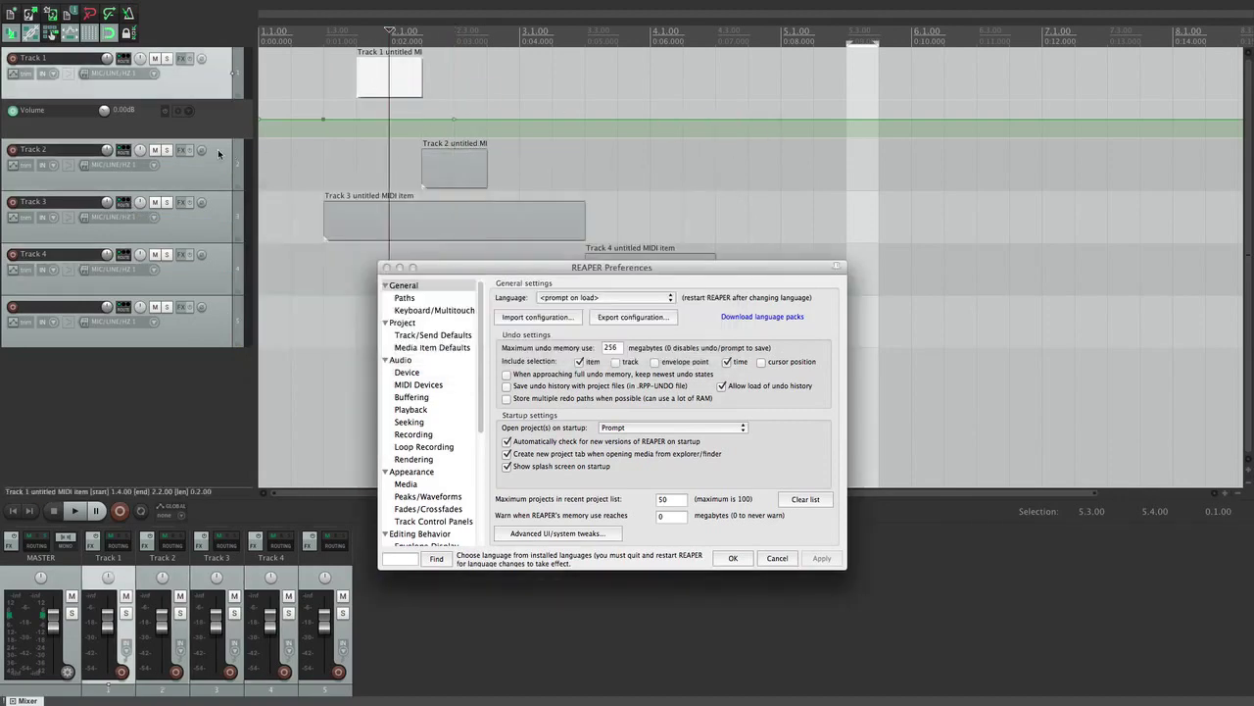
pyautogui.click(558, 533)
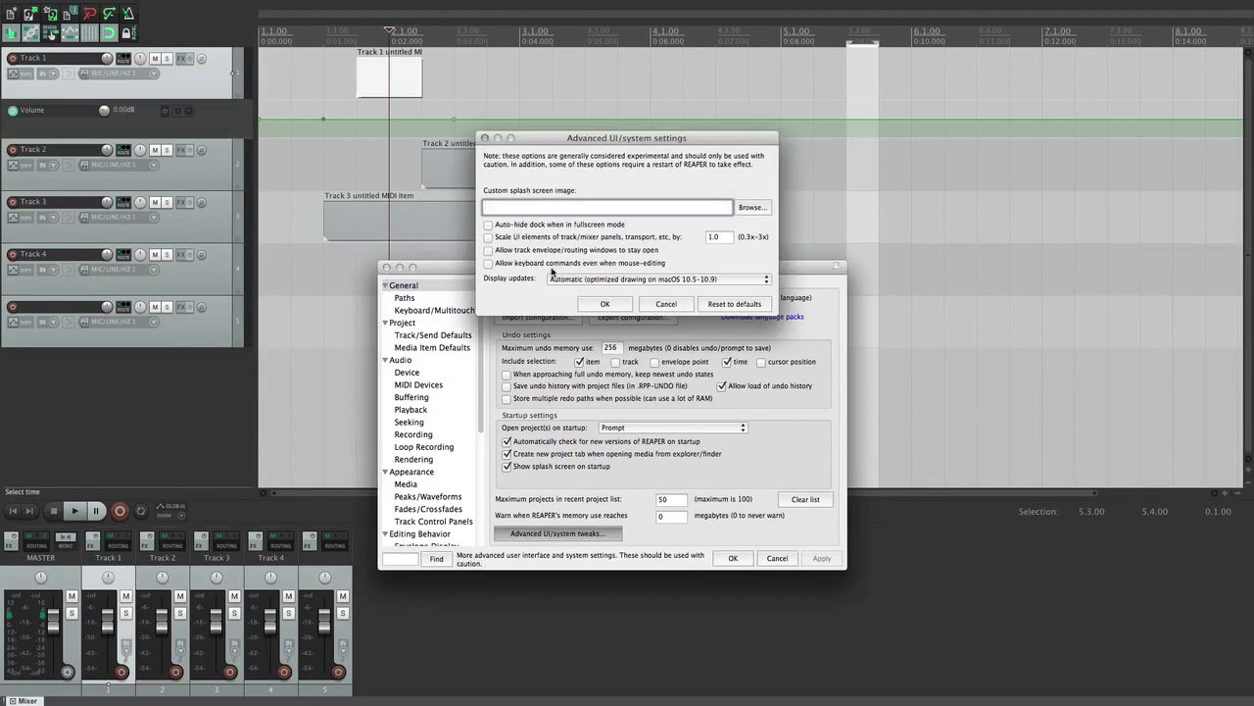
pyautogui.click(604, 304)
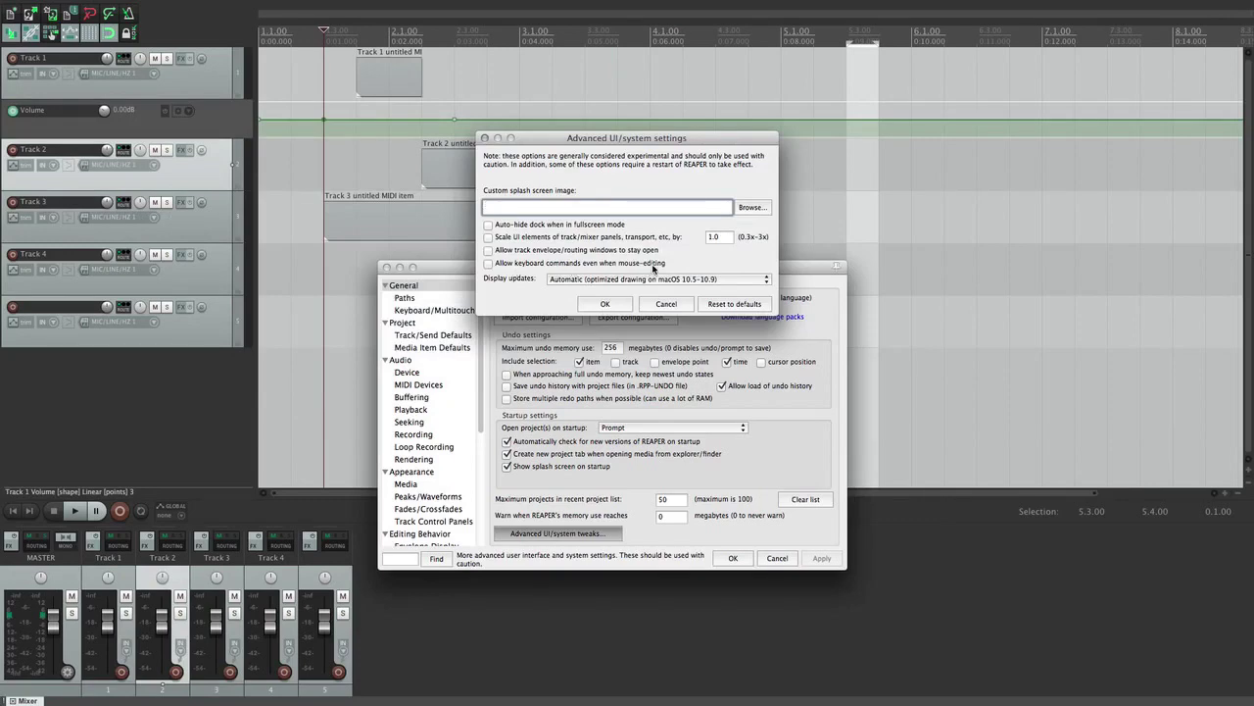
# Step: Close the advanced settings, open and cancel Render to File, and move the Track 2 item away and back
pyautogui.click(602, 302)
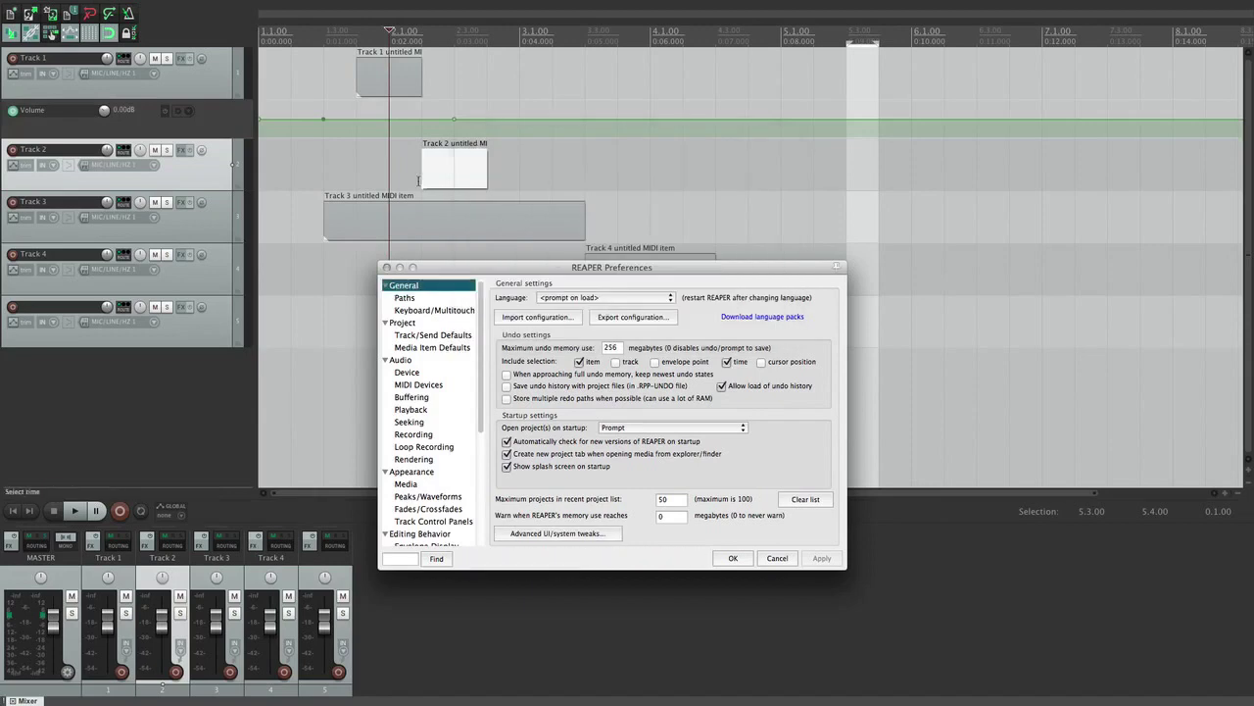
pyautogui.press('super+alt+r')
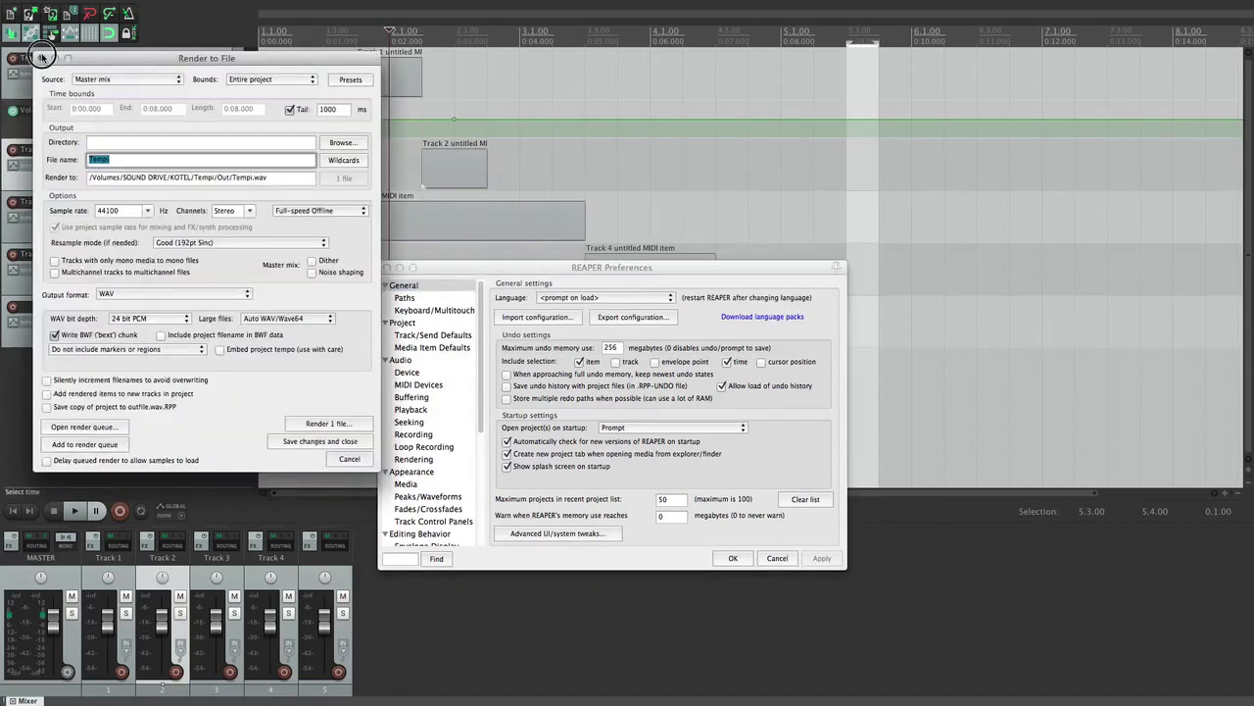
pyautogui.press('Escape')
pyautogui.moveTo(447, 181); pyautogui.dragTo(695, 193)
pyautogui.moveTo(511, 177); pyautogui.dragTo(440, 168)
# Step: Allow keyboard commands even when mouse-editing, and test it by opening and closing Render to File while moving the Track 2 item
pyautogui.click(541, 531)
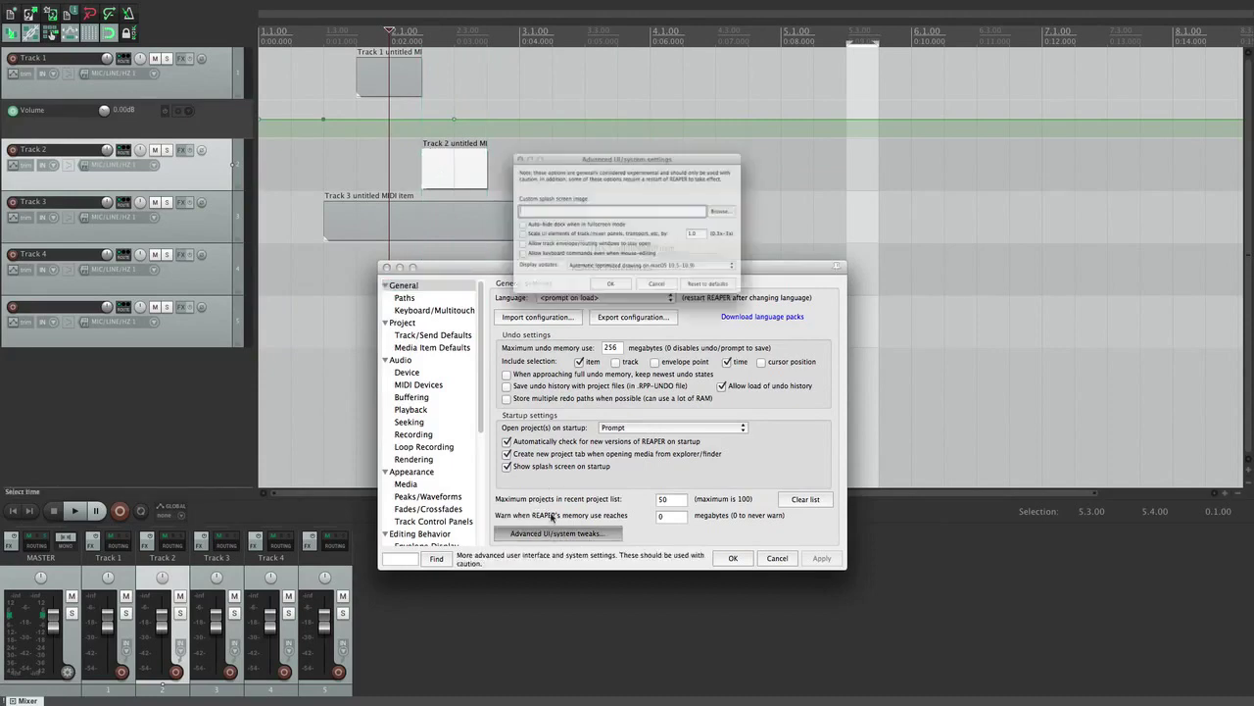
pyautogui.click(605, 303)
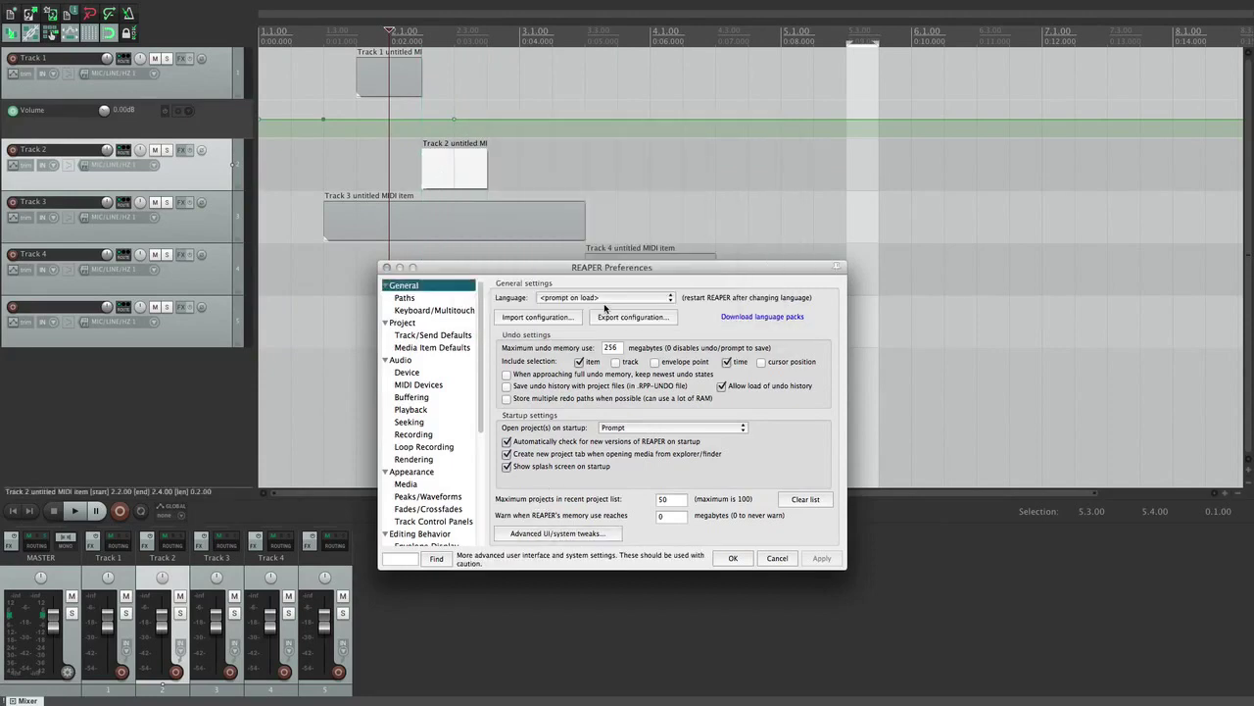
pyautogui.moveTo(448, 168); pyautogui.dragTo(565, 178)
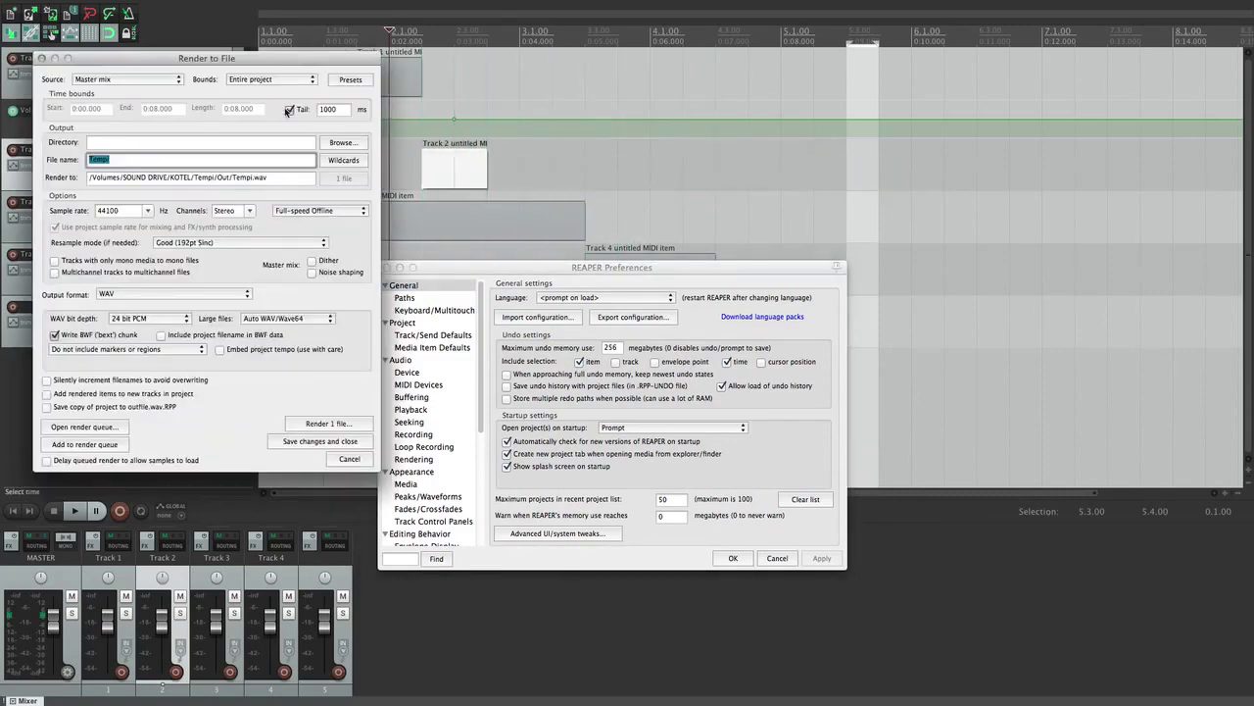
pyautogui.click(42, 58)
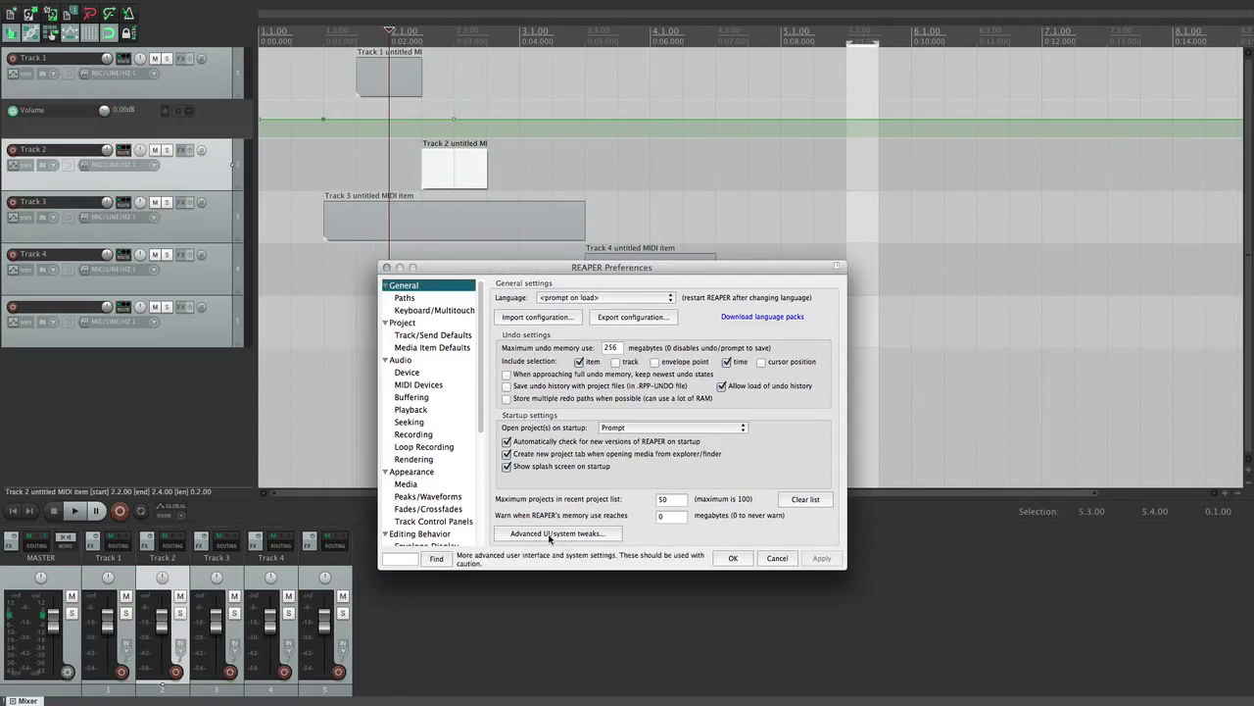
# Step: Review the display updates choices in the advanced UI/system settings and cancel the dialog
pyautogui.click(552, 535)
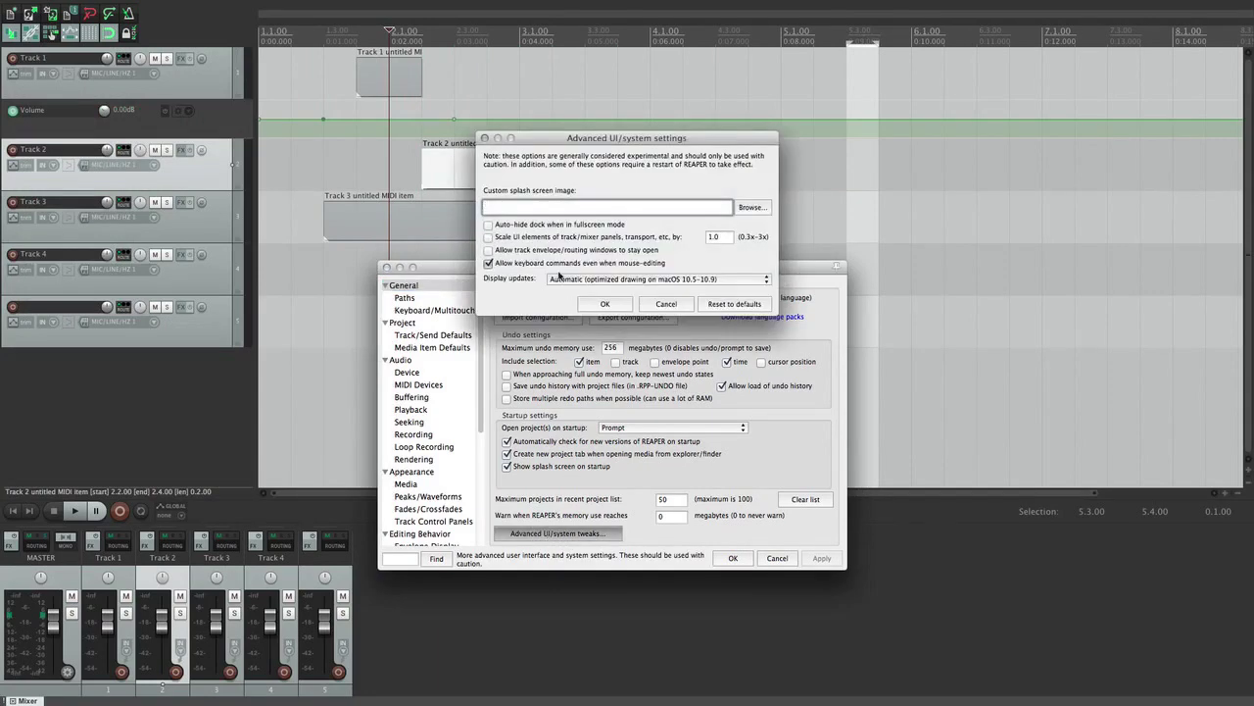
pyautogui.click(621, 281)
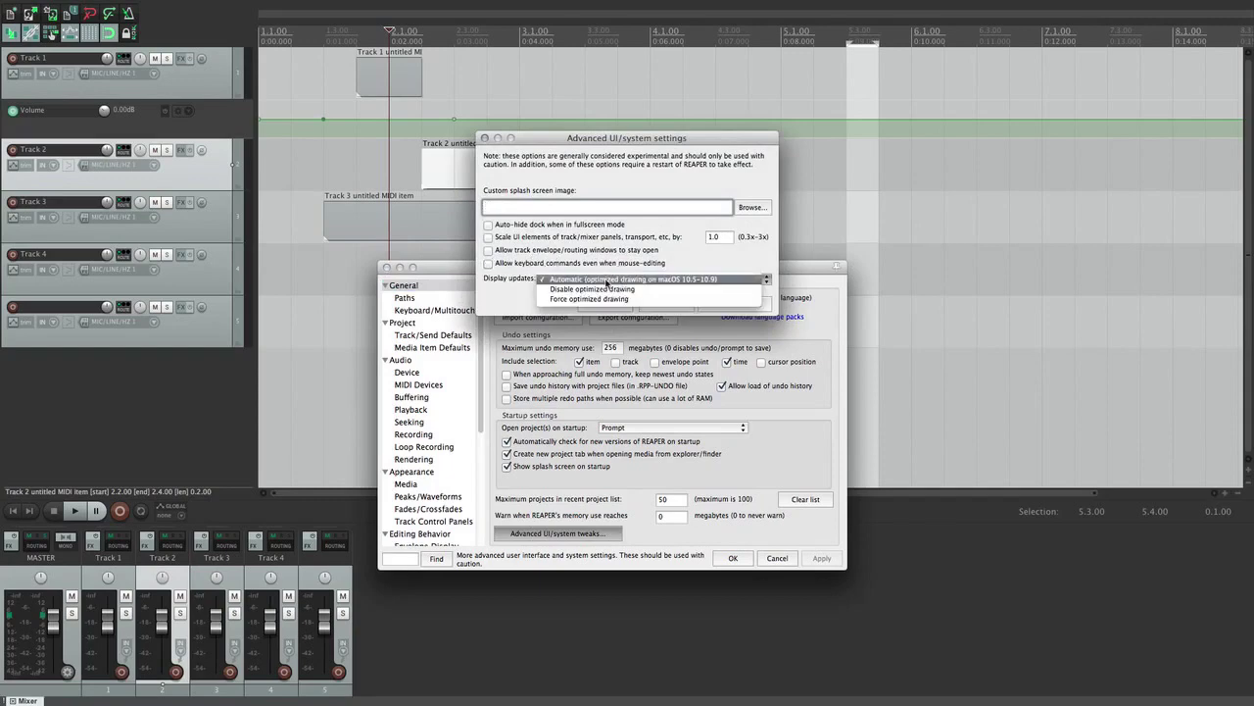
pyautogui.click(621, 280)
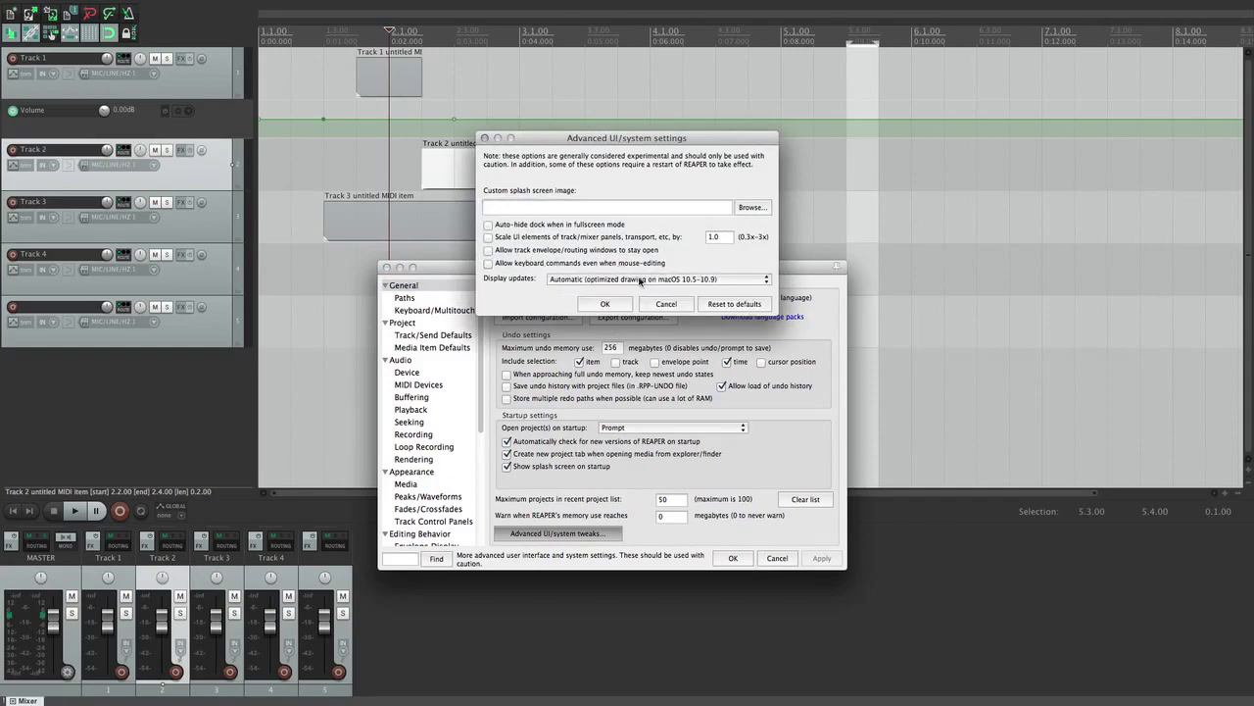
pyautogui.click(657, 280)
pyautogui.click(702, 270)
pyautogui.click(665, 304)
# Step: In the path settings, set the default path for saving new projects to /Volumes/SOUND DRIVE/KOTEL
pyautogui.click(466, 206)
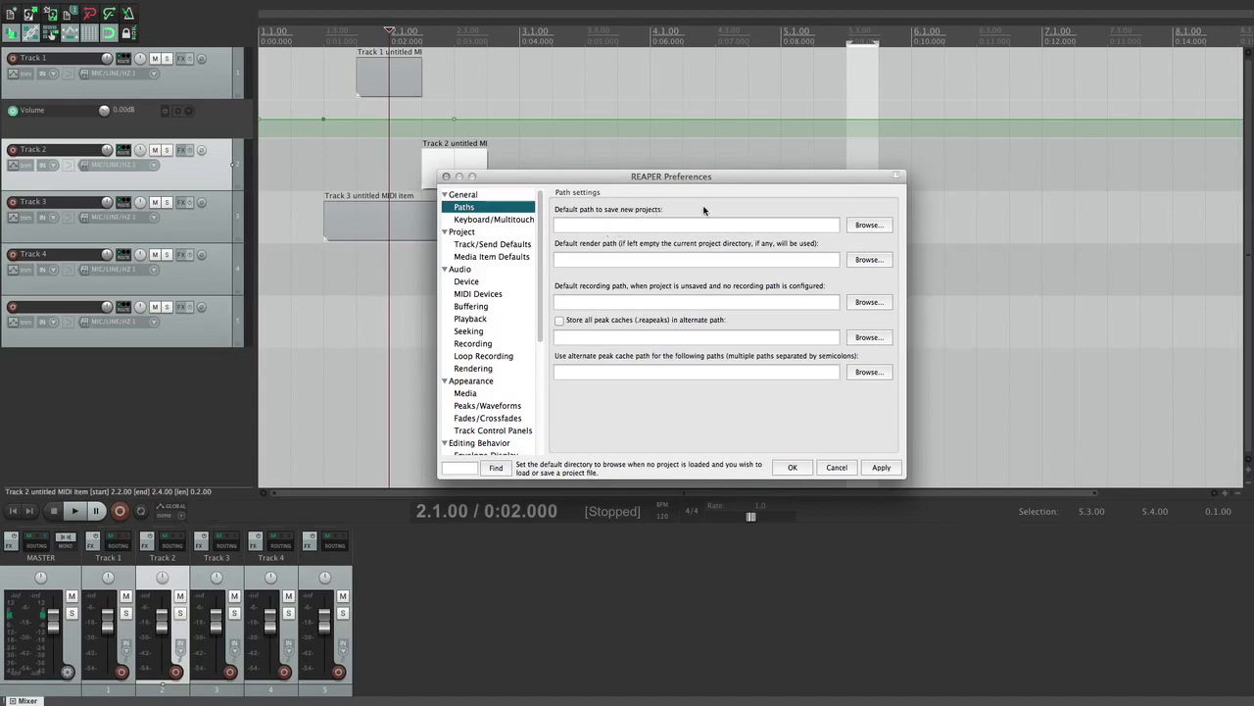
pyautogui.click(862, 226)
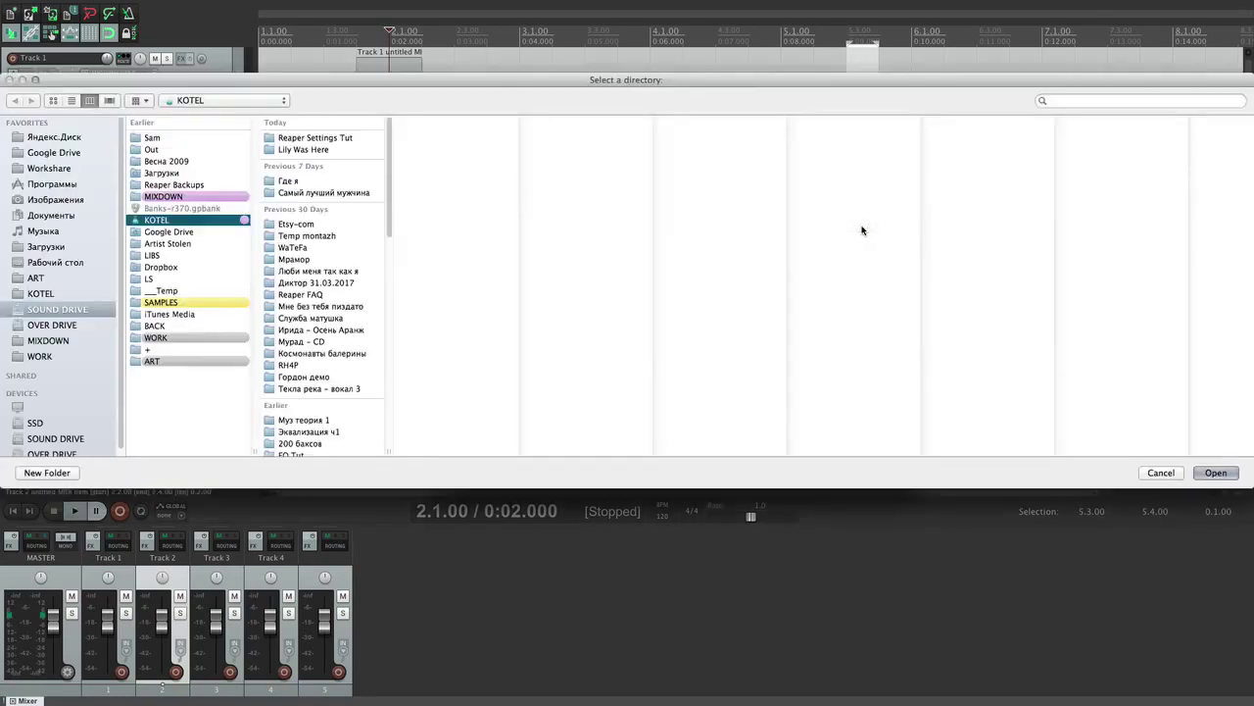
pyautogui.click(44, 294)
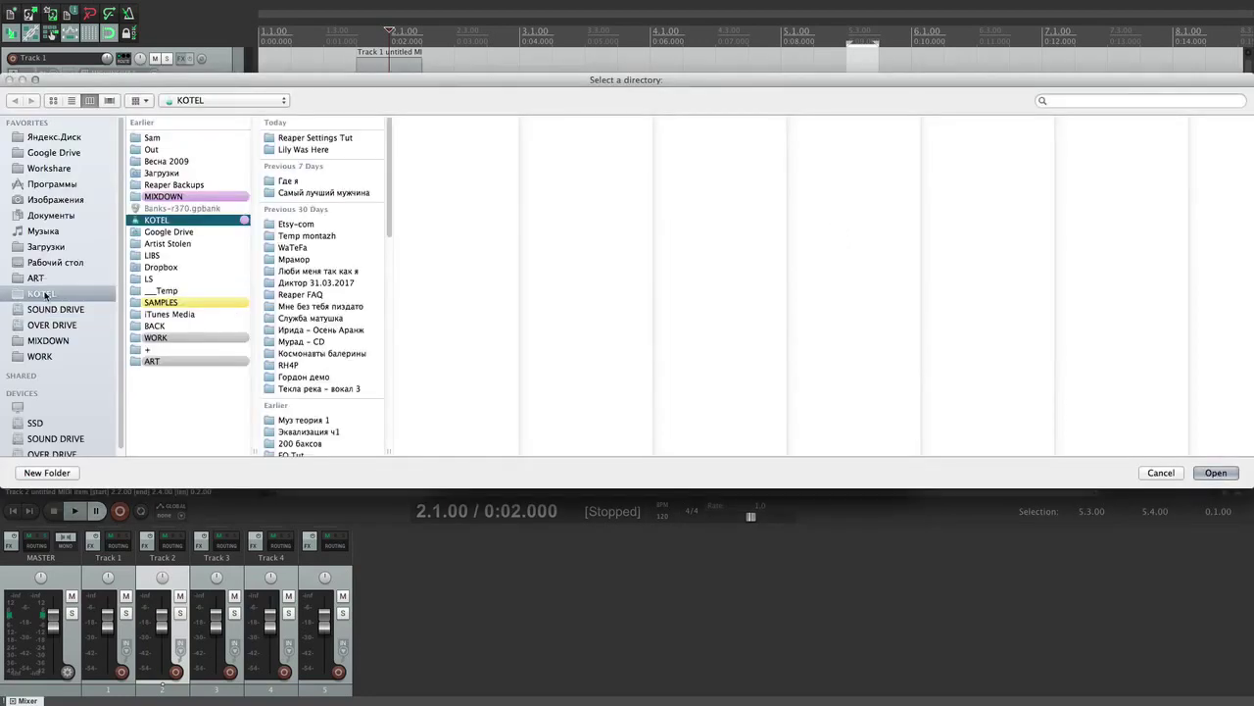
pyautogui.click(1214, 473)
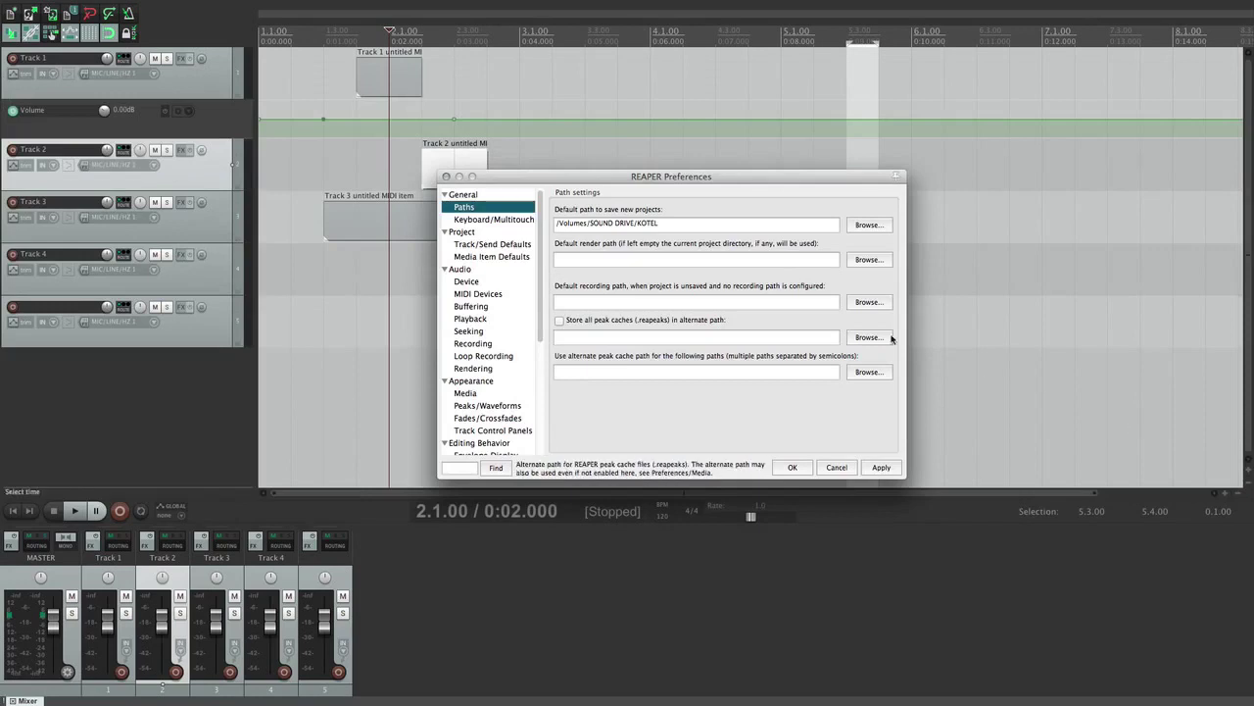
# Step: Set the default render path to the folder /Volumes/SOUND DRIVE/MIXDOWN
pyautogui.click(576, 263)
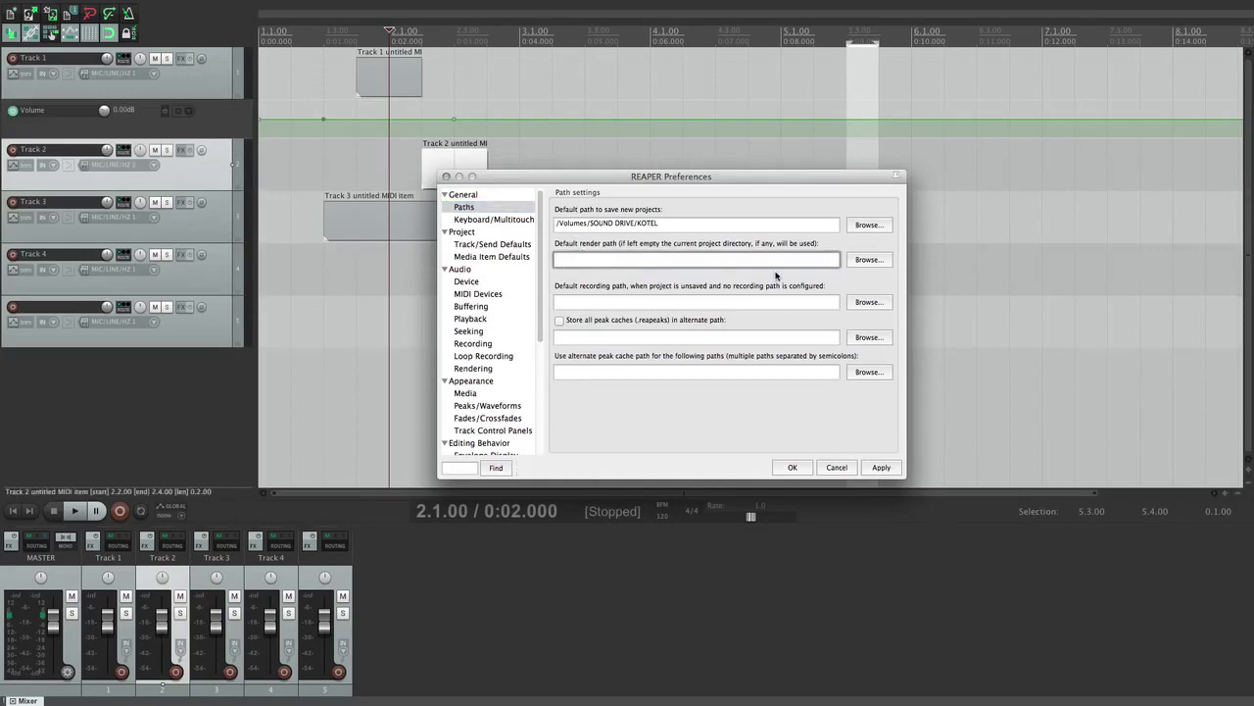
pyautogui.click(858, 261)
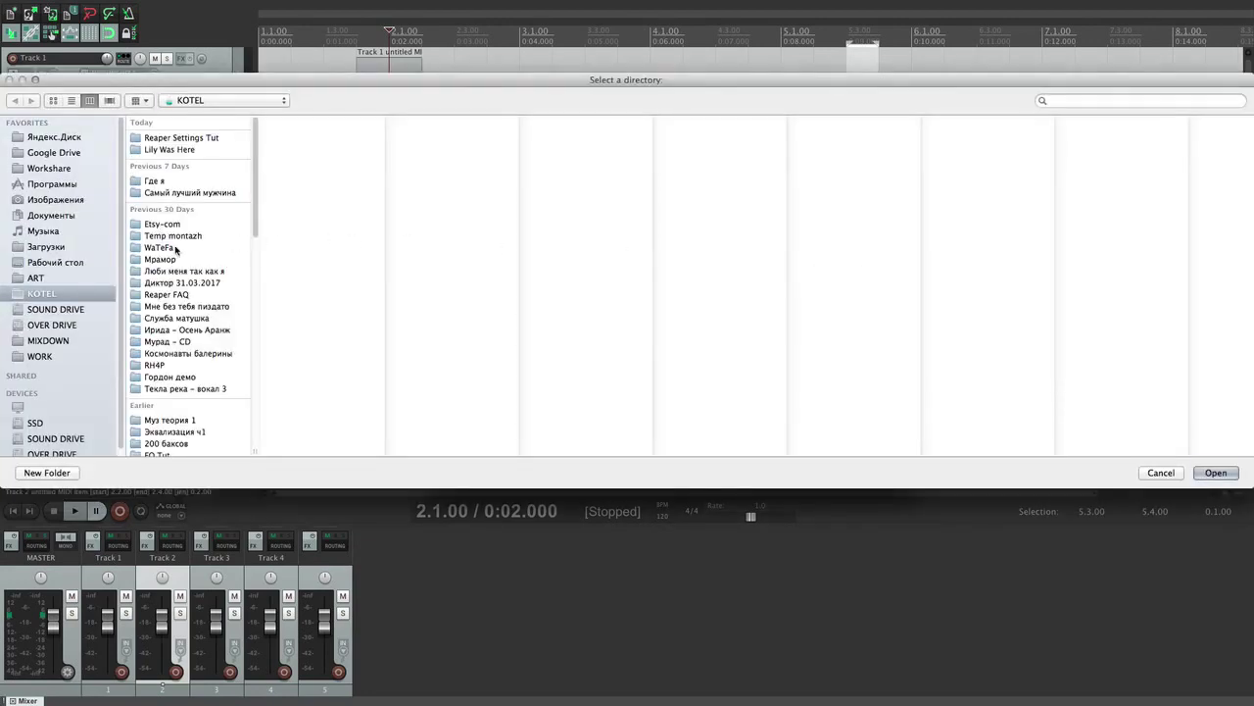
pyautogui.click(59, 341)
pyautogui.press('Return')
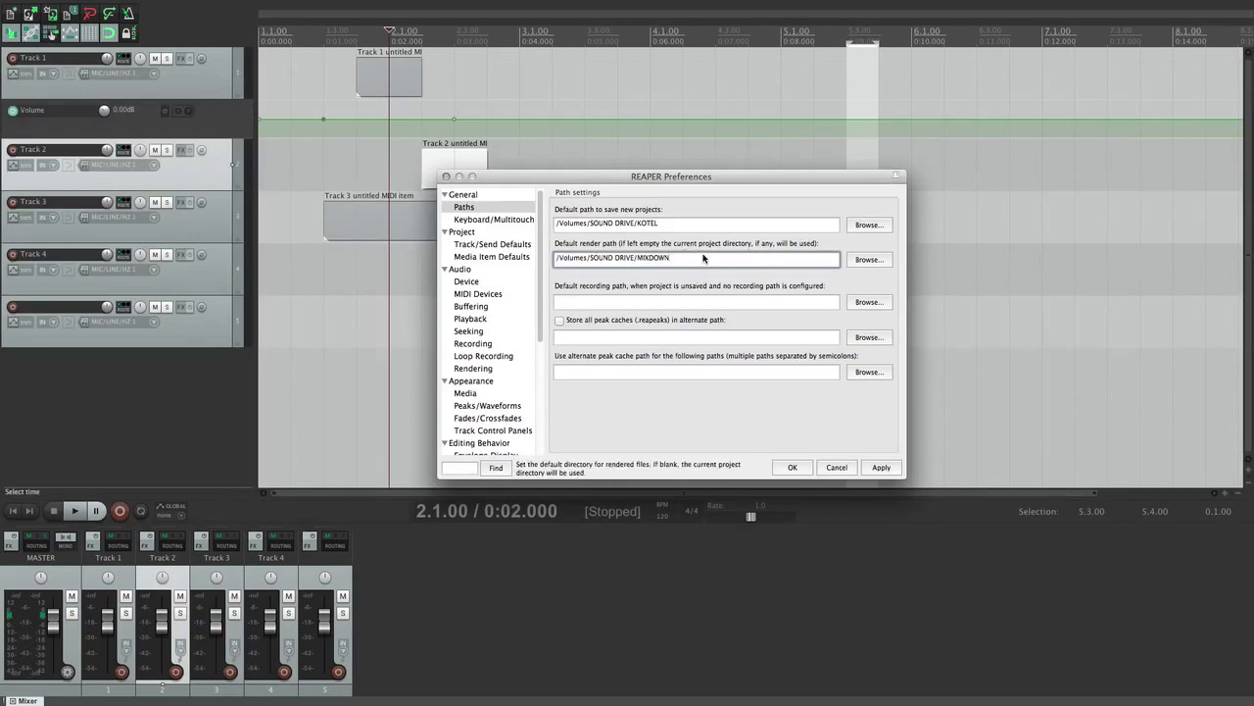
# Step: Set the default render path to the relative folder Renders and apply the preferences
pyautogui.press('BackSpace')
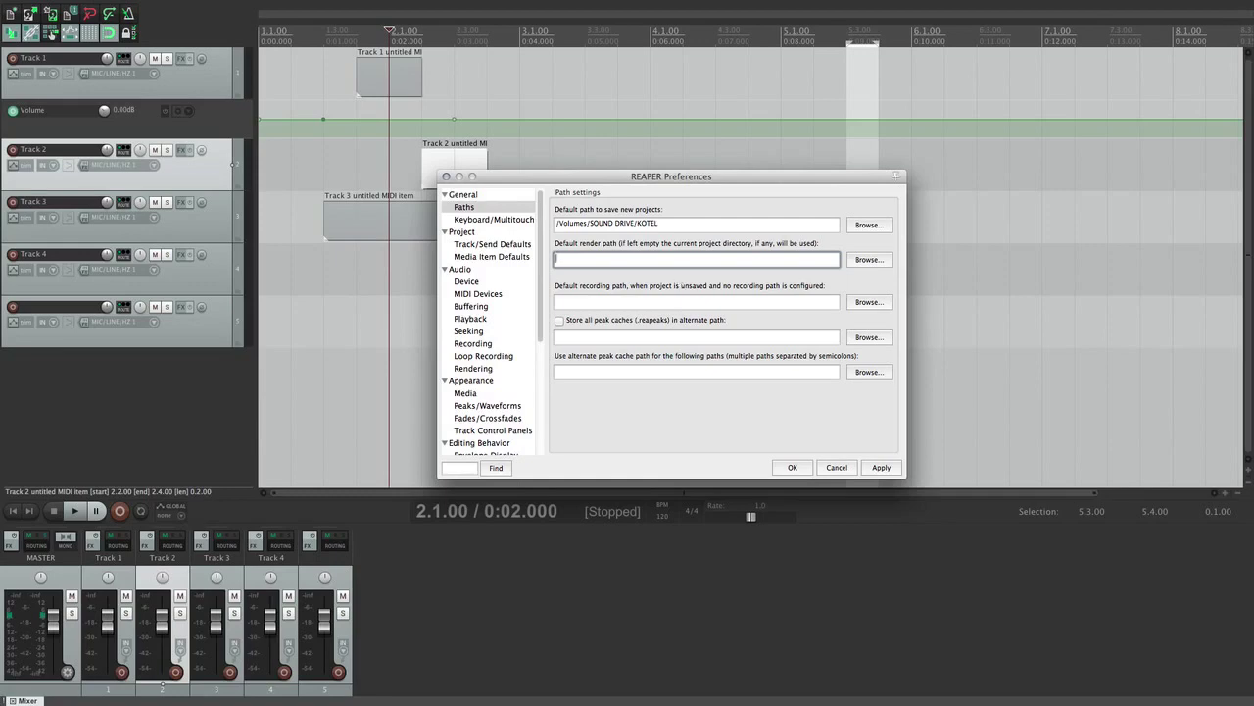
pyautogui.write('nders')
pyautogui.click(881, 467)
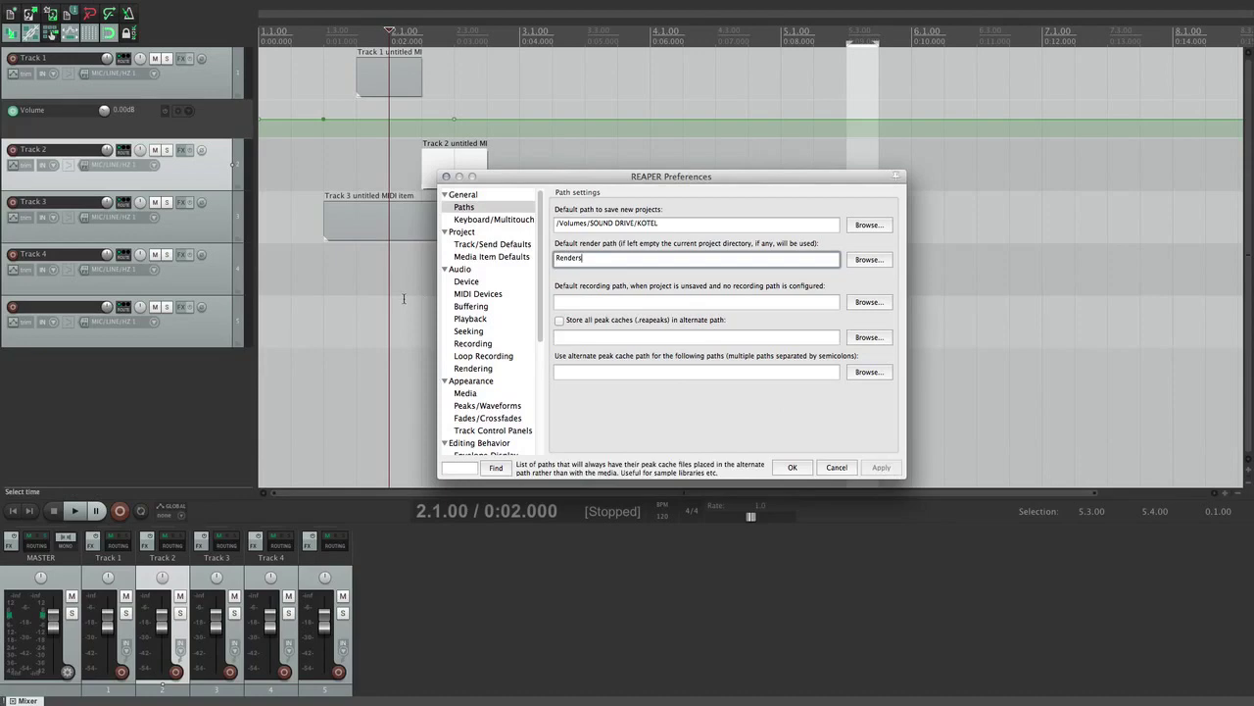
# Step: Make a time selection from 1.3.00 to 2.1.00, check the file name and output path in Render to File, and cancel it
pyautogui.moveTo(383, 180); pyautogui.dragTo(343, 175)
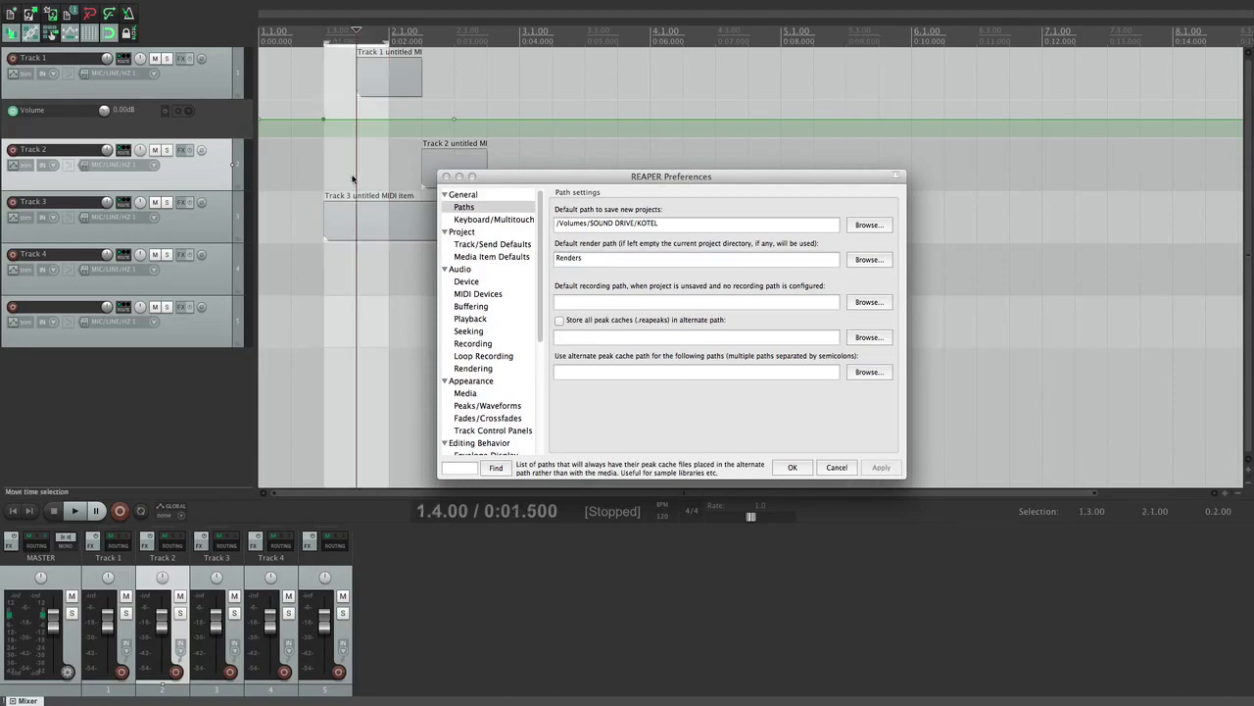
pyautogui.press('alt+super+r')
pyautogui.click(186, 145)
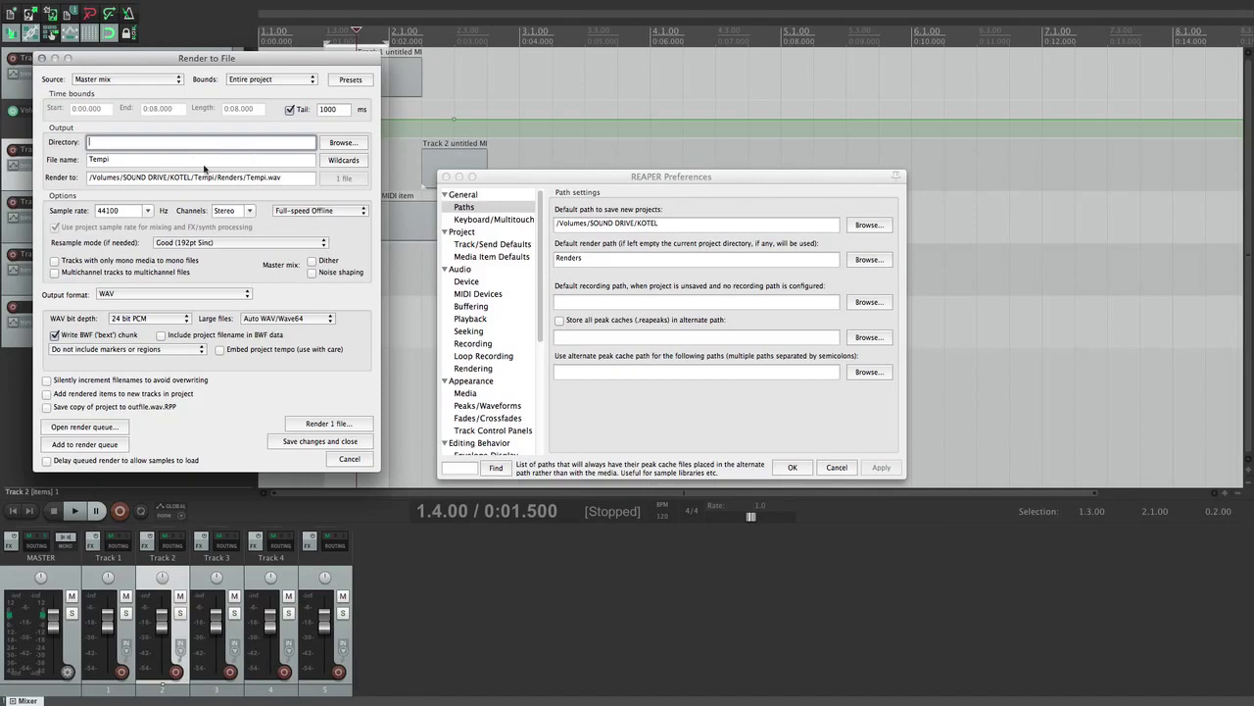
pyautogui.click(199, 181)
pyautogui.moveTo(199, 182); pyautogui.dragTo(257, 183)
pyautogui.click(216, 182)
pyautogui.moveTo(142, 162); pyautogui.dragTo(86, 162)
pyautogui.click(140, 160)
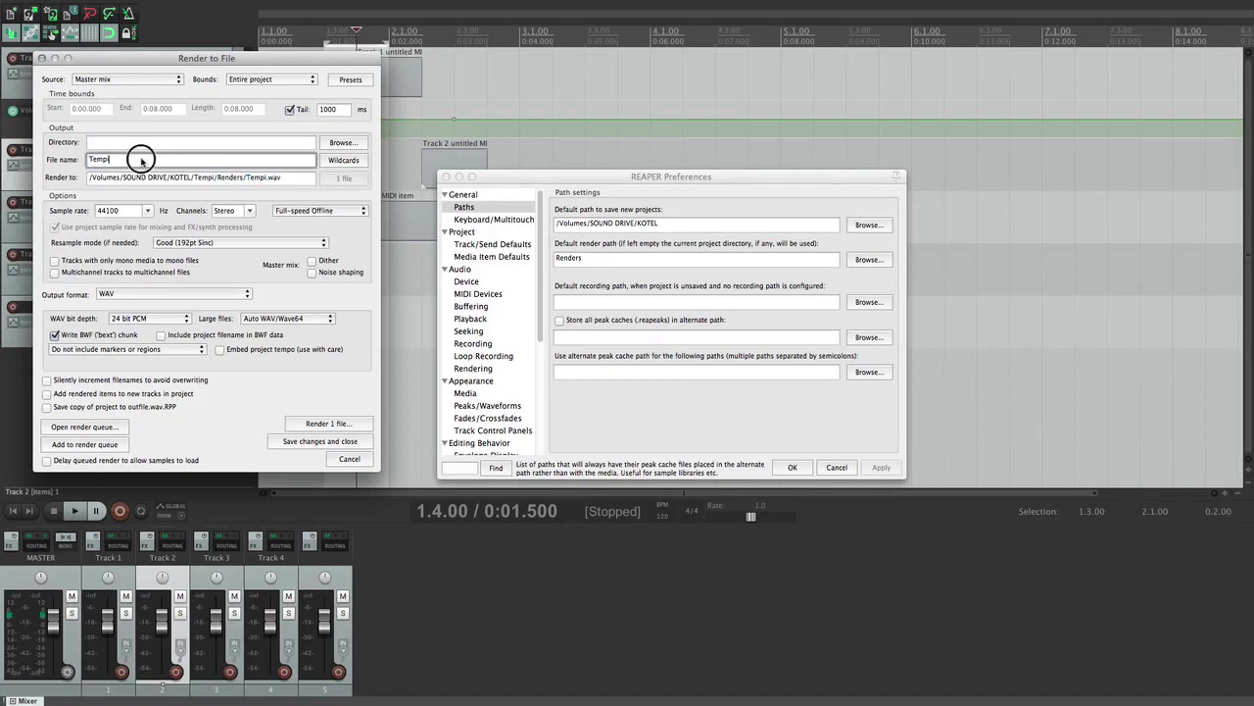
pyautogui.click(348, 460)
pyautogui.click(607, 262)
pyautogui.doubleClick(608, 263)
pyautogui.click(606, 262)
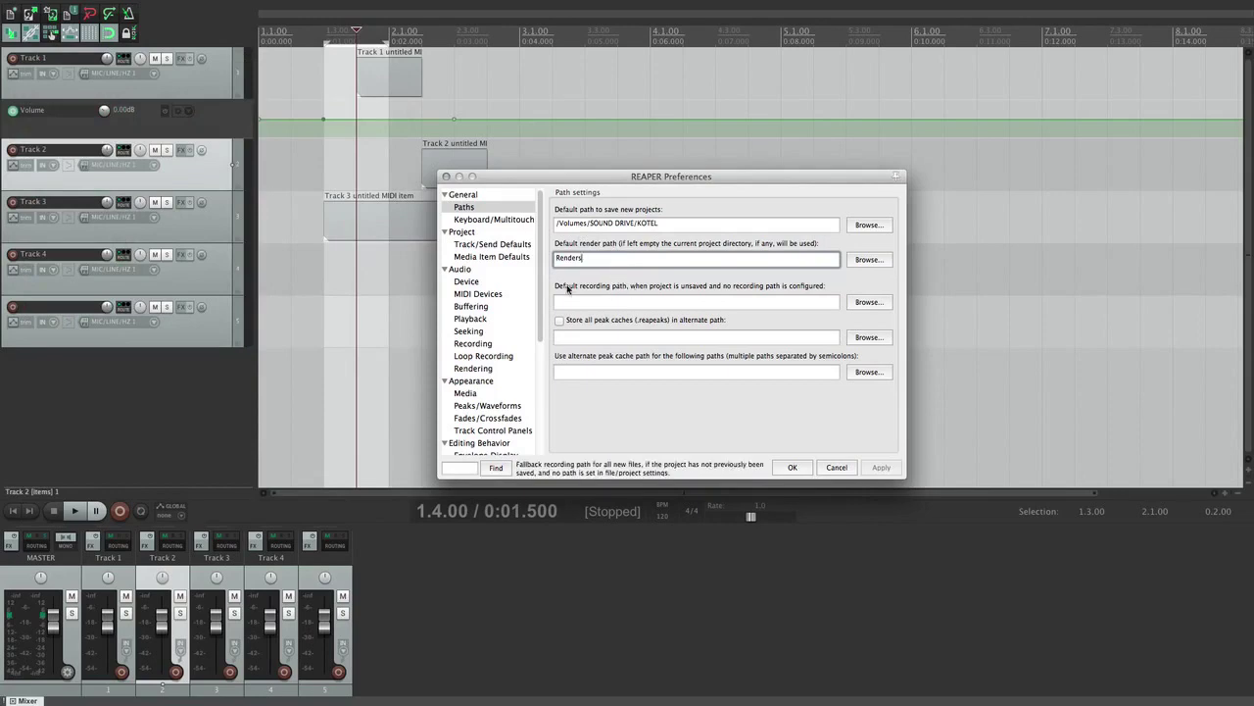
# Step: Set the default recording path for unsaved projects to Media and apply the preferences
pyautogui.click(574, 302)
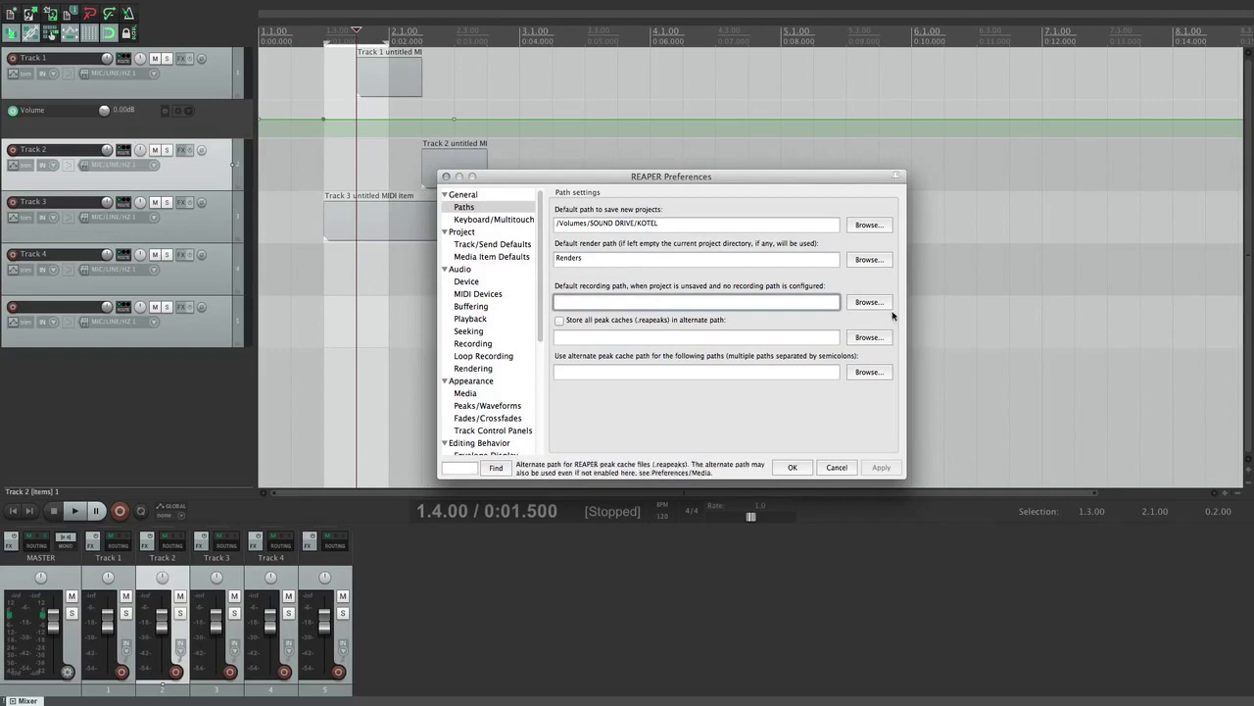
pyautogui.press('BackSpace')
pyautogui.write('Med')
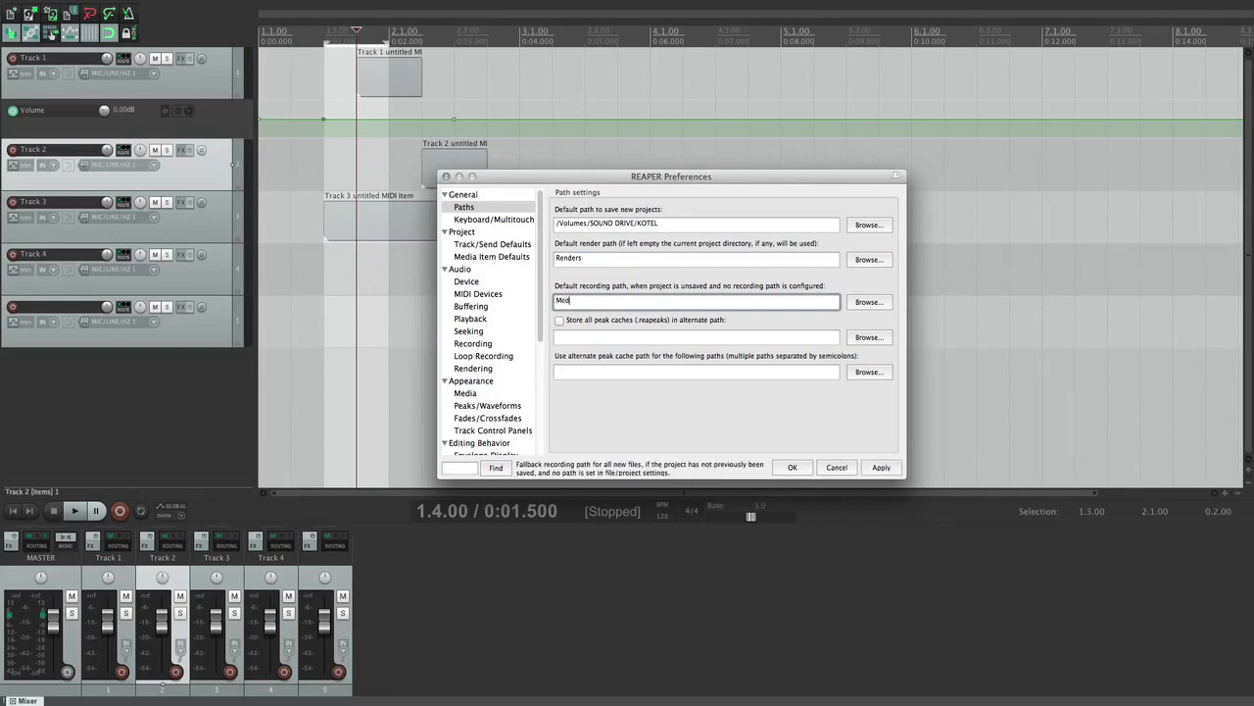
pyautogui.write('ia')
pyautogui.click(881, 467)
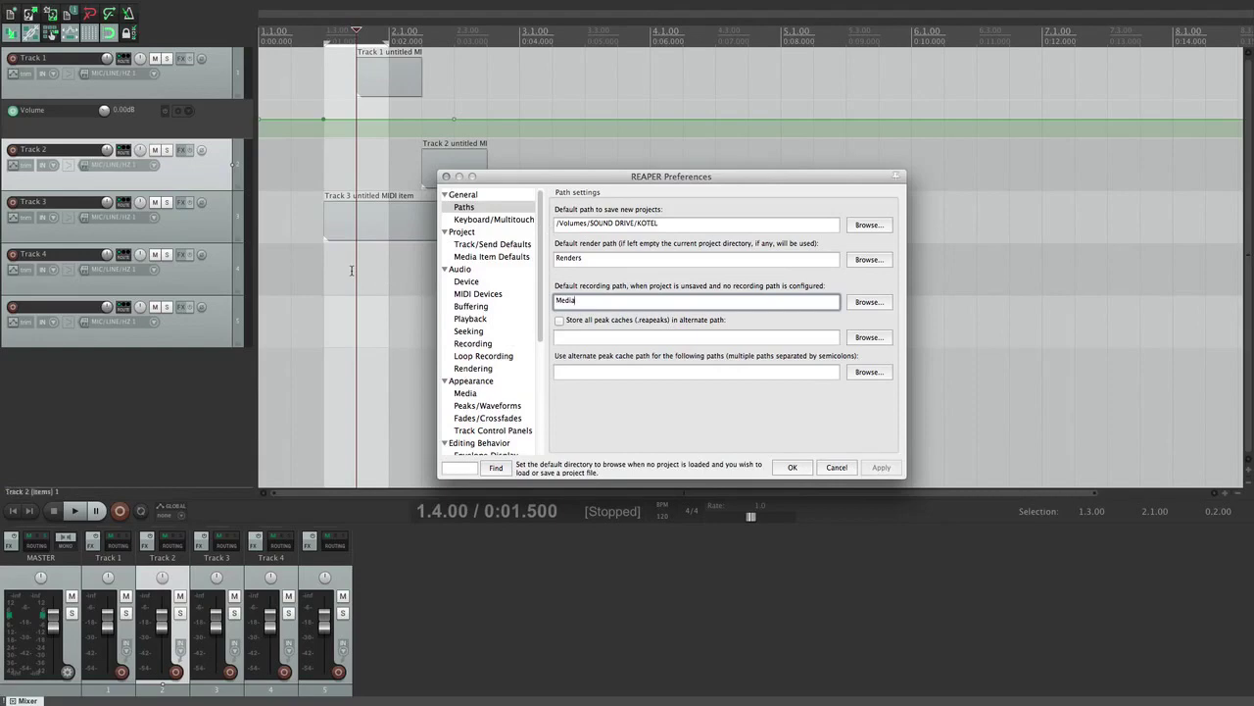
# Step: Toggle storing all peak caches in an alternate path on and off, and add /Volumes/SOUND DRIVE/ART to the paths using the alternate peak cache
pyautogui.click(560, 321)
pyautogui.click(559, 322)
pyautogui.click(592, 369)
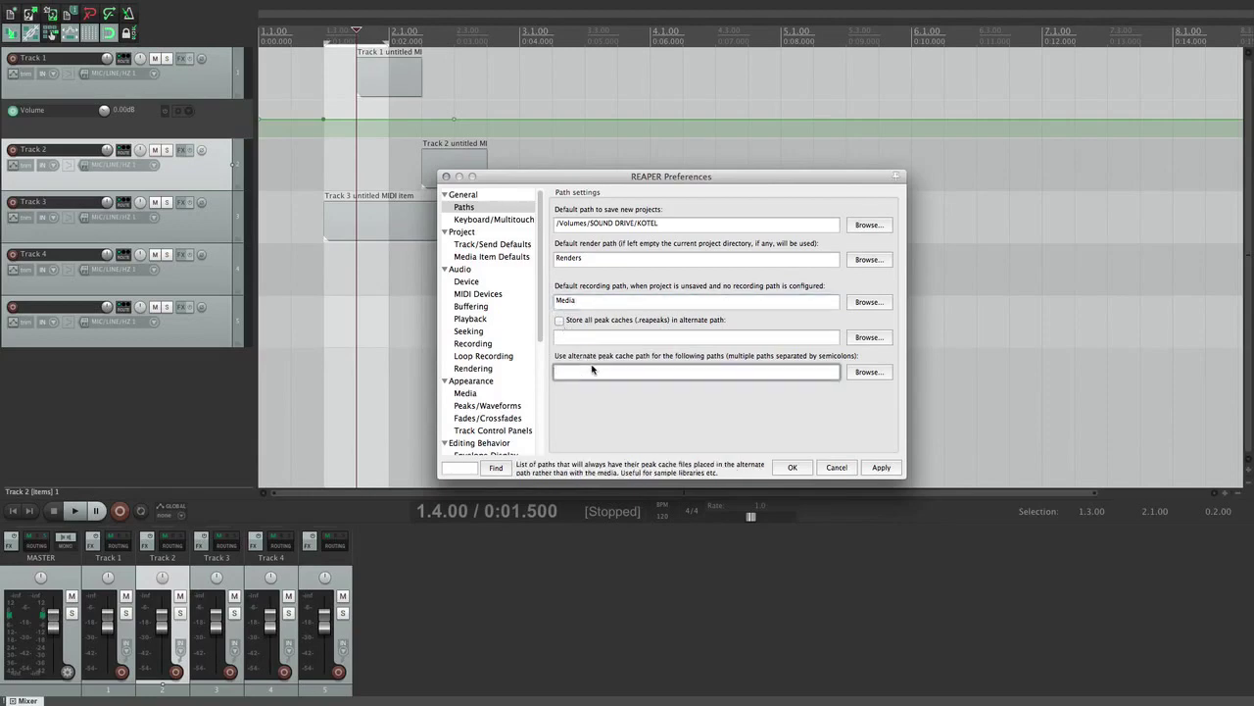
pyautogui.click(869, 372)
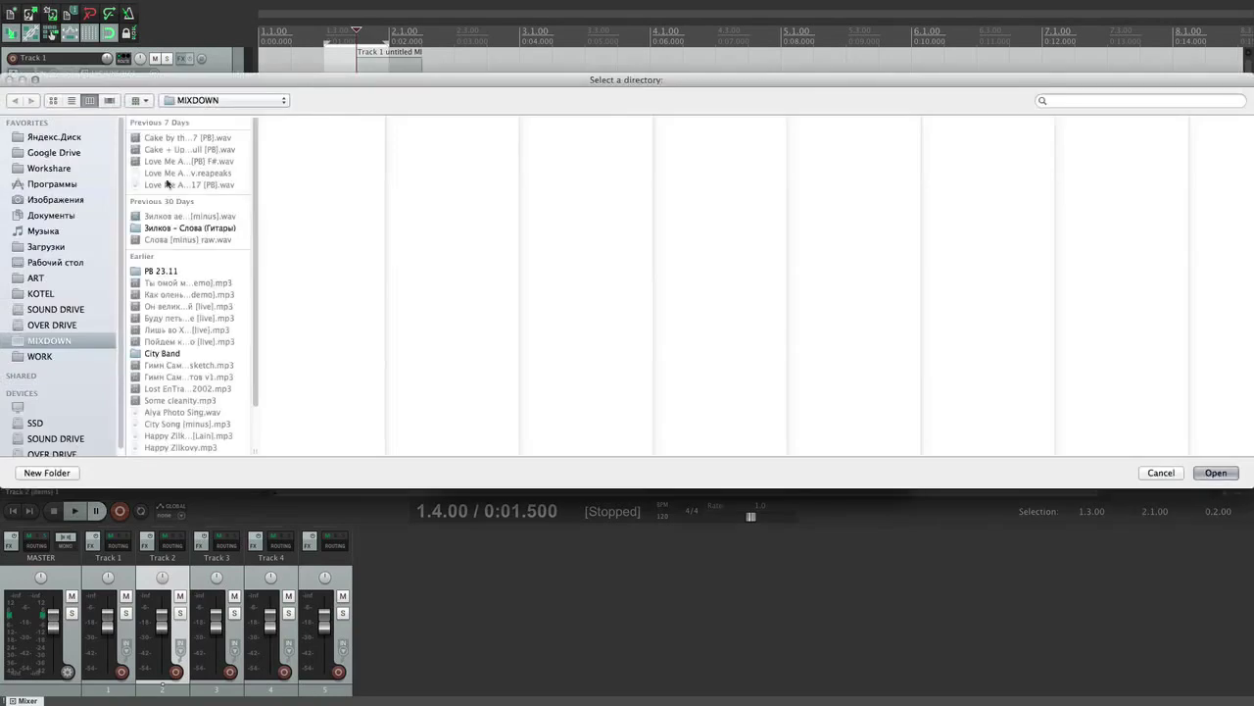
pyautogui.click(49, 324)
pyautogui.click(38, 279)
pyautogui.click(1215, 472)
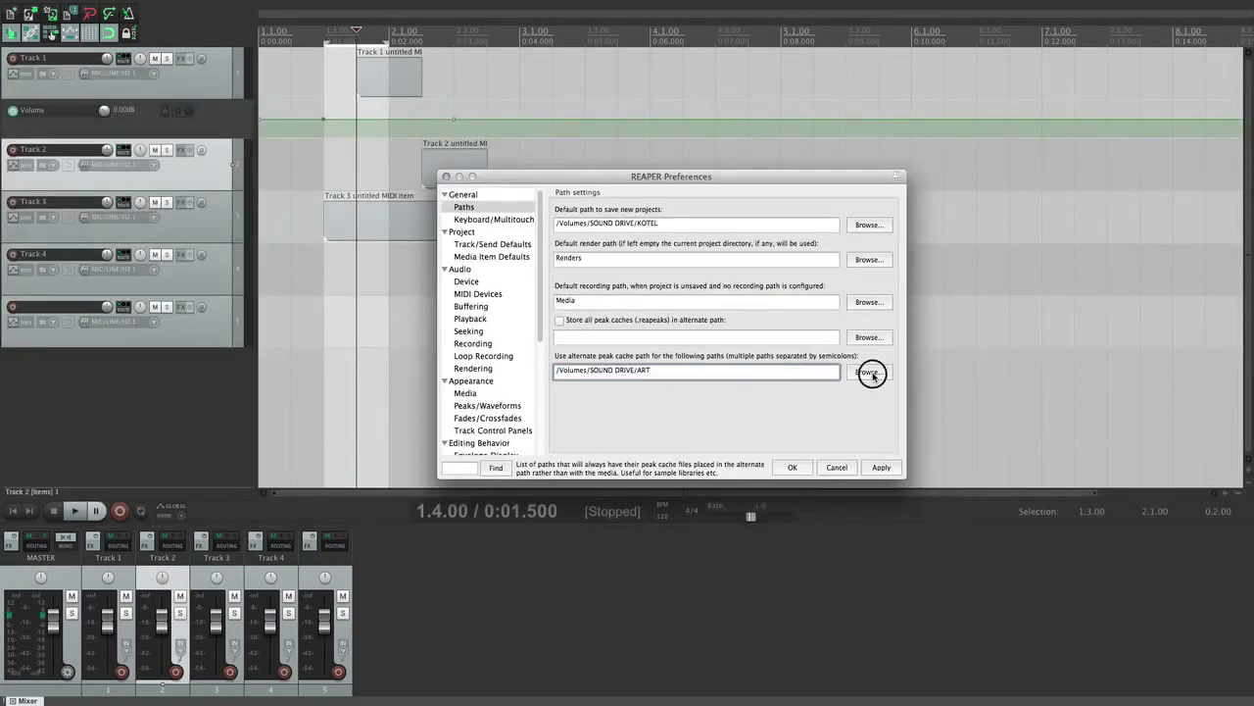
# Step: Add the home Music folder as a second path that uses the alternate peak cache
pyautogui.click(870, 372)
pyautogui.click(39, 230)
pyautogui.click(1215, 473)
pyautogui.click(656, 372)
pyautogui.click(784, 372)
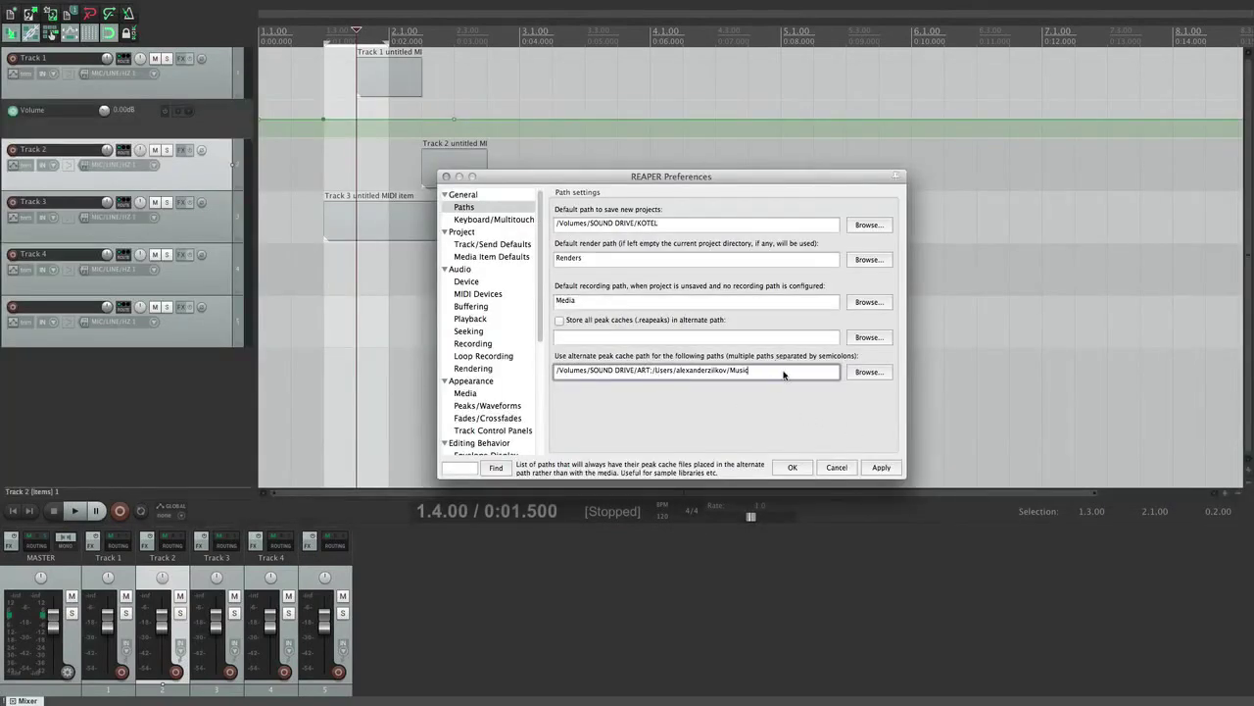
# Step: Show the Keyboard/Multitouch preferences, open the action list and look through its available sections
pyautogui.click(494, 220)
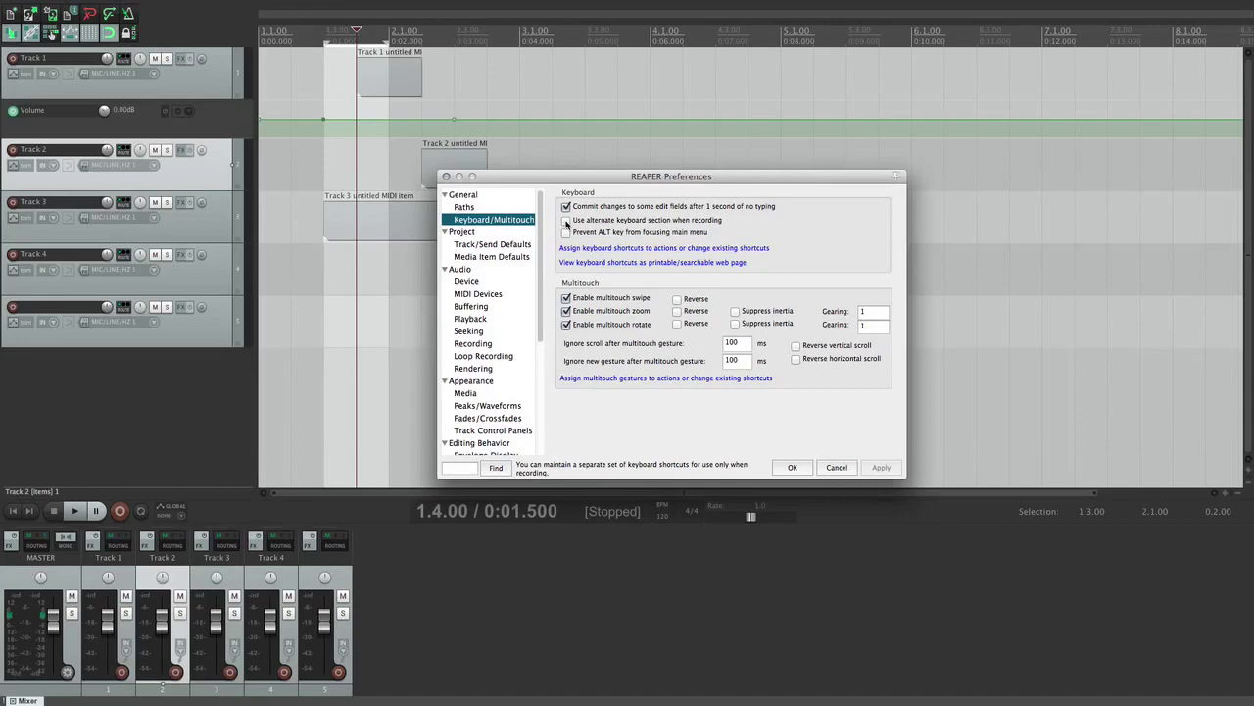
pyautogui.click(625, 96)
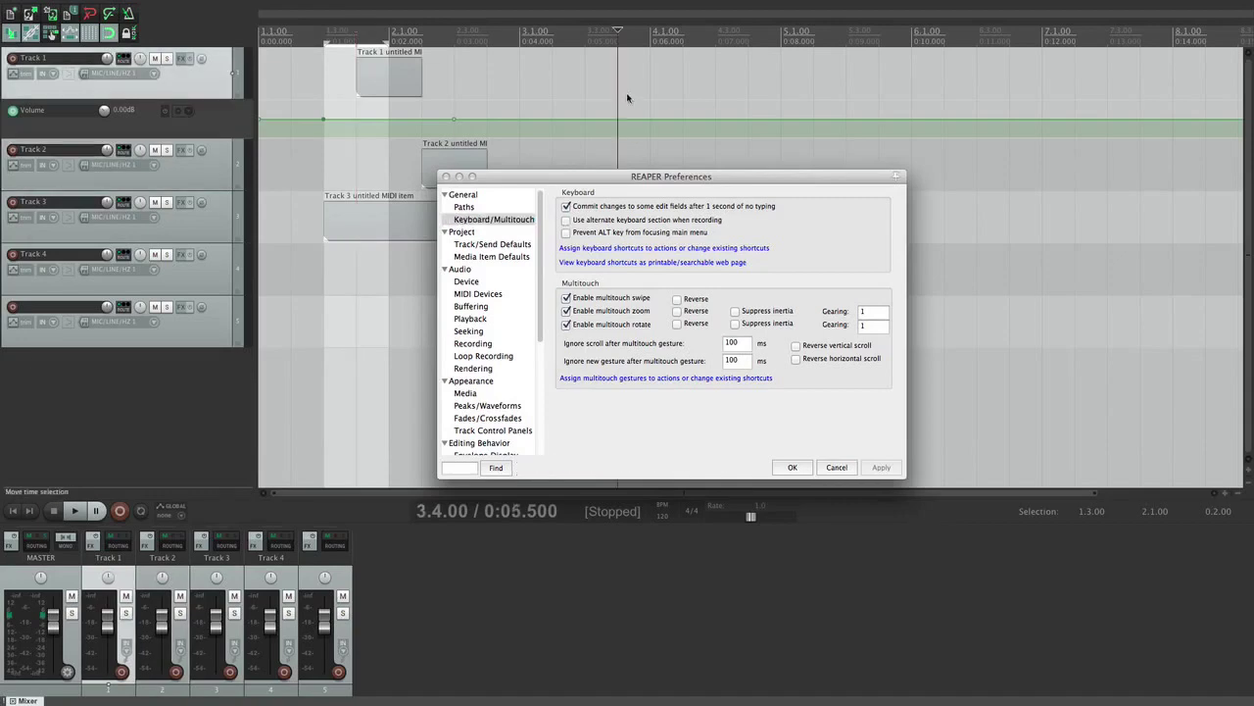
pyautogui.hotkey('shift', '/')
pyautogui.click(380, 93)
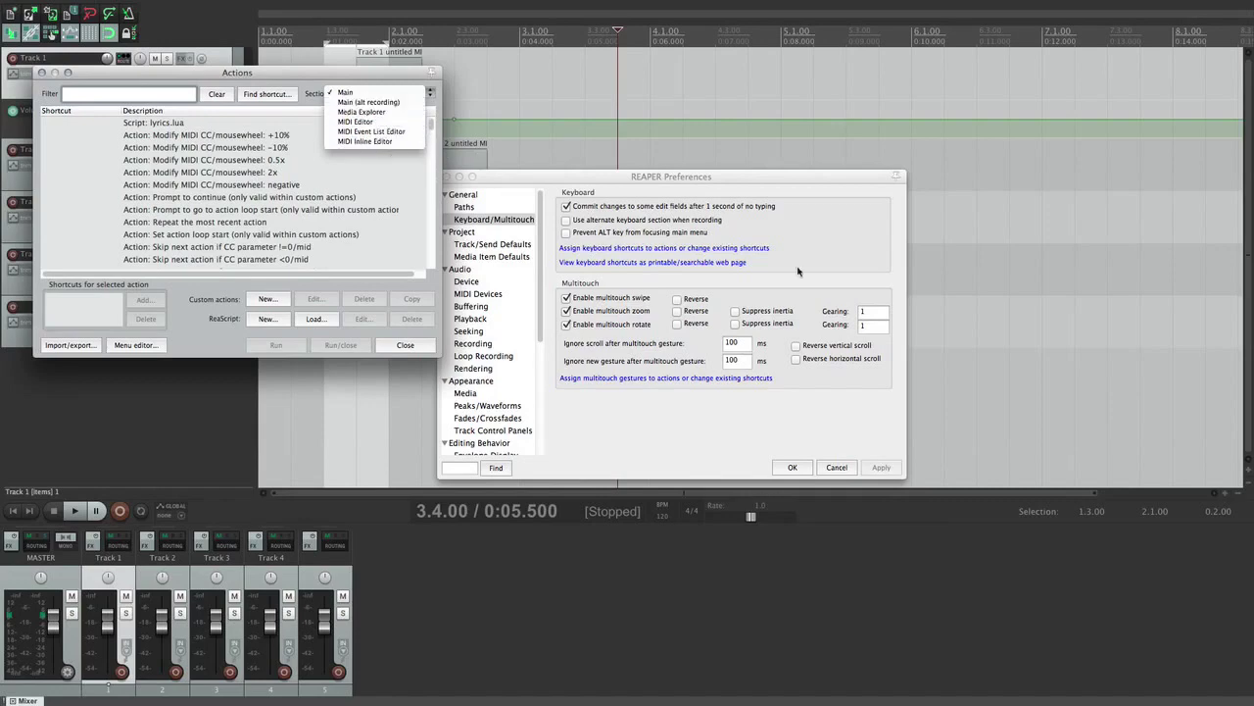
# Step: Enable and apply the alternate keyboard section when recording, and switch the action list to the Main (alt recording) section
pyautogui.click(566, 222)
pyautogui.click(566, 220)
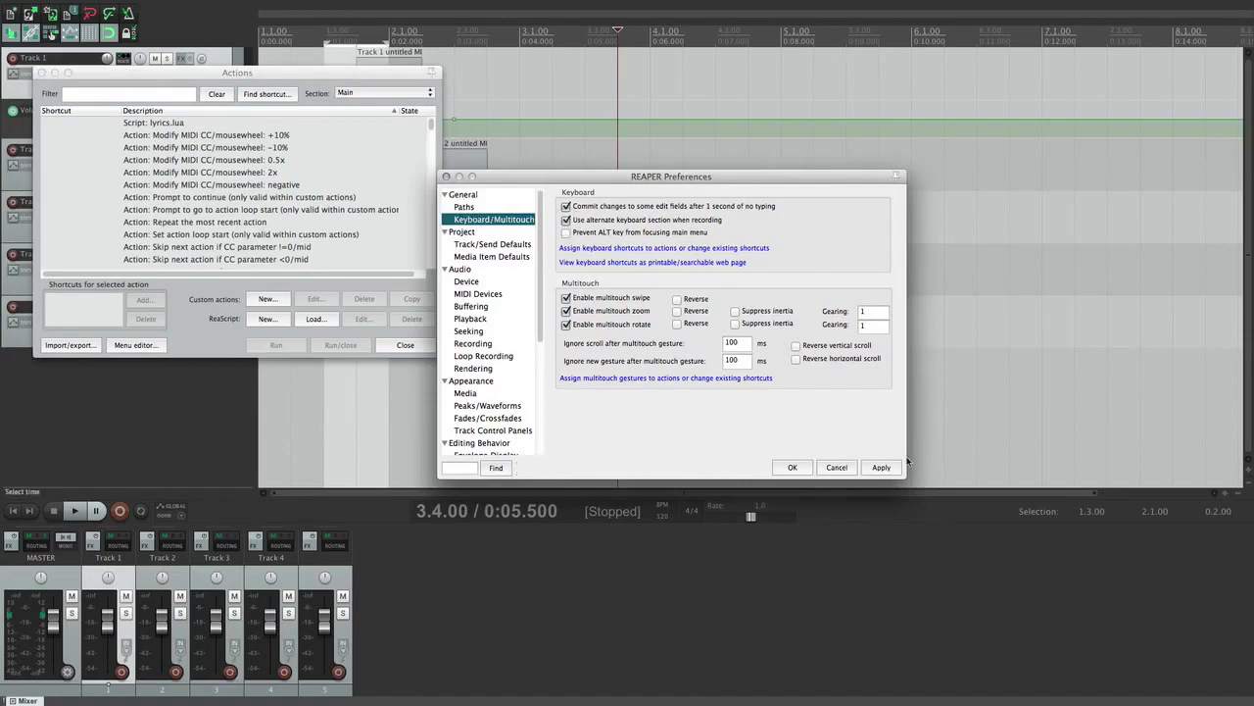
pyautogui.click(346, 93)
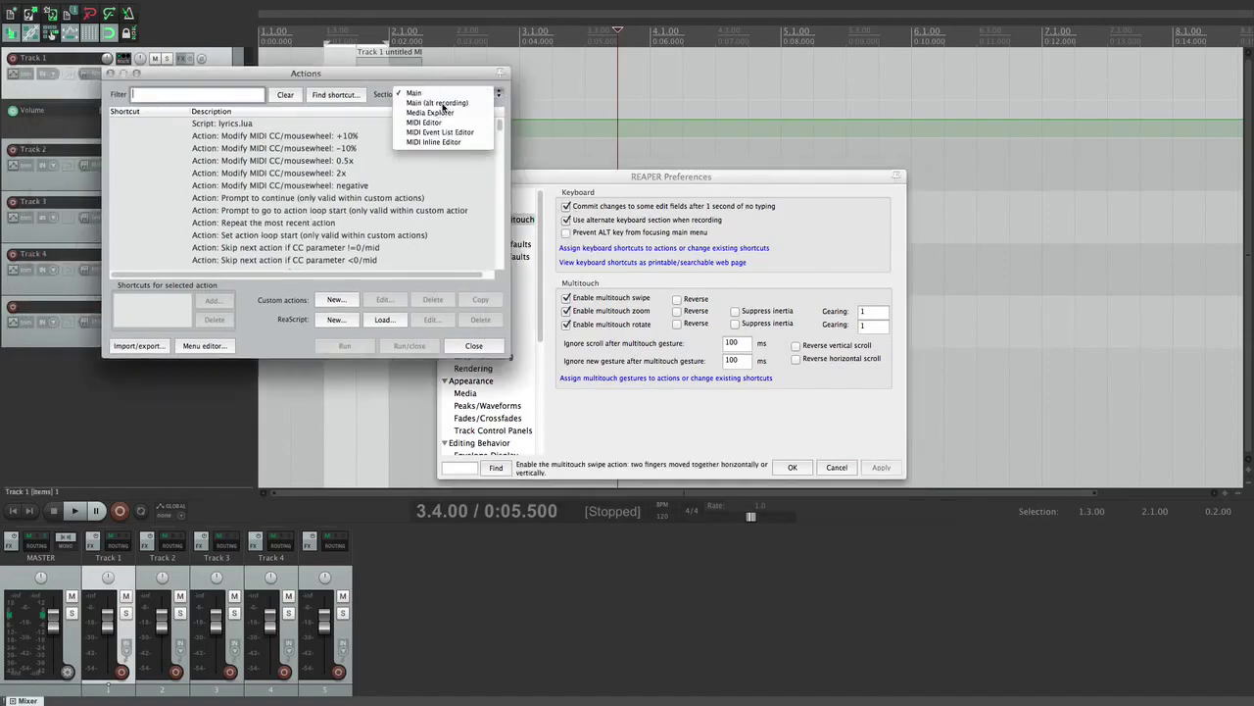
pyautogui.click(470, 104)
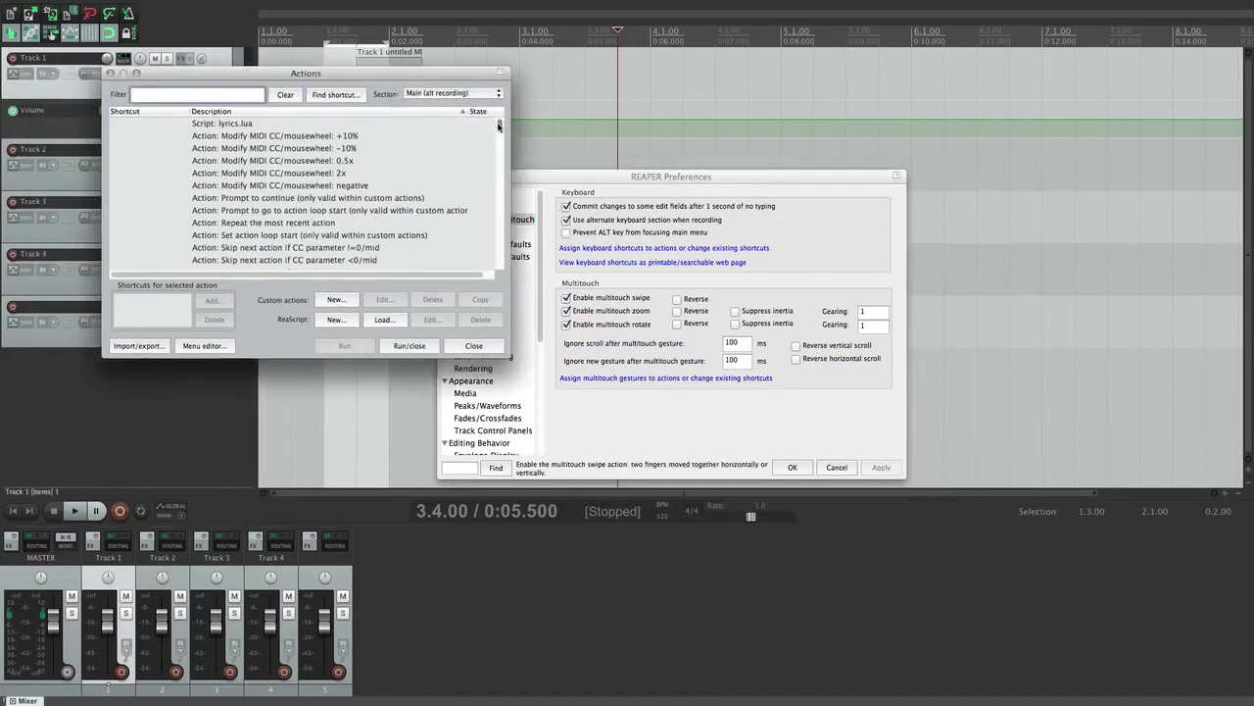
pyautogui.click(555, 87)
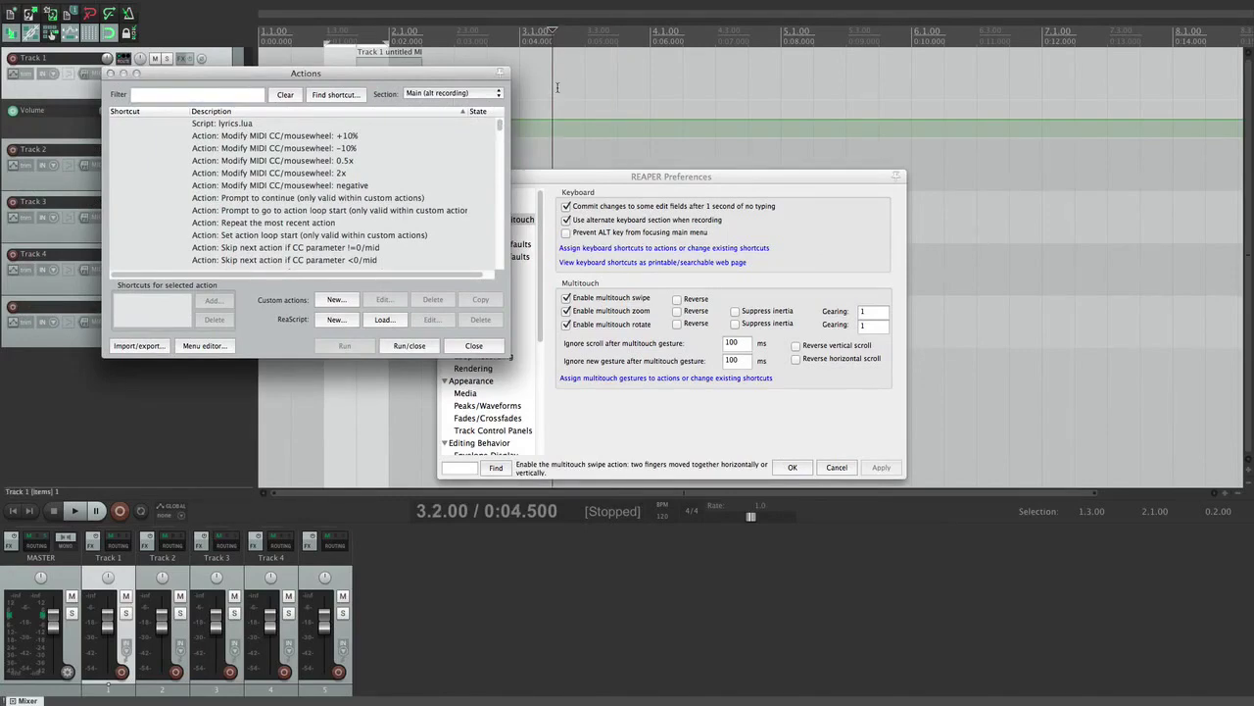
pyautogui.moveTo(409, 77); pyautogui.dragTo(566, 113)
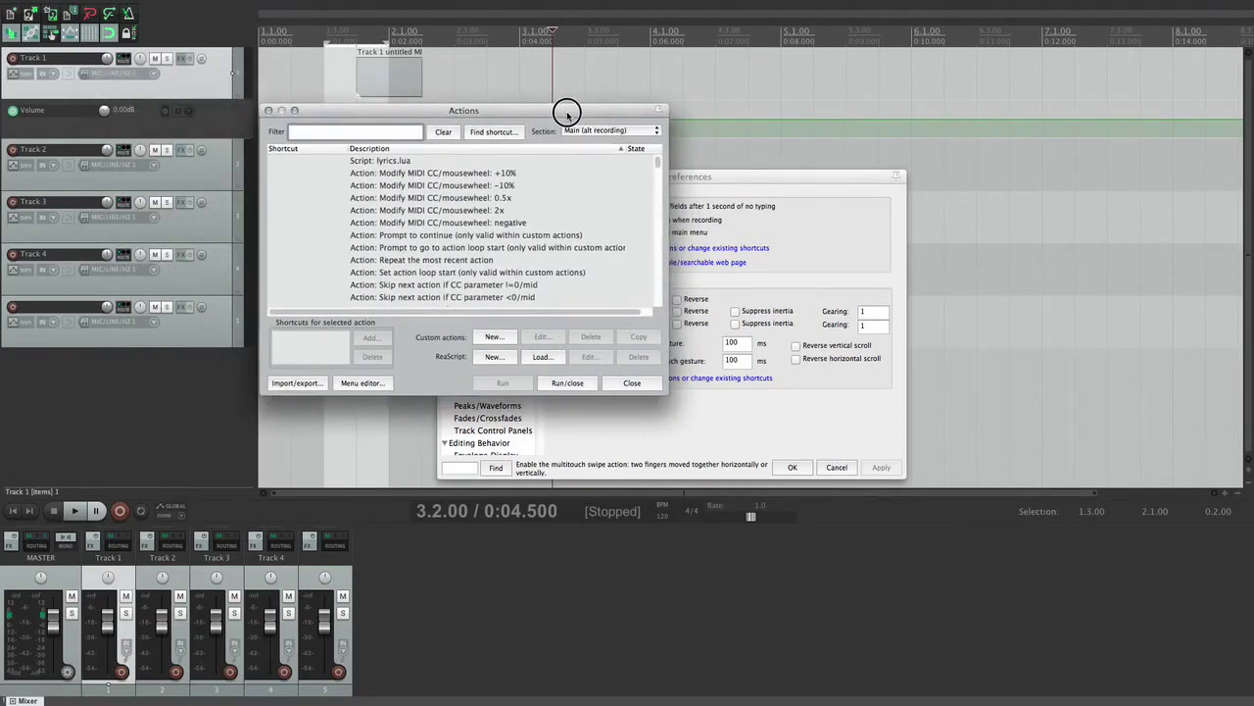
# Step: Create a custom action named Re-record and add Transport: Stop (DELETE all recorded media) as its first action
pyautogui.click(494, 337)
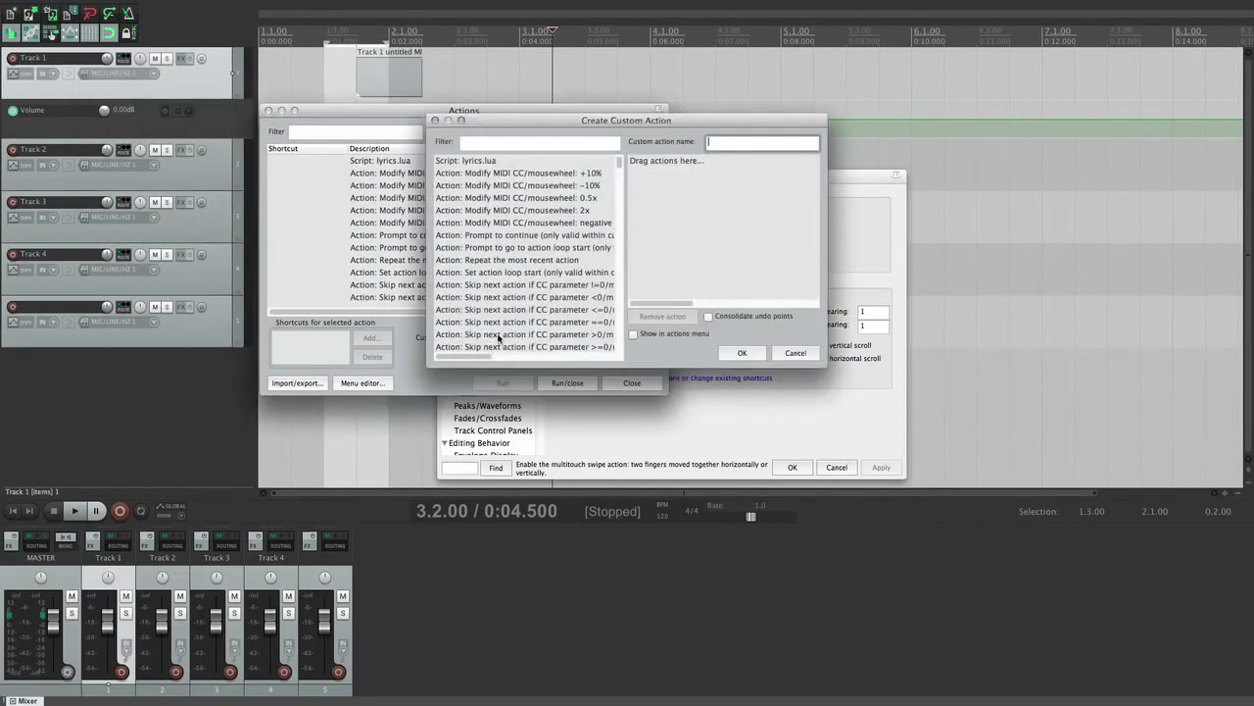
pyautogui.write('Re-record')
pyautogui.click(538, 145)
pyautogui.write('transport stop')
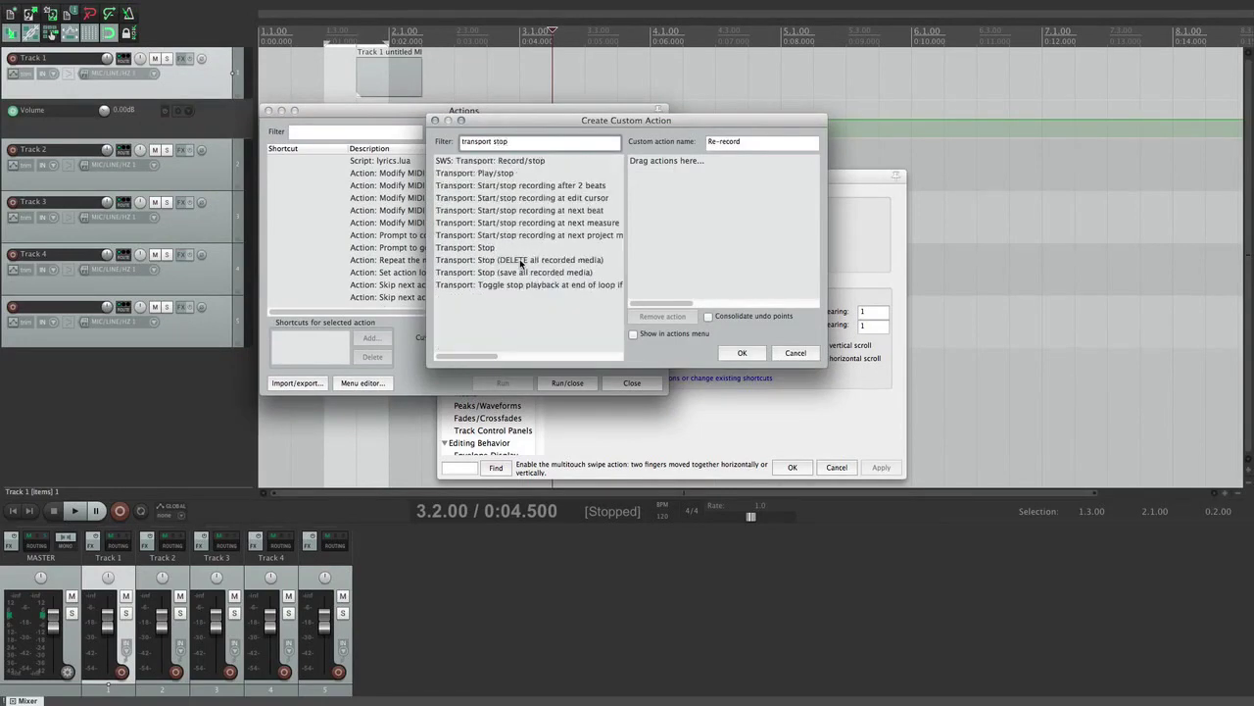
pyautogui.moveTo(521, 262); pyautogui.dragTo(672, 186)
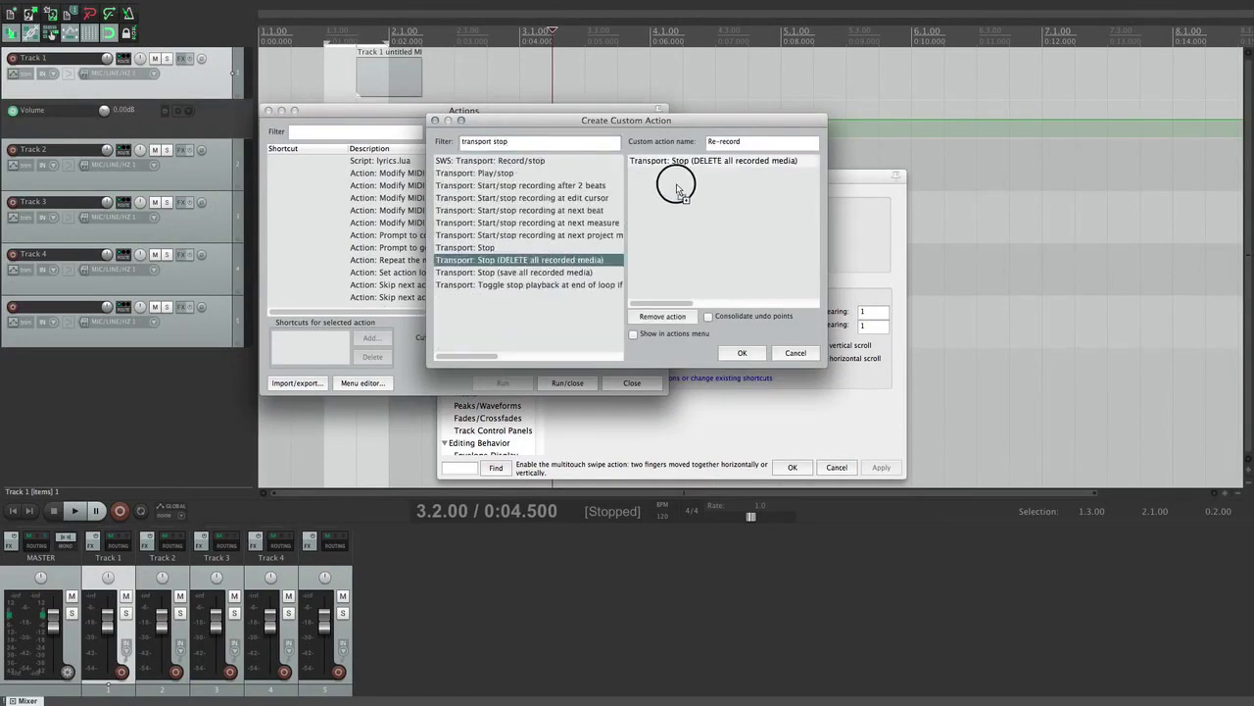
pyautogui.click(707, 205)
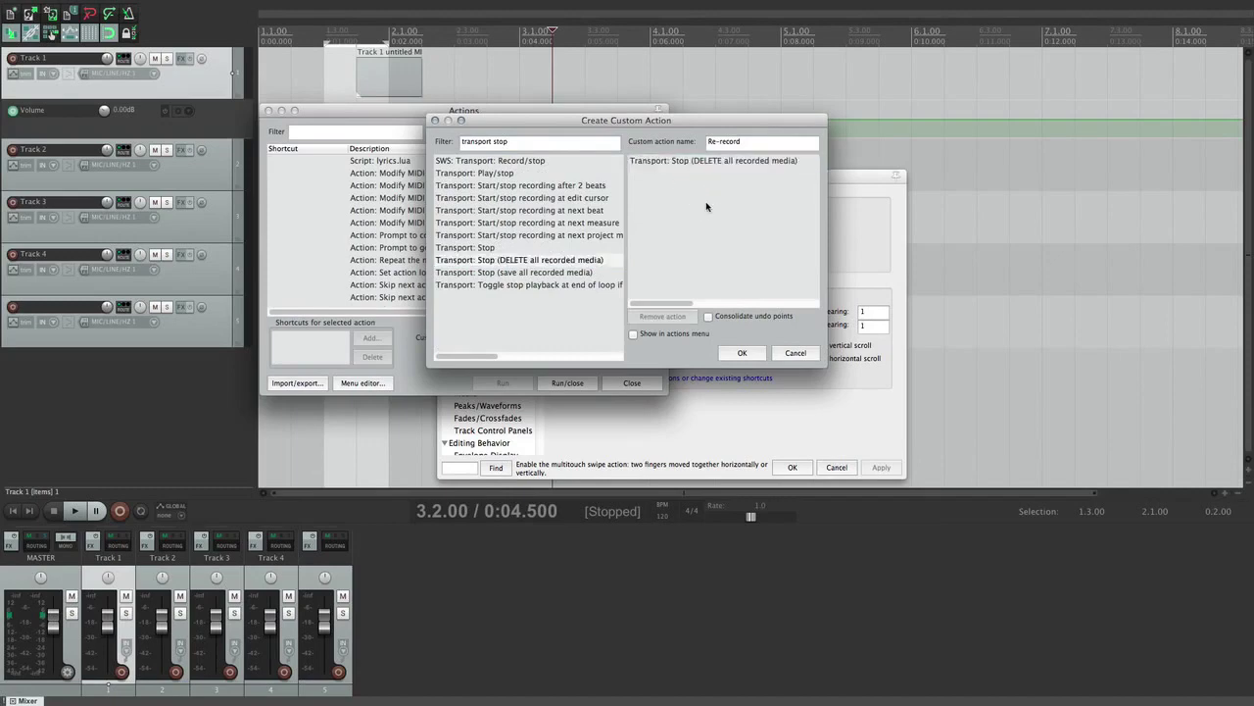
# Step: Add Transport: Record as the second action of the Re-record custom action and save it
pyautogui.tripleClick(558, 147)
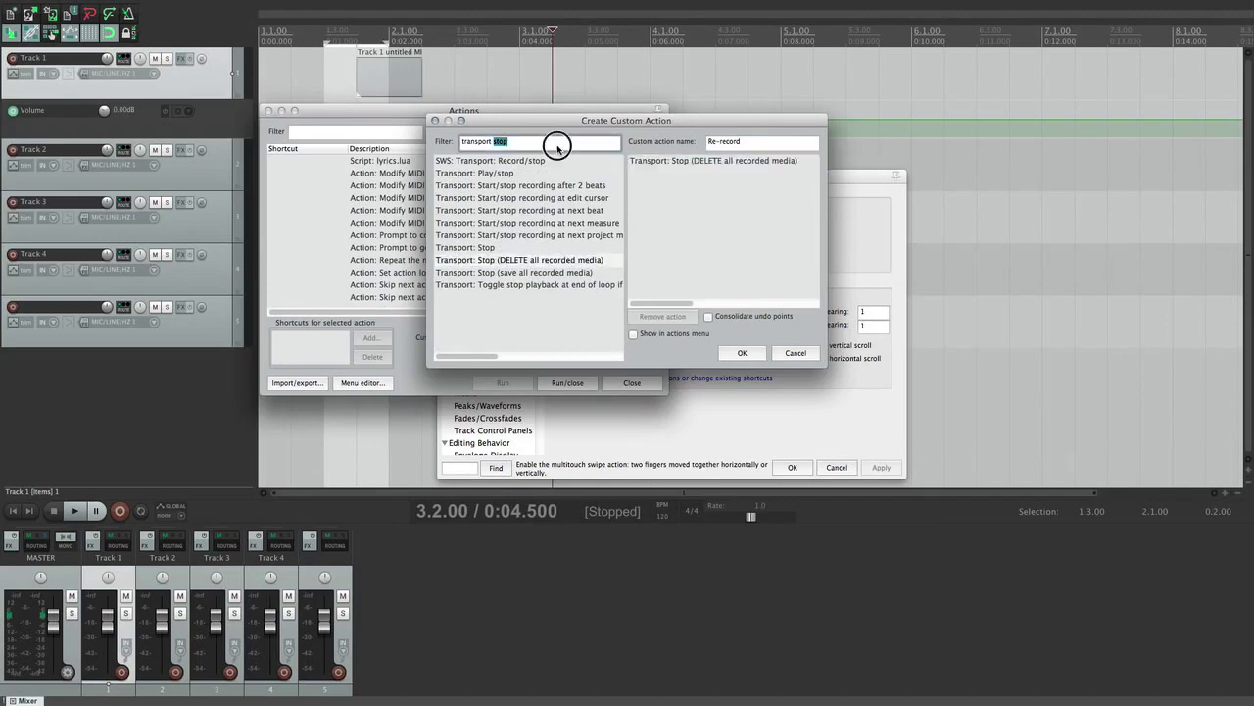
pyautogui.moveTo(484, 174); pyautogui.dragTo(686, 208)
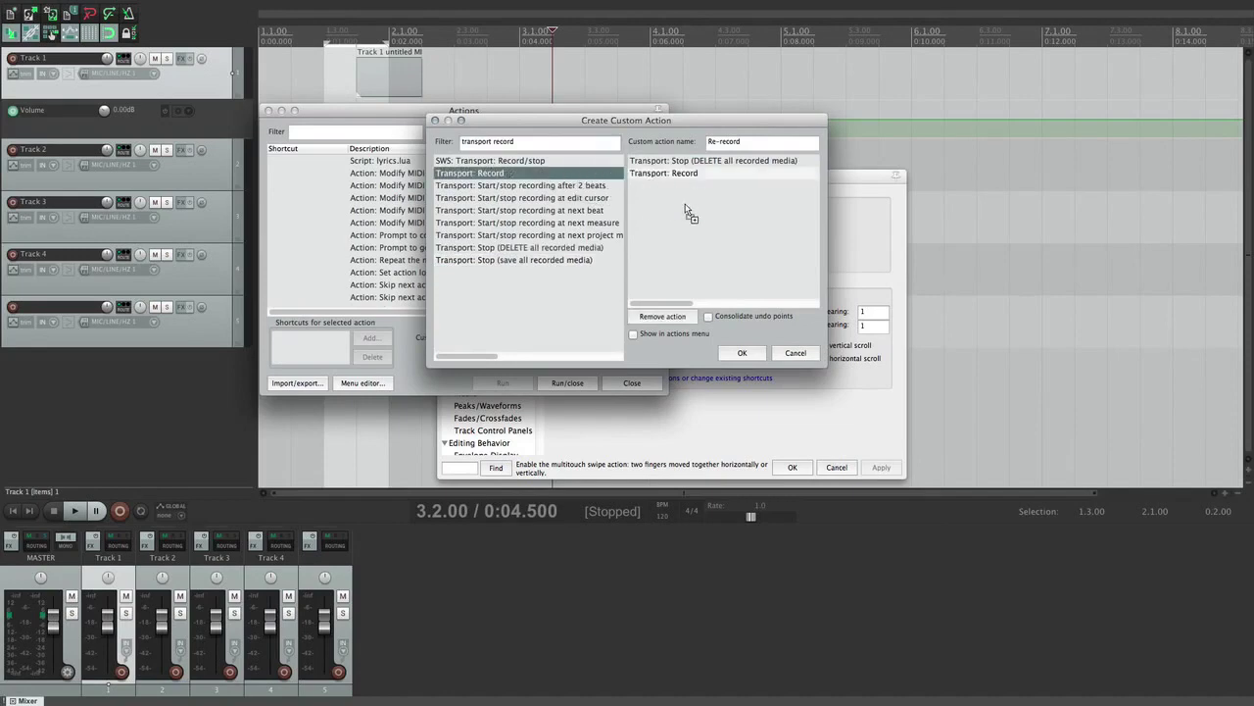
pyautogui.click(764, 201)
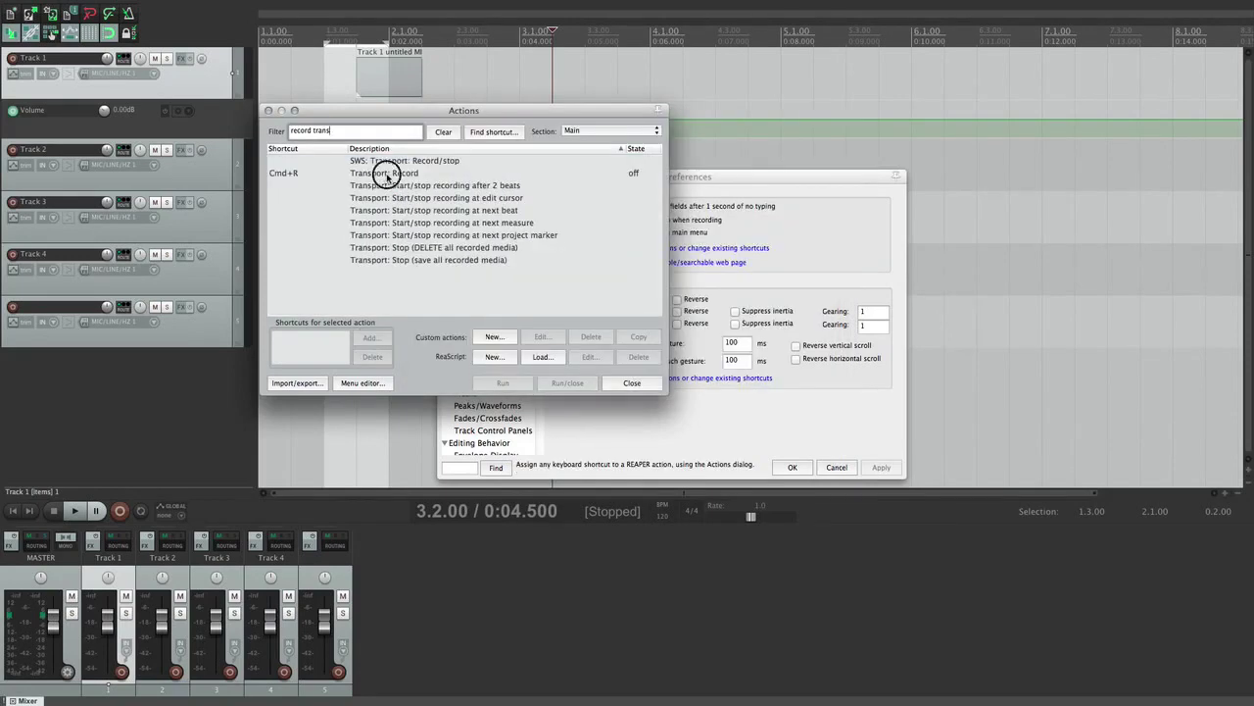
# Step: Look up the Transport: Record shortcut in the Main section and assign Cmd+R to Custom: Re-record in Main (alt recording)
pyautogui.click(387, 177)
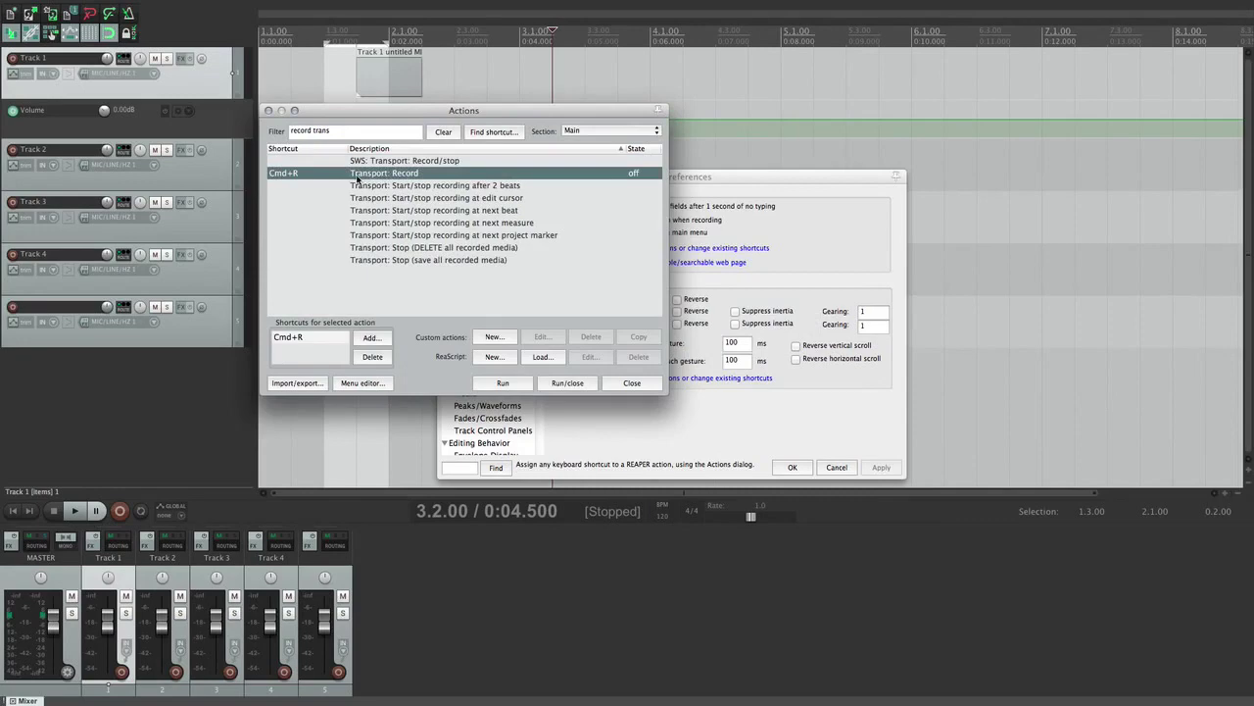
pyautogui.click(602, 131)
pyautogui.click(599, 143)
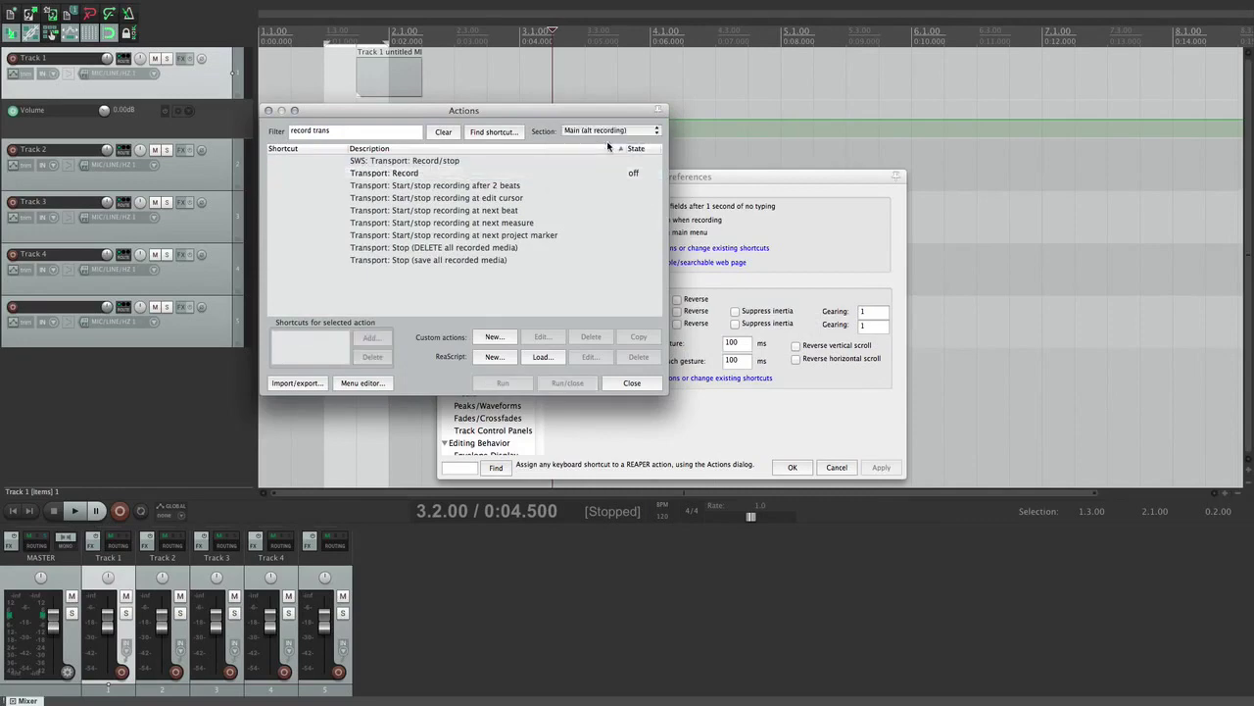
pyautogui.click(364, 133)
pyautogui.click(367, 160)
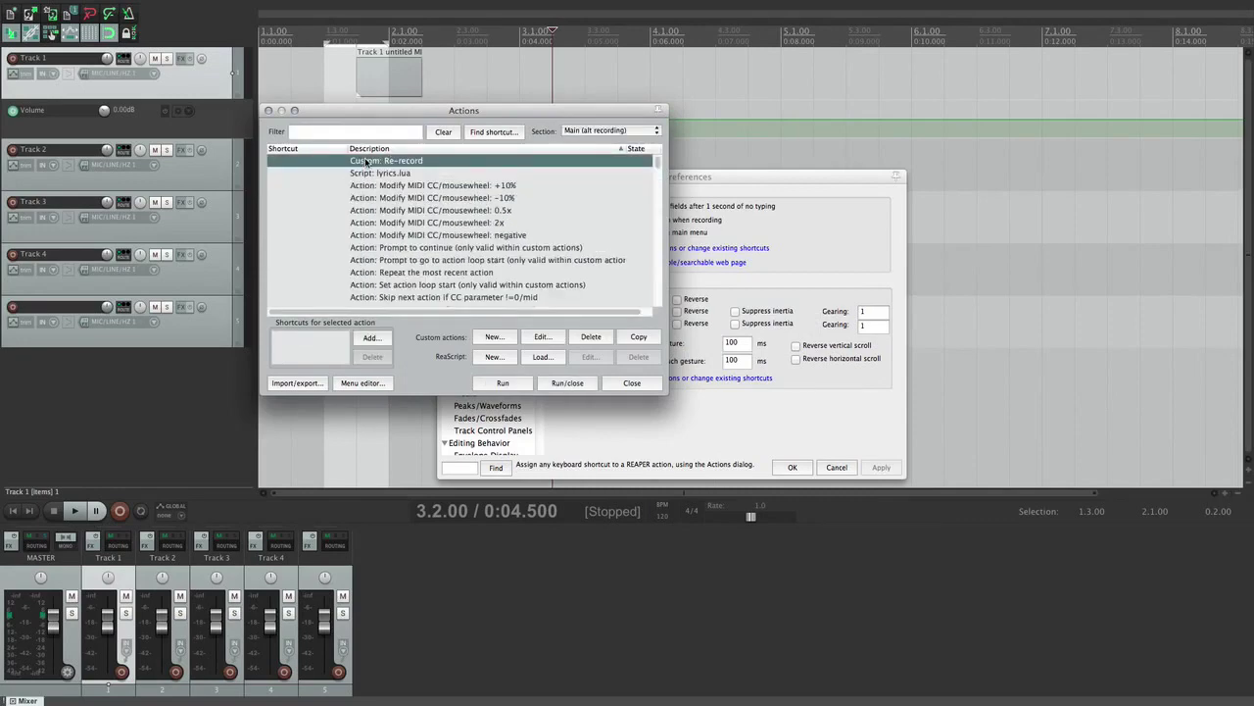
pyautogui.click(366, 133)
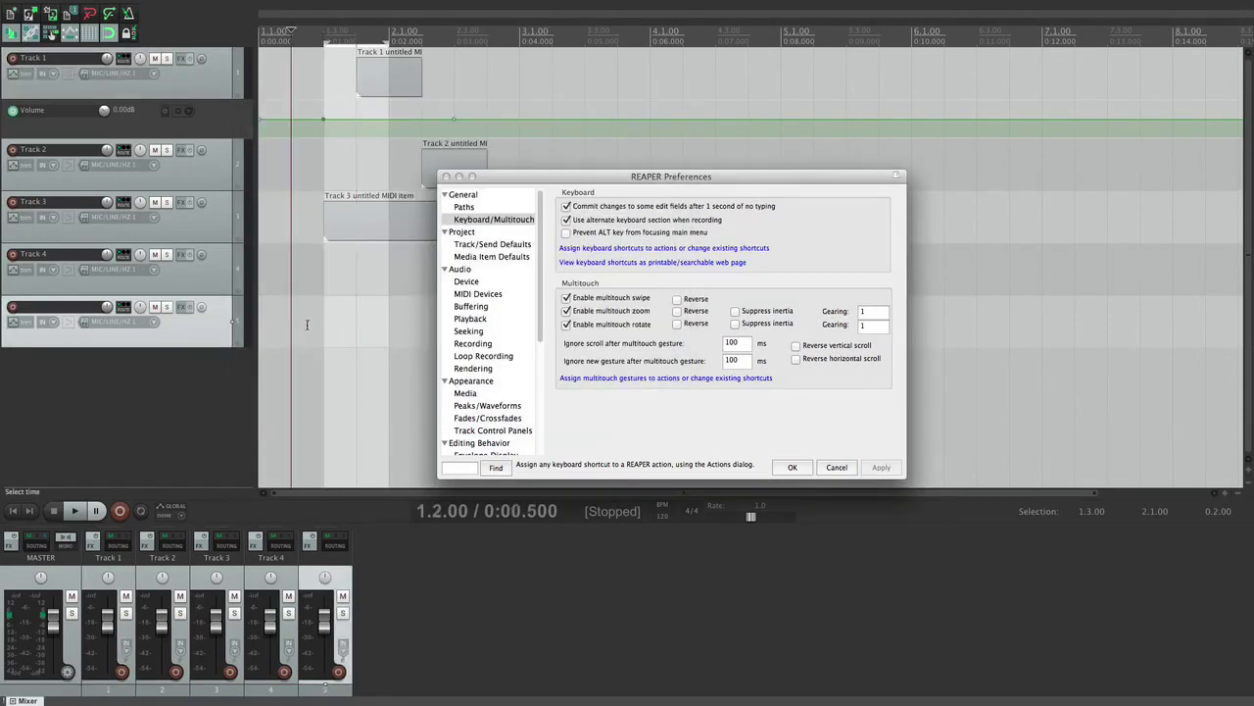
# Step: Arm the fifth track, start recording on it, trigger the Re-record action to restart the take, and stop the transport
pyautogui.click(13, 307)
pyautogui.press('super+r')
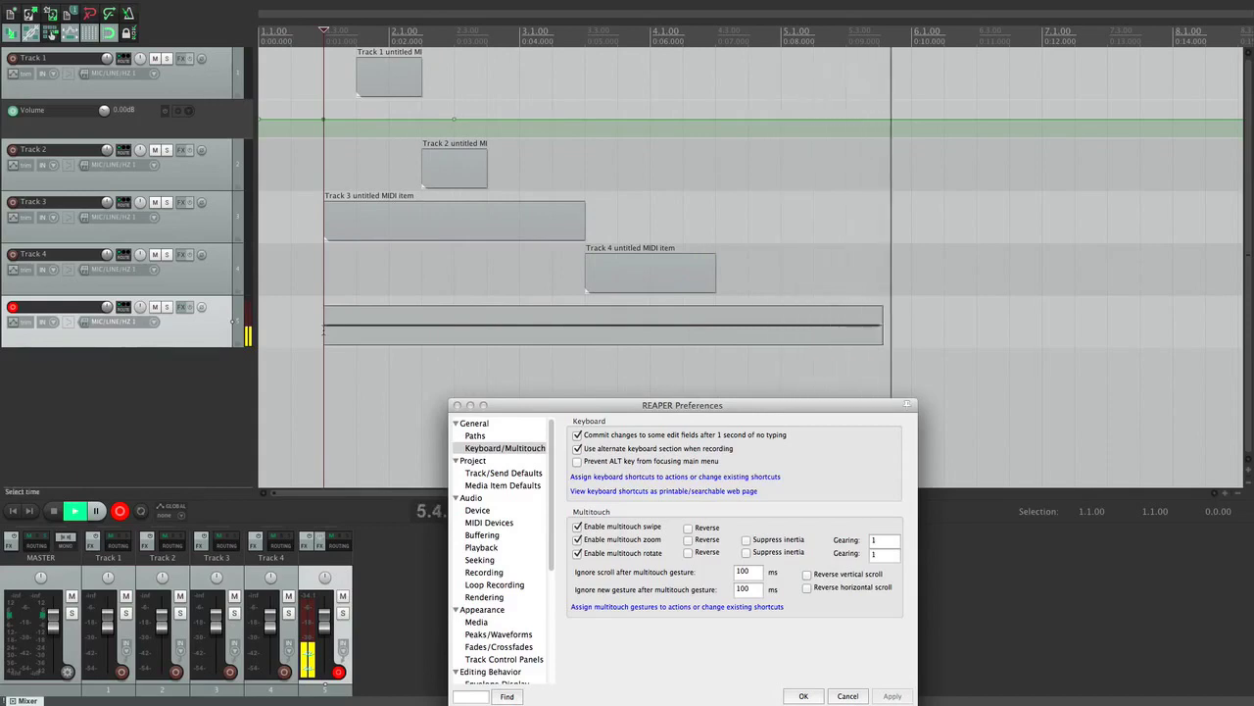
pyautogui.press('space')
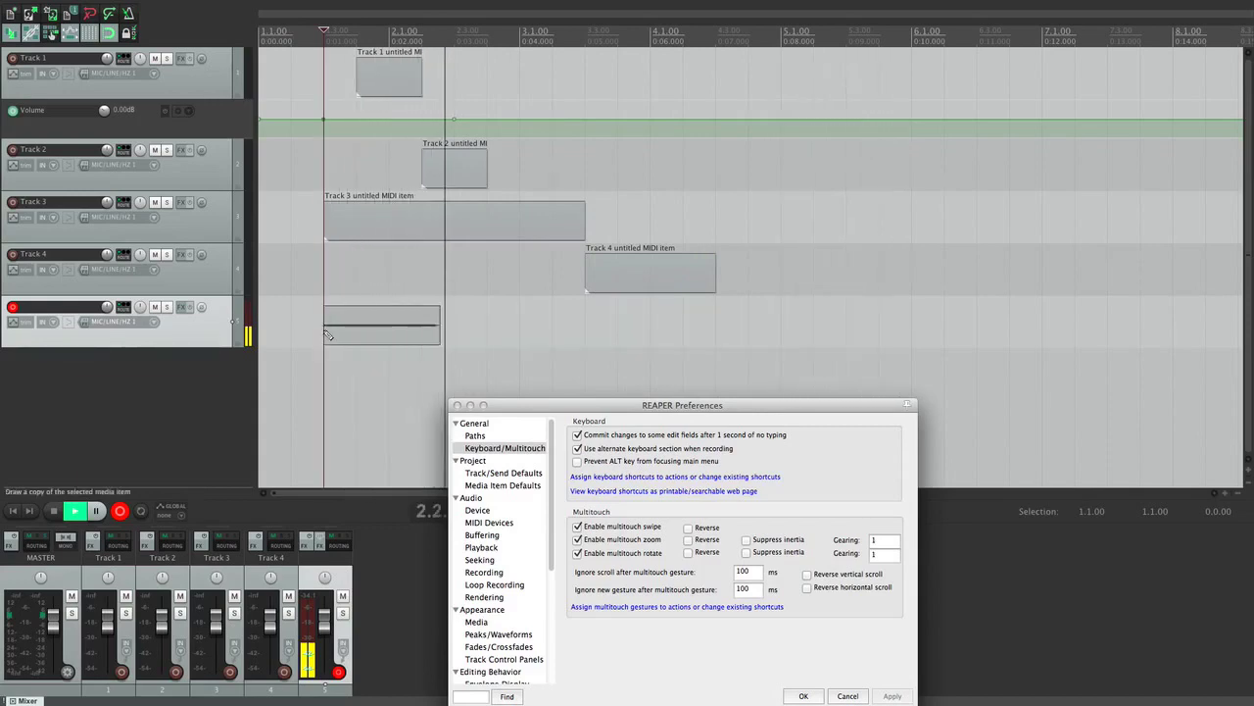
pyautogui.press('super+r')
pyautogui.press('space')
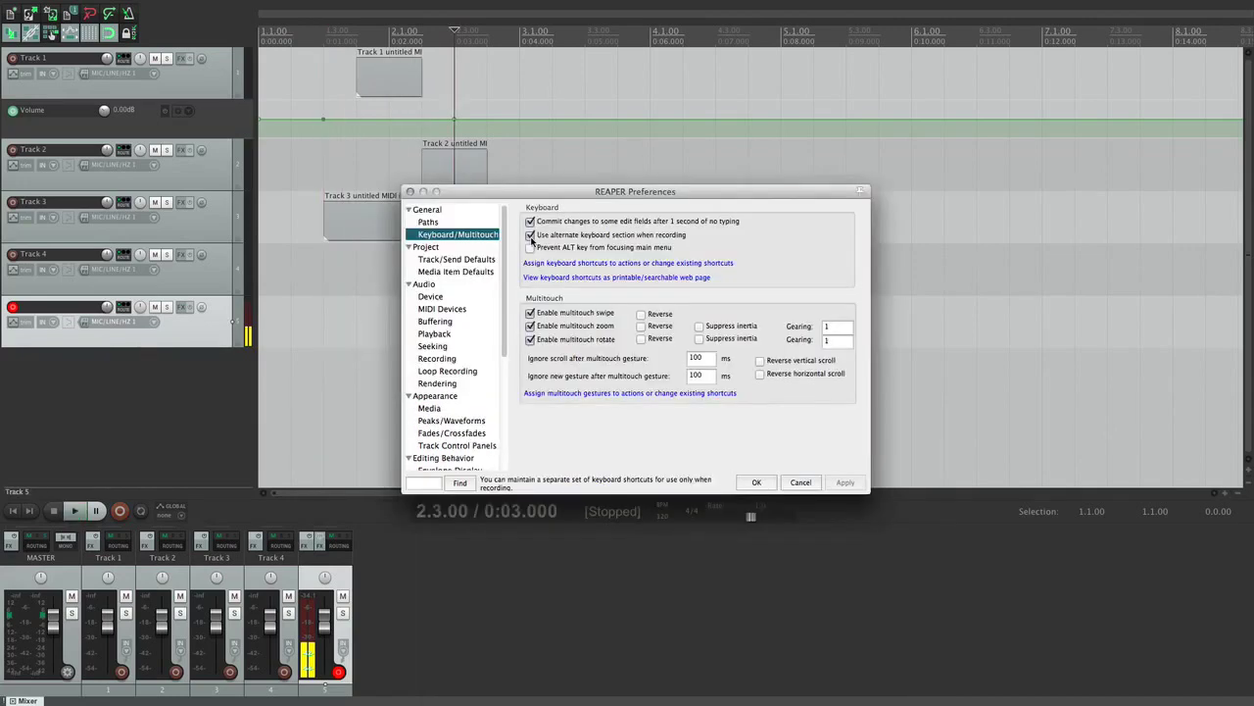
# Step: Place the edit cursor at 1.3.00, check the Re-record shortcut in the action list's Main (alt recording) section, and close the list
pyautogui.click(292, 294)
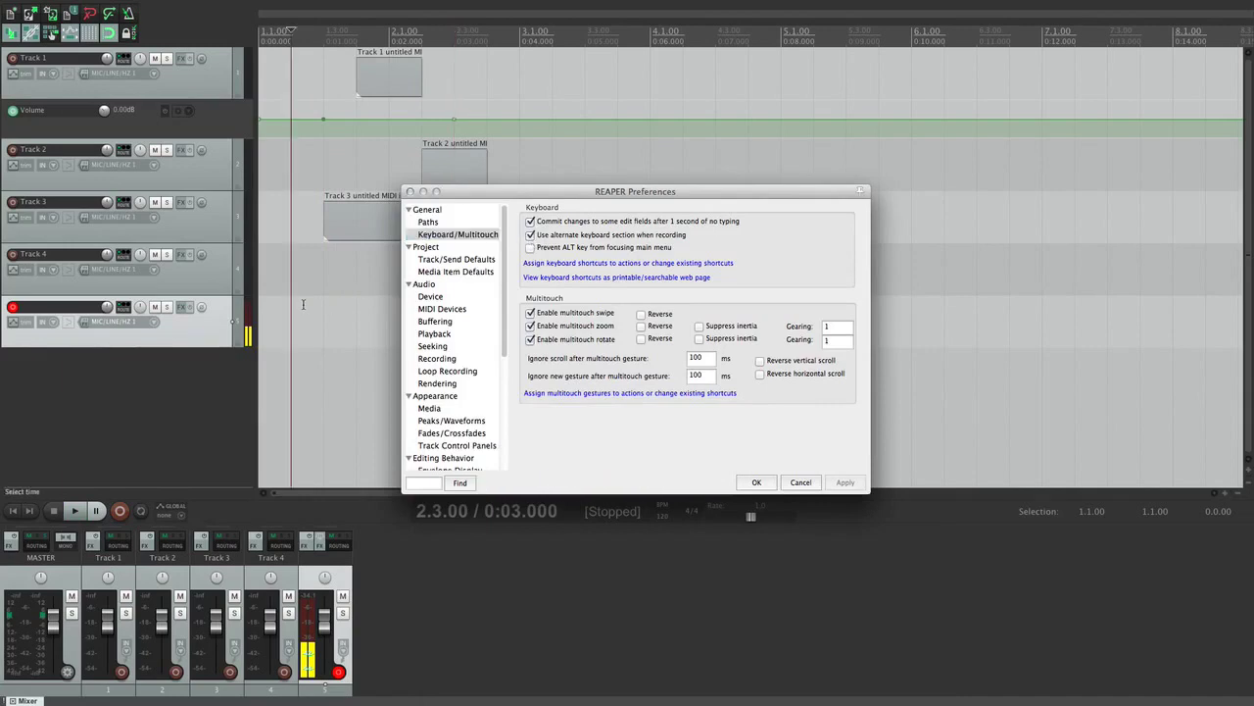
pyautogui.click(320, 304)
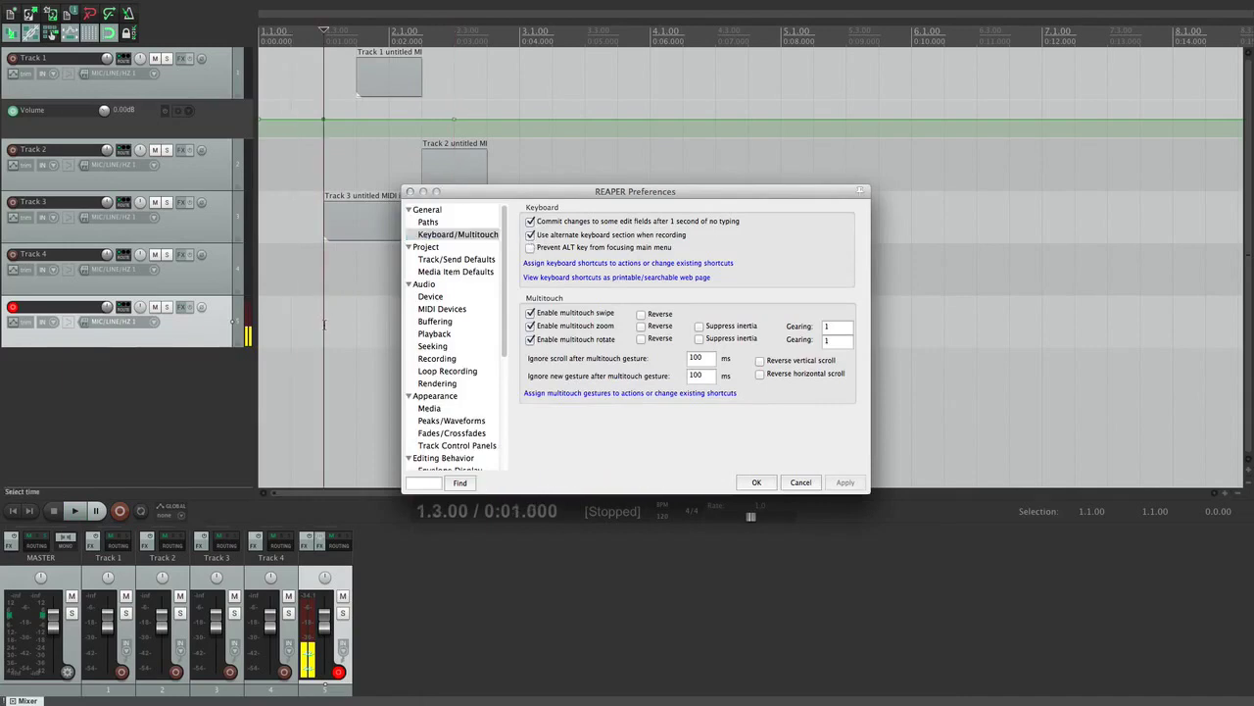
pyautogui.press('?')
pyautogui.click(606, 129)
pyautogui.click(607, 144)
pyautogui.moveTo(656, 168)
pyautogui.mouseDown()
pyautogui.moveTo(638, 297)
pyautogui.moveTo(655, 149)
pyautogui.mouseUp()
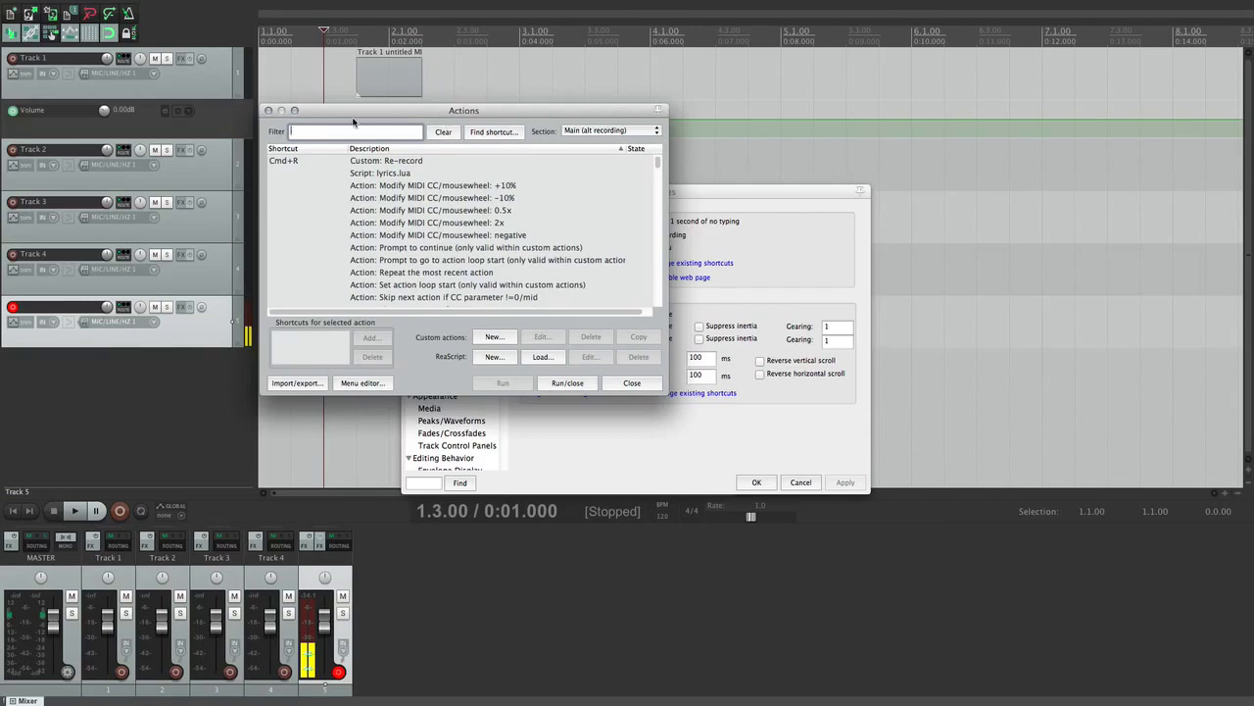
pyautogui.click(269, 111)
pyautogui.moveTo(509, 191); pyautogui.dragTo(499, 187)
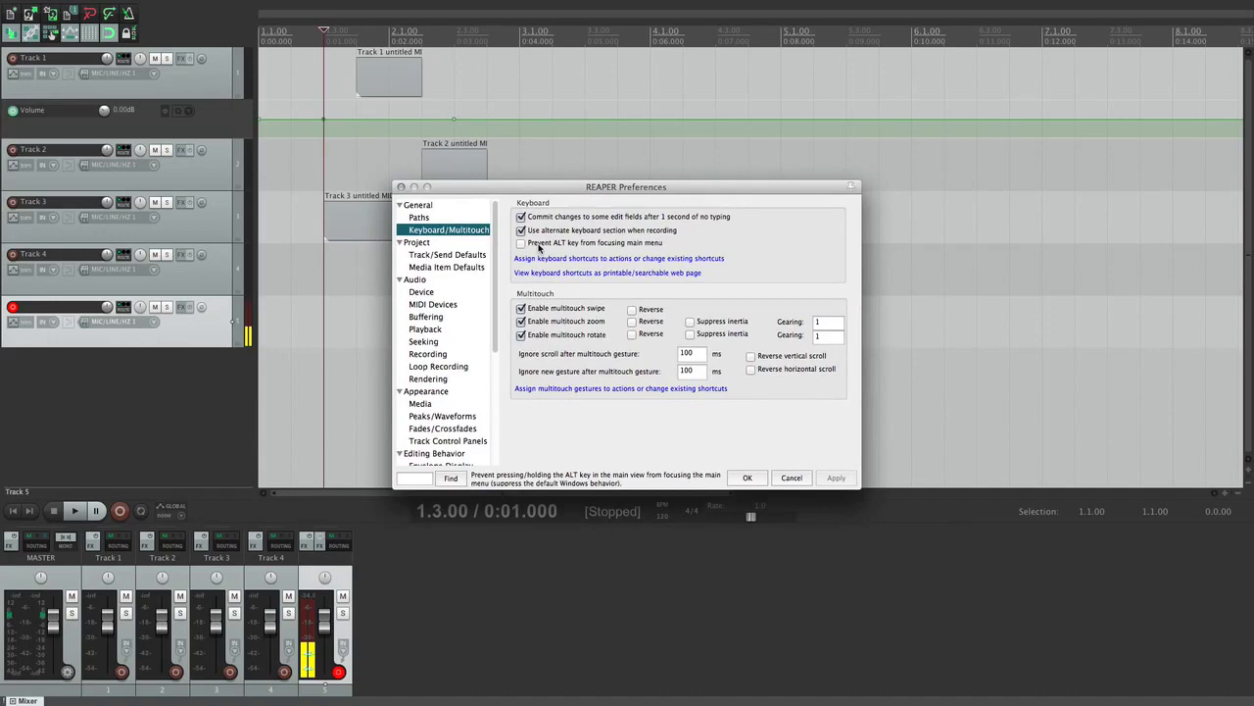
# Step: Open and close the keyboard shortcut assignment list, and look through the keyboard shortcuts as a searchable web page in Chrome
pyautogui.click(273, 211)
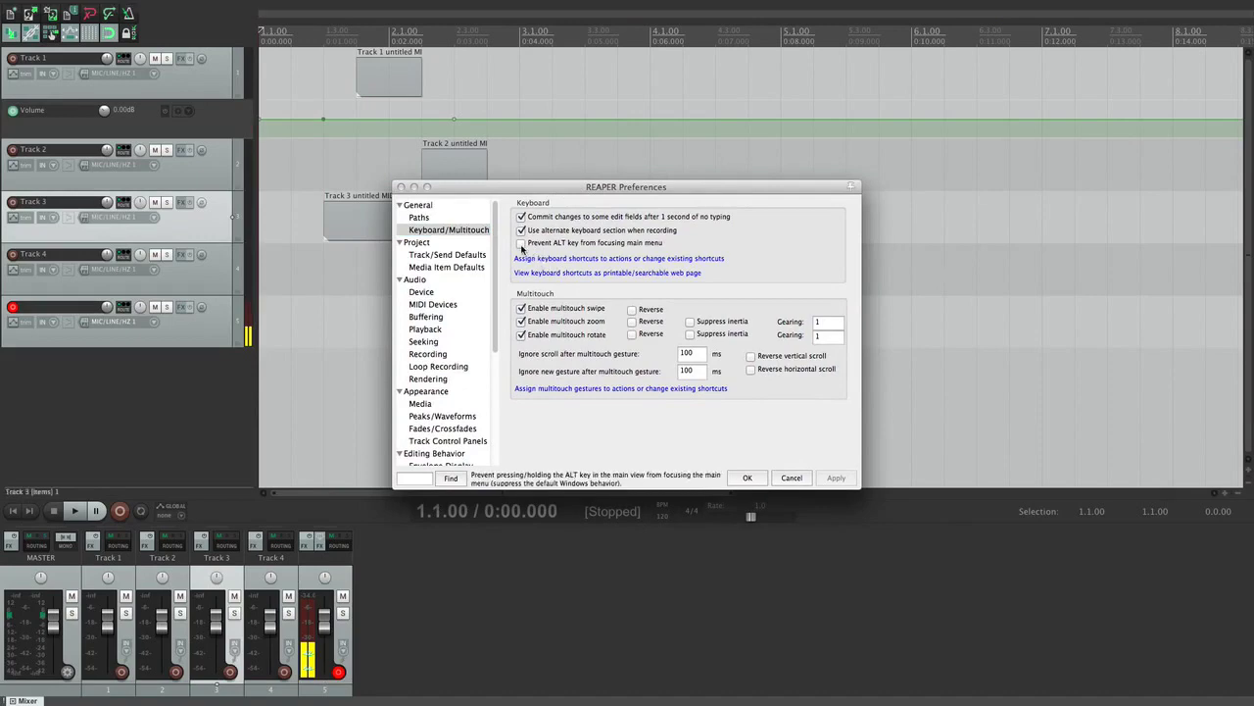
pyautogui.click(602, 257)
pyautogui.click(269, 111)
pyautogui.click(565, 274)
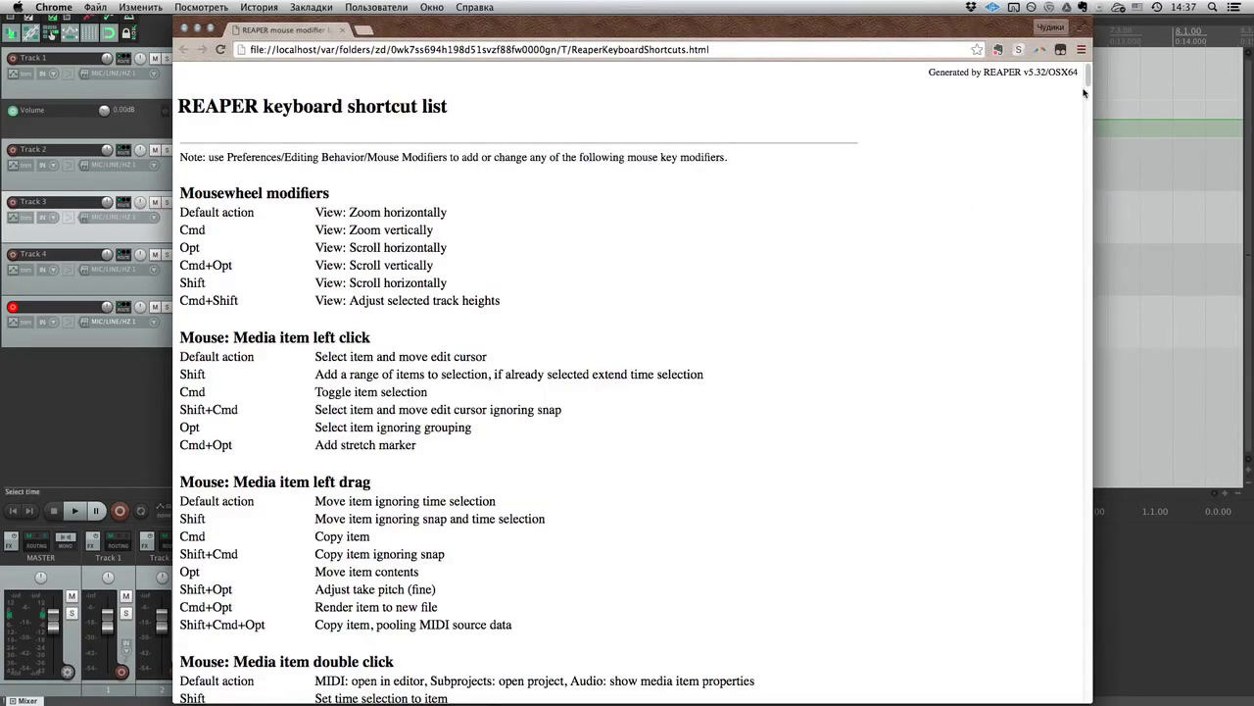
pyautogui.moveTo(1090, 77)
pyautogui.mouseDown()
pyautogui.moveTo(1062, 507)
pyautogui.moveTo(1066, 646)
pyautogui.moveTo(1104, 275)
pyautogui.moveTo(1098, 68)
pyautogui.mouseUp()
pyautogui.click(184, 31)
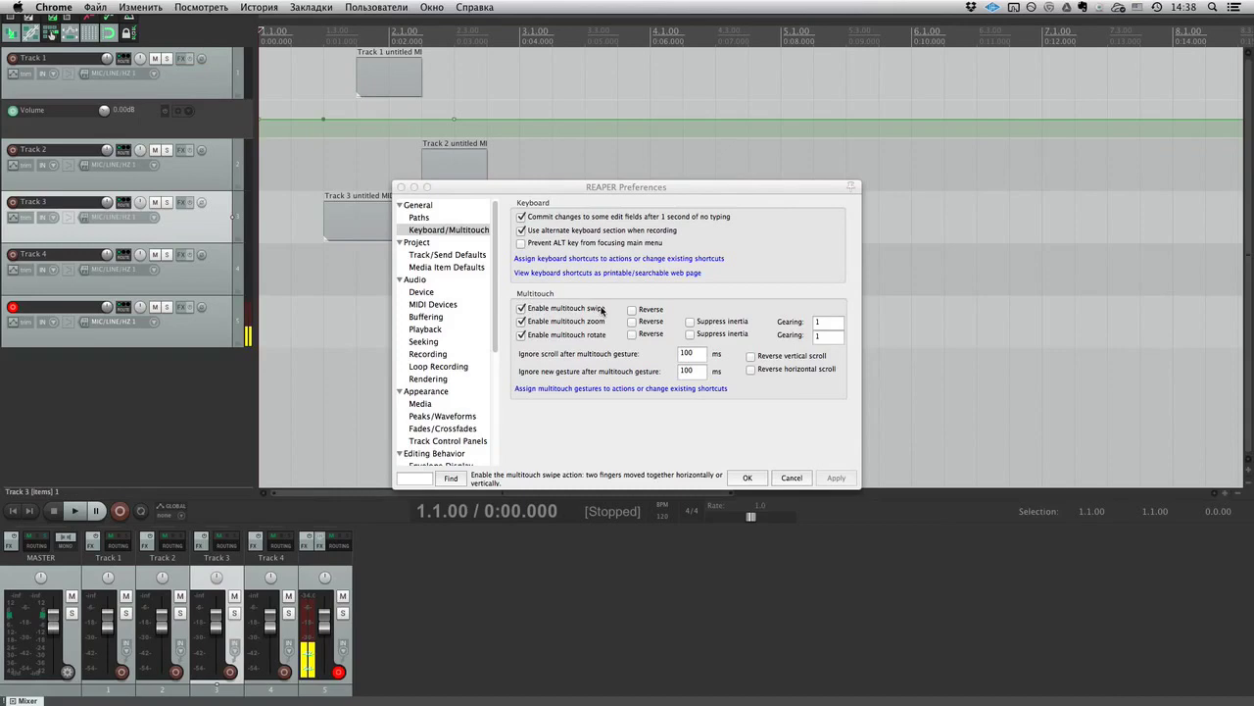
# Step: Toggle the Reverse option on and off for multitouch swipe, zoom and rotate
pyautogui.click(632, 310)
pyautogui.click(632, 309)
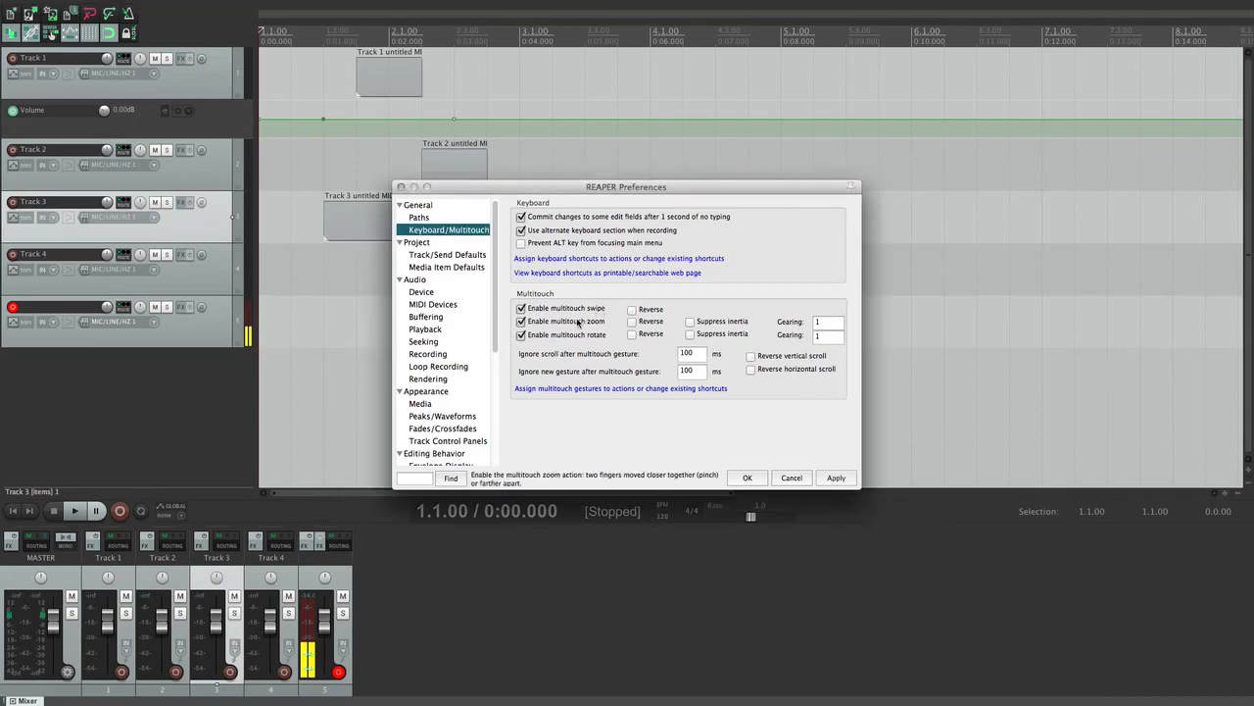
pyautogui.click(632, 322)
pyautogui.click(632, 321)
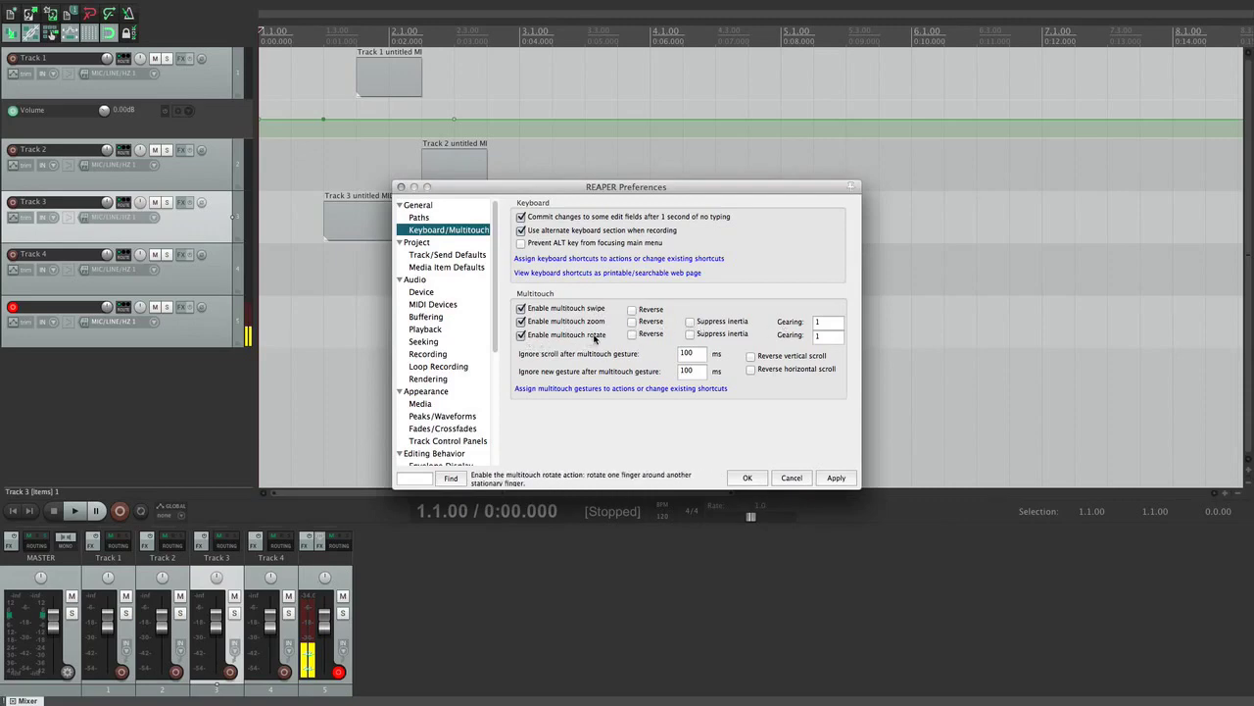
pyautogui.click(634, 336)
pyautogui.click(634, 335)
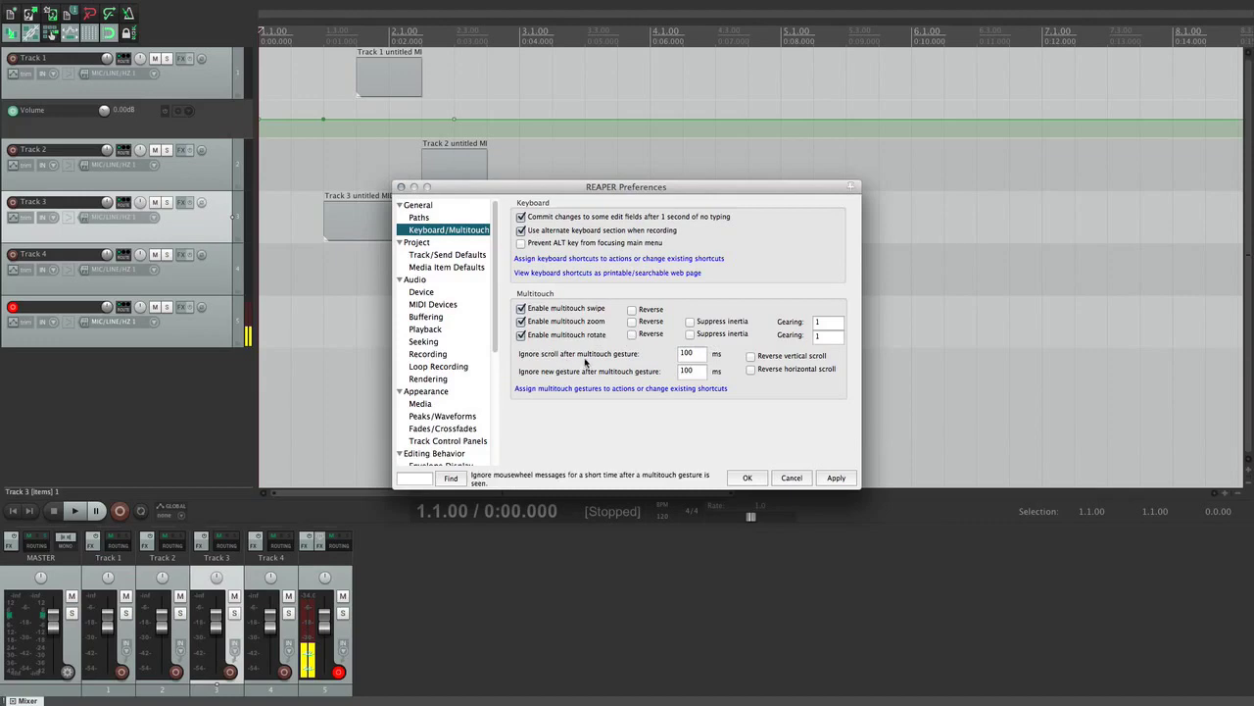
# Step: Review the multitouch gesture delays and scroll reversal options, and open and close the action list for assigning gestures
pyautogui.click(694, 354)
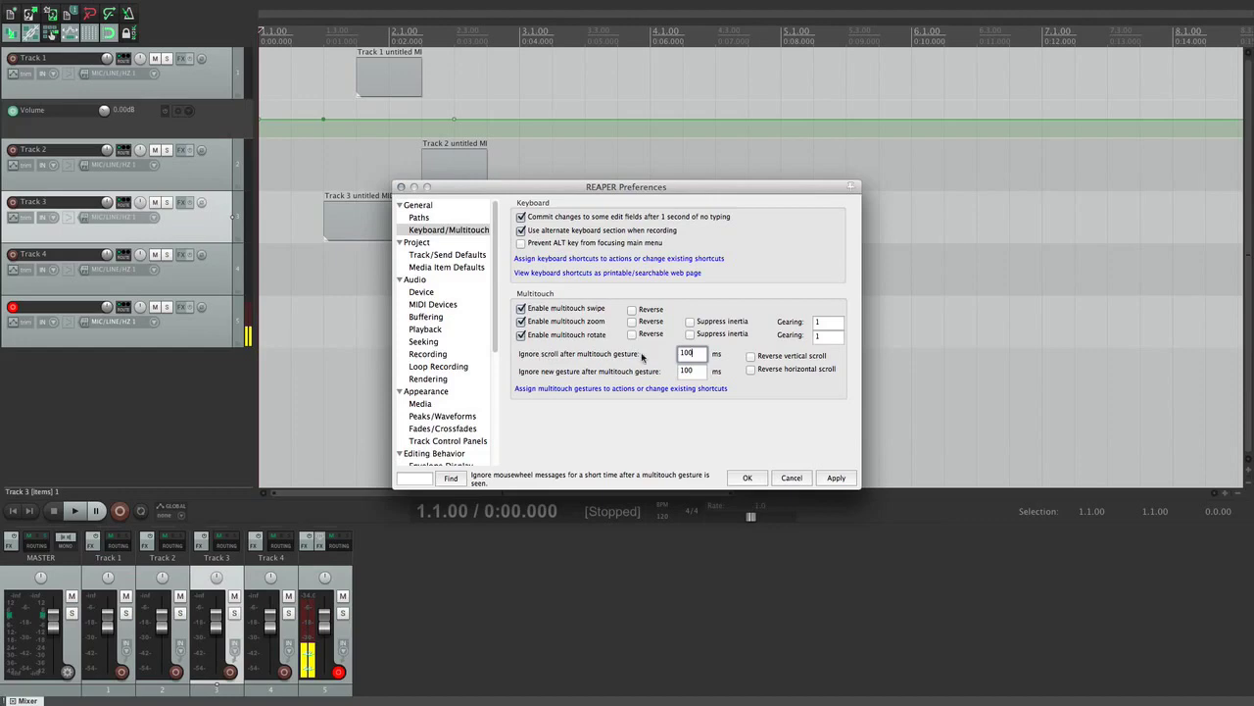
pyautogui.click(752, 356)
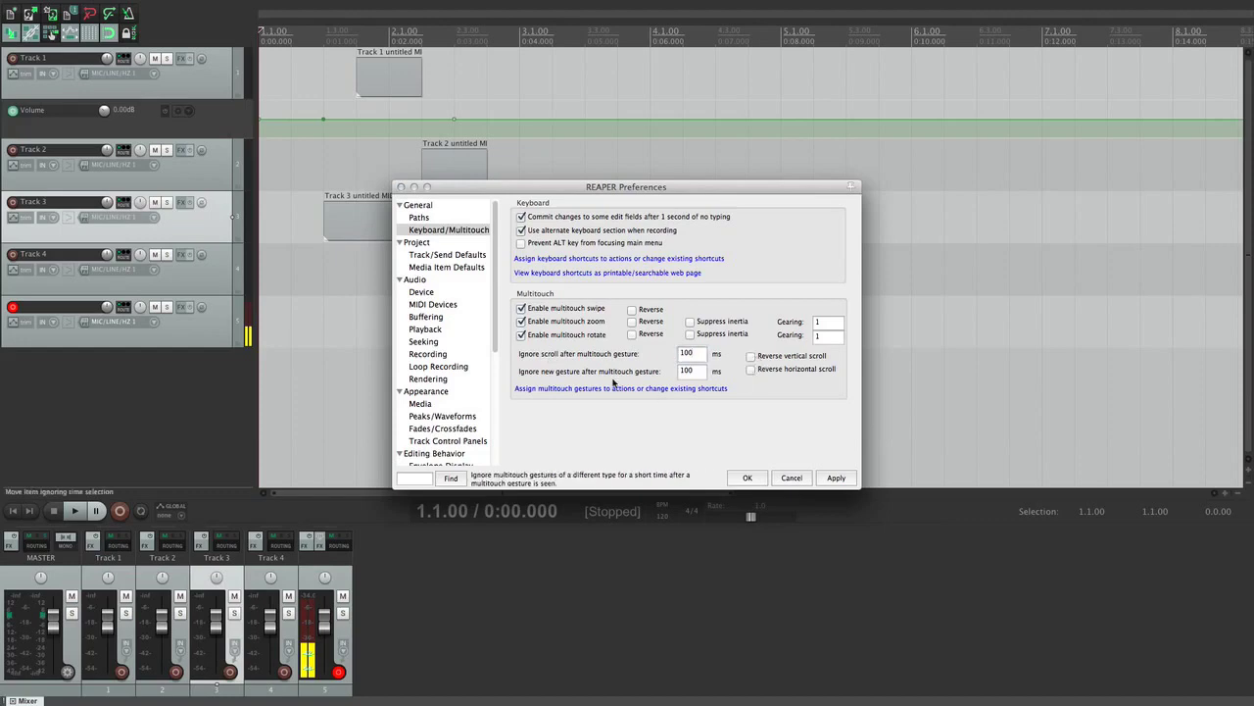
pyautogui.click(581, 388)
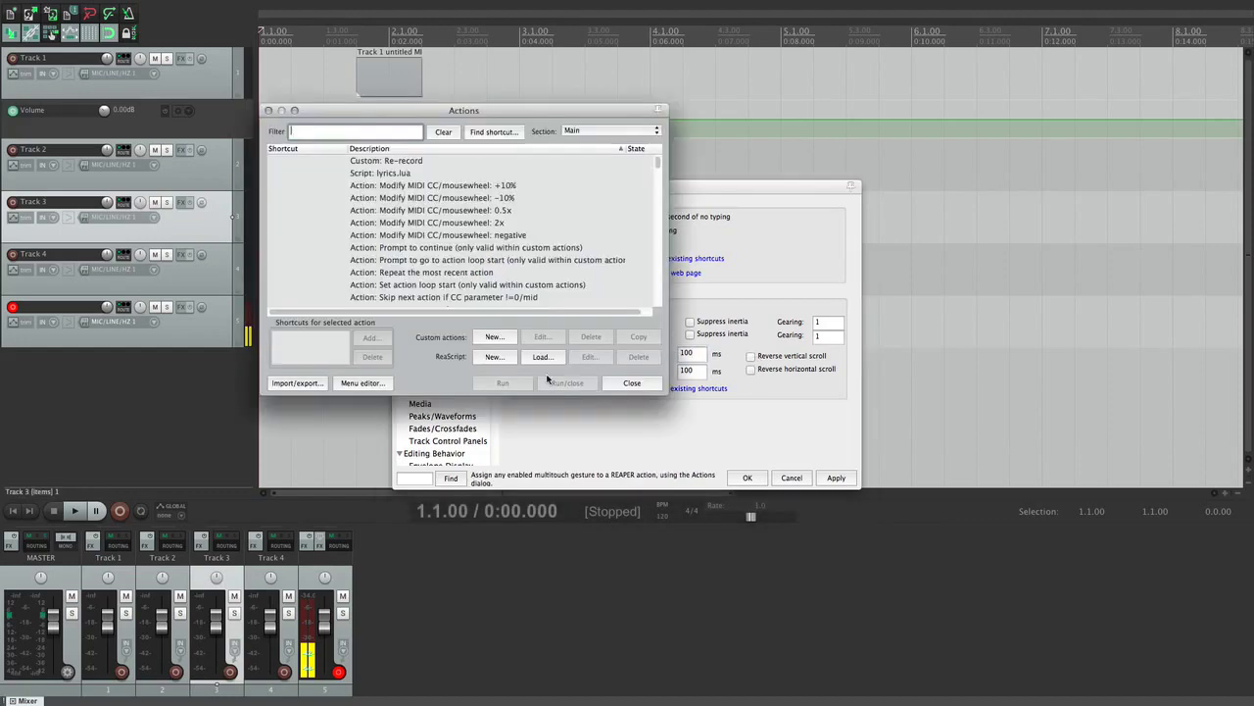
pyautogui.click(268, 111)
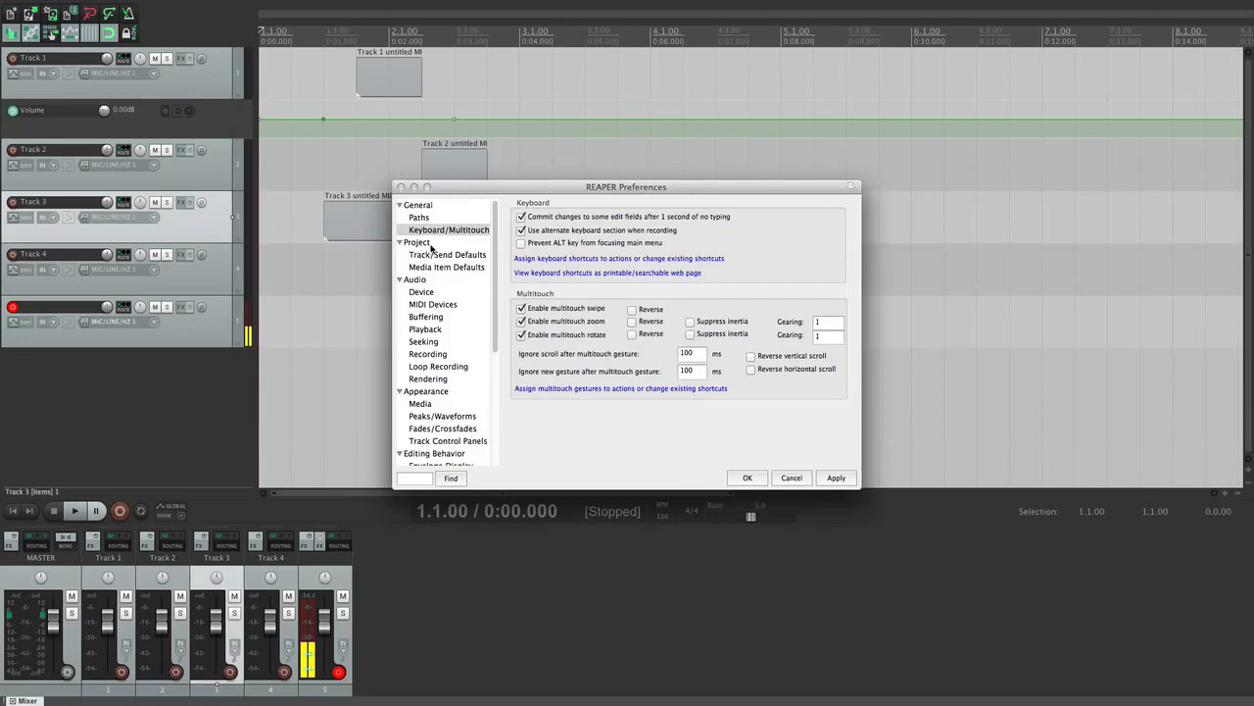
# Step: Show the Project preferences and delete all media items from the arrangement
pyautogui.click(421, 243)
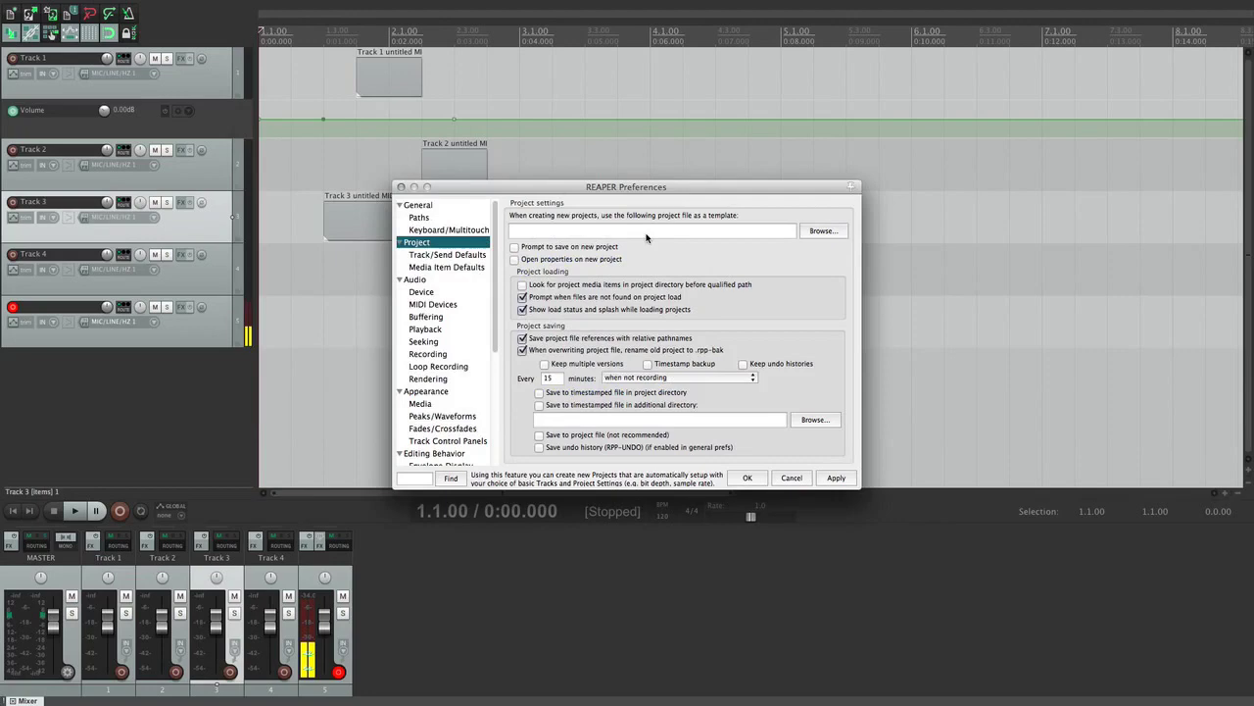
pyautogui.moveTo(298, 321); pyautogui.dragTo(831, 53)
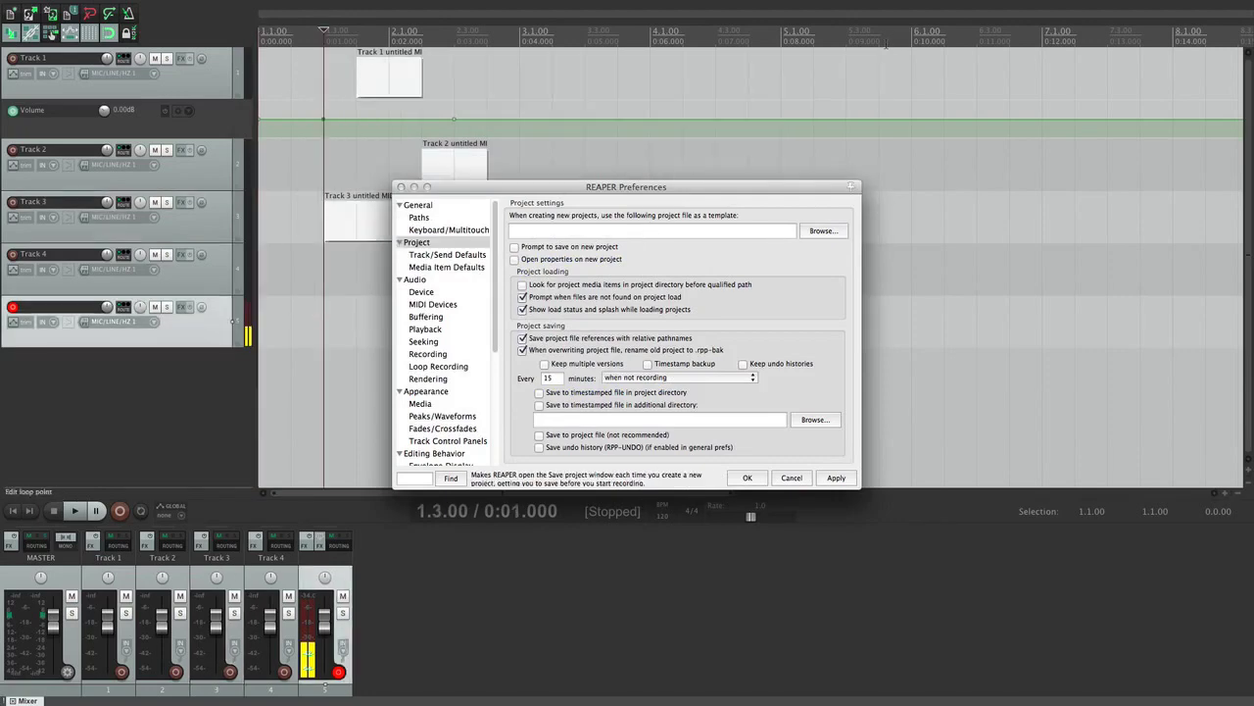
pyautogui.press('Delete')
pyautogui.moveTo(505, 188); pyautogui.dragTo(653, 241)
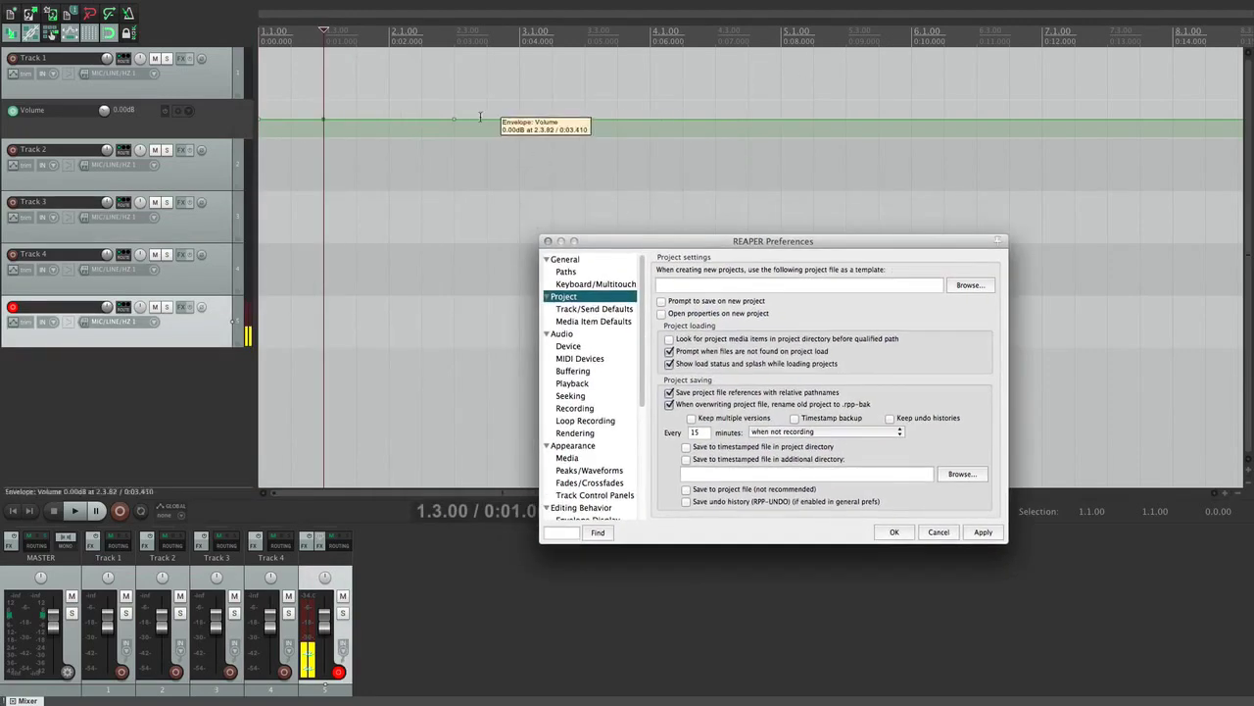
# Step: Delete the two added points from Track 1's volume envelope and remove the fifth track
pyautogui.keyDown('alt'); pyautogui.click(455, 120); pyautogui.keyUp('alt')
pyautogui.keyDown('alt'); pyautogui.click(324, 120); pyautogui.keyUp('alt')
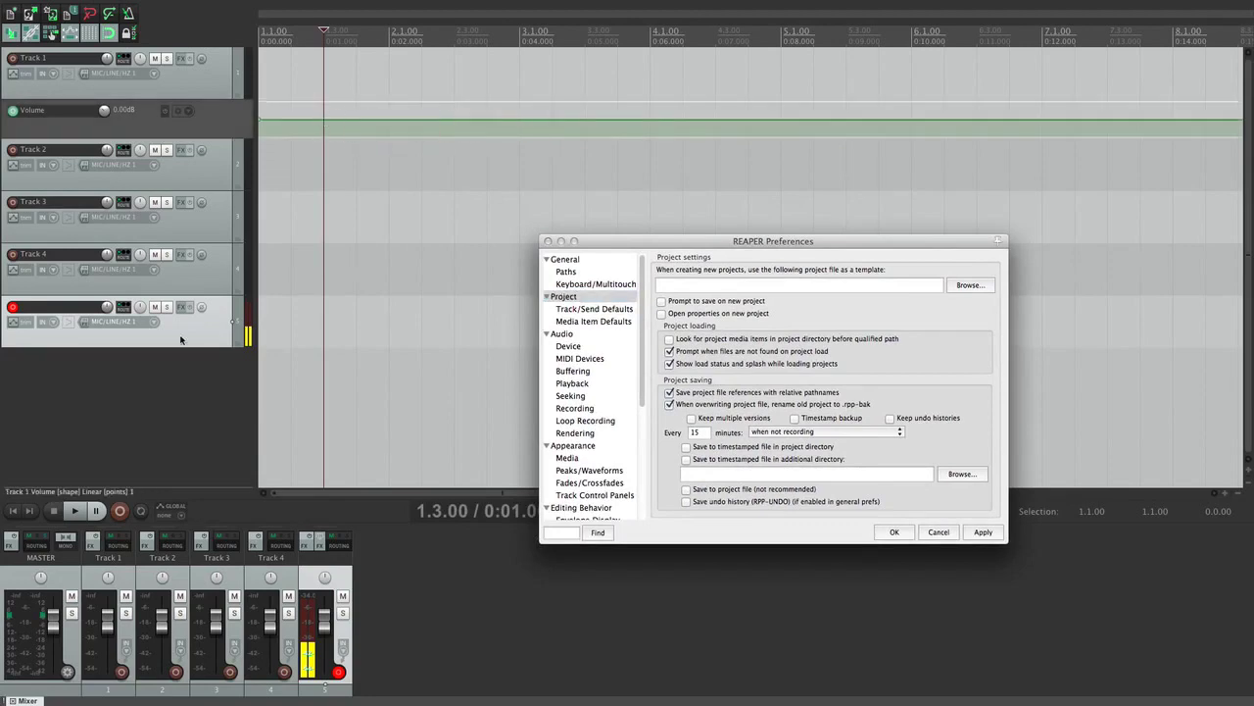
pyautogui.press('Delete')
pyautogui.click(422, 233)
# Step: In the project's media settings, set the format for Apply FX, Glue and Freeze to custom 32-bit WAV
pyautogui.click(91, 7)
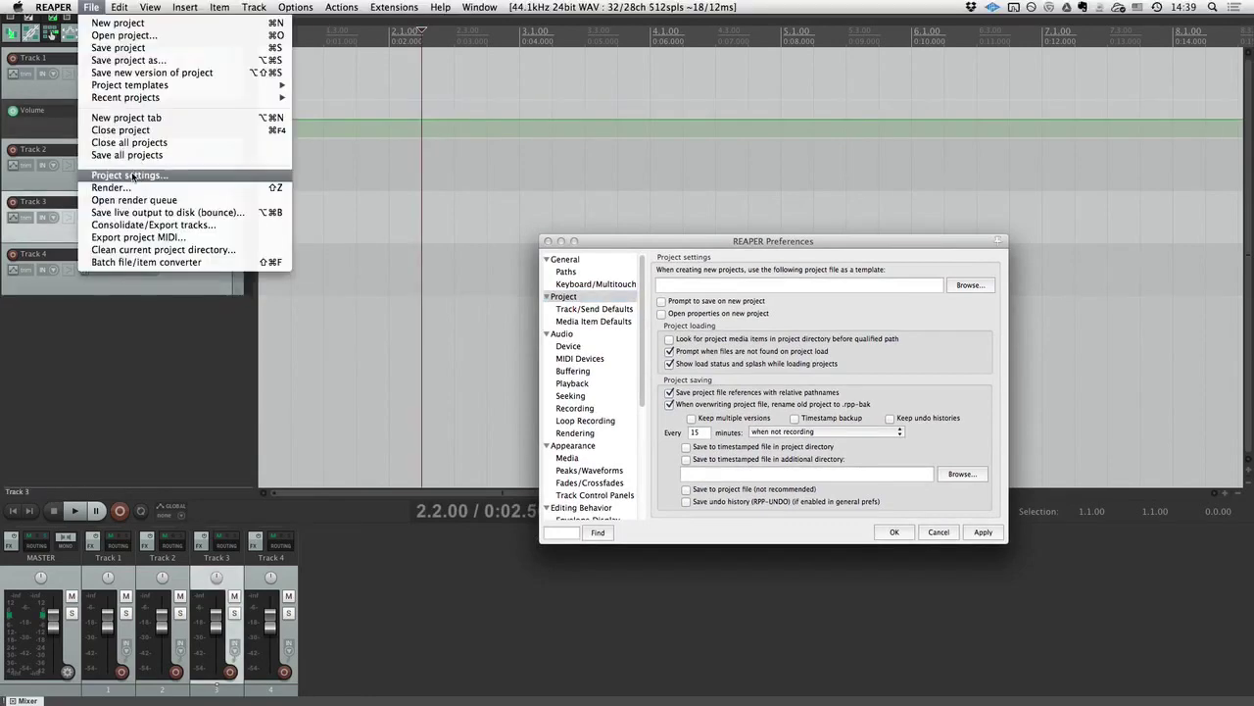
pyautogui.click(130, 175)
pyautogui.click(613, 155)
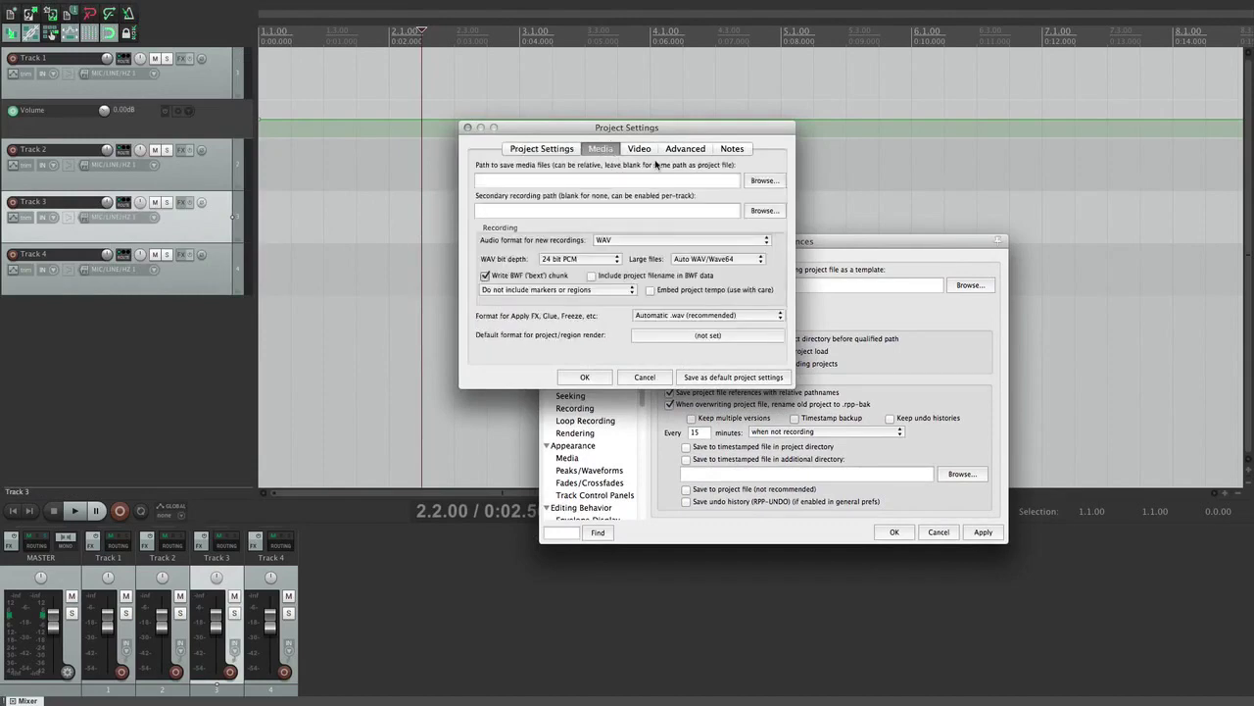
pyautogui.click(690, 320)
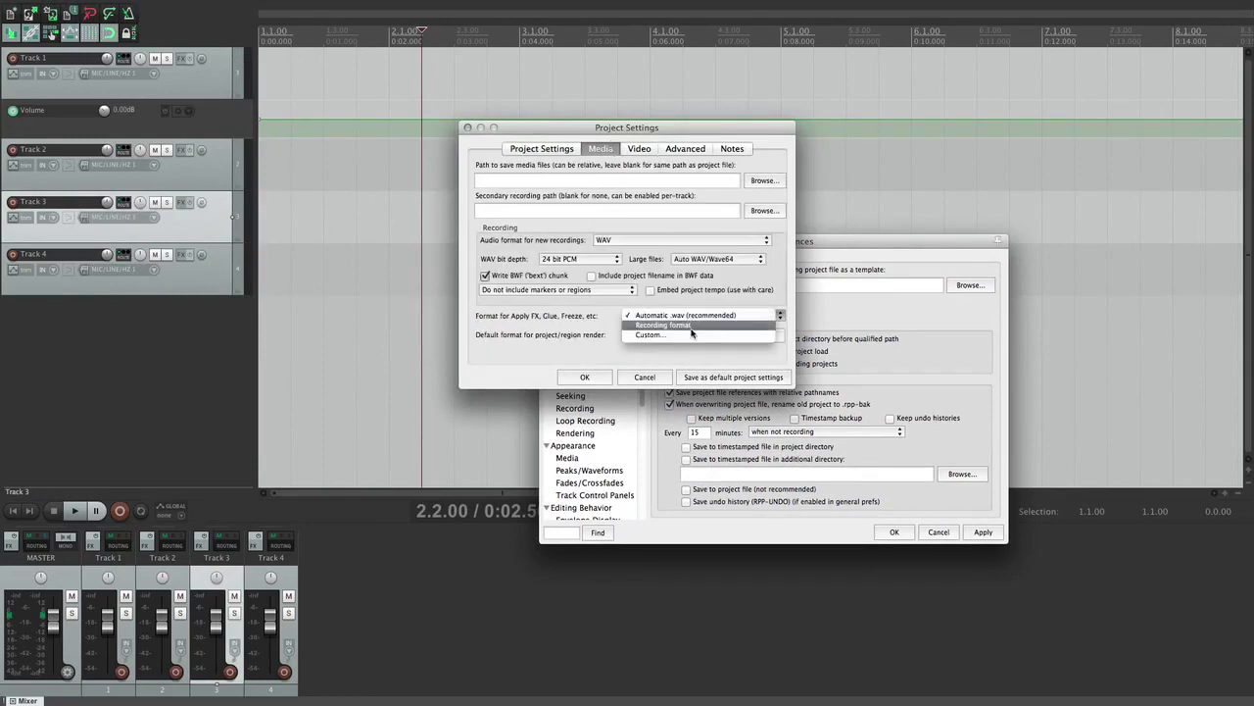
pyautogui.click(676, 337)
pyautogui.click(629, 237)
pyautogui.click(616, 250)
pyautogui.click(759, 309)
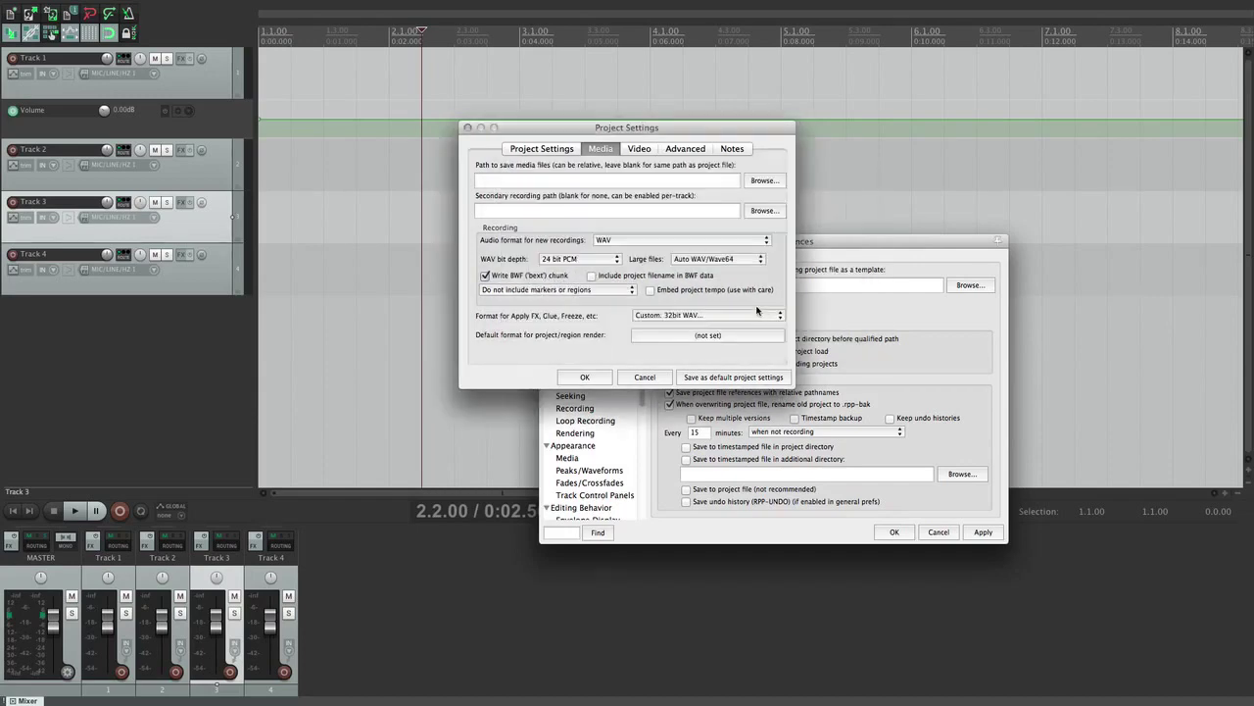
# Step: Set the project's preferred video size to 1920 x 1080 and confirm the project settings
pyautogui.click(637, 149)
pyautogui.click(559, 186)
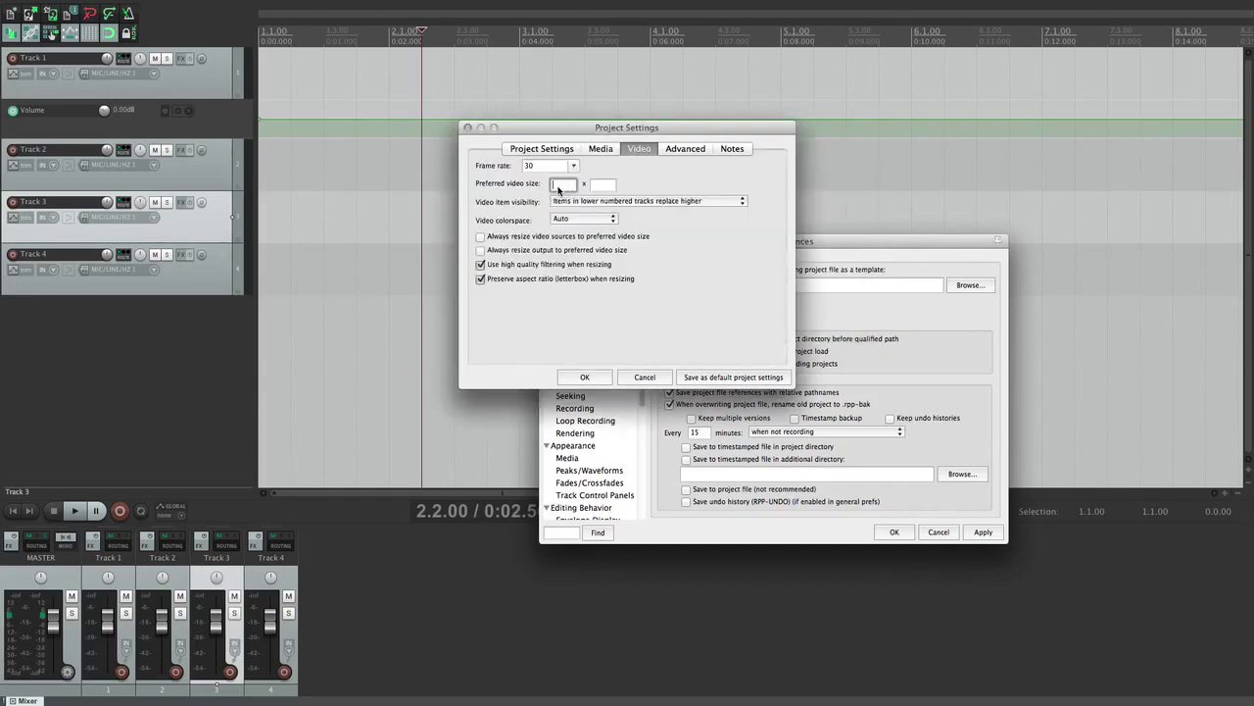
pyautogui.write('1920')
pyautogui.press('Tab')
pyautogui.click(659, 288)
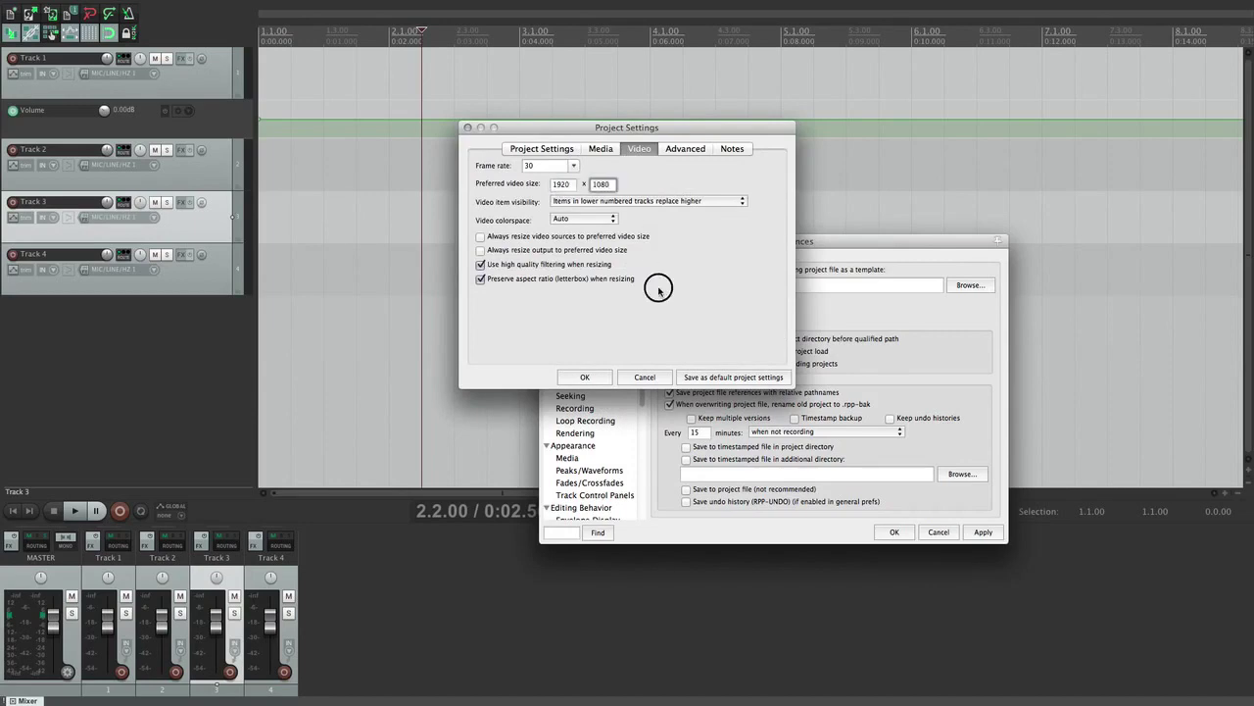
pyautogui.click(686, 149)
pyautogui.click(639, 148)
pyautogui.click(584, 377)
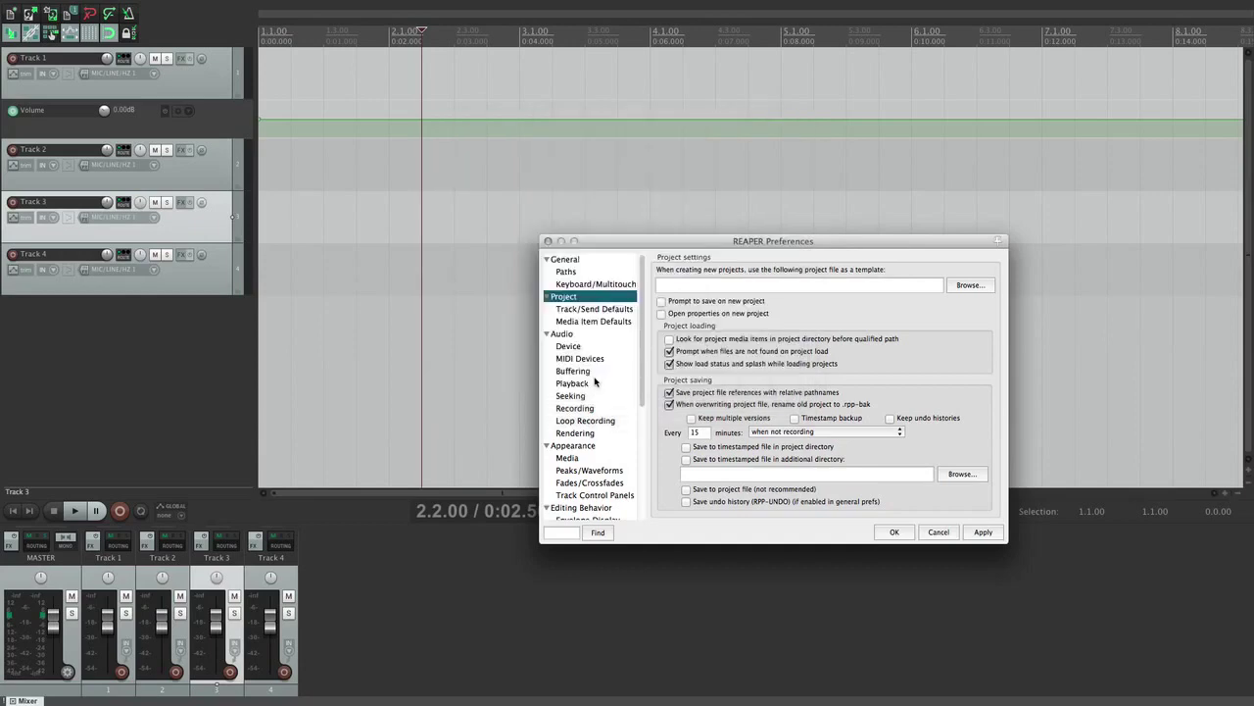
# Step: Save the current project as a project template named Tabula Rasa
pyautogui.click(206, 182)
pyautogui.moveTo(758, 241); pyautogui.dragTo(621, 141)
pyautogui.click(291, 269)
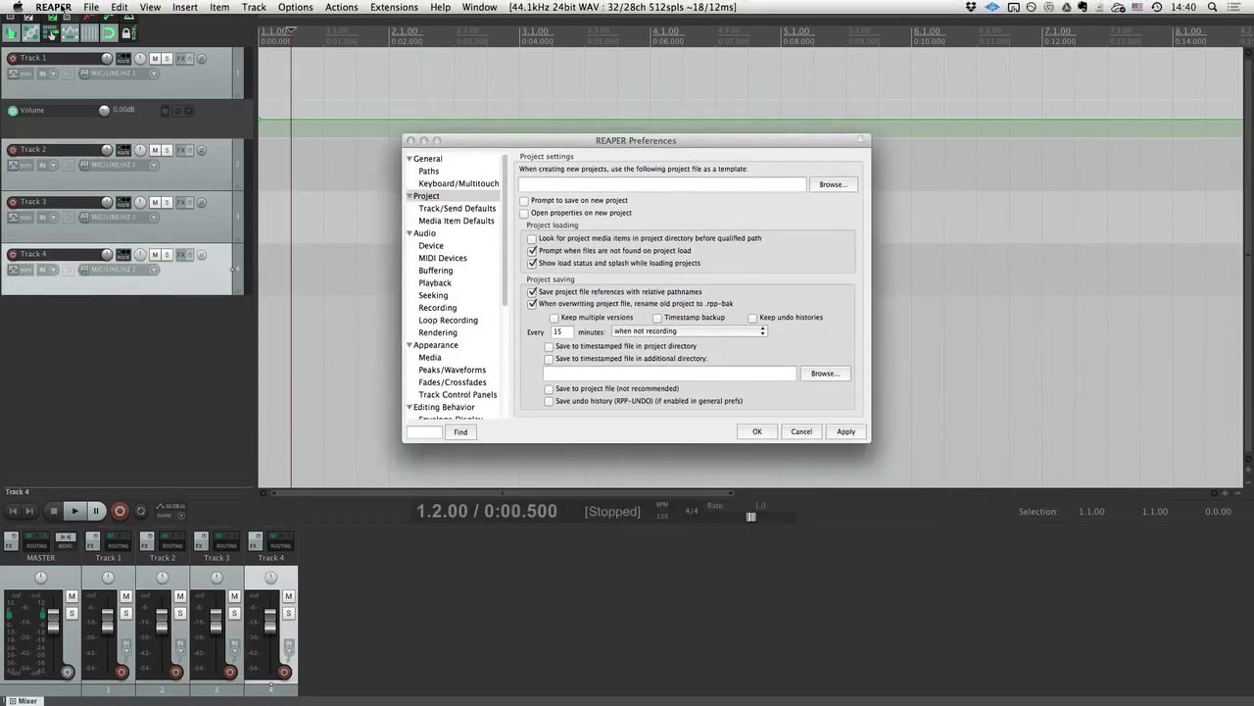
pyautogui.click(71, 8)
pyautogui.moveTo(90, 7)
pyautogui.moveTo(121, 86)
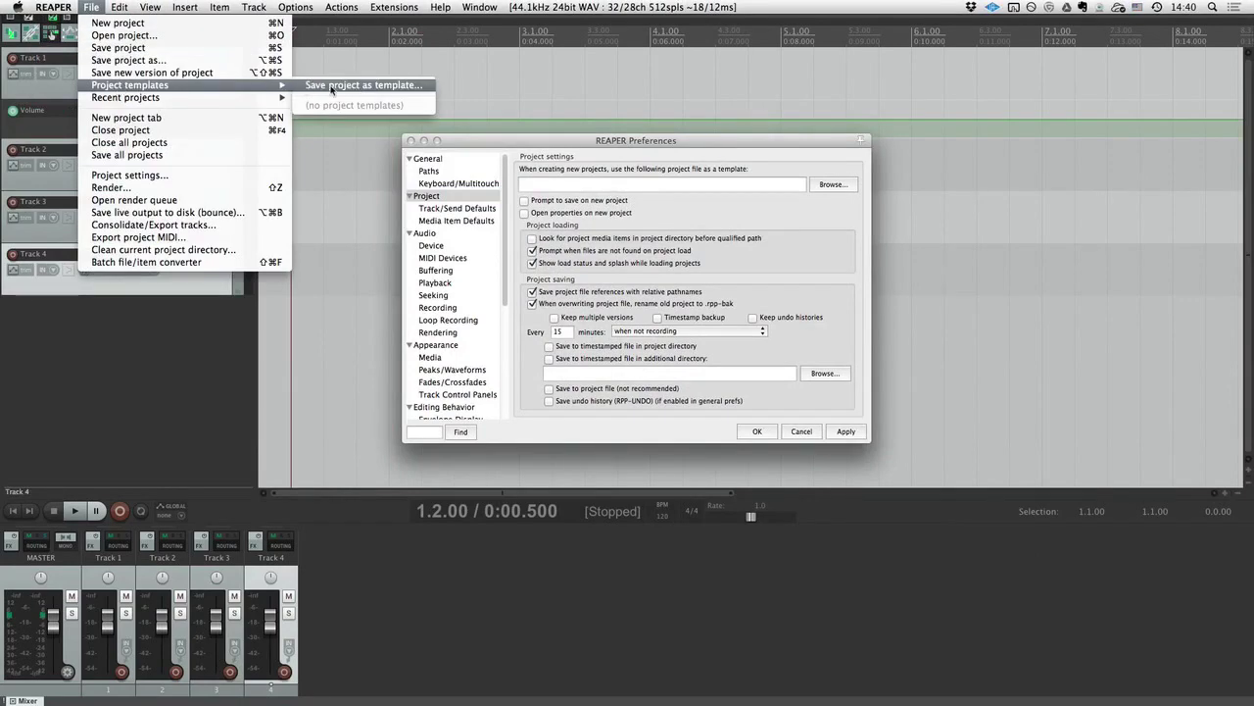
pyautogui.click(377, 88)
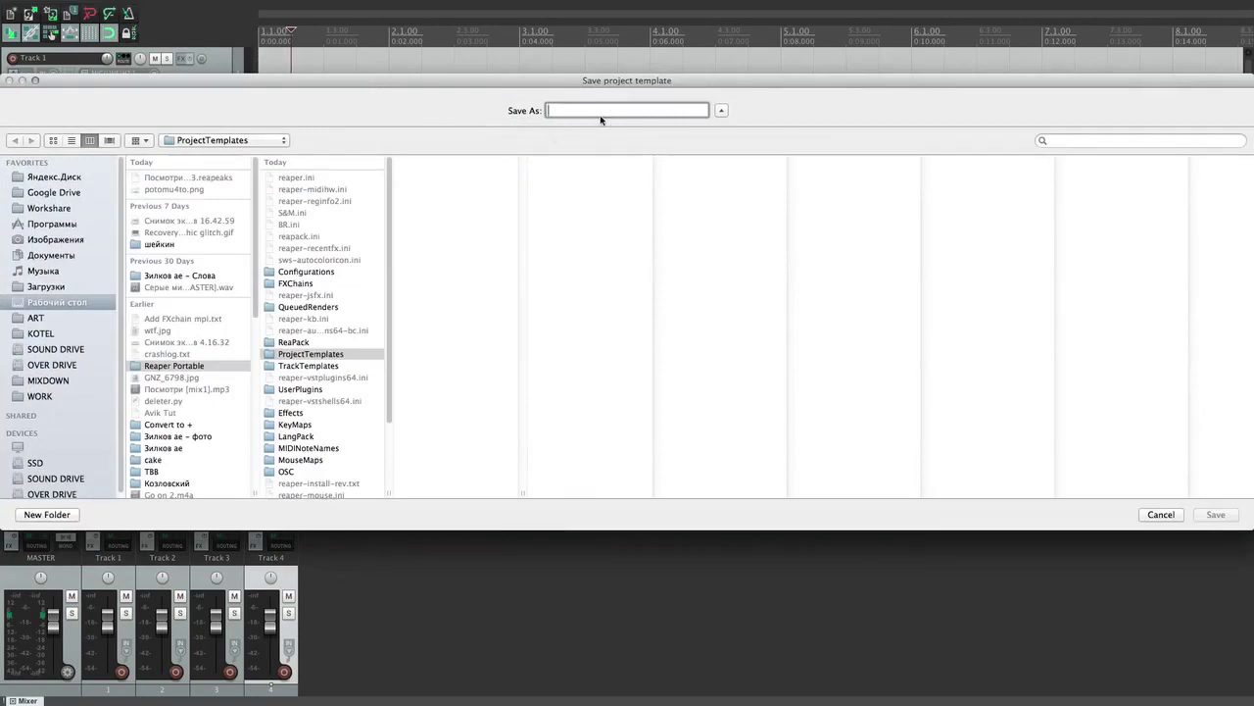
pyautogui.write('Tab')
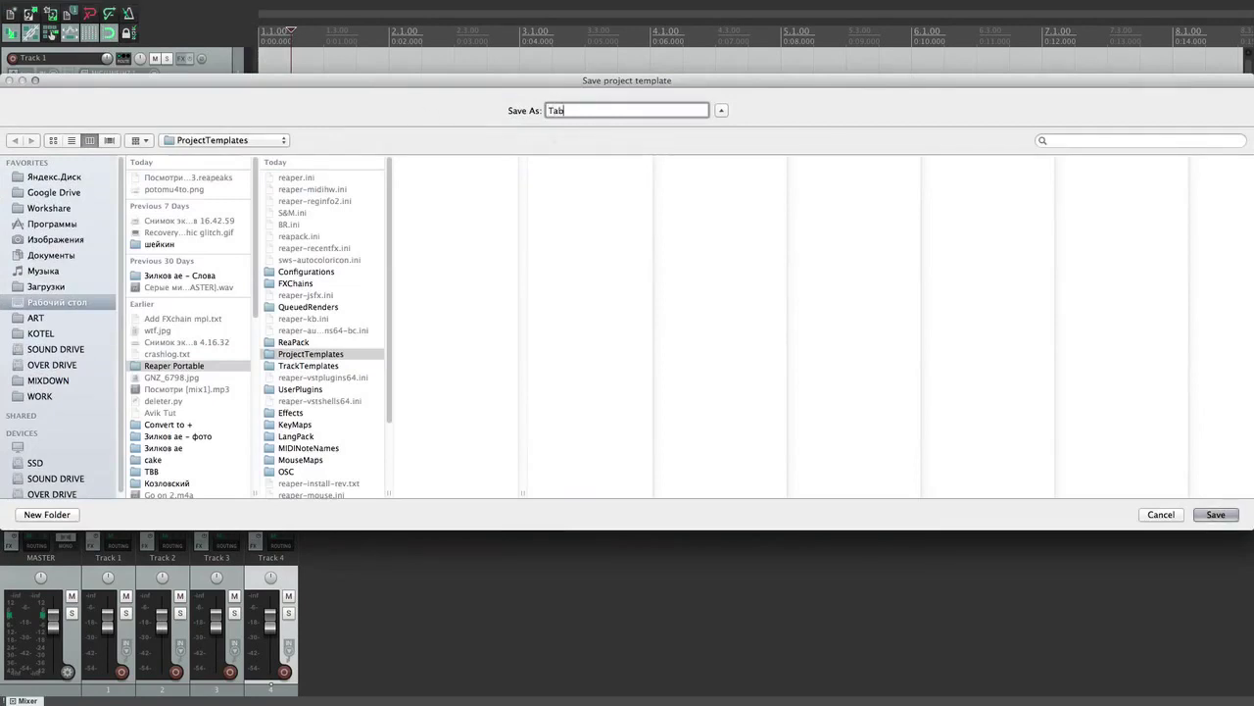
pyautogui.write('ula Rasa')
pyautogui.click(1215, 515)
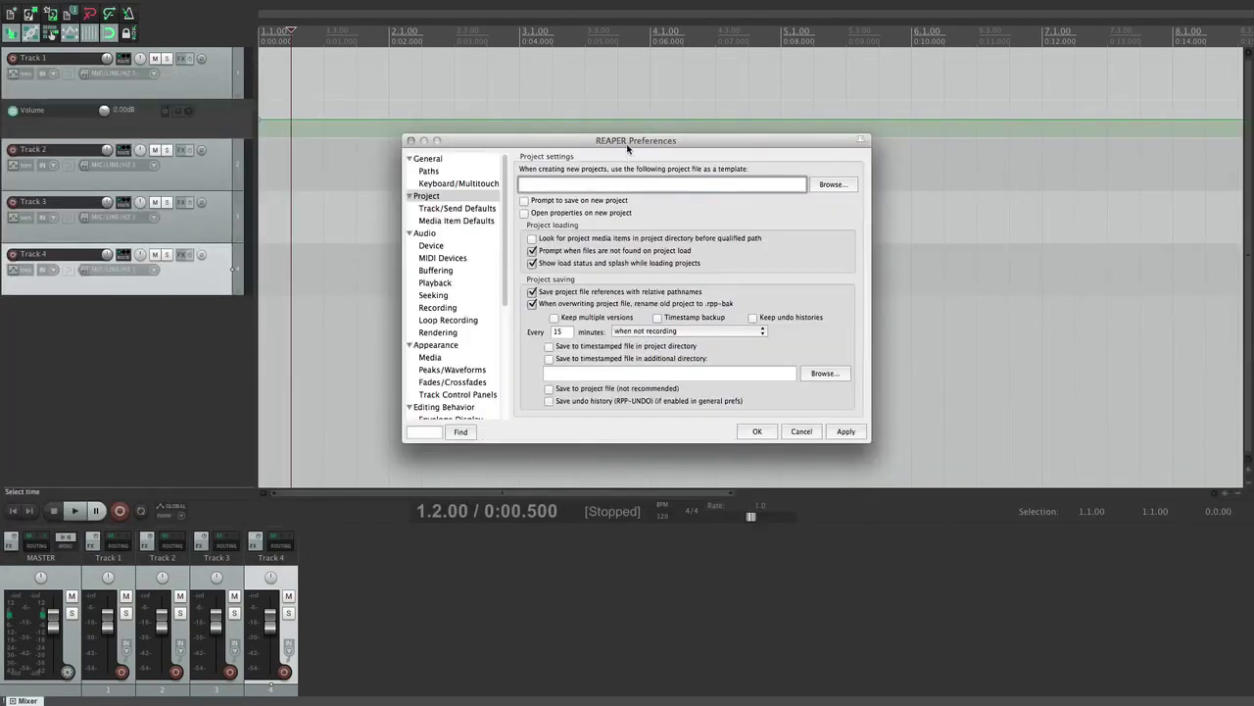
# Step: Choose Tabula Rasa.RPP from the ProjectTemplates folder as the template for new projects and accept the preferences
pyautogui.click(814, 184)
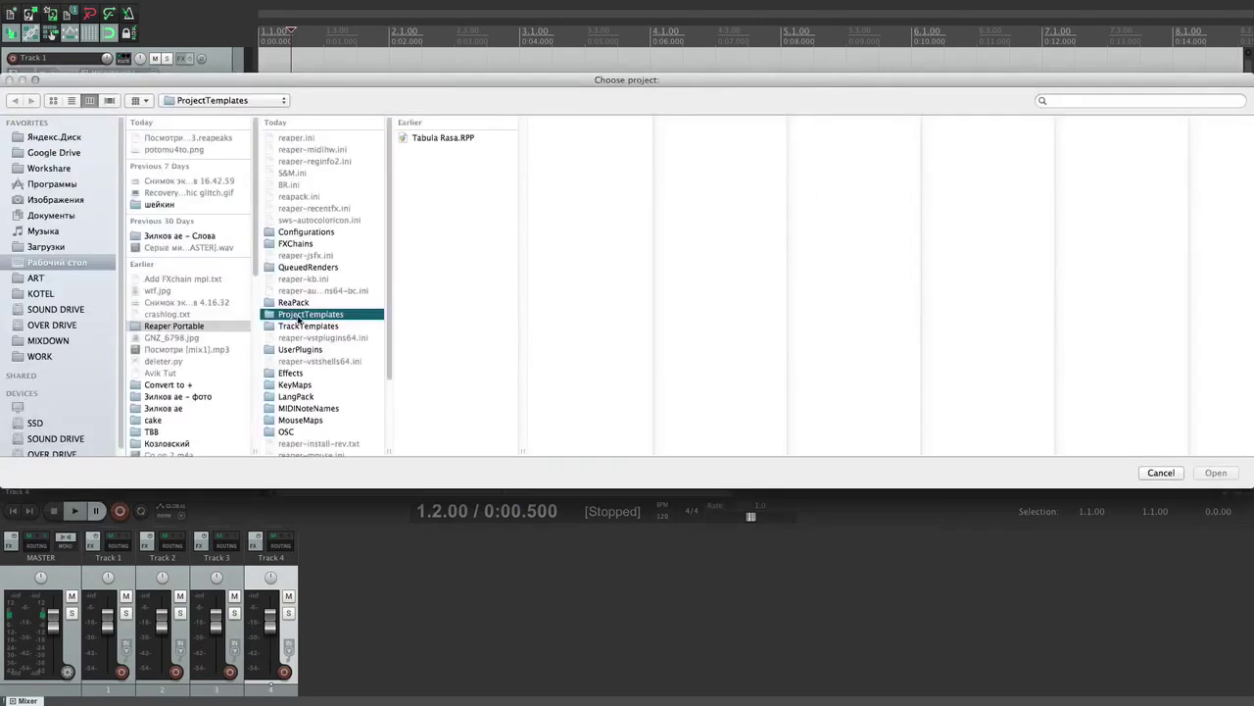
pyautogui.click(431, 138)
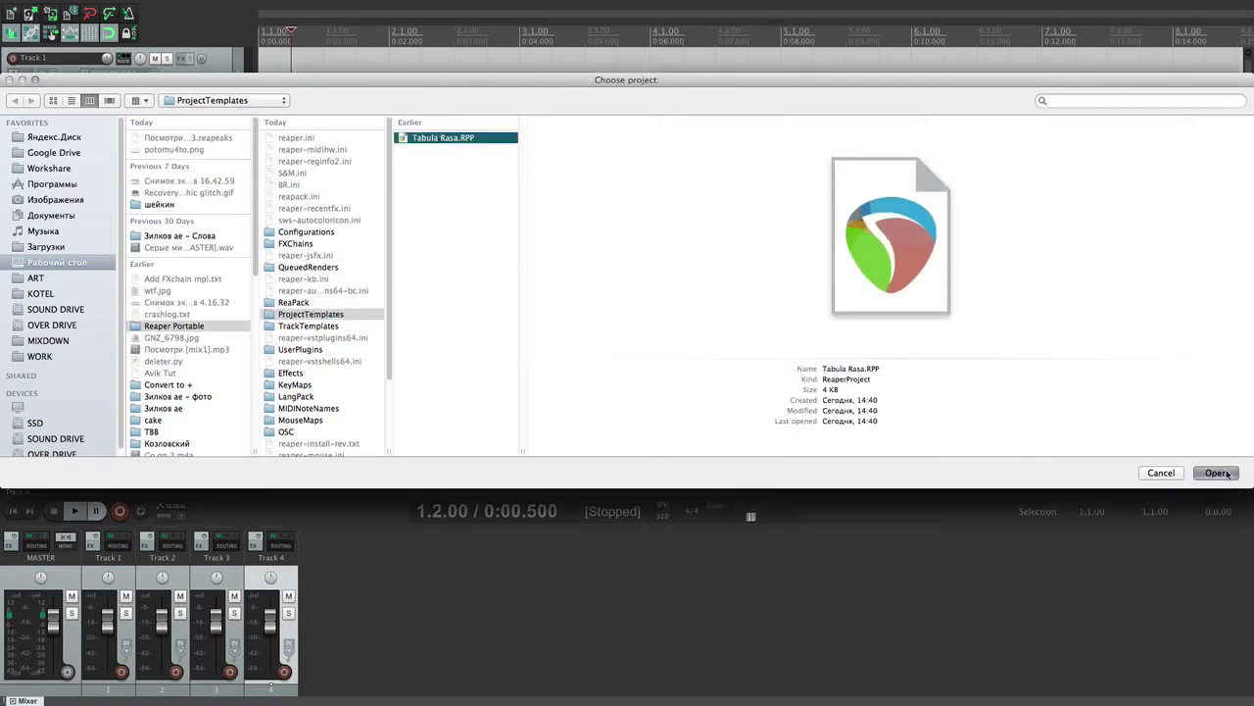
pyautogui.click(1225, 473)
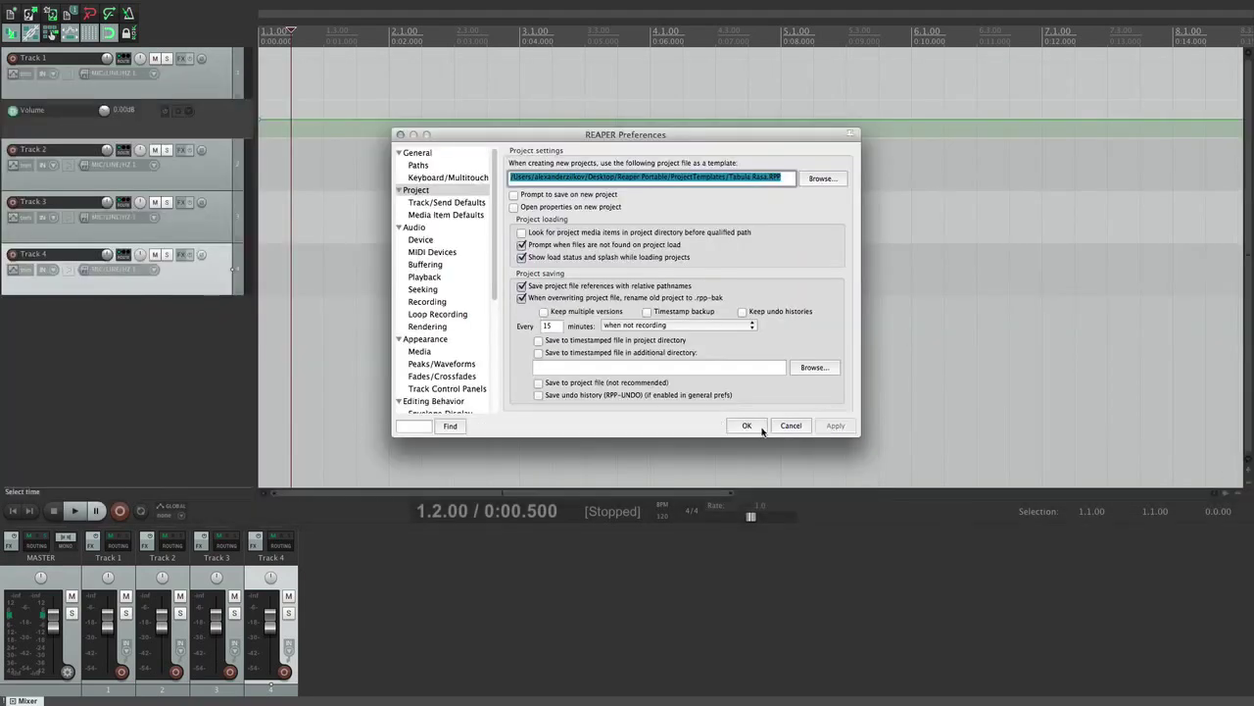
pyautogui.click(762, 428)
# Step: Create a new project without saving Tempi.RPP and place the edit cursor at 4.1.00
pyautogui.click(358, 258)
pyautogui.click(91, 7)
pyautogui.click(91, 19)
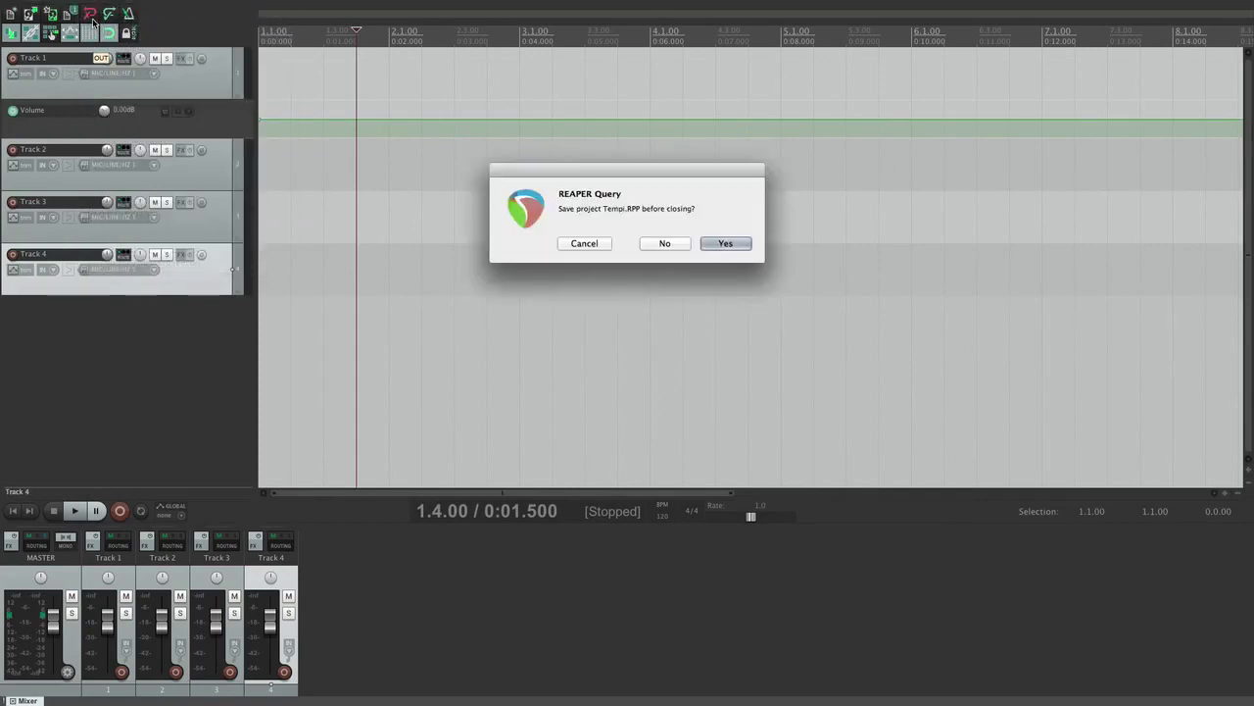
pyautogui.click(663, 243)
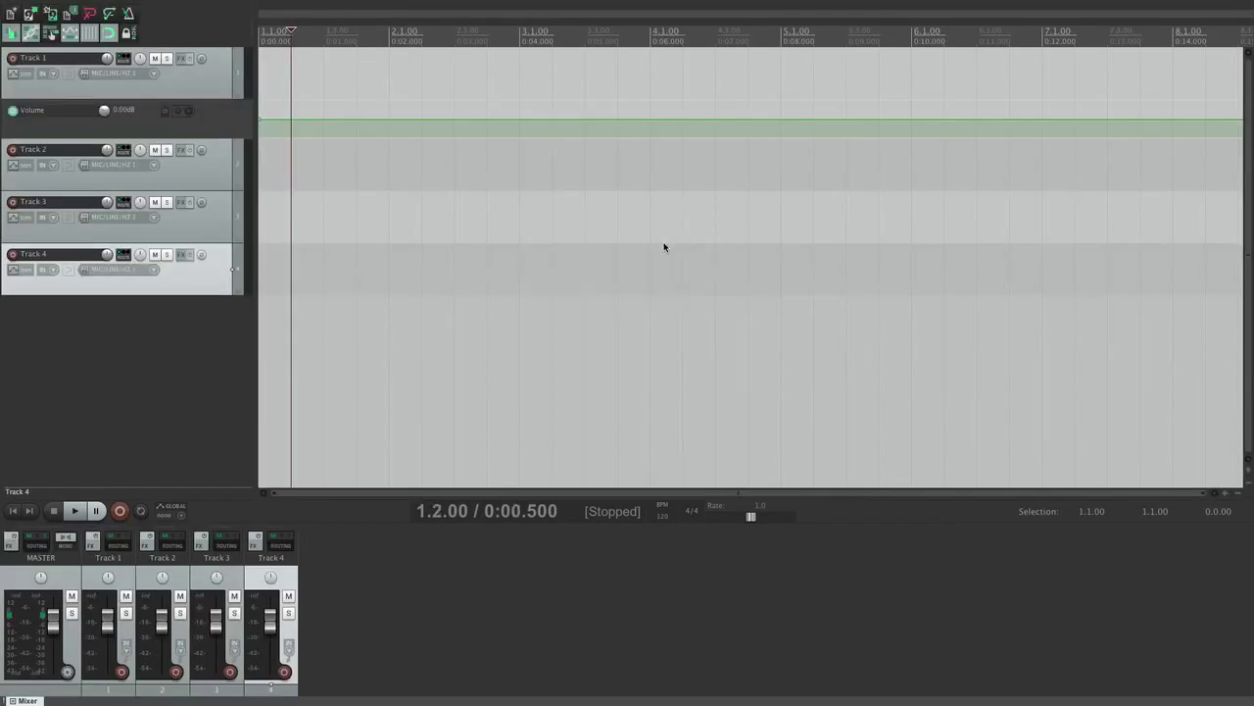
pyautogui.click(369, 258)
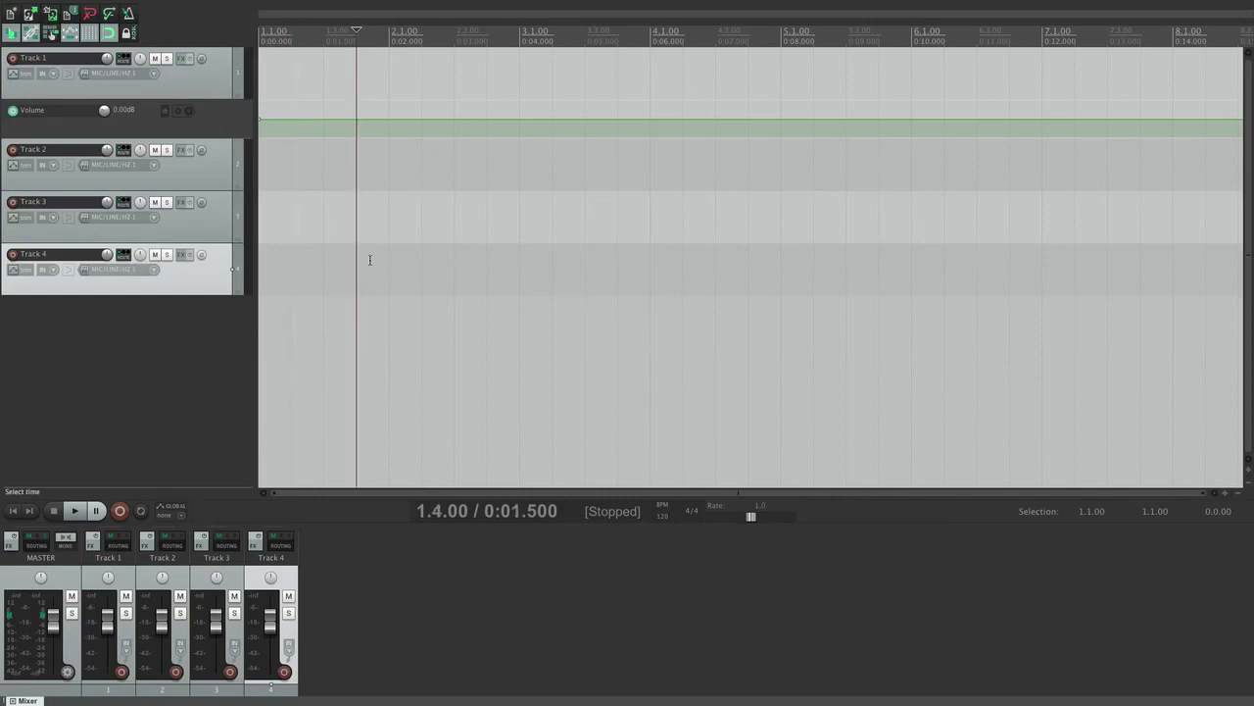
pyautogui.moveTo(914, 269); pyautogui.dragTo(585, 268)
# Step: Reopen Tempi.RPP from the recent projects
pyautogui.click(90, 7)
pyautogui.moveTo(196, 97)
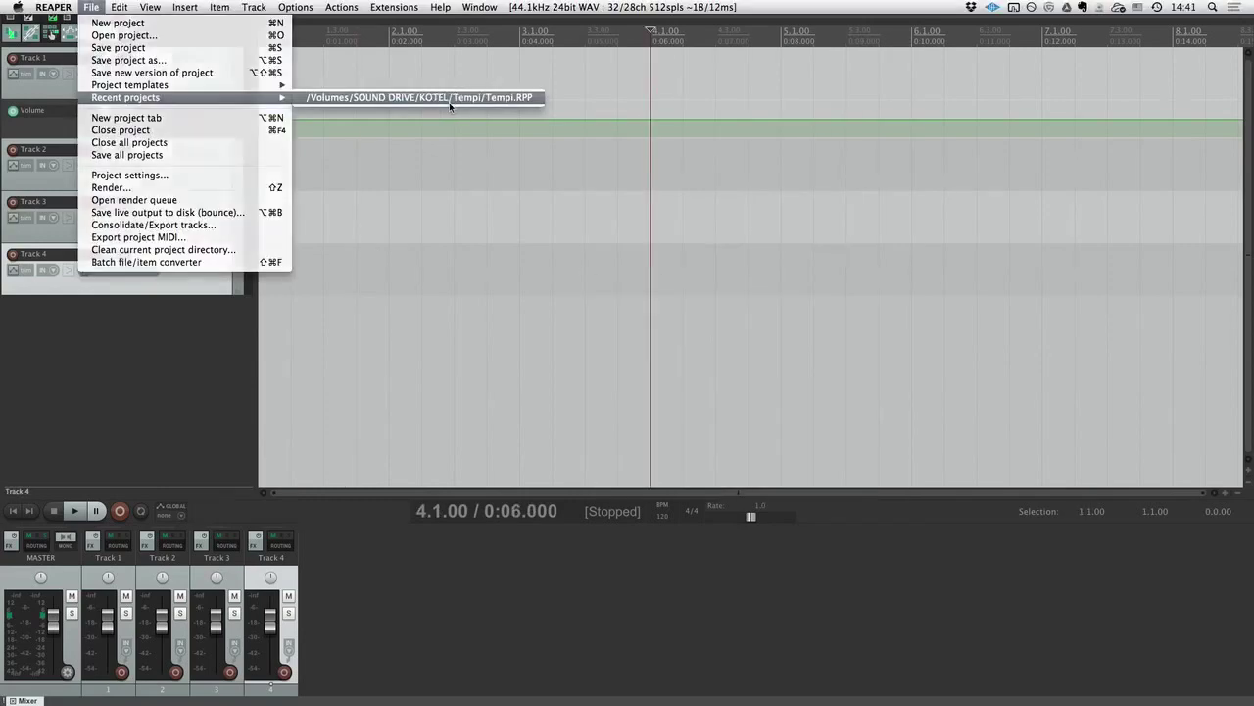
pyautogui.click(449, 98)
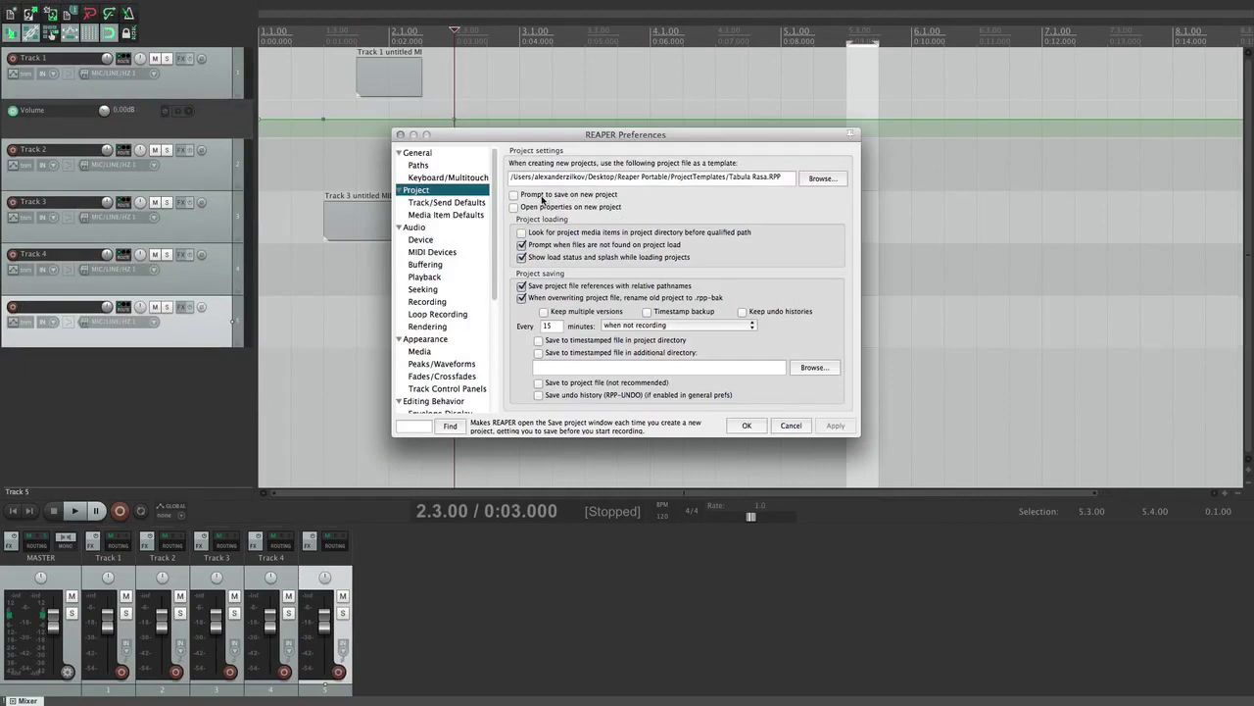
# Step: Enable and apply the preference to prompt for saving on new projects, and create a new project
pyautogui.click(542, 197)
pyautogui.click(835, 425)
pyautogui.click(261, 137)
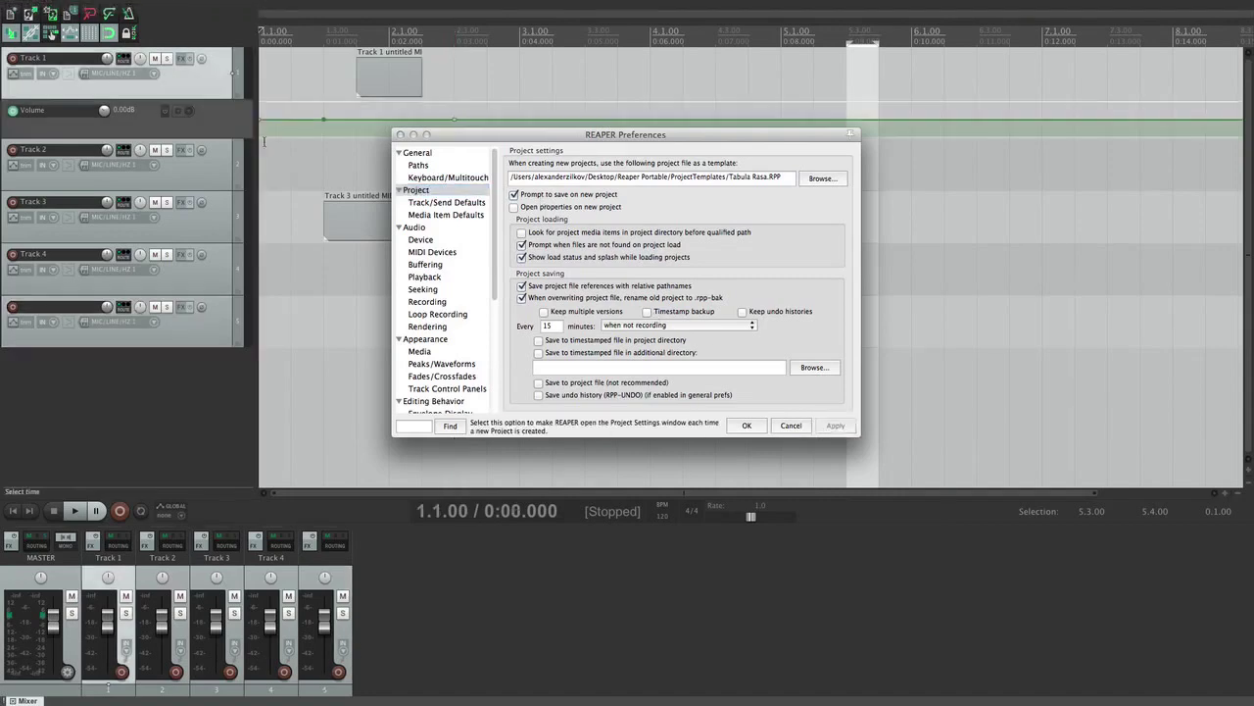
pyautogui.click(98, 5)
pyautogui.click(97, 25)
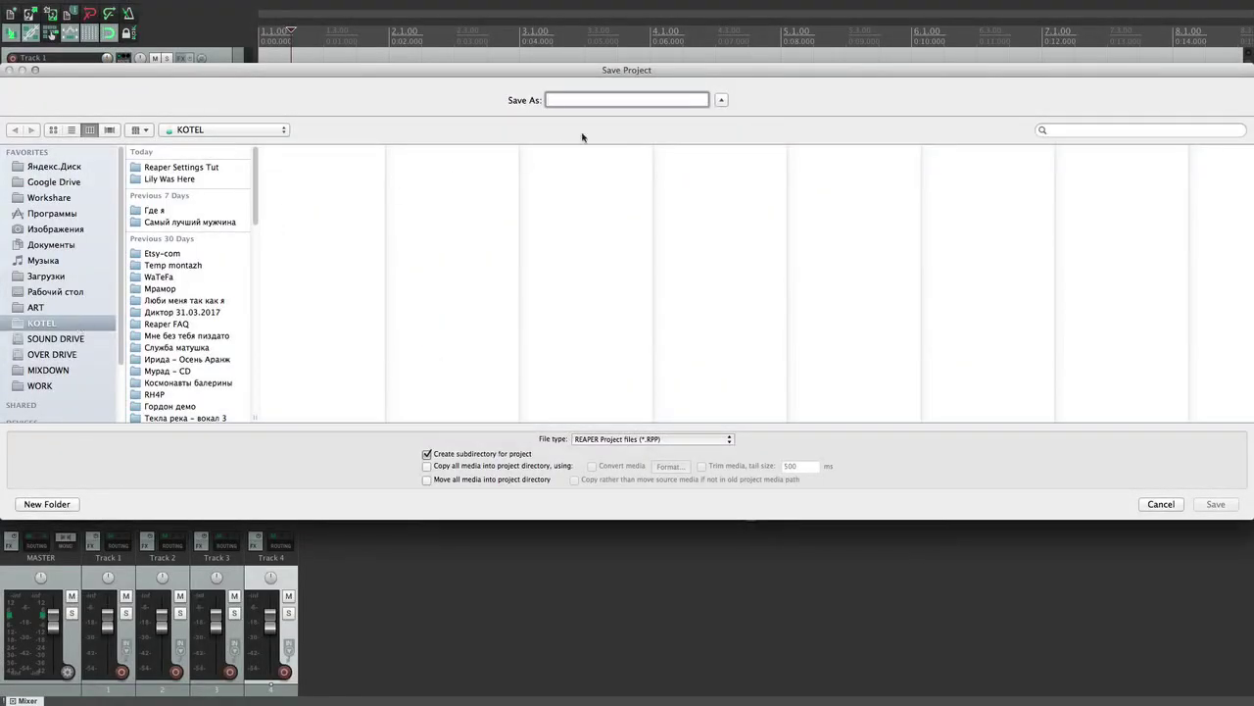
# Step: Turn off subdirectory creation for saving in the KOTEL folder, and enter and clear a trial project name
pyautogui.moveTo(639, 70); pyautogui.dragTo(706, 78)
pyautogui.click(107, 330)
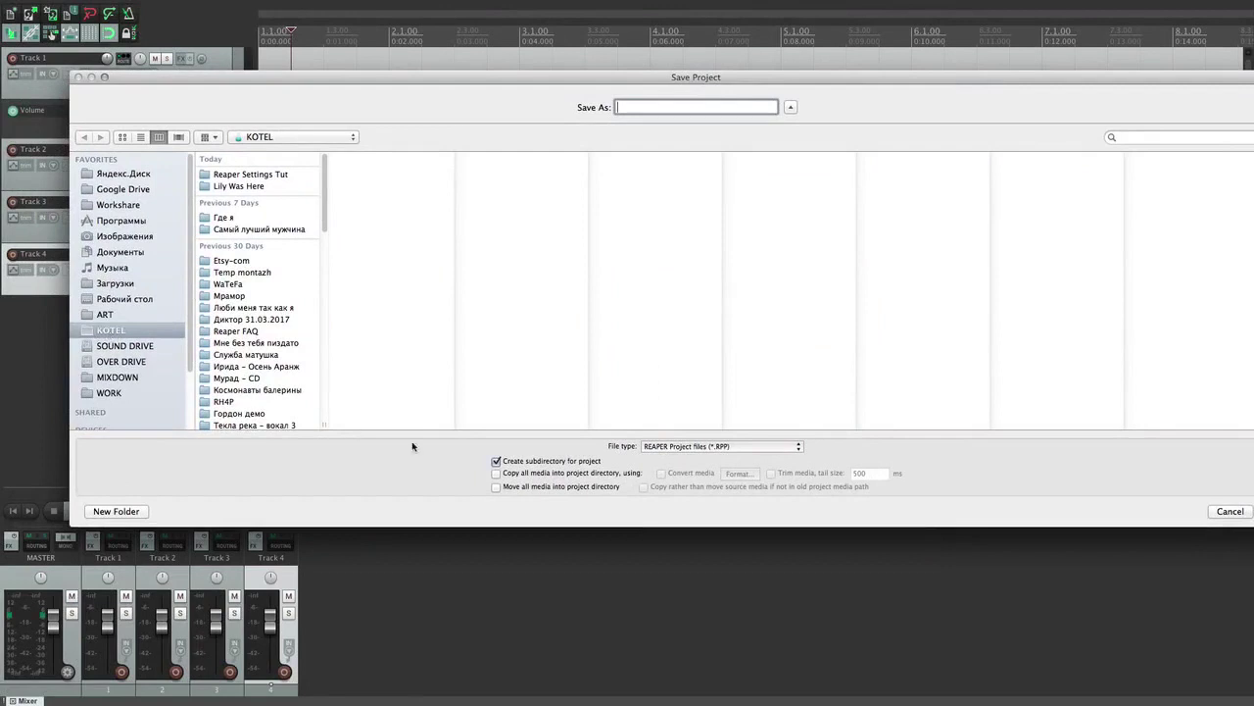
pyautogui.click(495, 461)
pyautogui.click(659, 103)
pyautogui.write('dosfhbdufgv')
pyautogui.moveTo(692, 107); pyautogui.dragTo(591, 110)
pyautogui.press('BackSpace')
# Step: Enter lalala as the project name and toggle subdirectory creation on and off
pyautogui.click(496, 462)
pyautogui.write('lalala')
pyautogui.moveTo(657, 106)
pyautogui.mouseDown()
pyautogui.moveTo(617, 106)
pyautogui.moveTo(663, 104)
pyautogui.mouseUp()
pyautogui.click(529, 460)
# Step: Enable copying all media into the project directory with conversion, and view the available conversion formats
pyautogui.click(515, 475)
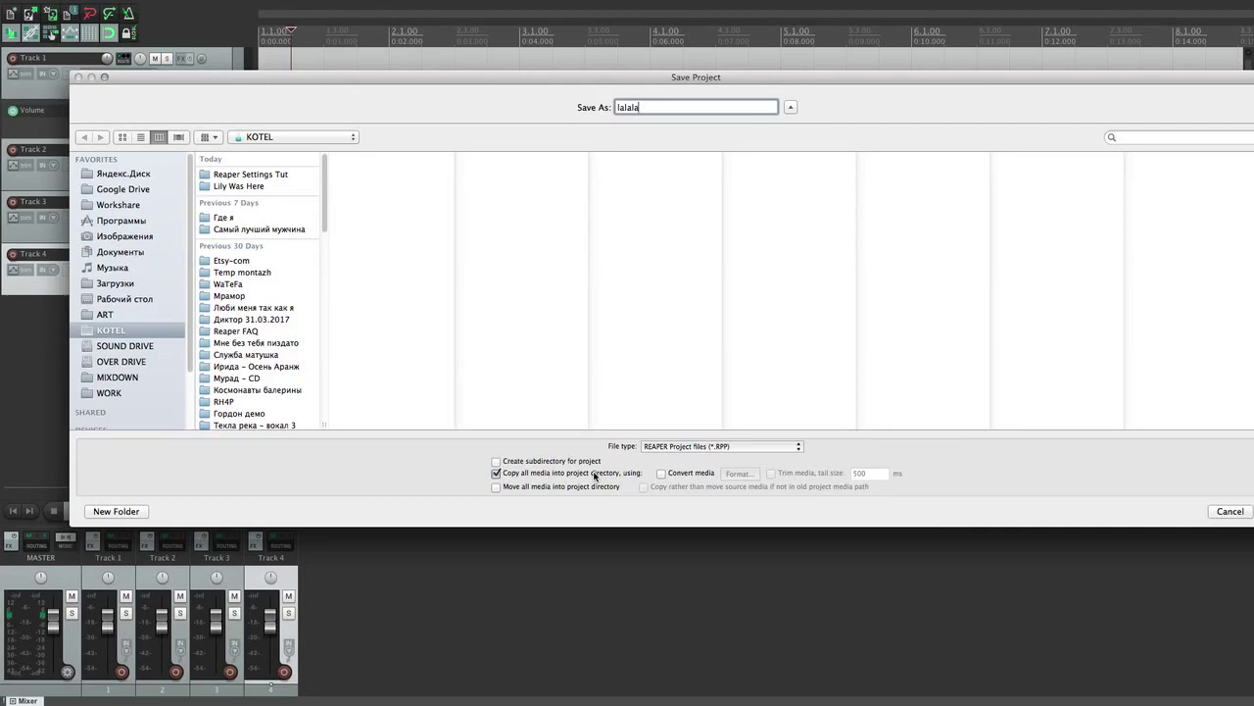
pyautogui.click(661, 473)
pyautogui.click(739, 474)
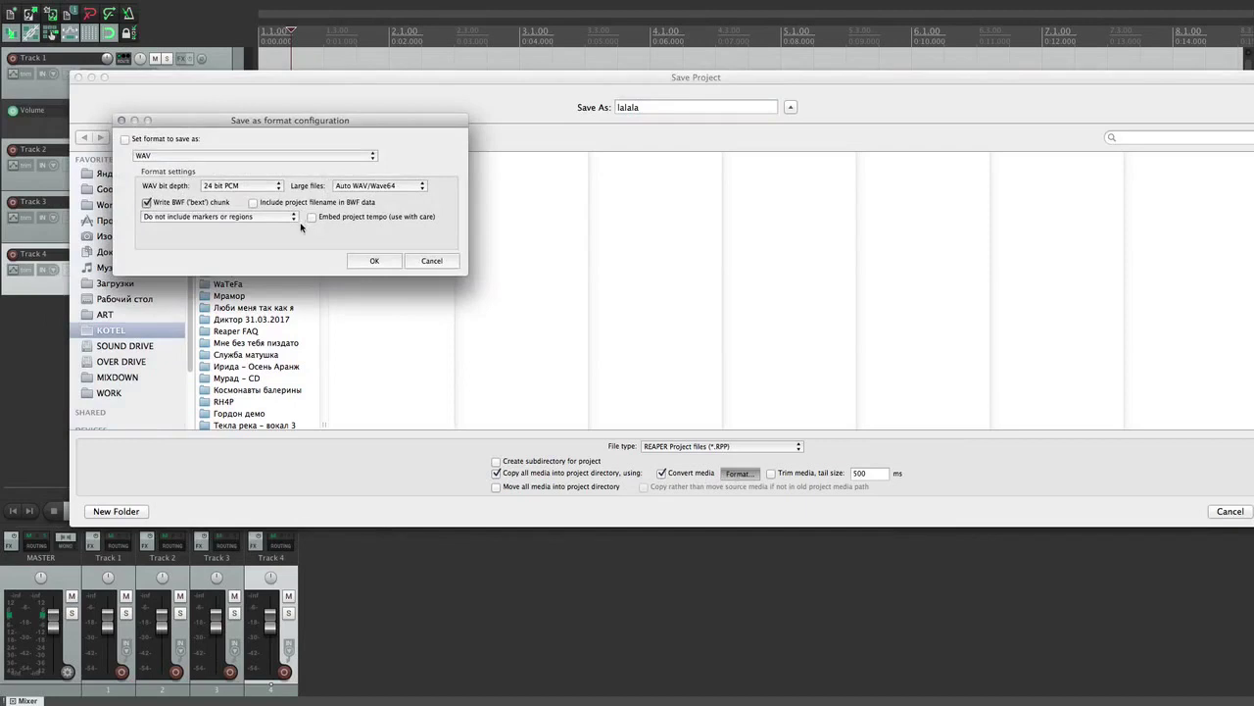
pyautogui.click(181, 154)
pyautogui.click(436, 267)
pyautogui.click(425, 267)
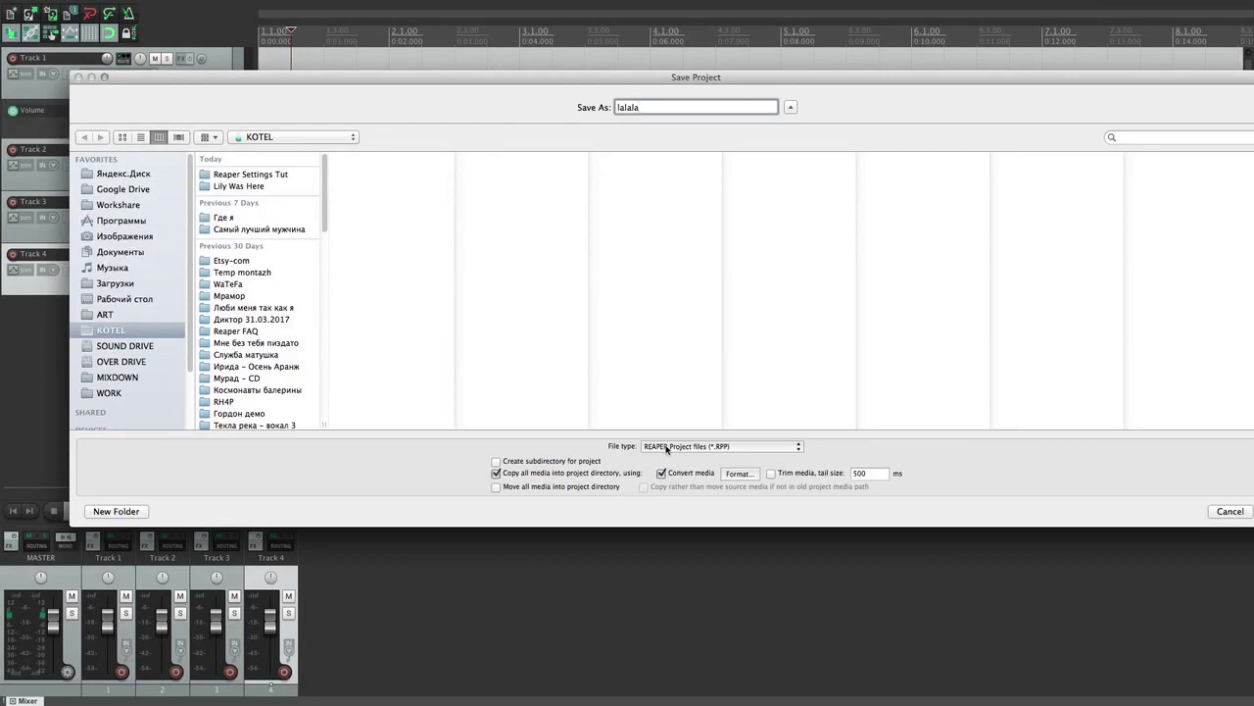
# Step: Try MP3 (encoder by LAME project) as the media conversion format and cancel the format configuration
pyautogui.click(738, 473)
pyautogui.click(221, 155)
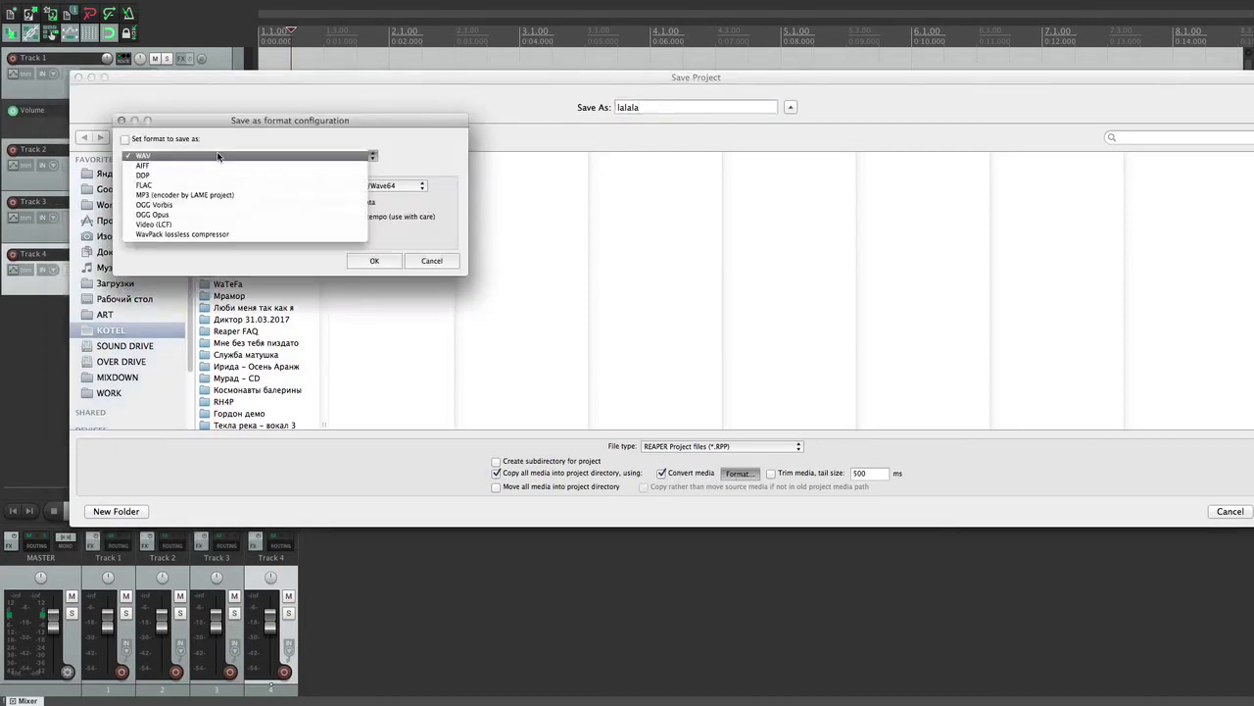
pyautogui.click(280, 194)
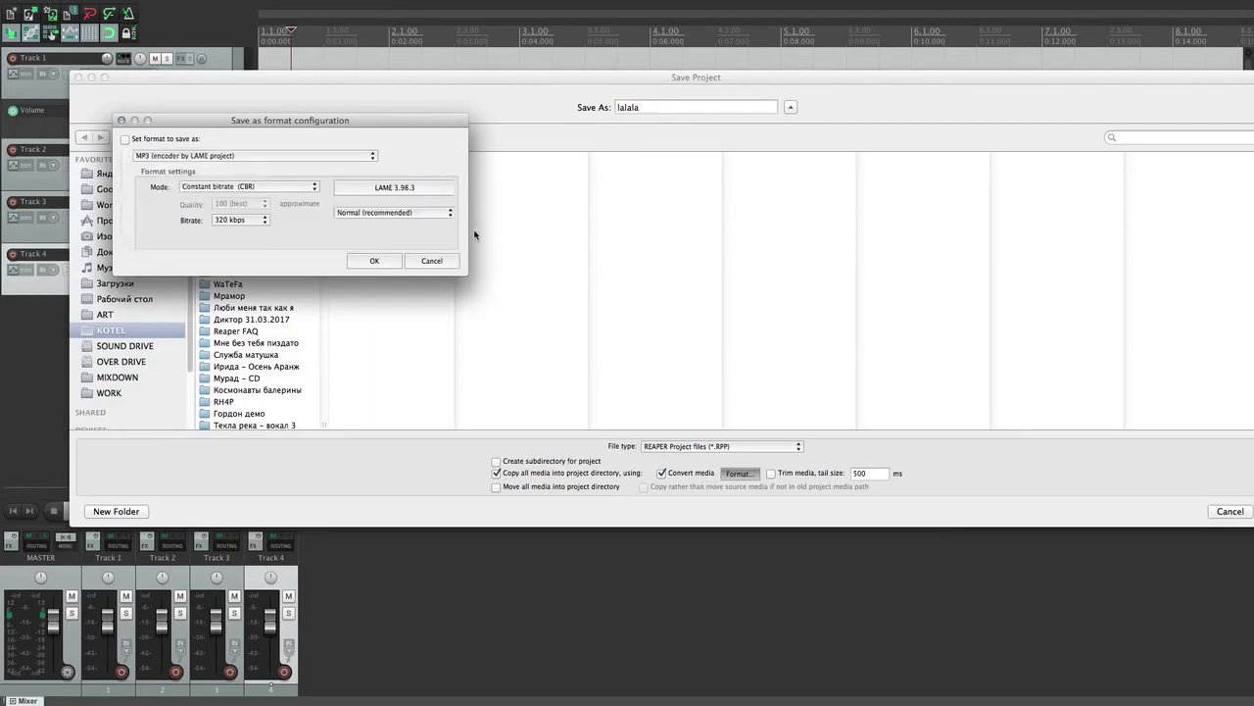
pyautogui.click(431, 261)
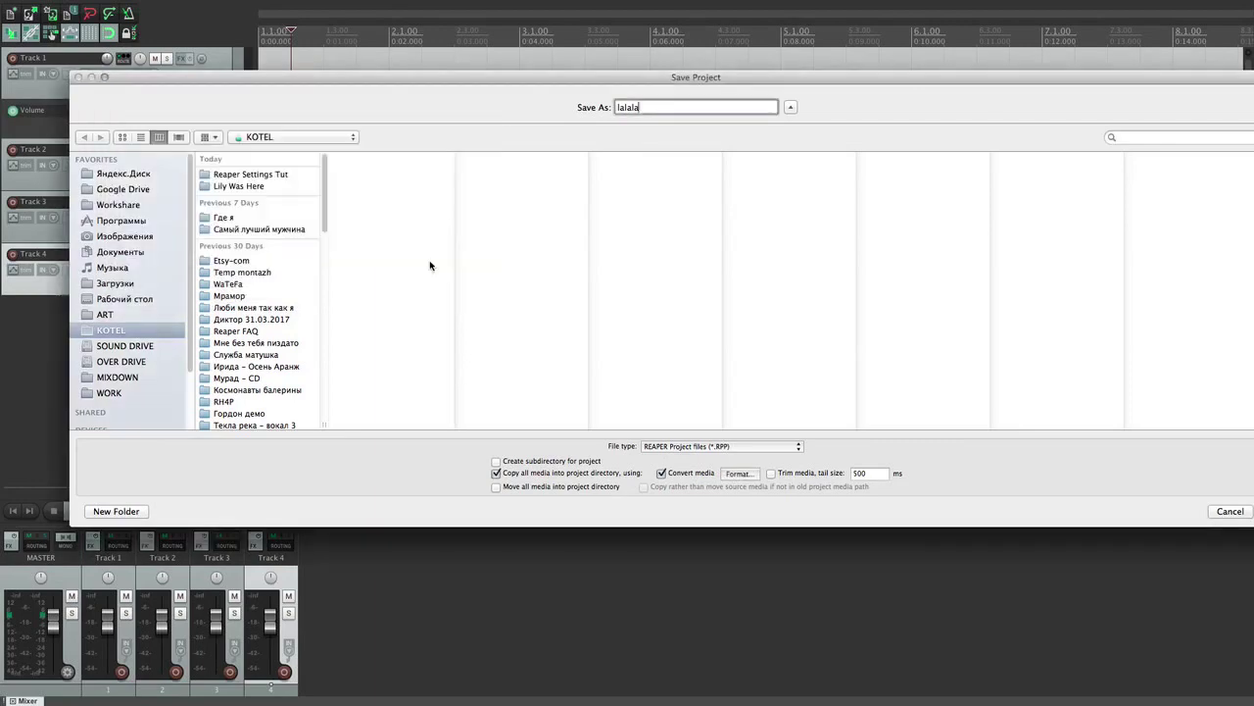
# Step: Turn off copying media, enable moving all media into the project directory, and dismiss the project save dialog
pyautogui.click(496, 473)
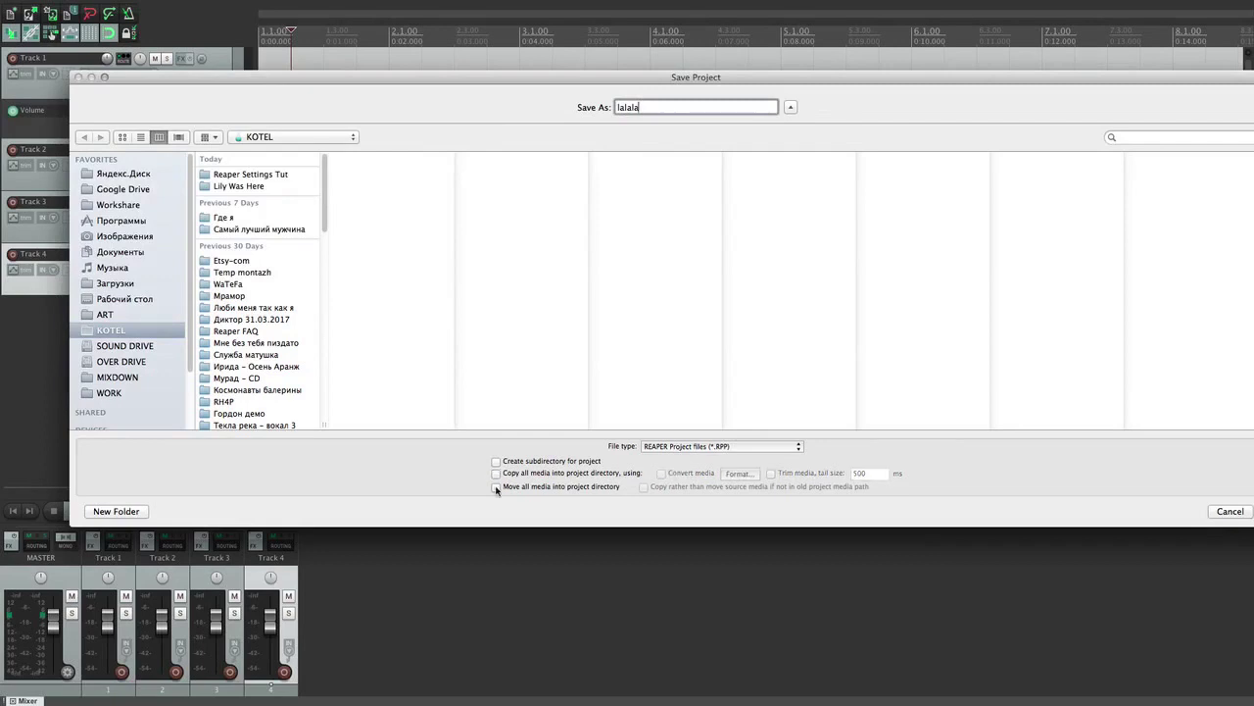
pyautogui.click(495, 487)
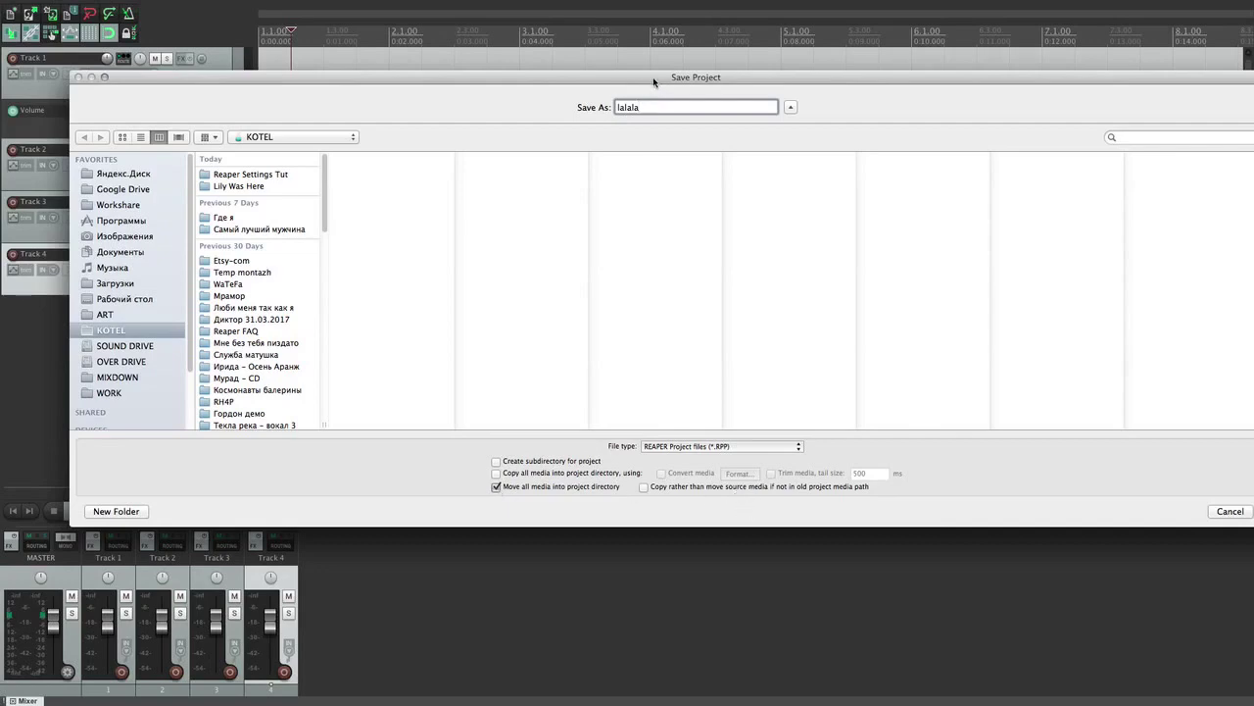
pyautogui.moveTo(655, 82); pyautogui.dragTo(621, 23)
pyautogui.click(448, 499)
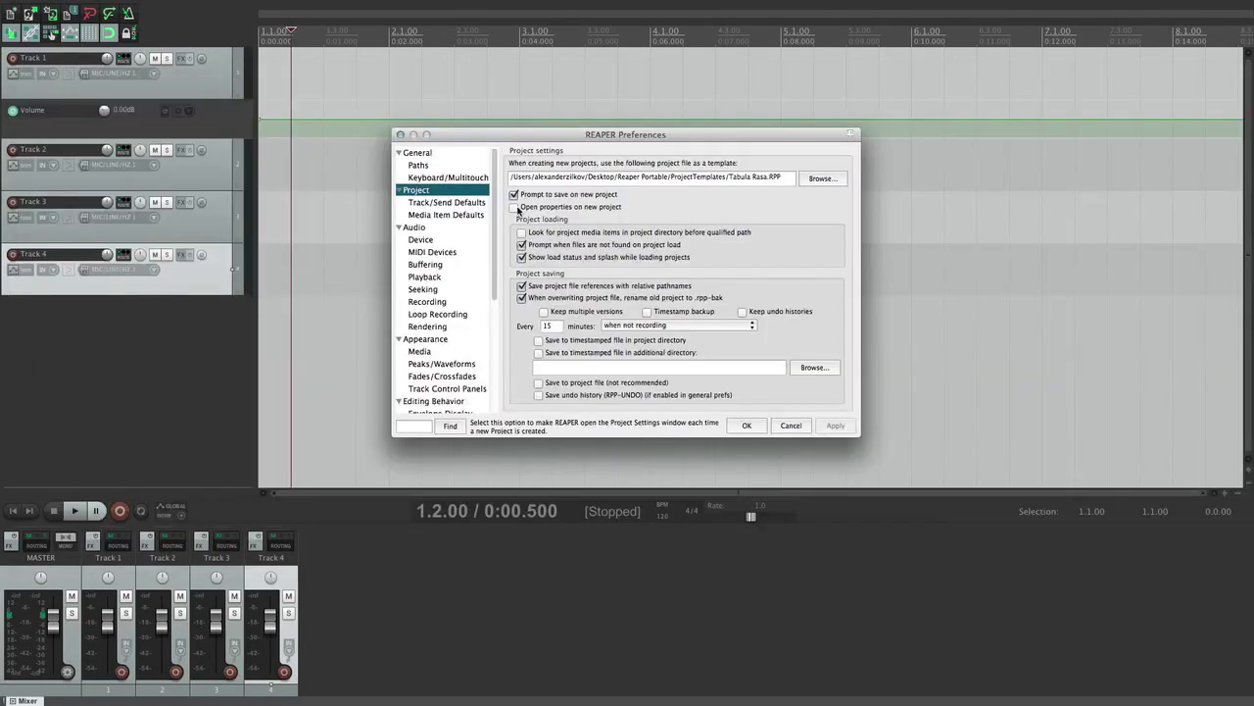
# Step: Enable the option to open properties on new projects, and show the general page of the project settings
pyautogui.click(514, 208)
pyautogui.click(325, 166)
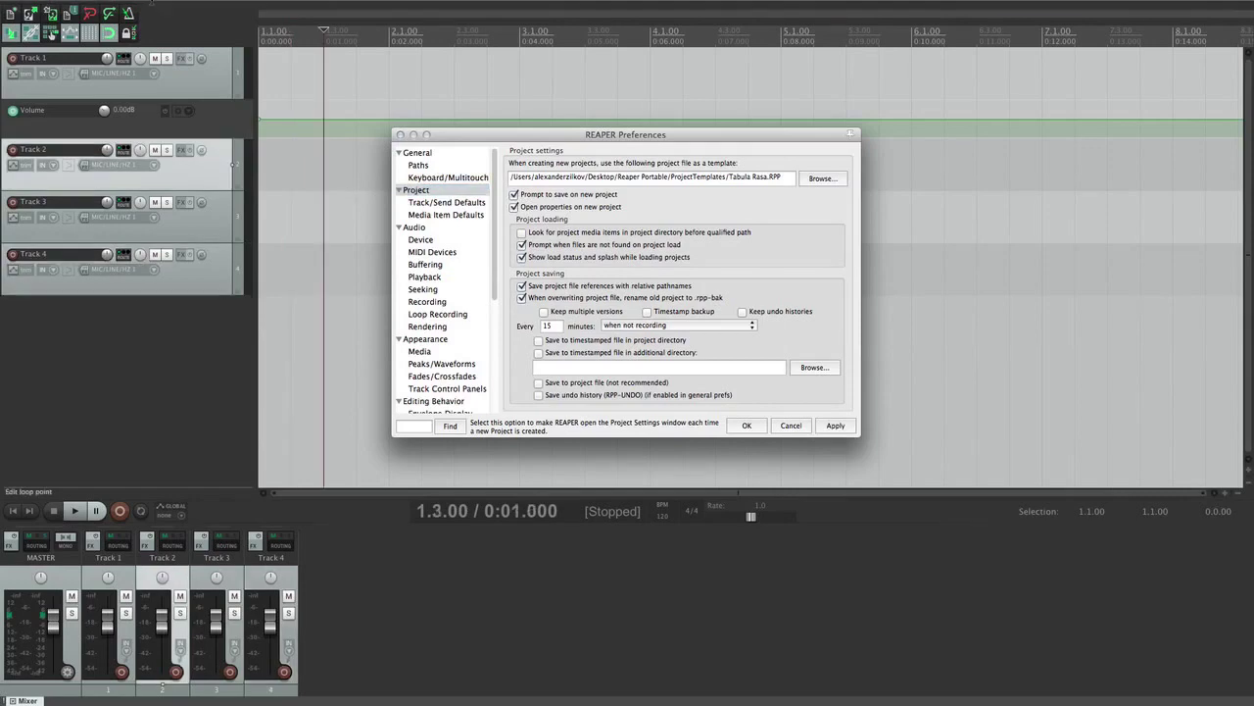
pyautogui.click(90, 7)
pyautogui.click(130, 176)
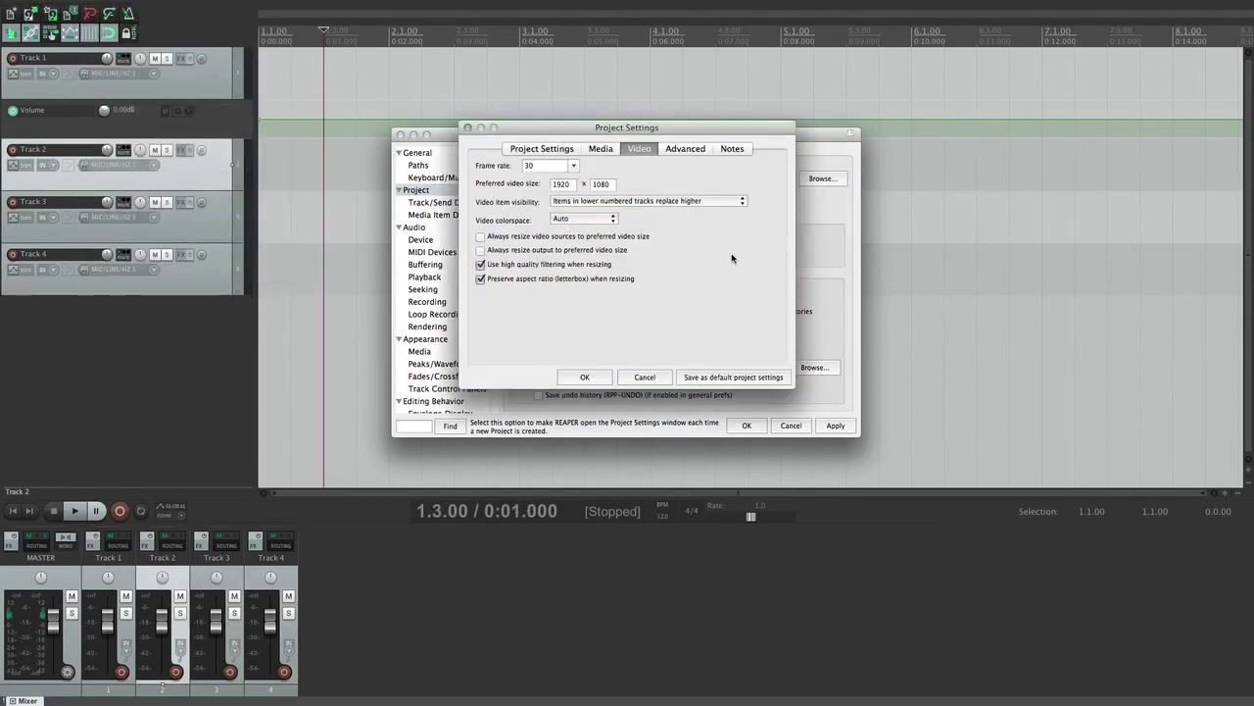
pyautogui.click(539, 148)
pyautogui.click(625, 149)
pyautogui.click(540, 150)
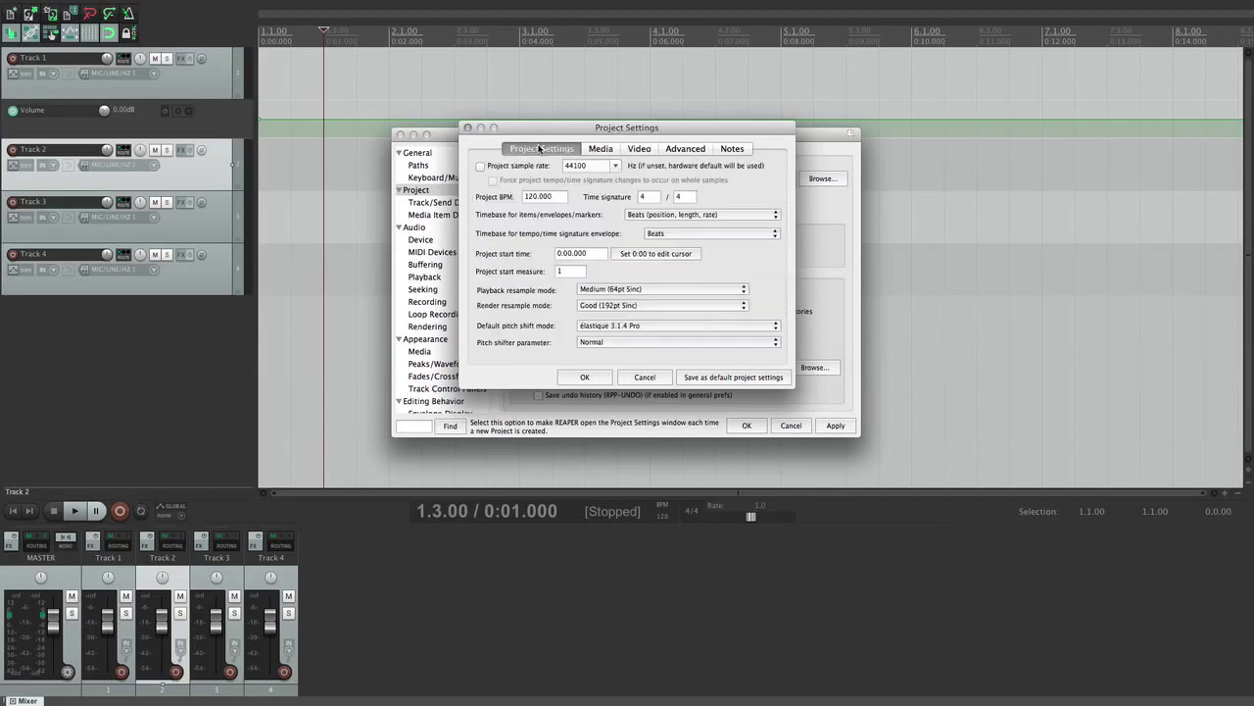
# Step: Close the project settings and try the option to look for project media items in the project directory before the qualified path
pyautogui.click(468, 127)
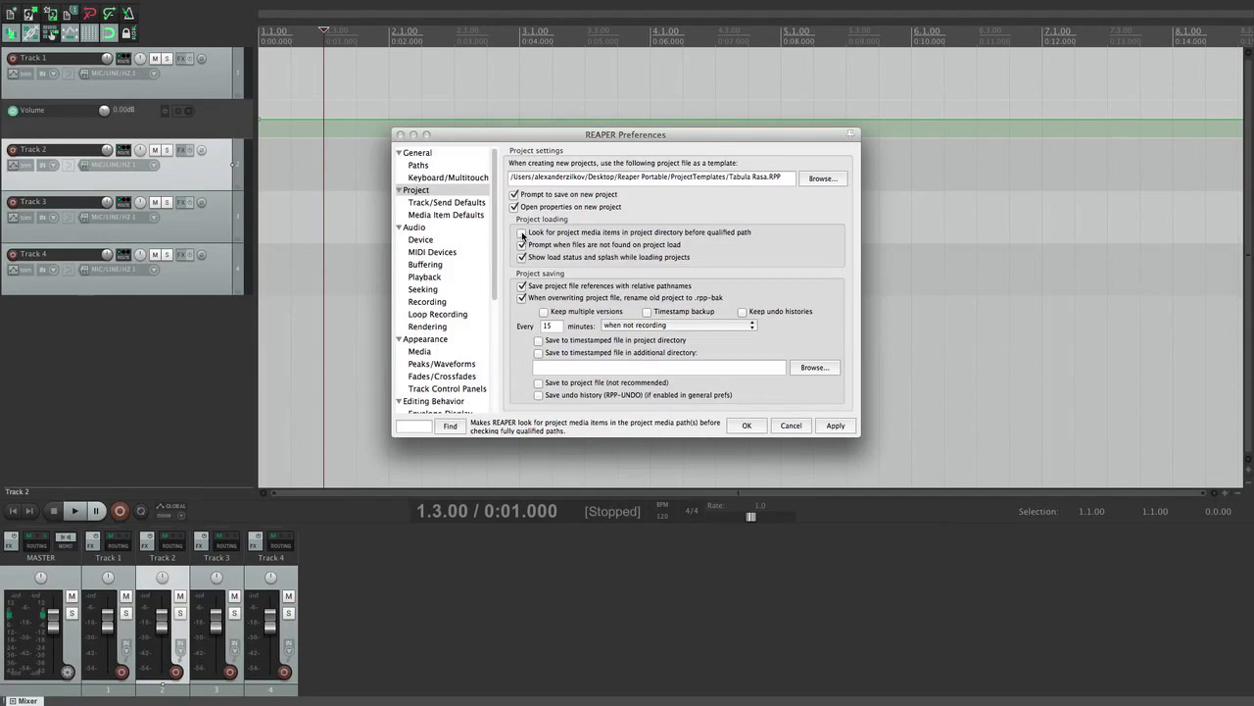
pyautogui.click(522, 232)
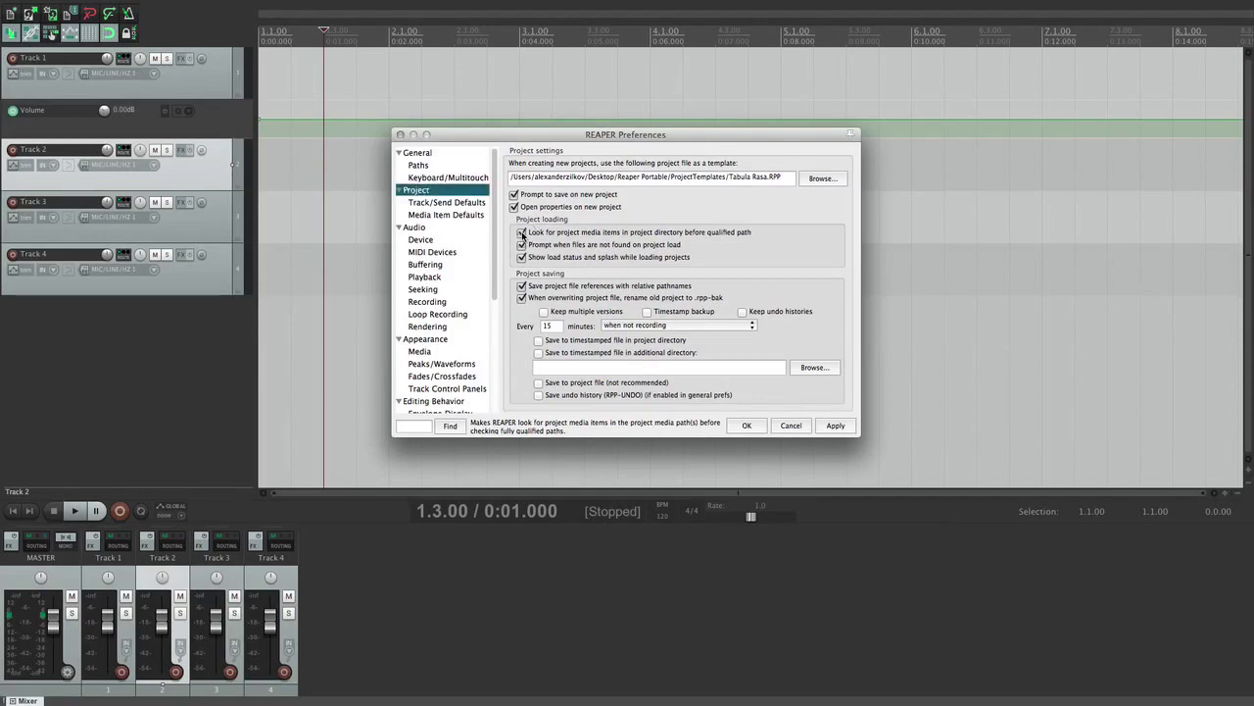
pyautogui.click(521, 232)
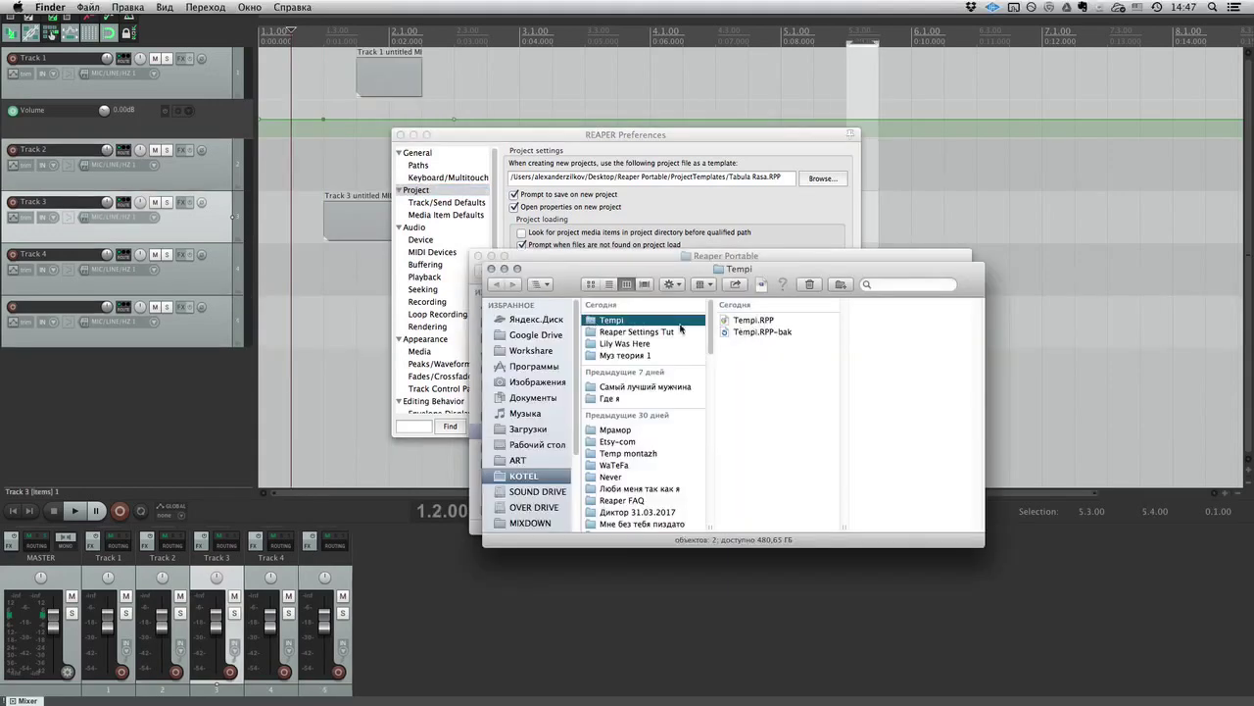
# Step: Inspect the backup file Tempi.RPP-bak in the Tempi folder and close both Finder windows
pyautogui.click(763, 337)
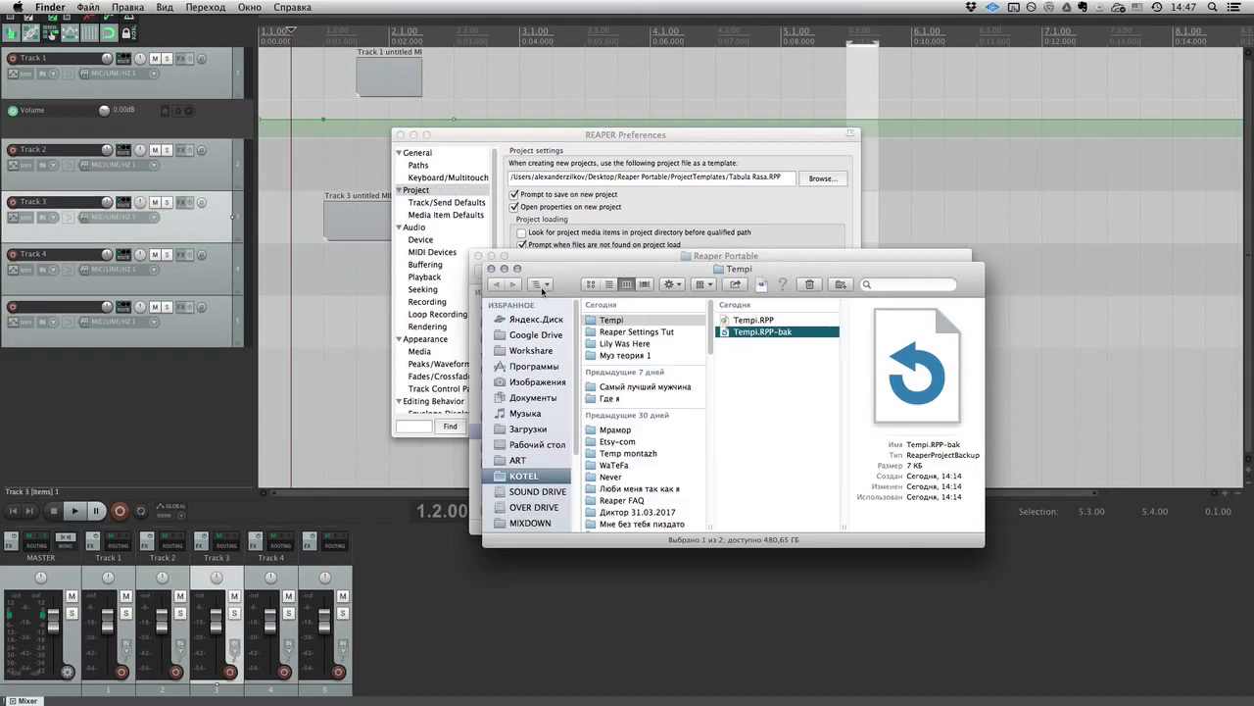
pyautogui.click(491, 268)
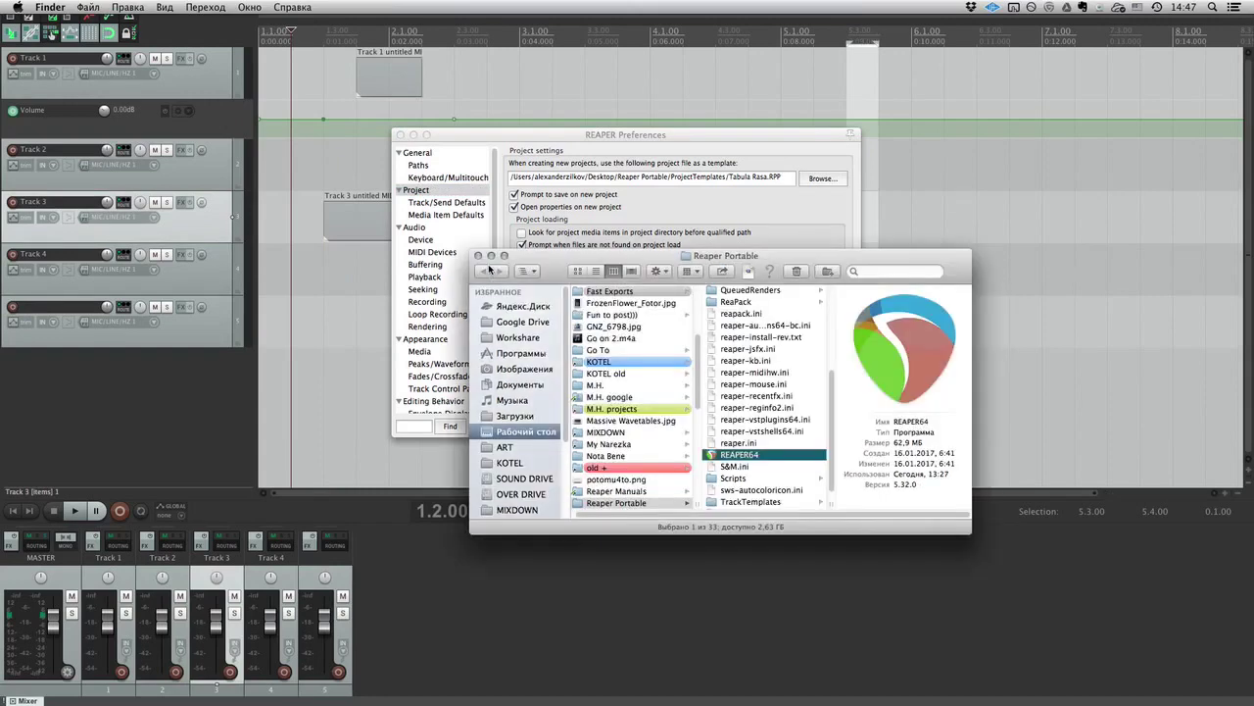
pyautogui.click(477, 255)
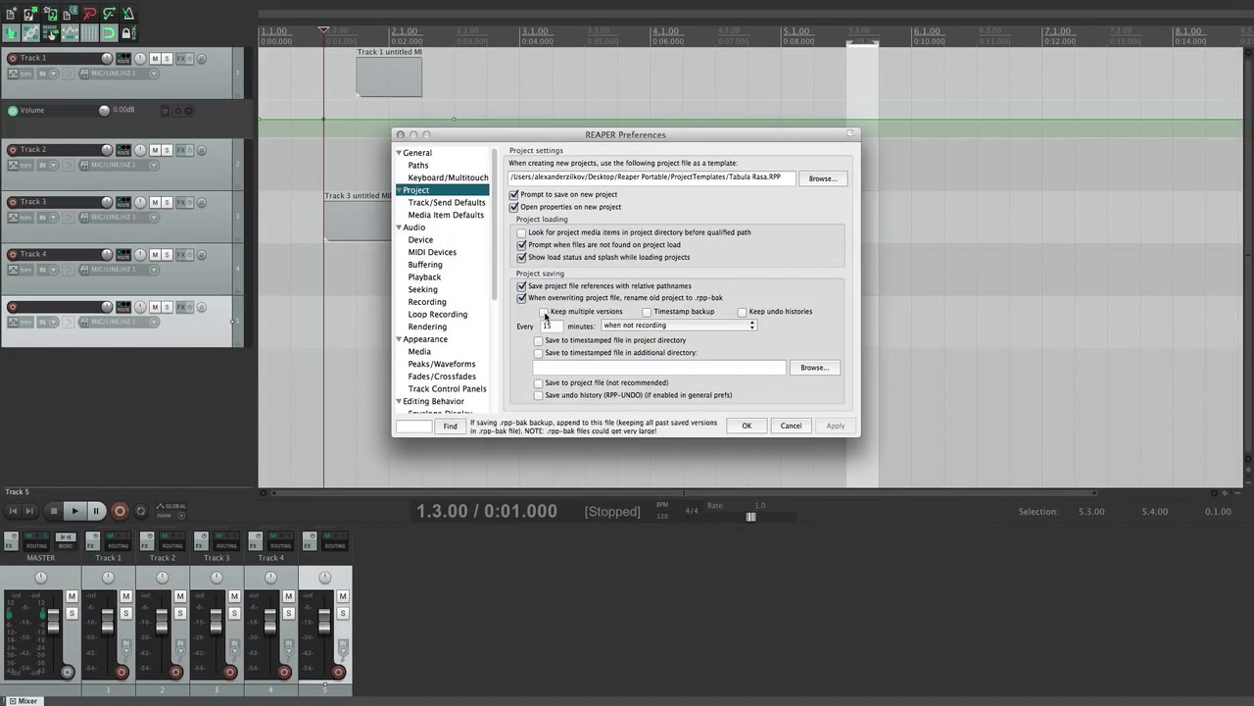
# Step: Try the option to keep multiple backup versions, and enable timestamp backup instead
pyautogui.click(544, 312)
pyautogui.click(544, 312)
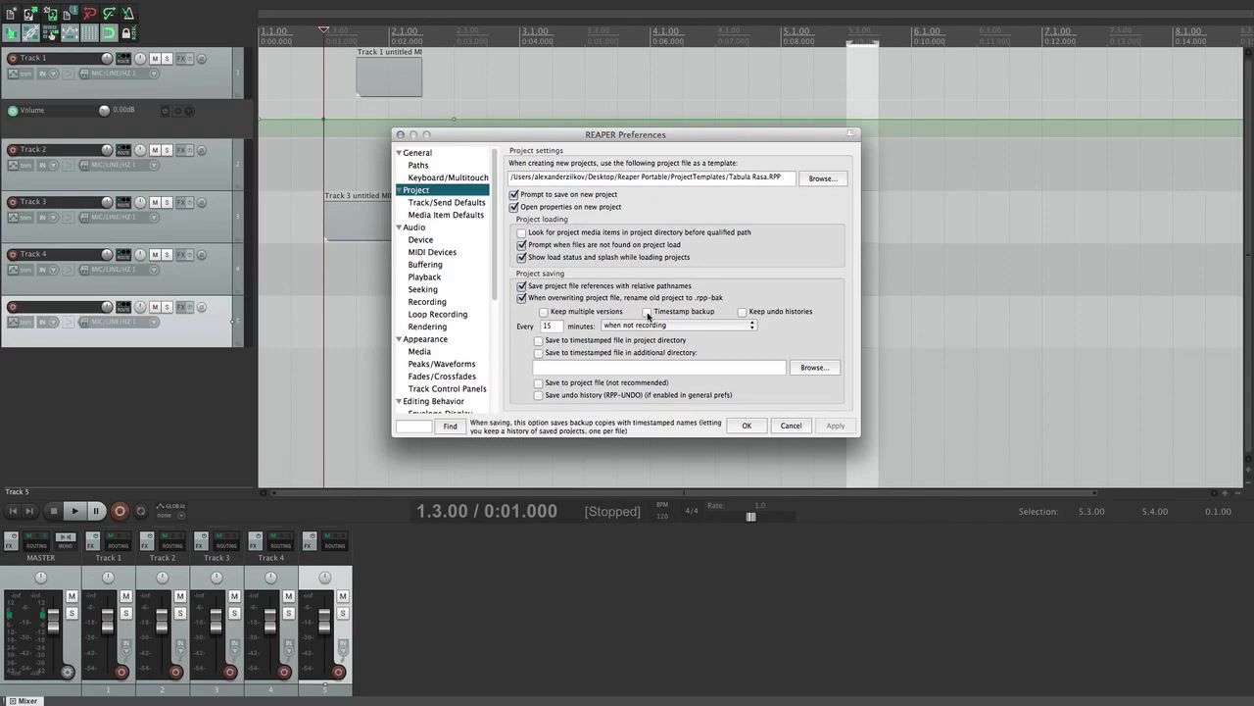
pyautogui.click(647, 312)
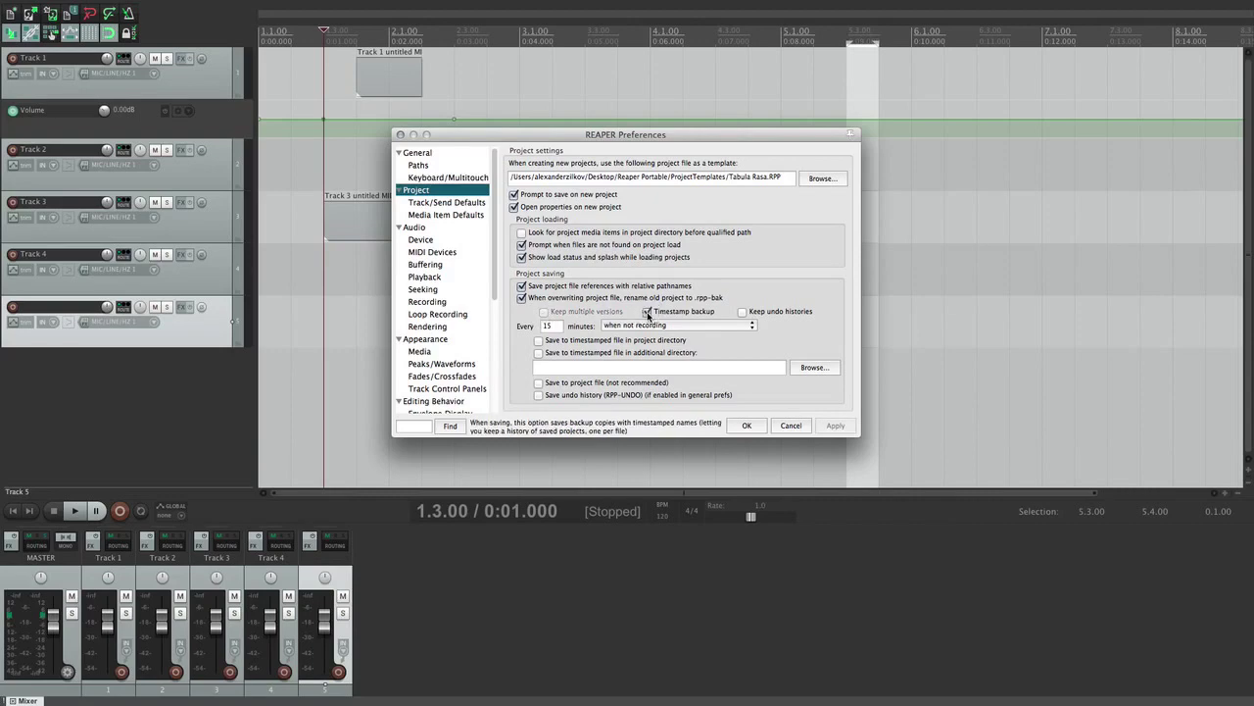
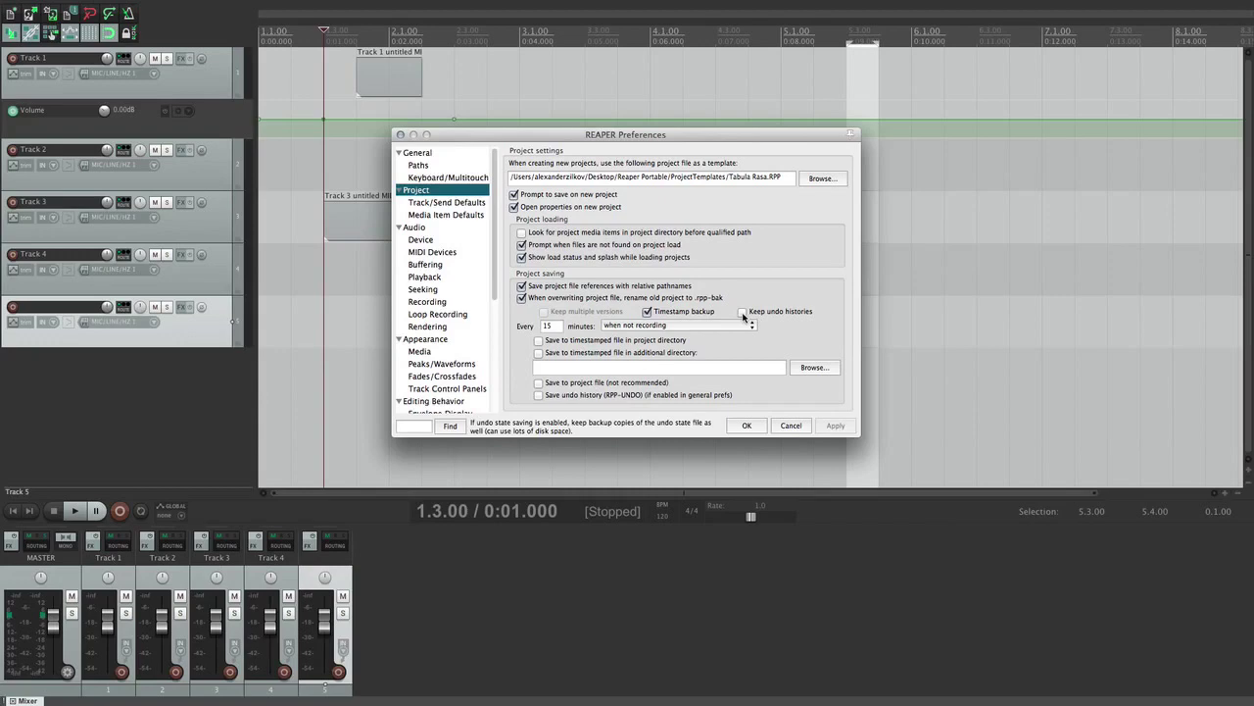
# Step: Set the automatic save interval to 3 minutes and apply the change
pyautogui.click(557, 327)
pyautogui.moveTo(556, 327); pyautogui.dragTo(537, 330)
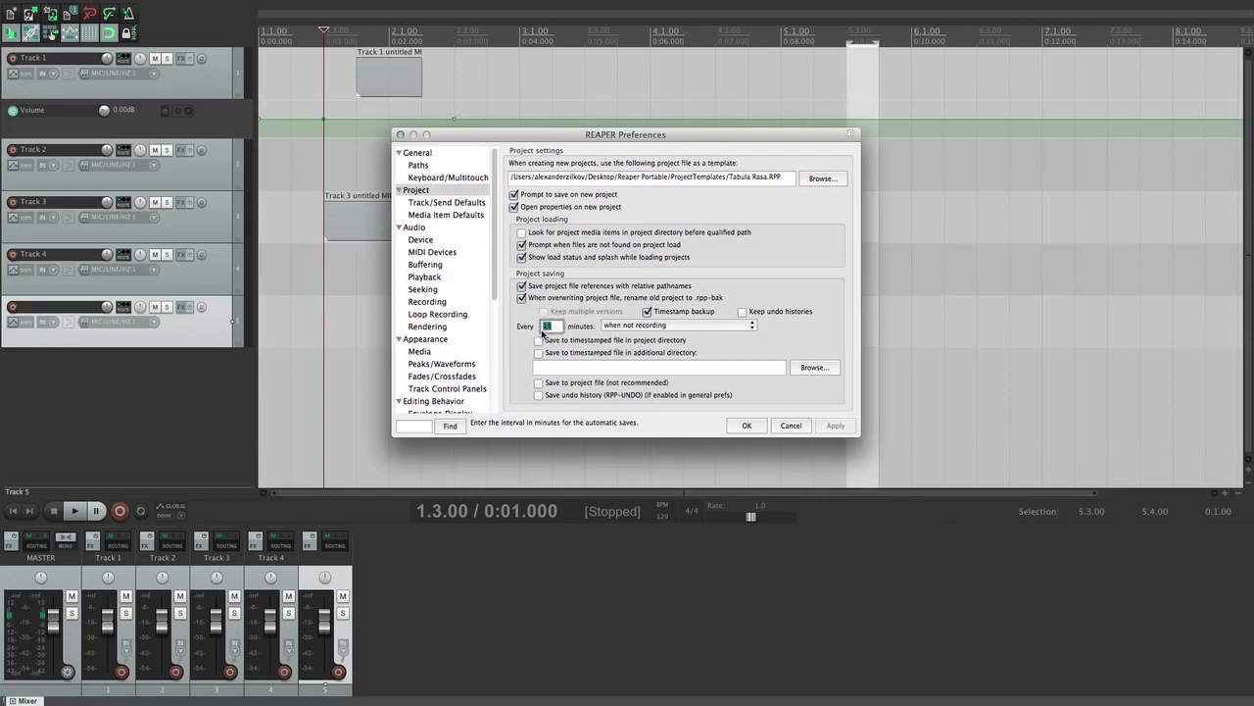
pyautogui.click(806, 340)
pyautogui.moveTo(556, 327); pyautogui.dragTo(544, 329)
pyautogui.click(557, 327)
pyautogui.doubleClick(549, 326)
pyautogui.write('3')
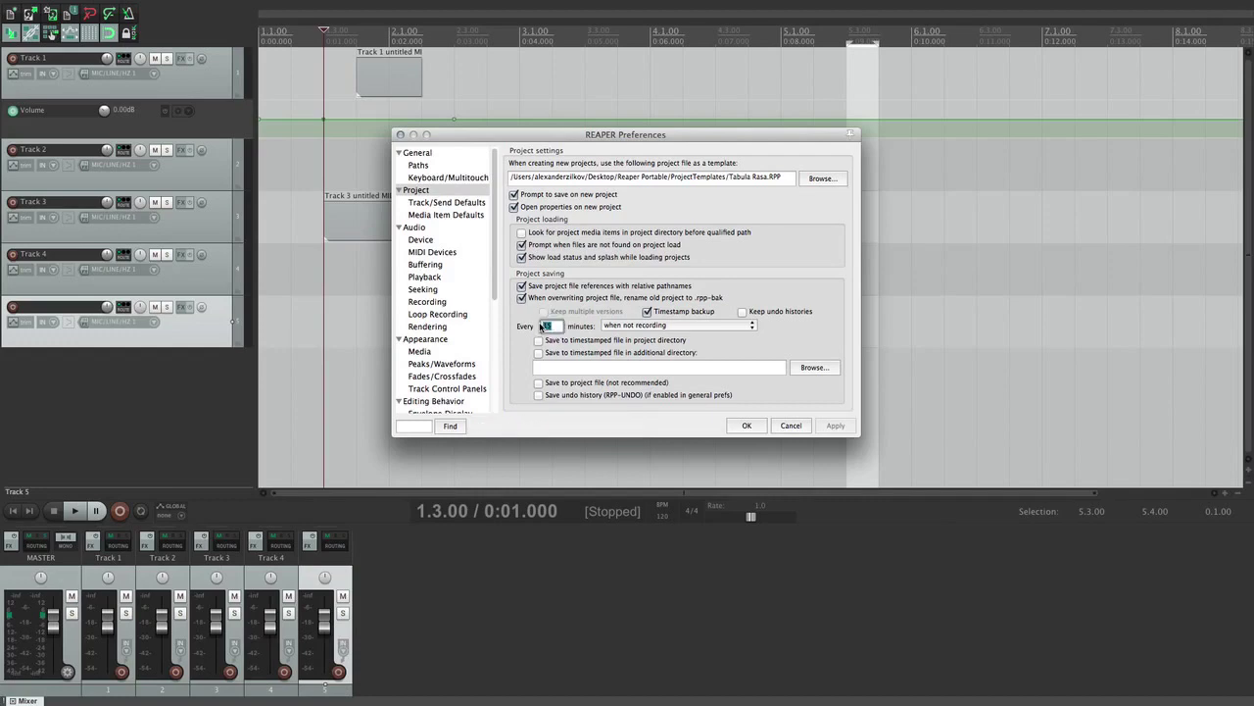
pyautogui.click(834, 424)
# Step: View the available conditions for automatic saving and close the list without choosing another one
pyautogui.click(687, 326)
pyautogui.click(792, 335)
pyautogui.click(645, 327)
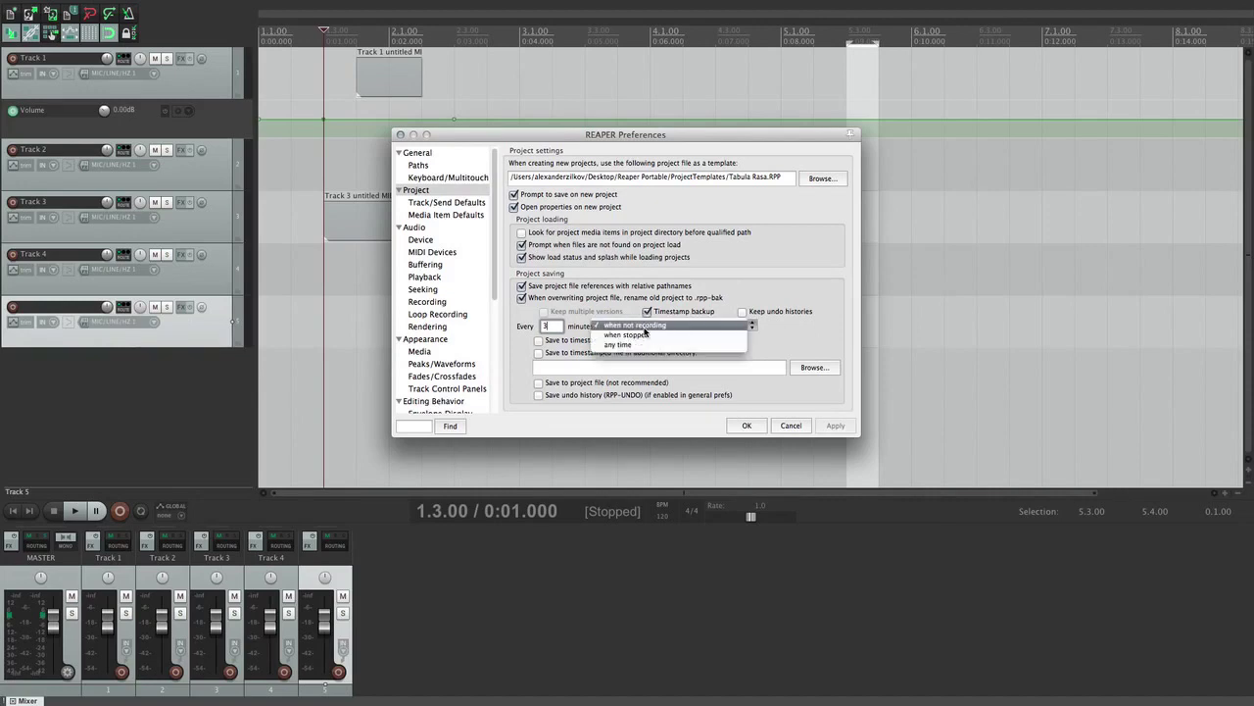
pyautogui.click(783, 339)
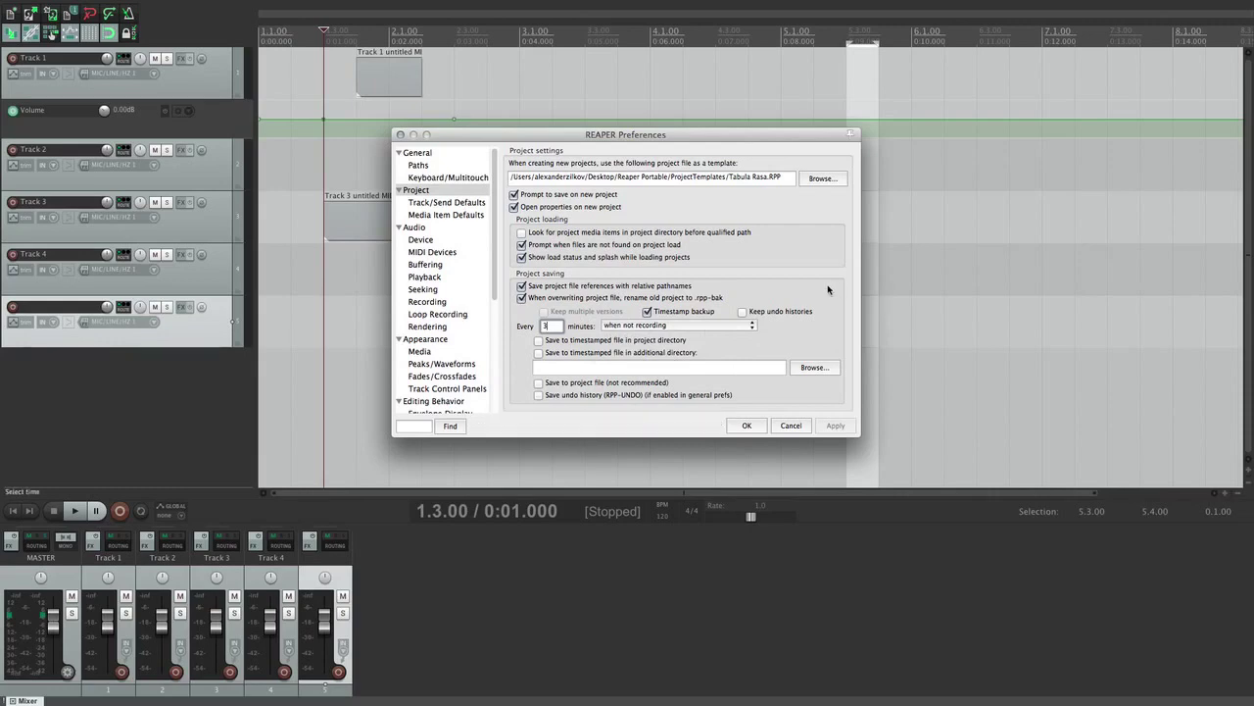
# Step: Try the automatic save conditions "when stopped" and "any time", restore "when not recording" and apply
pyautogui.click(686, 329)
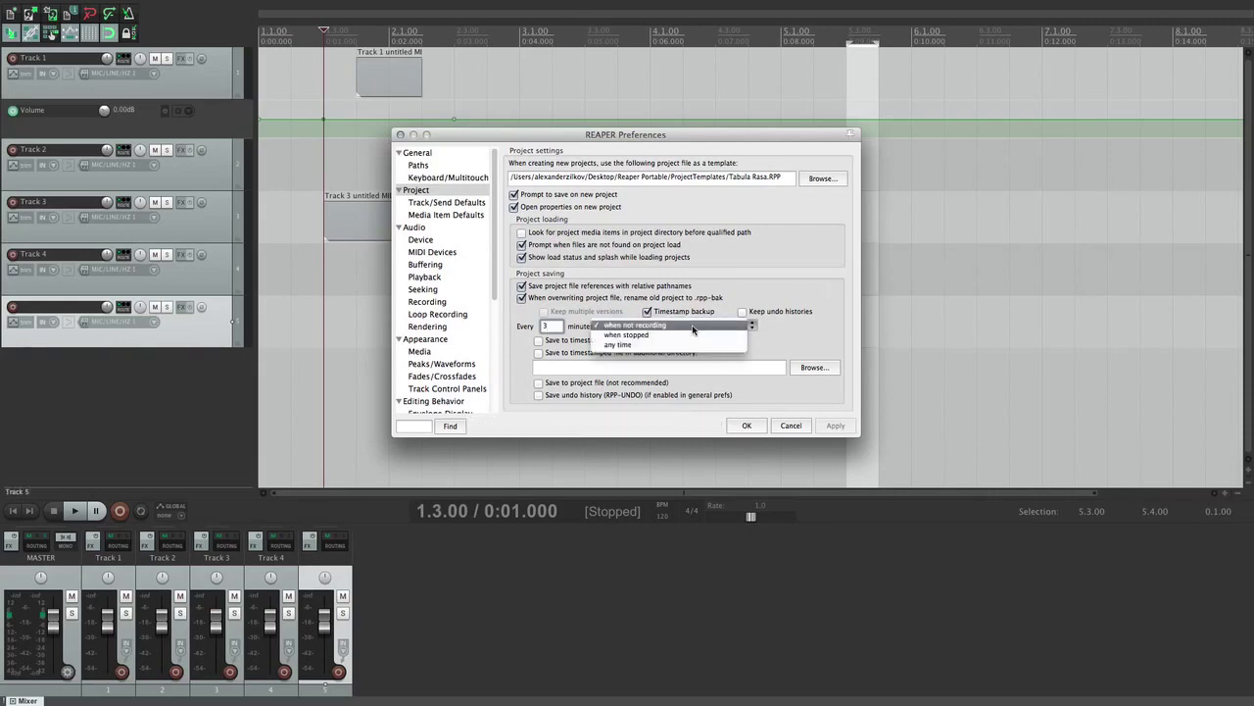
pyautogui.click(632, 338)
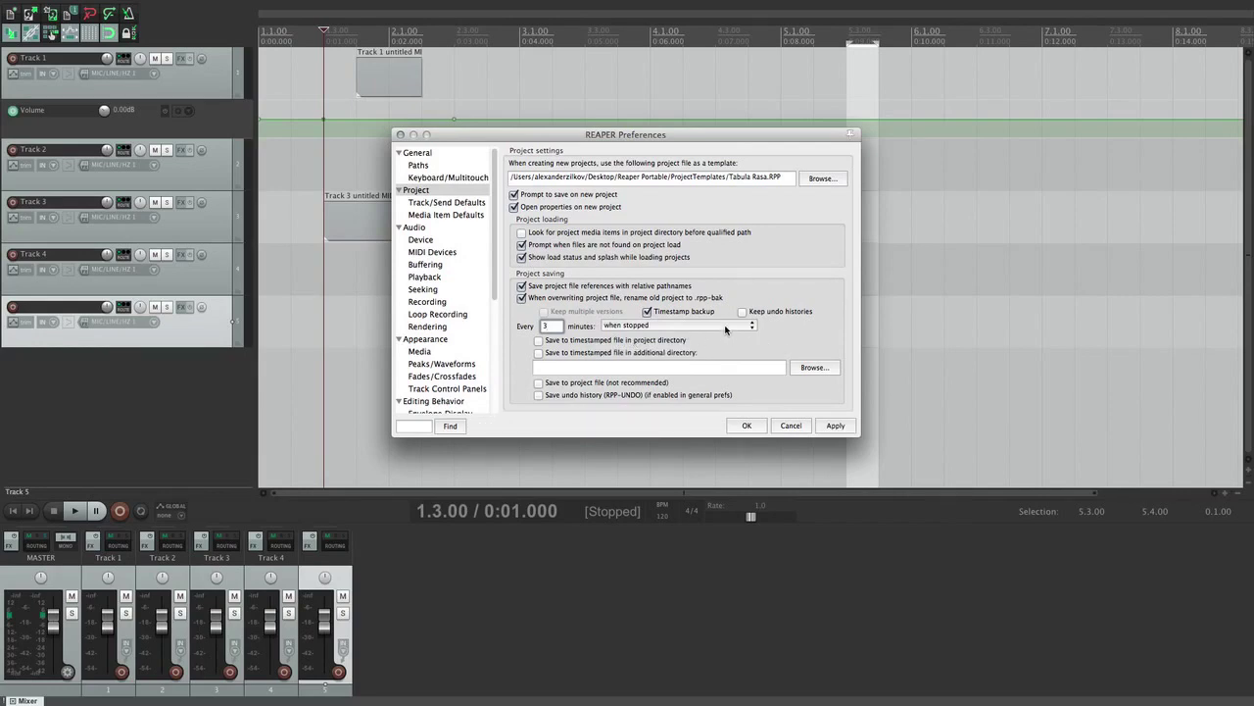
pyautogui.click(725, 329)
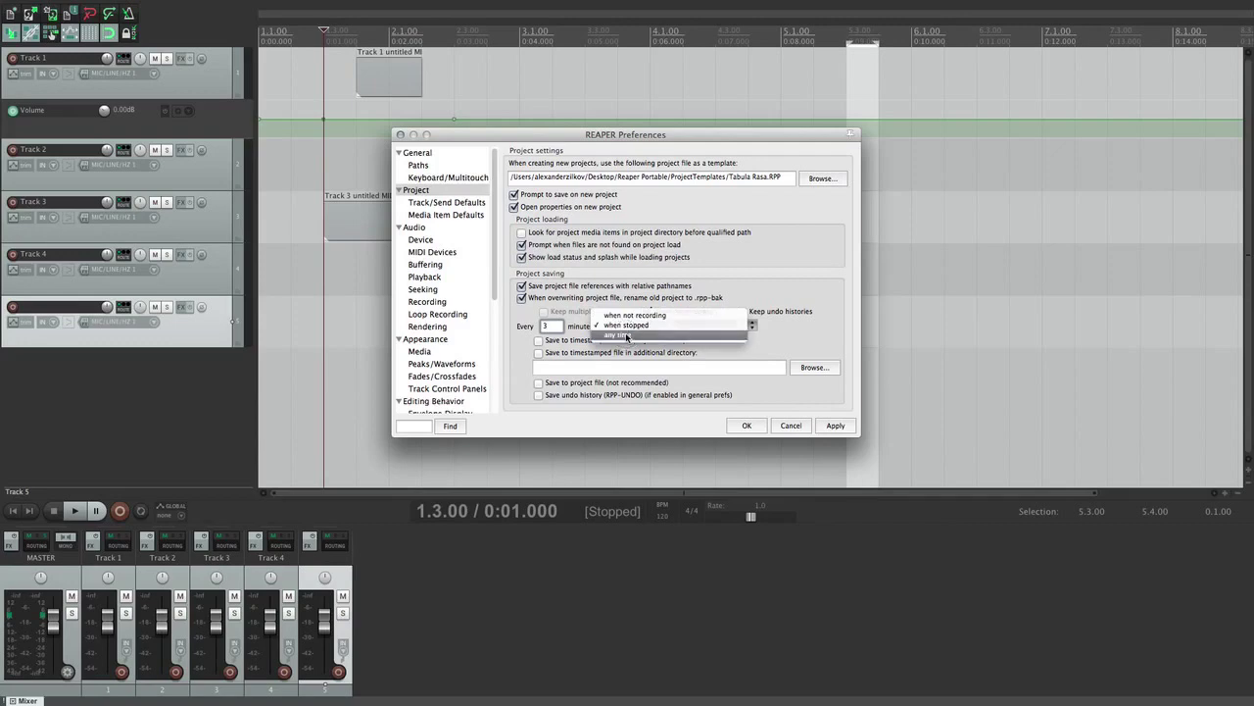
pyautogui.click(627, 336)
pyautogui.click(552, 328)
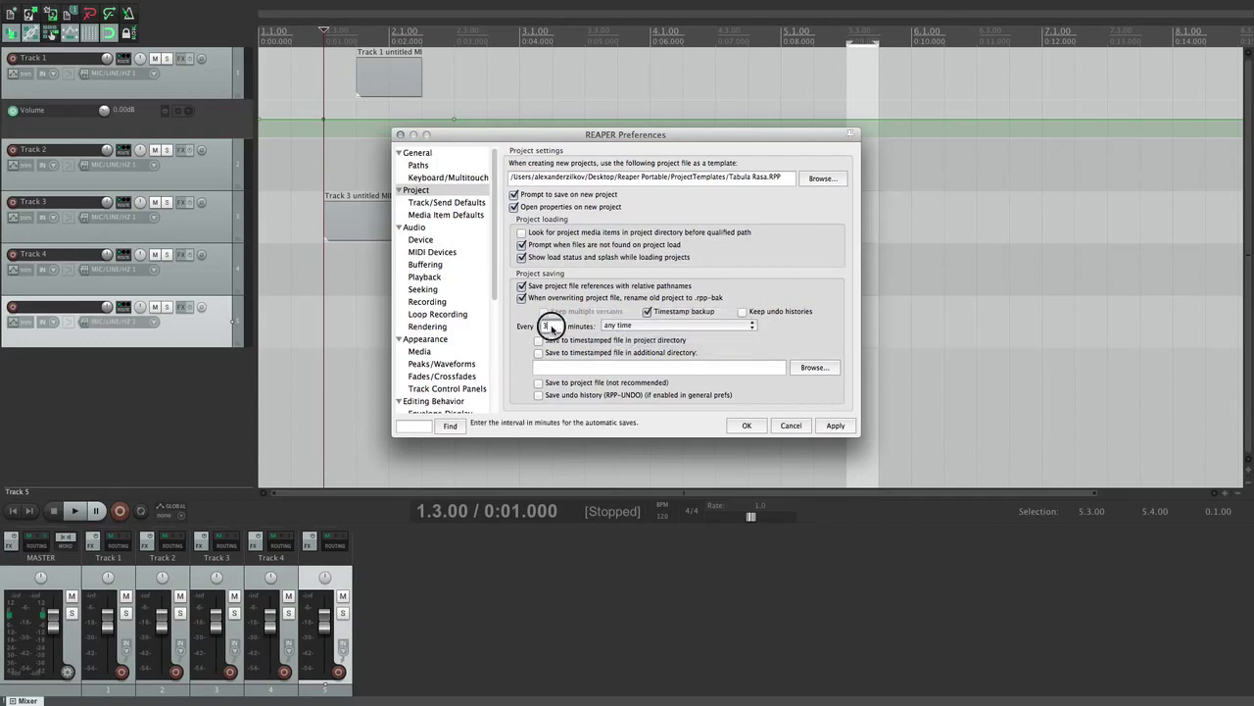
pyautogui.click(725, 327)
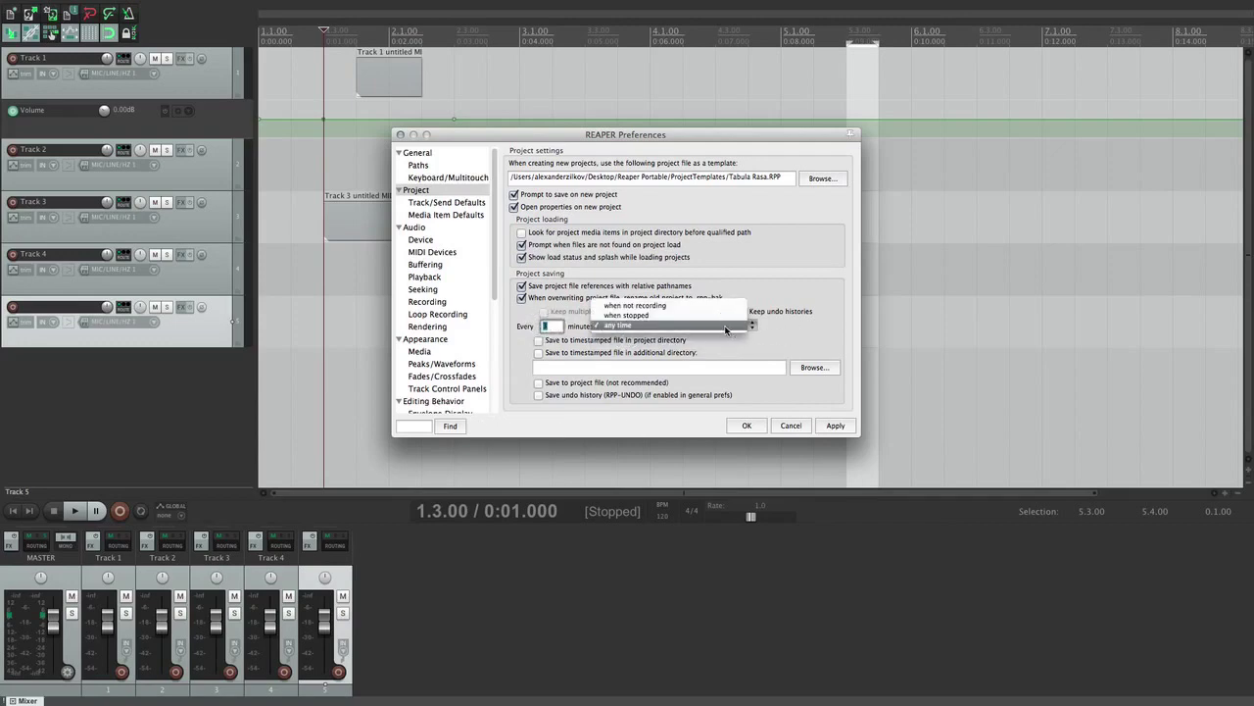
pyautogui.click(646, 307)
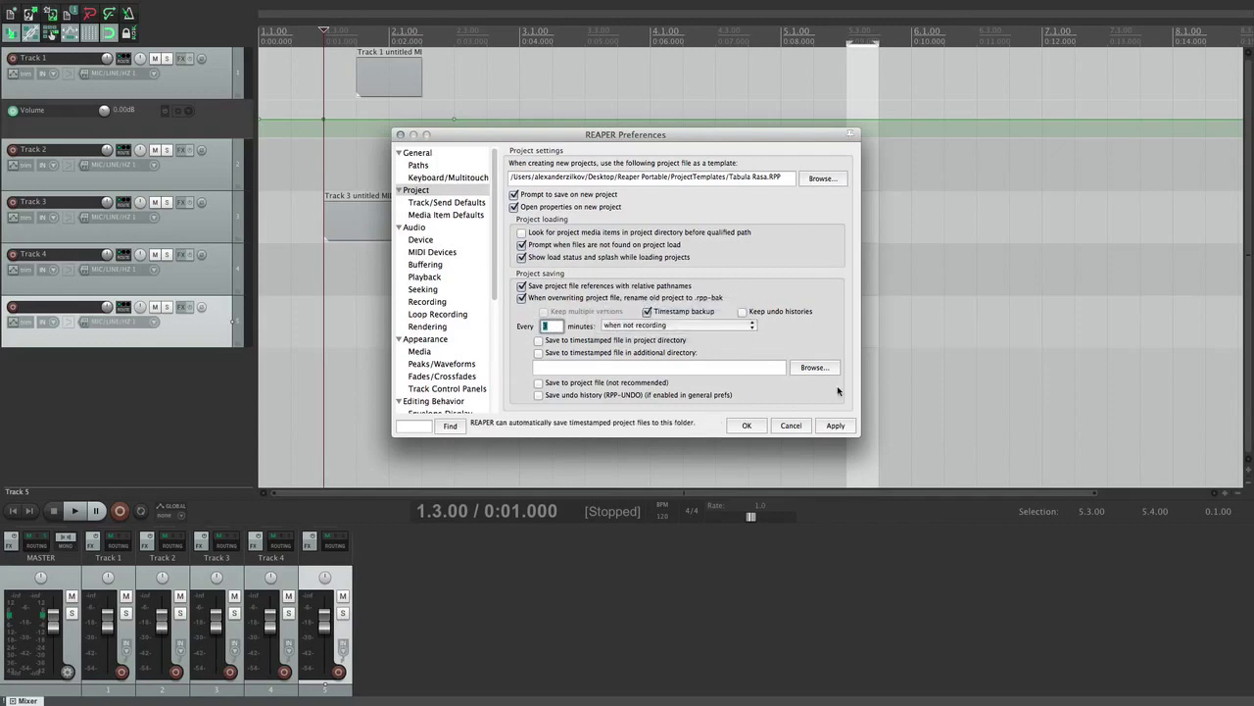
pyautogui.click(834, 426)
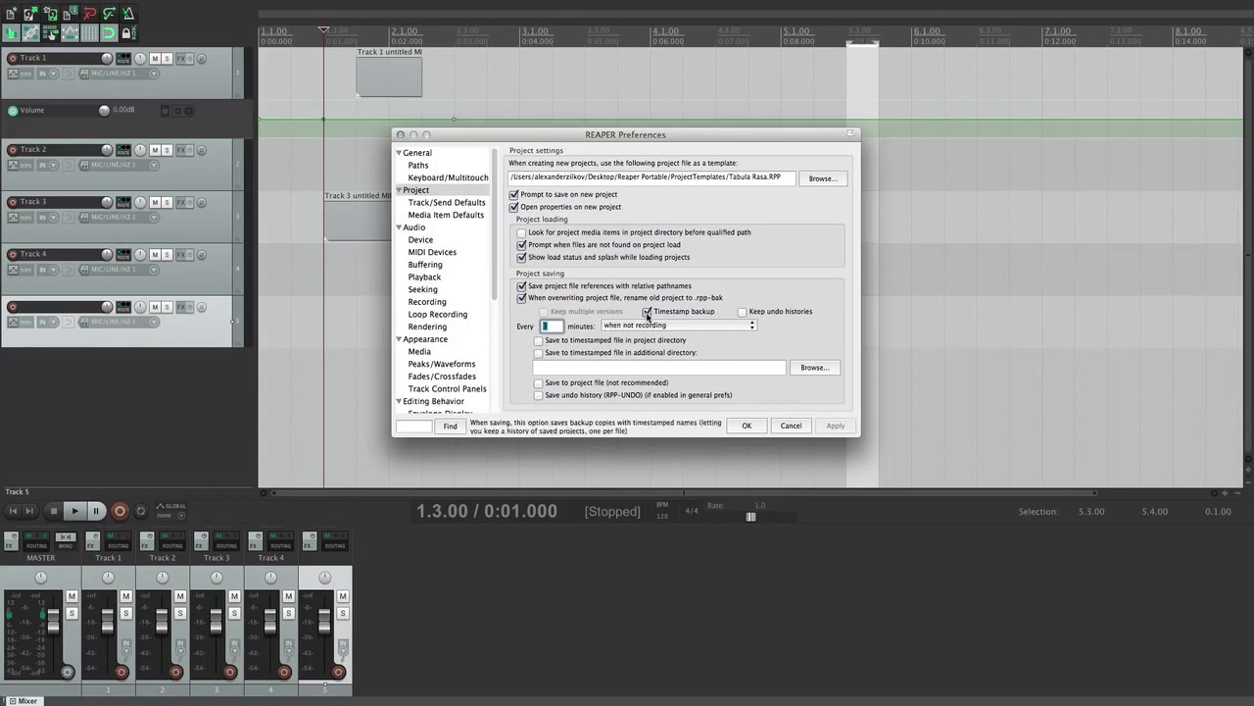
# Step: Try saving to a timestamped file in the project directory, and cancel browsing for an additional directory
pyautogui.click(538, 340)
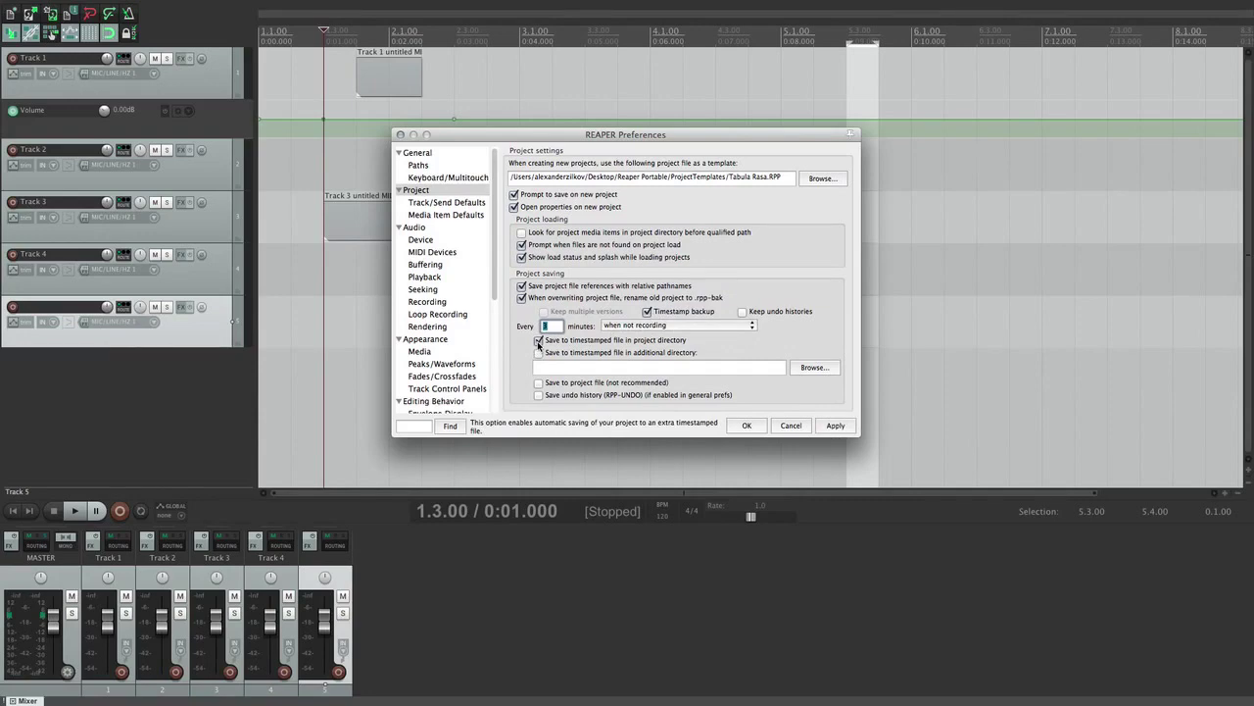
pyautogui.click(538, 341)
pyautogui.click(814, 368)
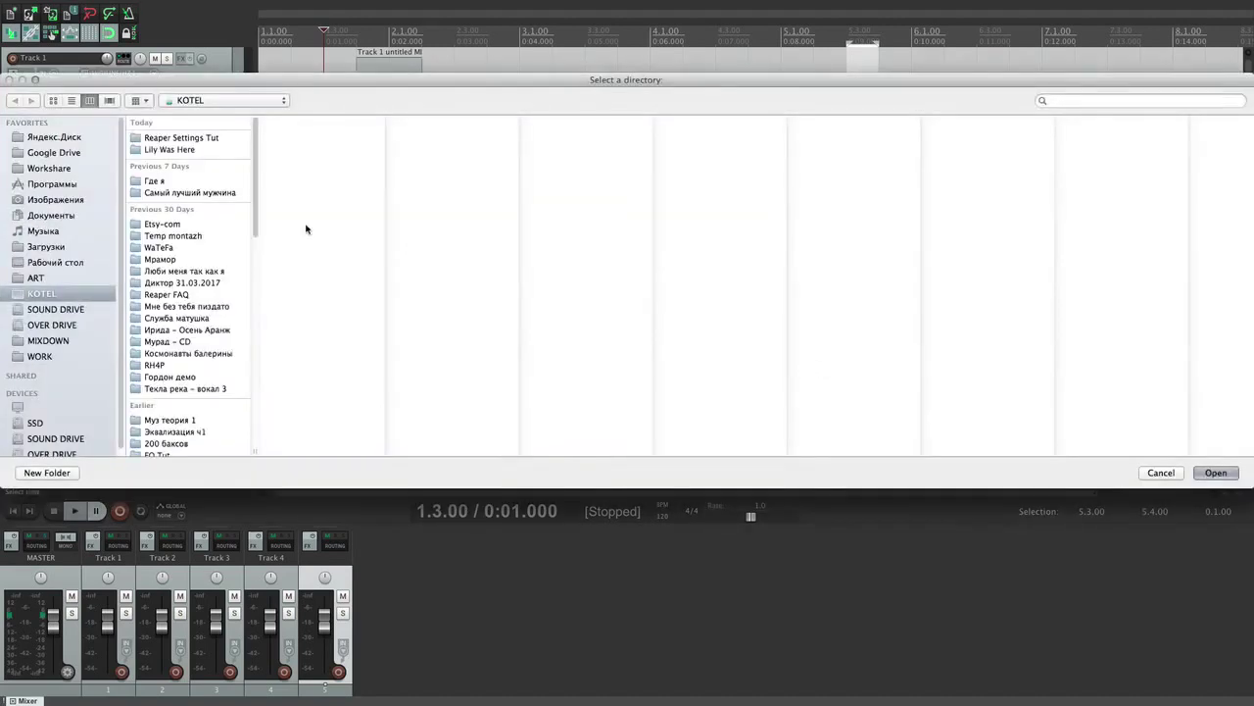
pyautogui.click(1151, 472)
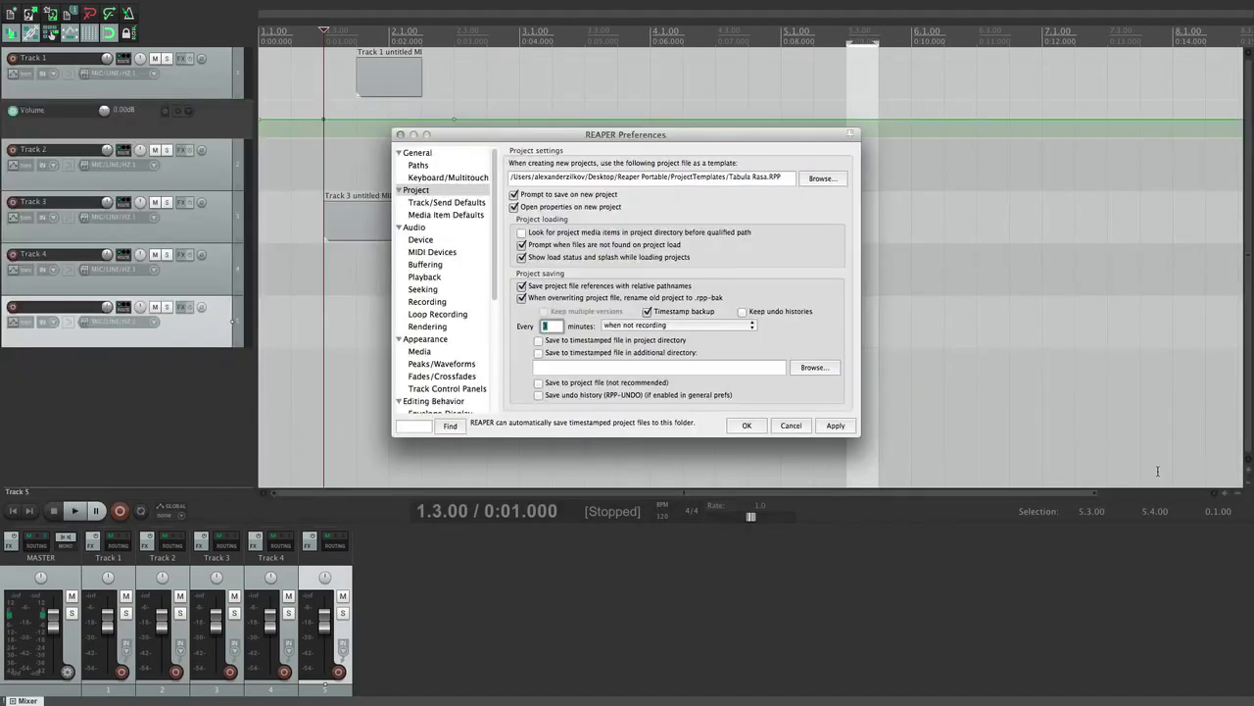
# Step: Set the additional directory for timestamped saves to Backup and apply the change
pyautogui.click(637, 371)
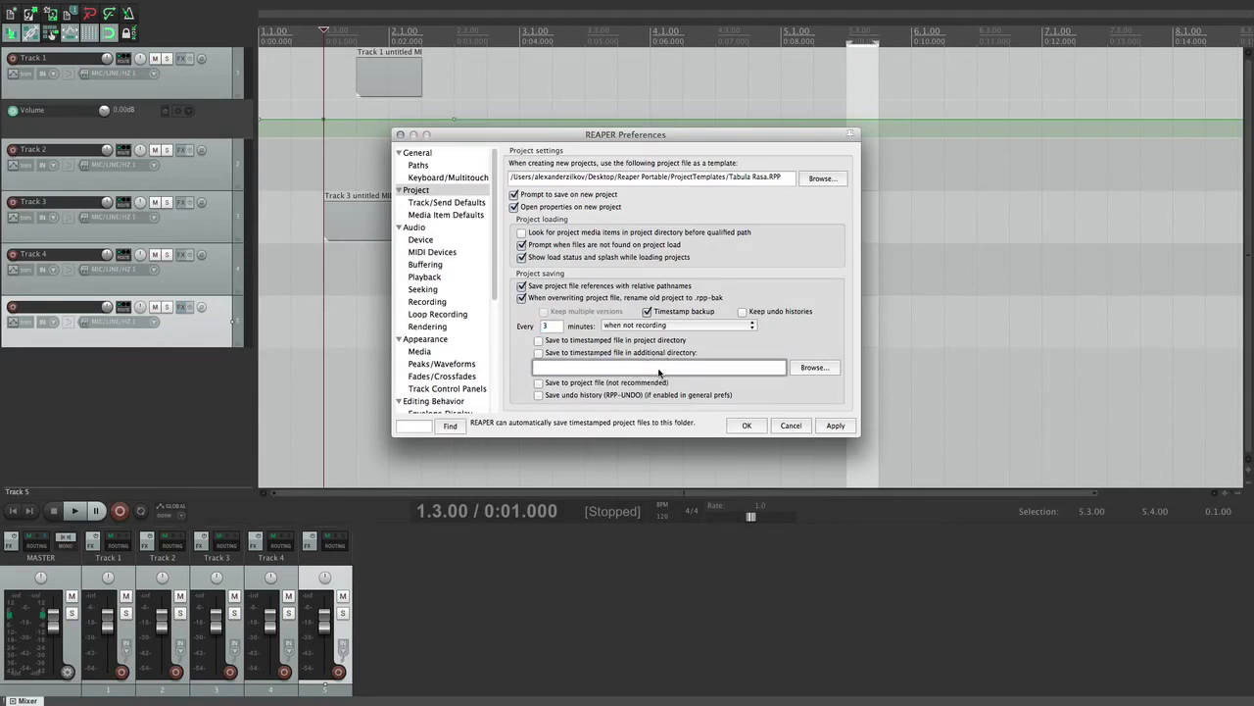
pyautogui.write('Backup')
pyautogui.click(835, 425)
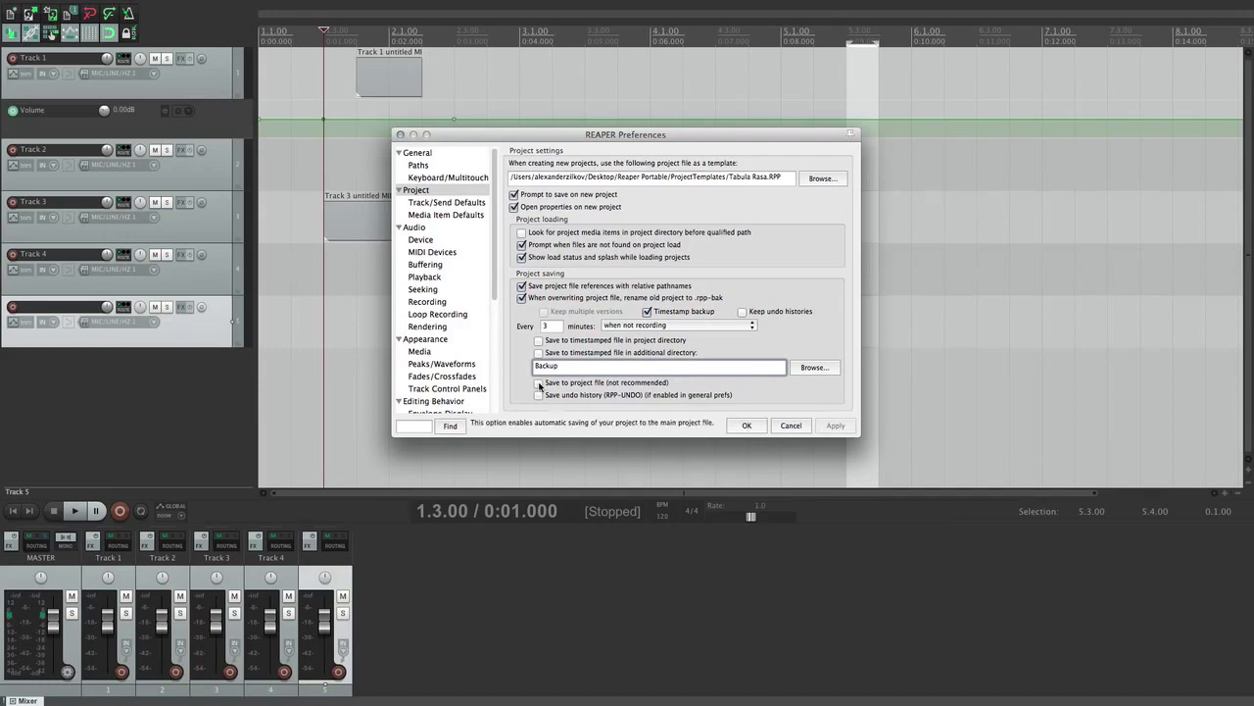
# Step: Try automatic saving to the project file, turn it off again and apply the preferences
pyautogui.click(538, 383)
pyautogui.click(539, 388)
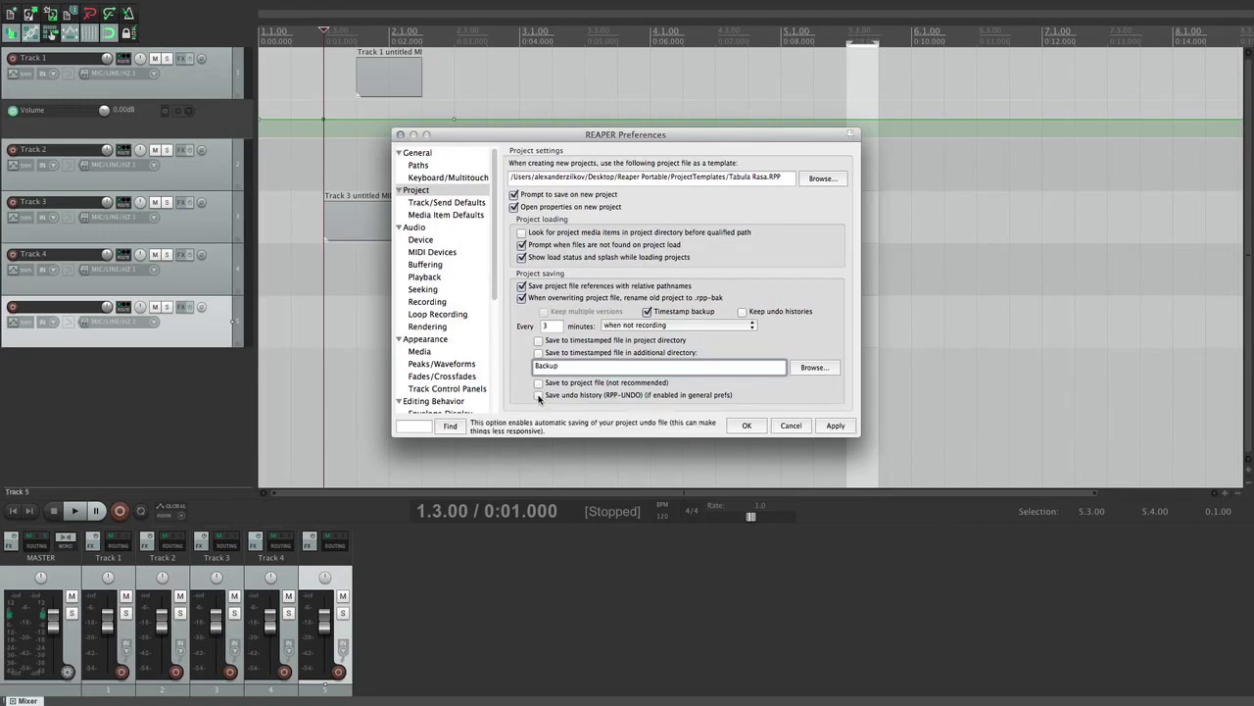
pyautogui.click(835, 425)
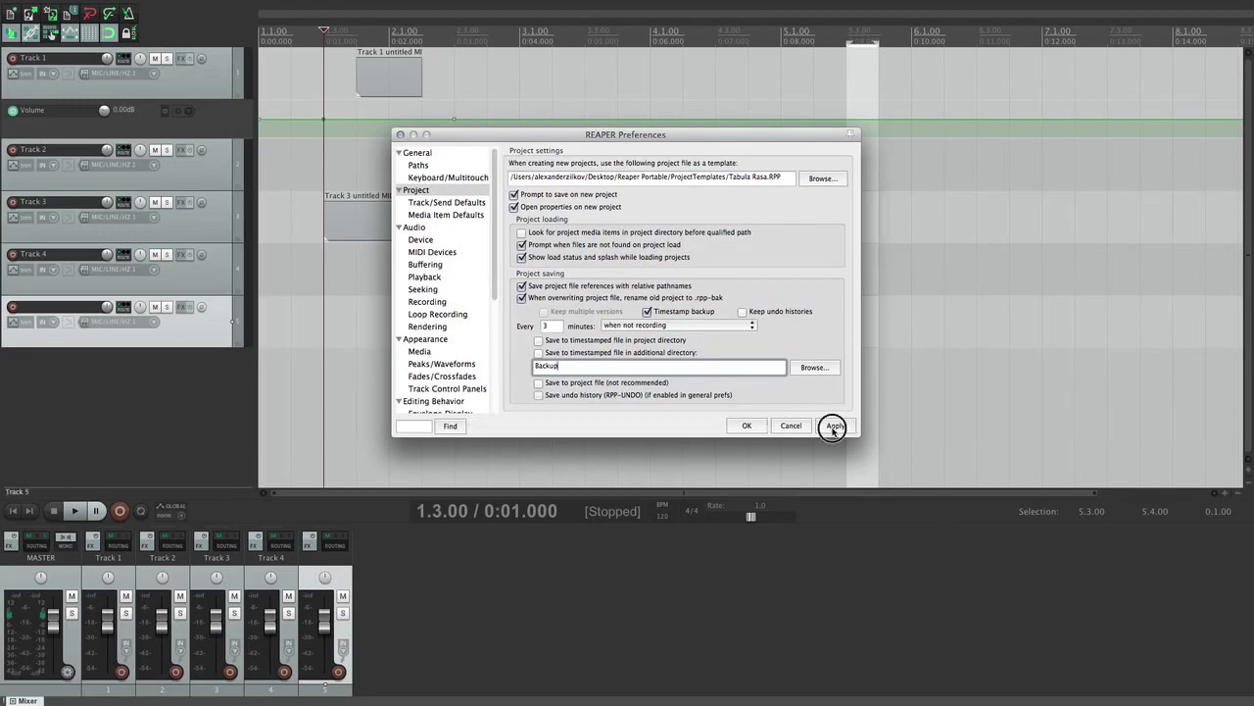
# Step: In the track/send defaults, set the track volume fader default gain to -9 dB and confirm the preferences
pyautogui.click(428, 202)
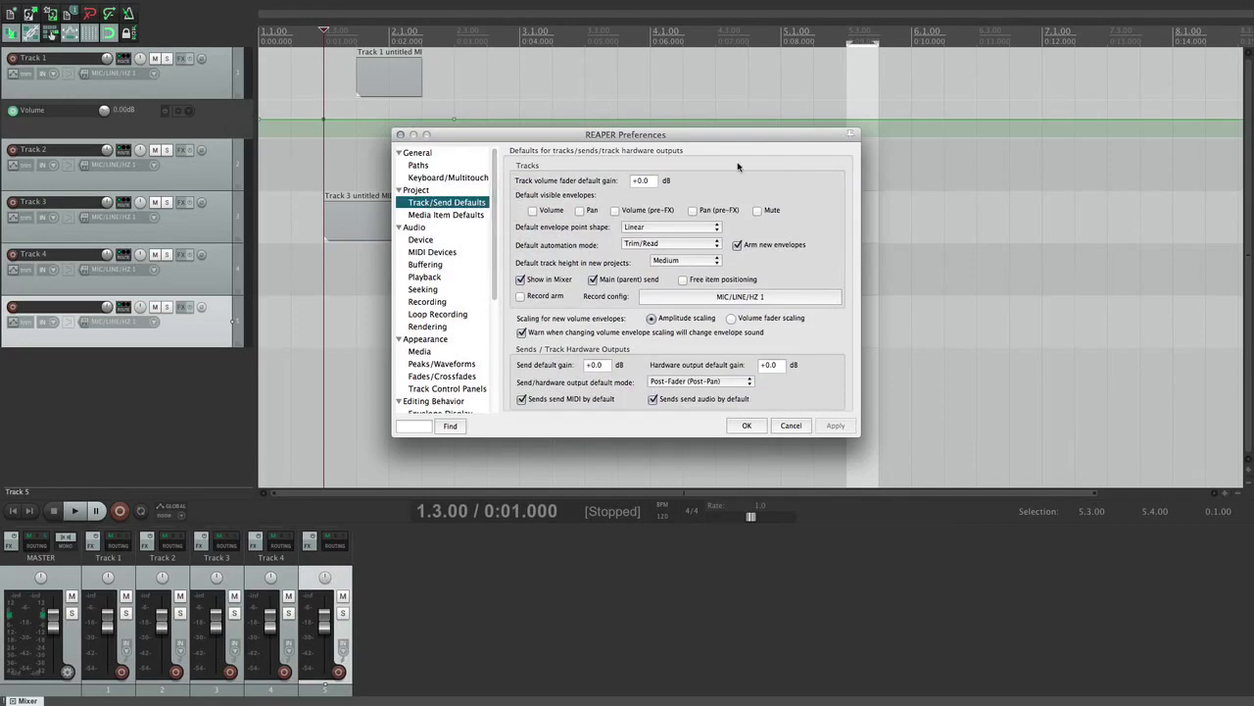
pyautogui.doubleClick(647, 182)
pyautogui.write('-')
pyautogui.press('Return')
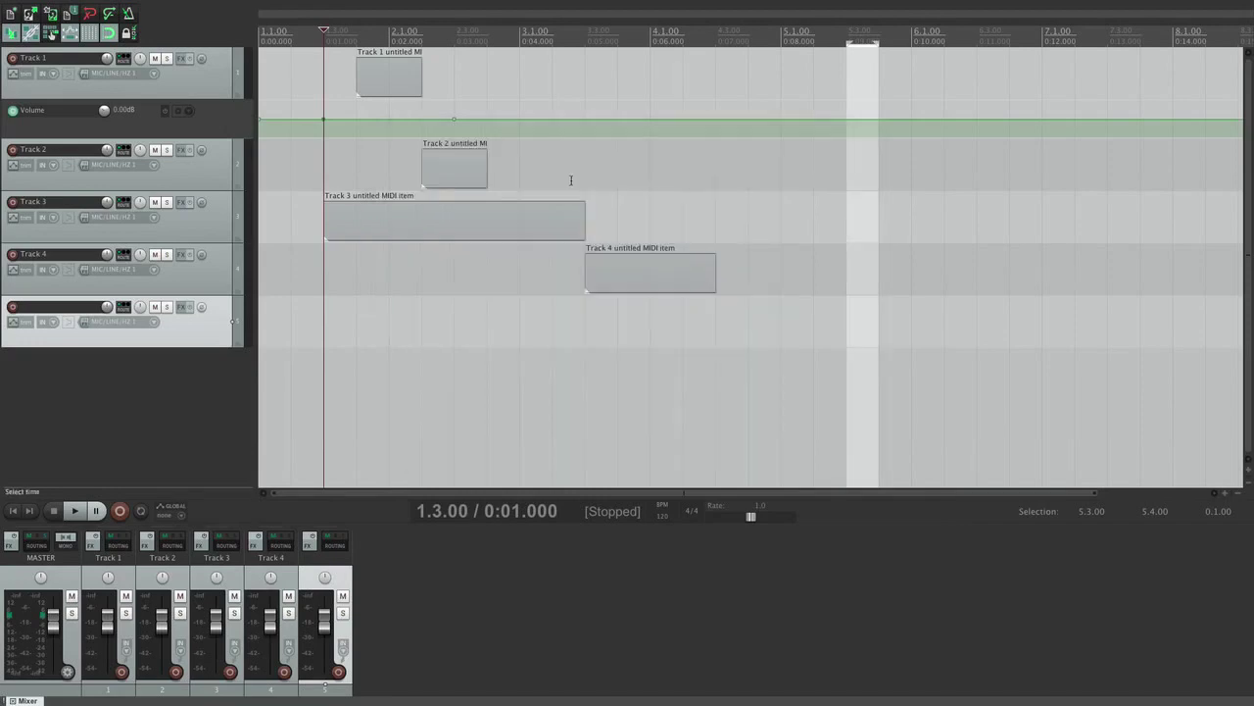
# Step: Reopen the preferences and add a new track below the last one to test the default fader gain
pyautogui.hotkey('ctrl', 'p')
pyautogui.doubleClick(138, 377)
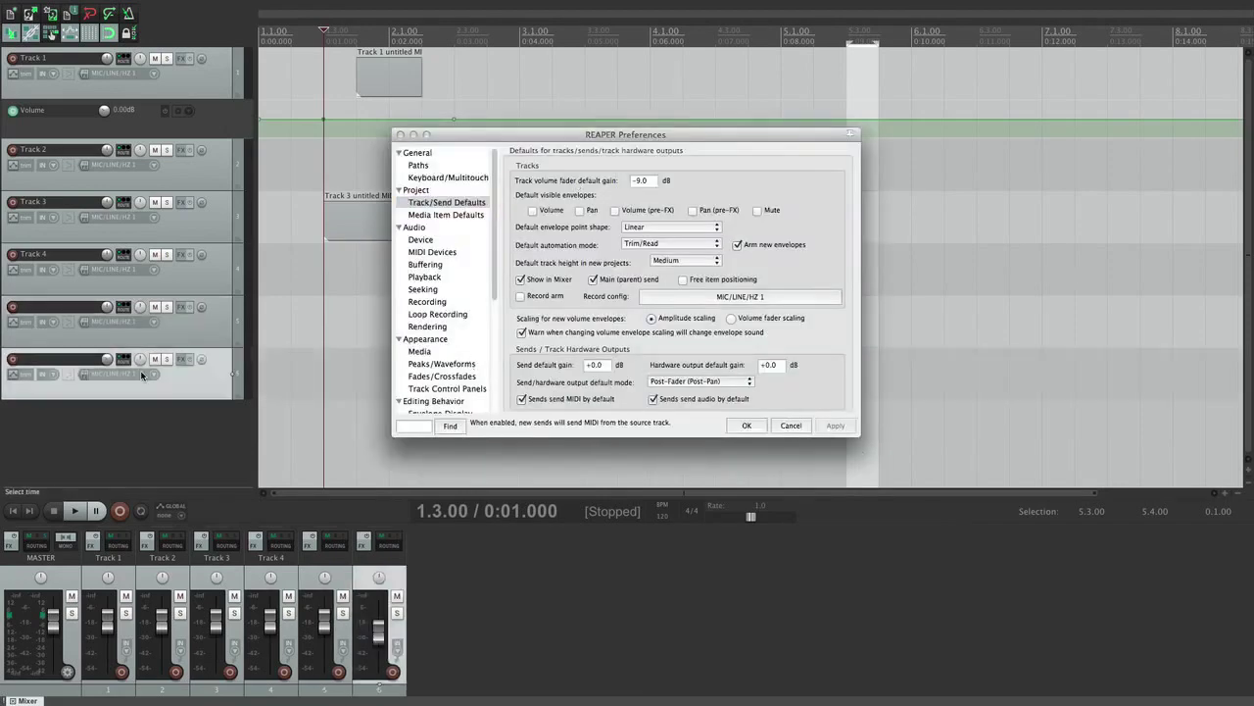
pyautogui.moveTo(110, 360)
# Step: Set the track volume fader default gain to 0 dB
pyautogui.moveTo(653, 181); pyautogui.dragTo(572, 196)
pyautogui.write('0')
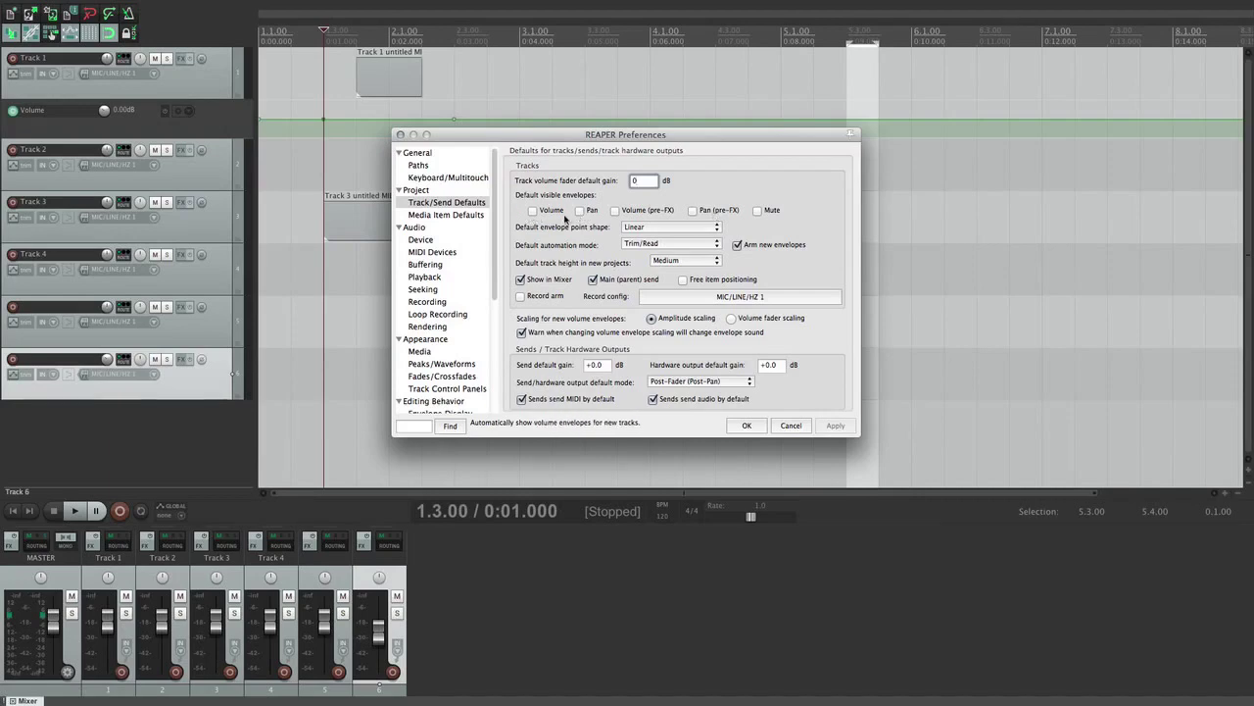
# Step: Make the volume, pan, volume (pre-FX), pan (pre-FX) and mute envelopes visible by default, apply, and add a test track
pyautogui.click(532, 210)
pyautogui.click(579, 210)
pyautogui.click(614, 209)
pyautogui.click(692, 210)
pyautogui.click(757, 210)
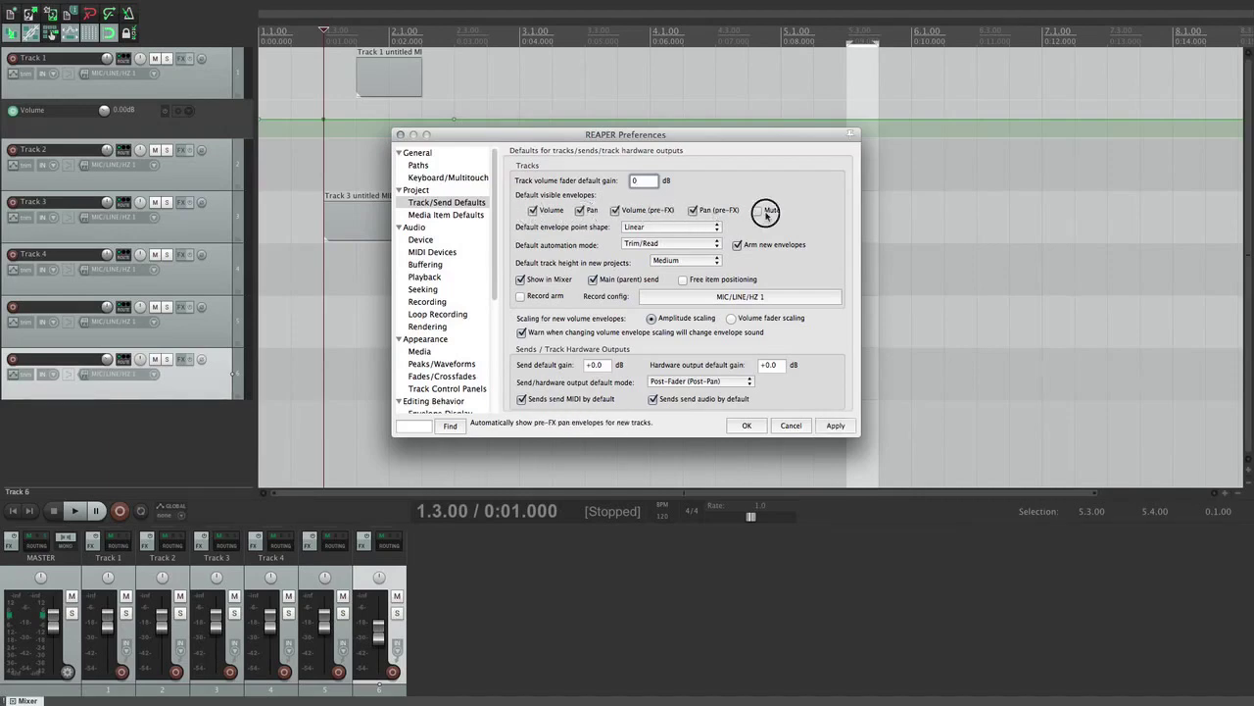
pyautogui.click(844, 425)
pyautogui.doubleClick(202, 427)
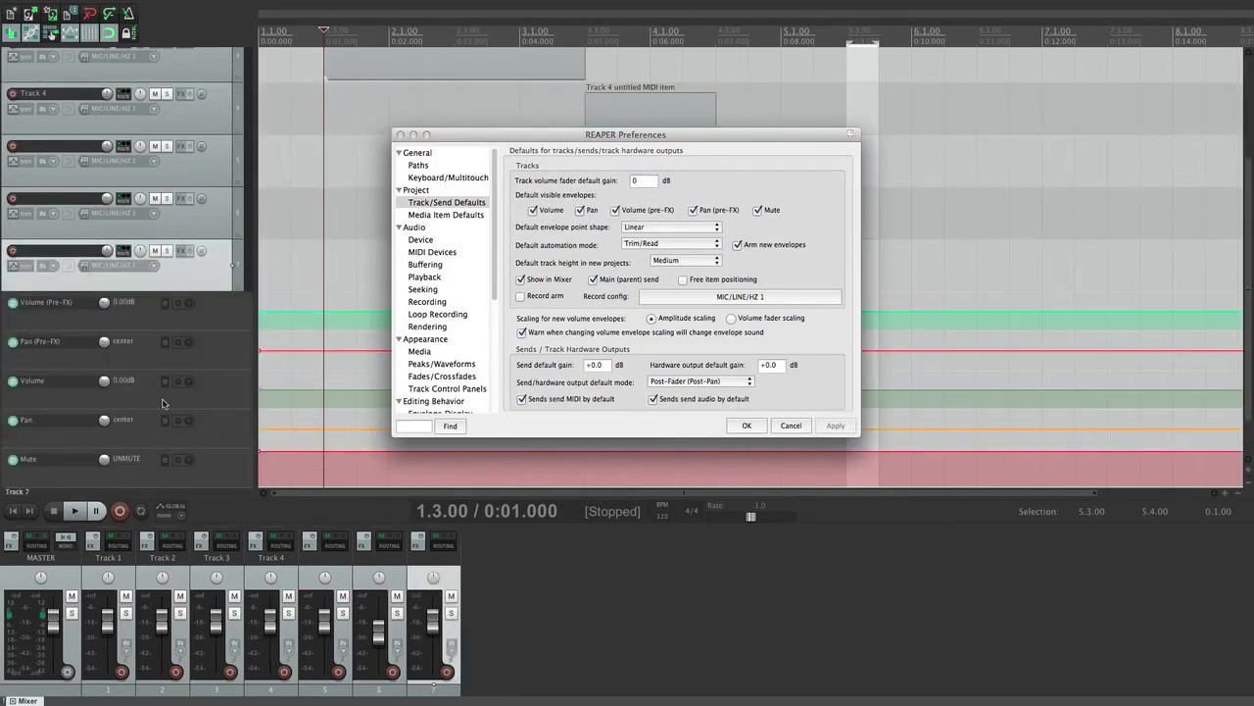
# Step: Turn off all five default visible envelopes for new tracks and apply the change
pyautogui.click(532, 209)
pyautogui.click(580, 210)
pyautogui.click(616, 210)
pyautogui.click(693, 209)
pyautogui.click(756, 210)
pyautogui.click(834, 425)
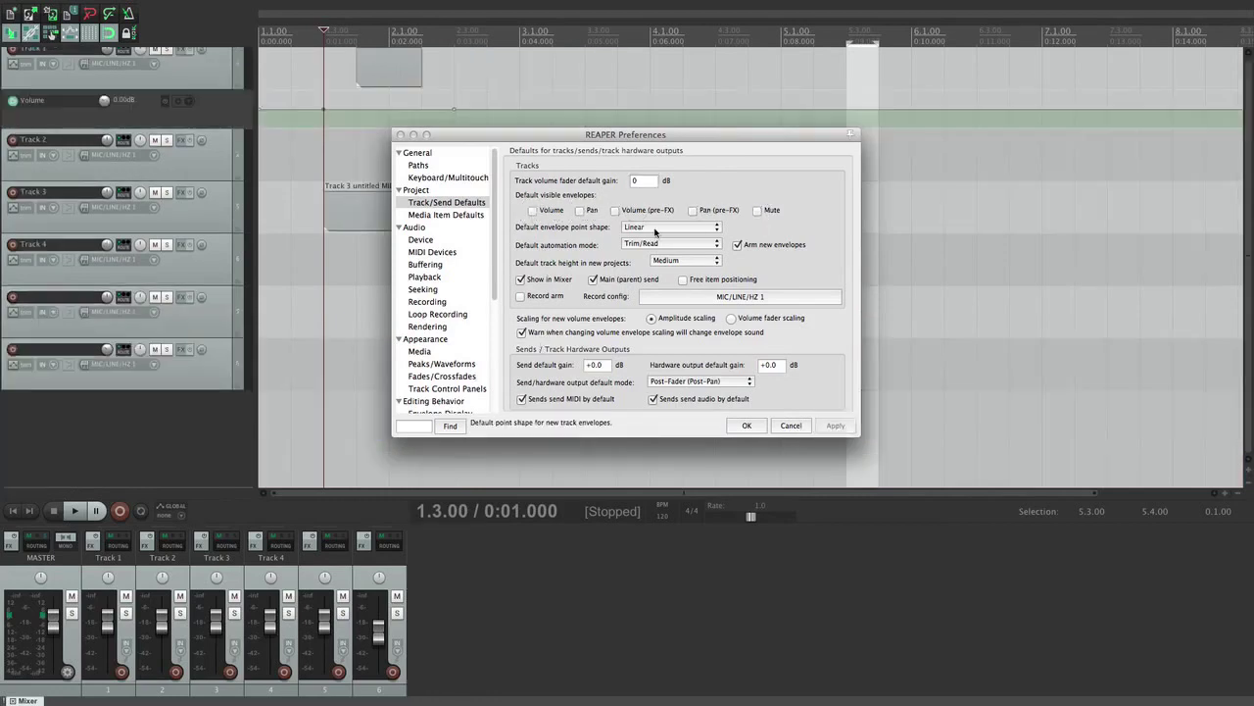
# Step: Set the default envelope point shape for new tracks to Bezier
pyautogui.click(623, 227)
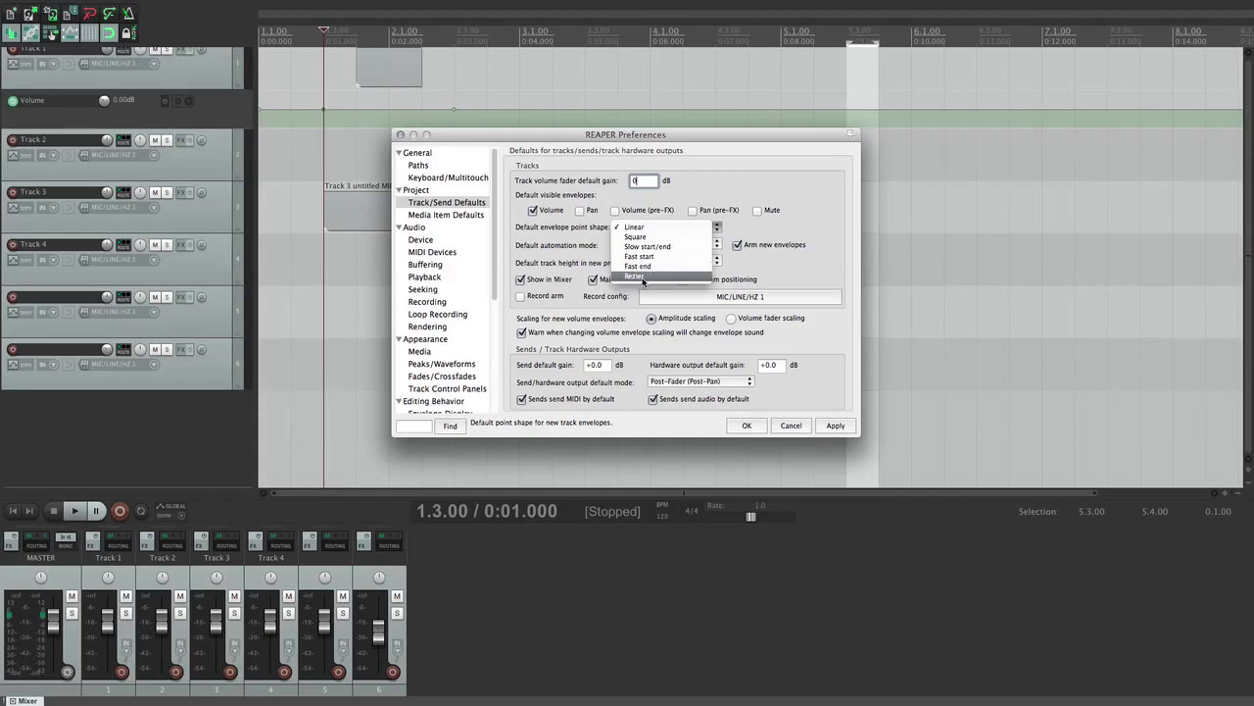
pyautogui.click(639, 277)
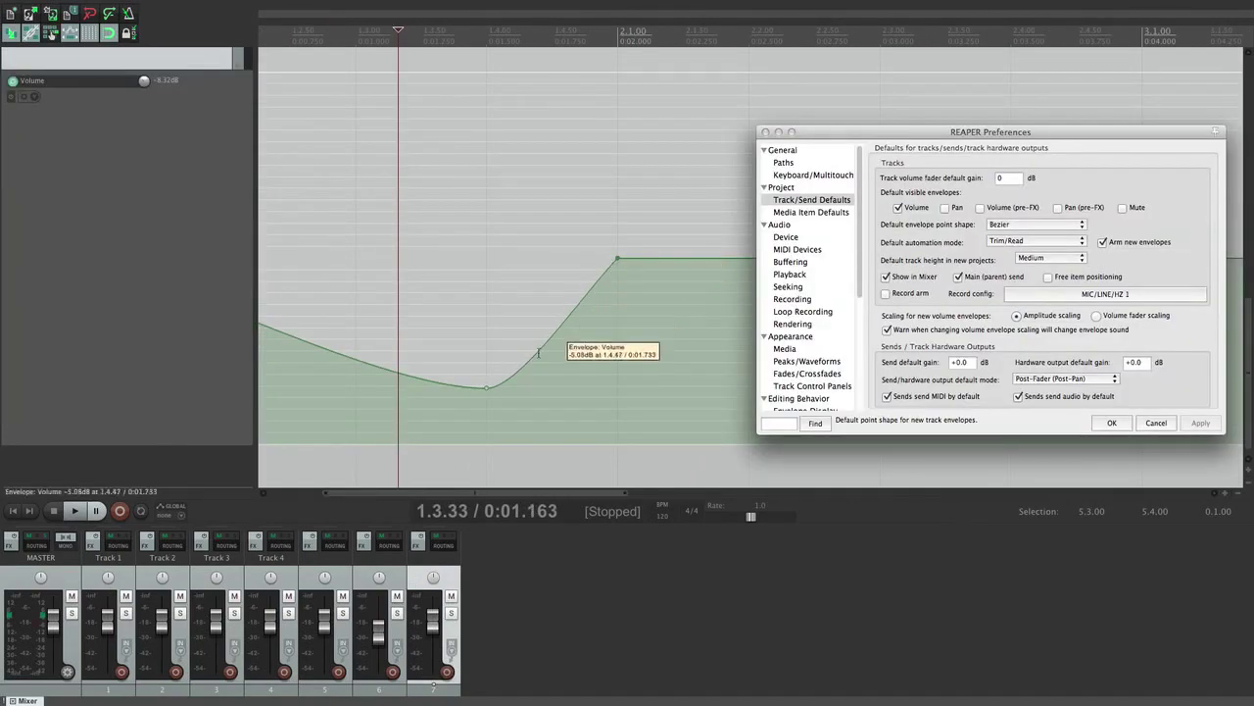
# Step: Set the default envelope point shape back to Linear, apply the change and close the preferences
pyautogui.click(1014, 225)
pyautogui.click(1004, 226)
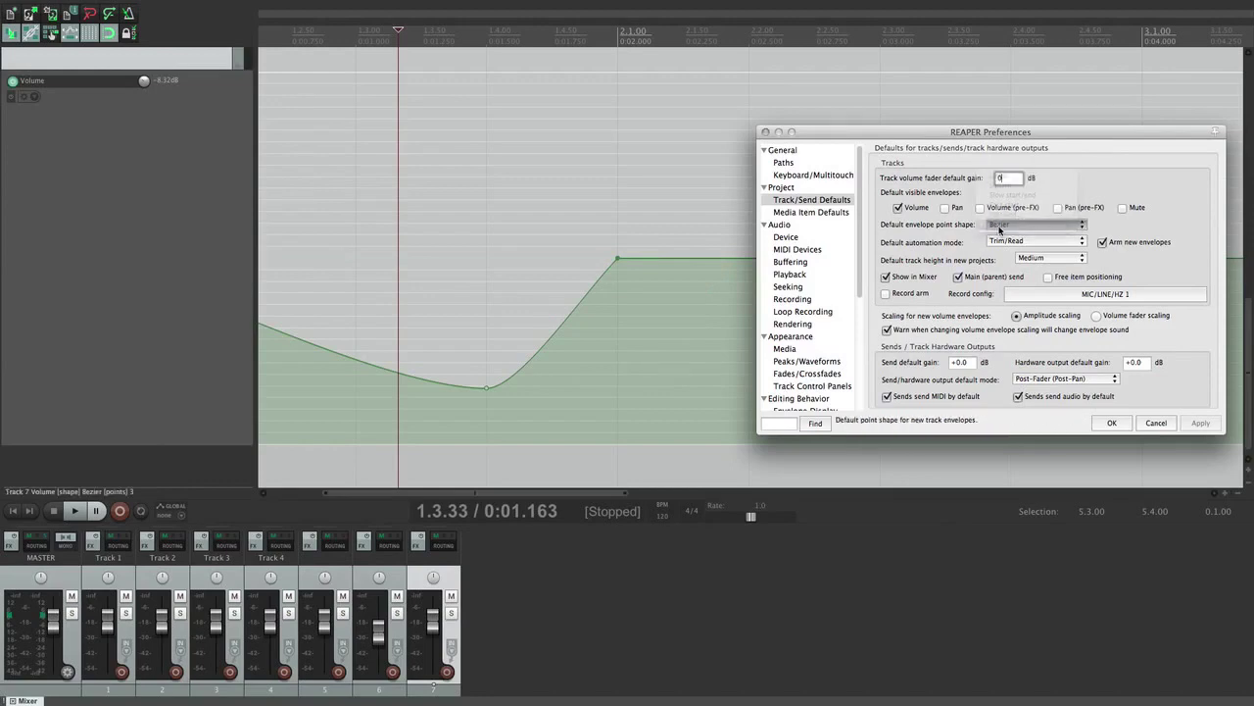
pyautogui.click(1012, 225)
pyautogui.click(1012, 177)
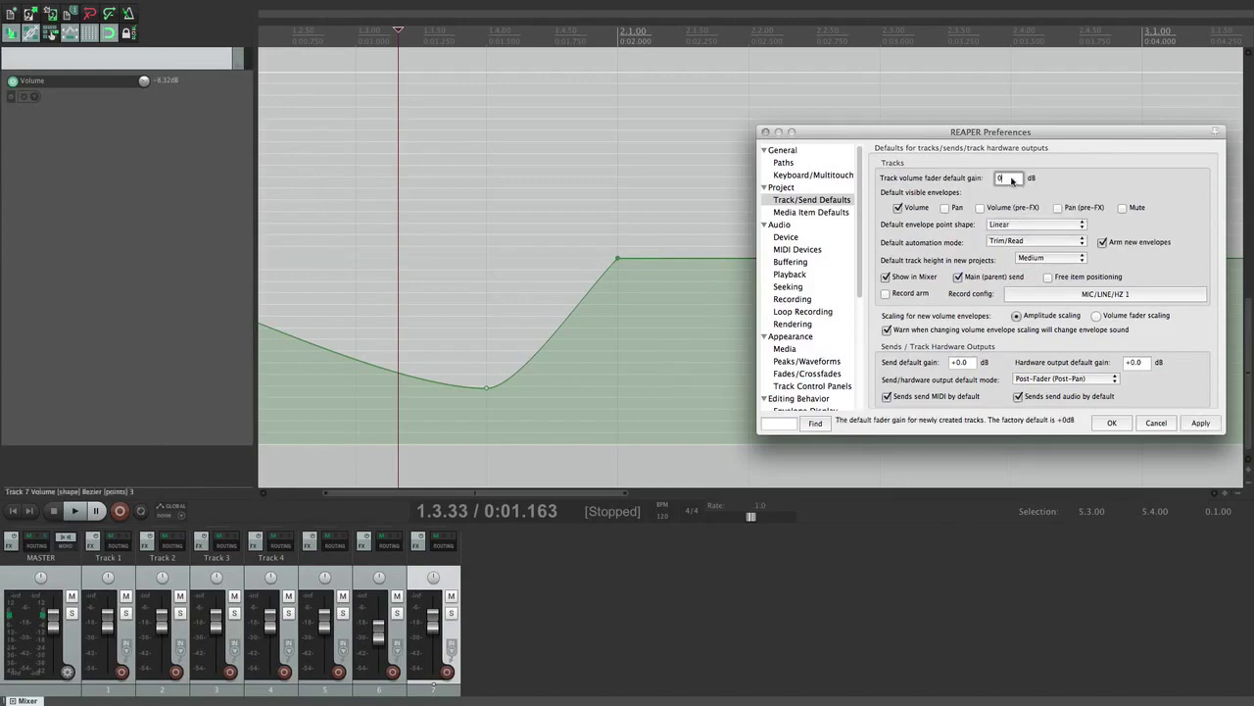
pyautogui.click(1204, 422)
pyautogui.click(1113, 424)
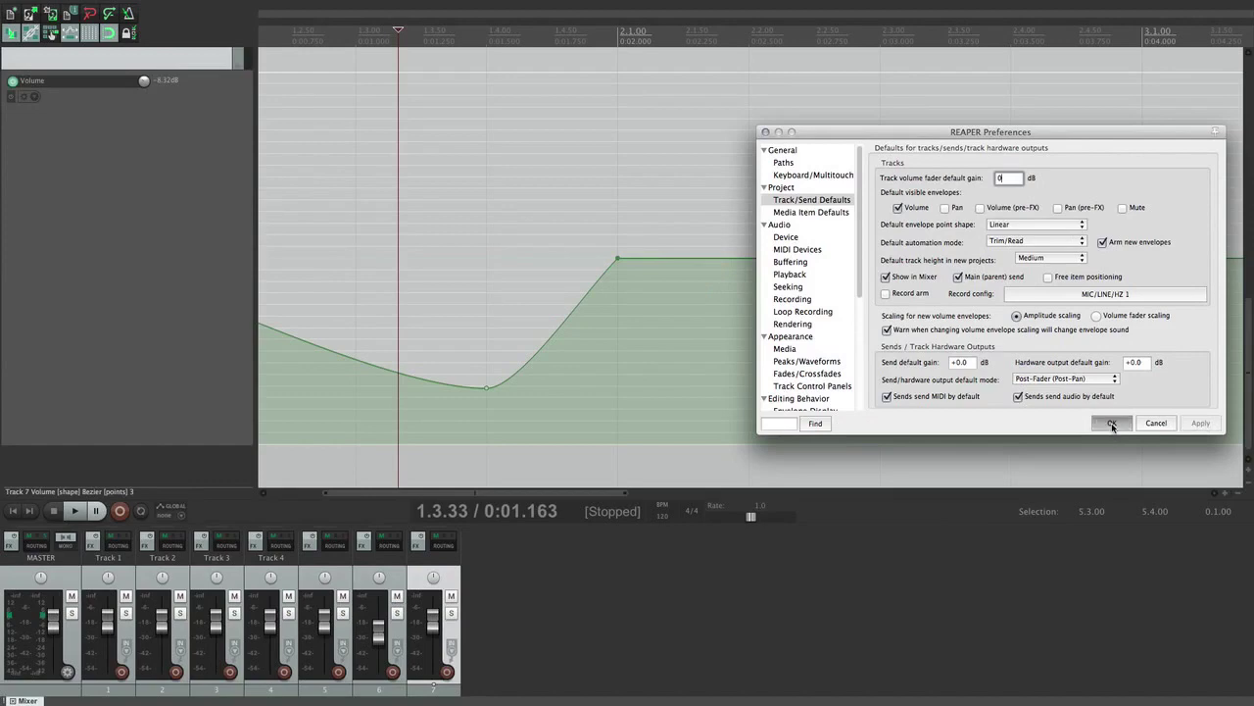
# Step: Reopen the track/send default preferences and reposition the window over the middle of the arrangement
pyautogui.scroll(-5, 405, 248)
pyautogui.scroll(3, 404, 250)
pyautogui.scroll(-5, 402, 252)
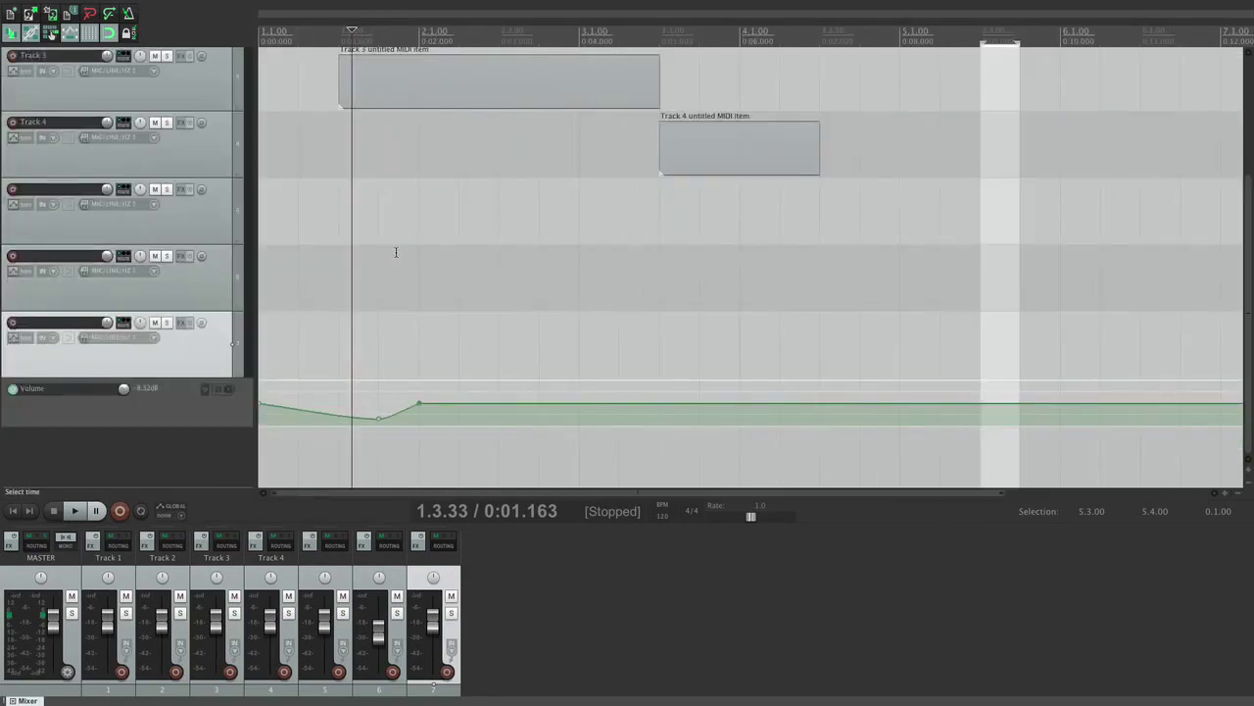
pyautogui.press('super+comma')
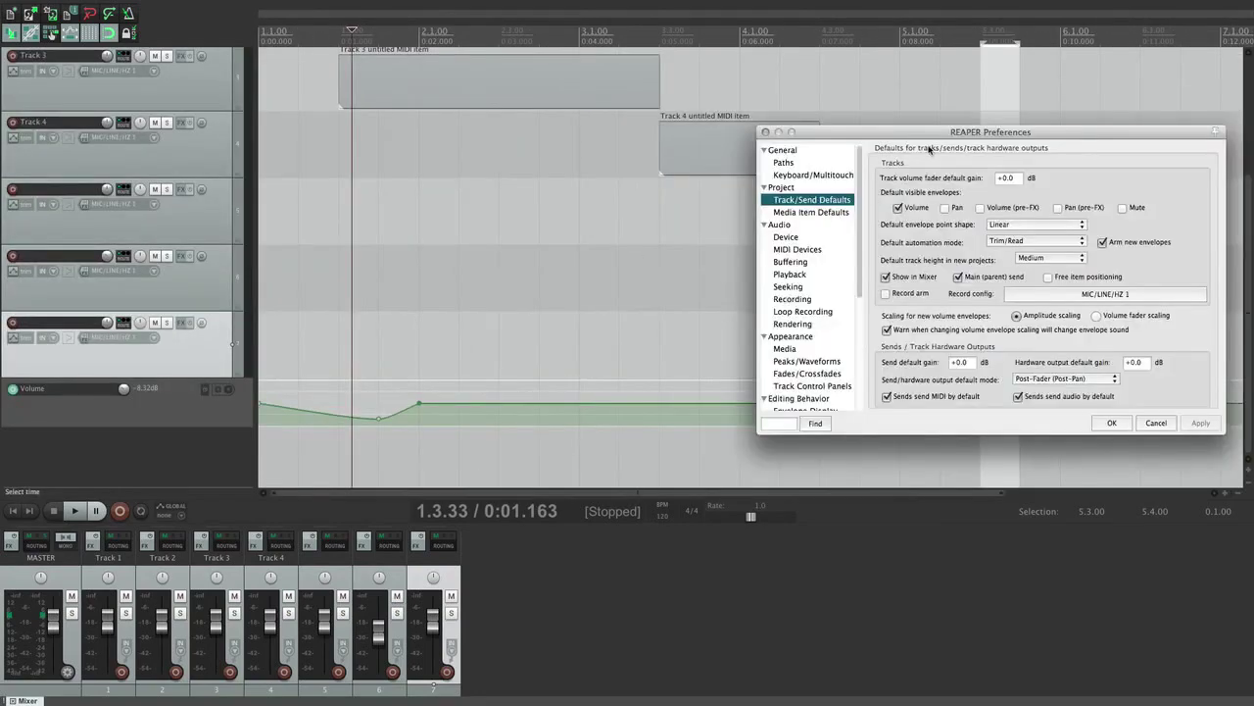
pyautogui.moveTo(941, 128); pyautogui.dragTo(659, 123)
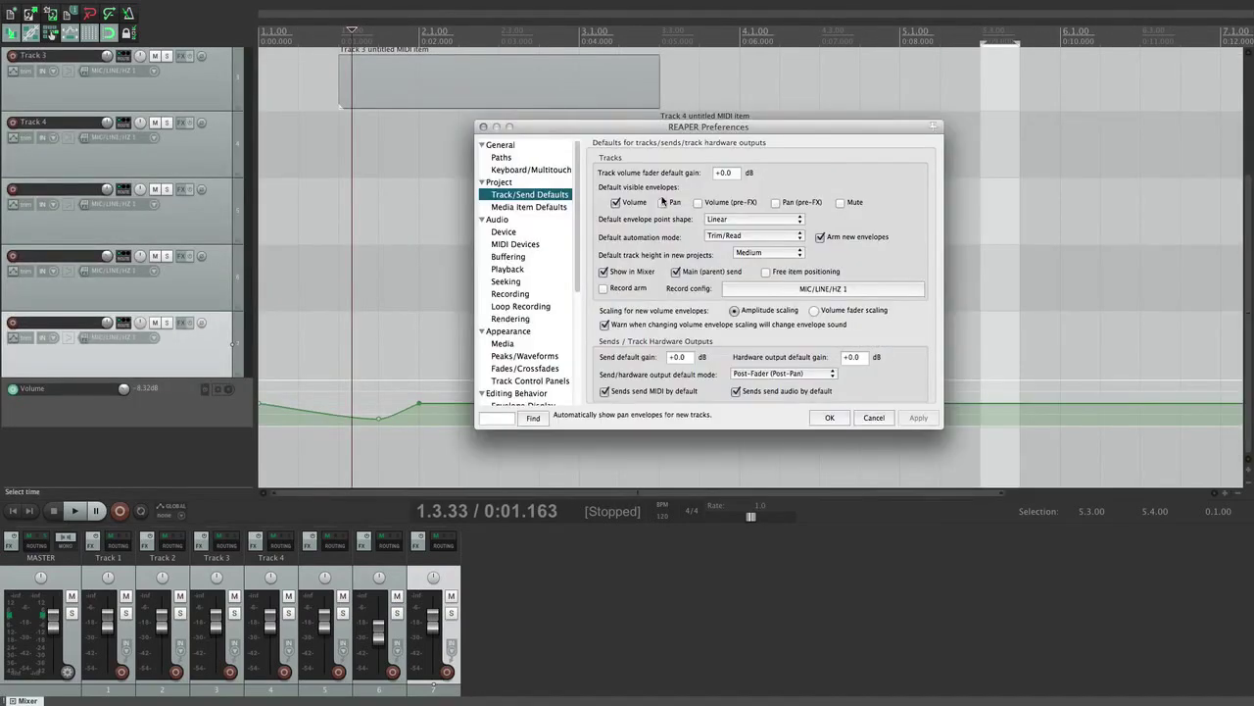
# Step: Set the default automation mode to Write, apply it, and add a test track below the last one
pyautogui.click(737, 239)
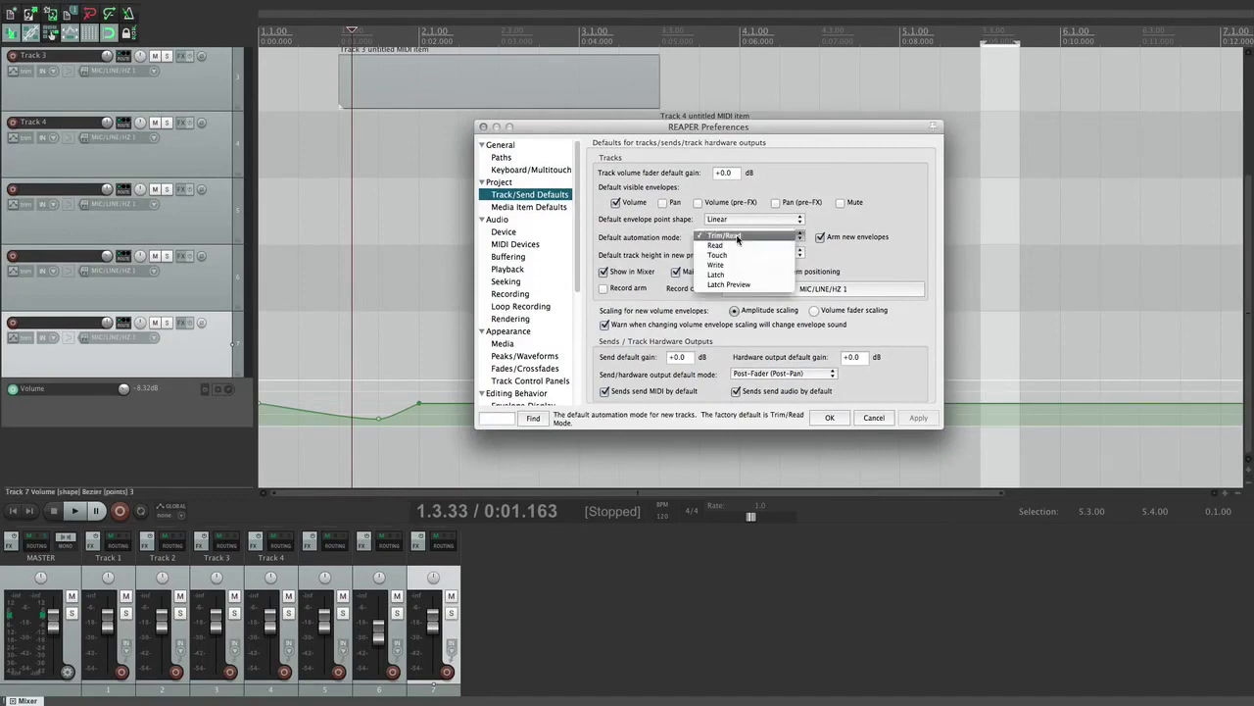
pyautogui.click(739, 237)
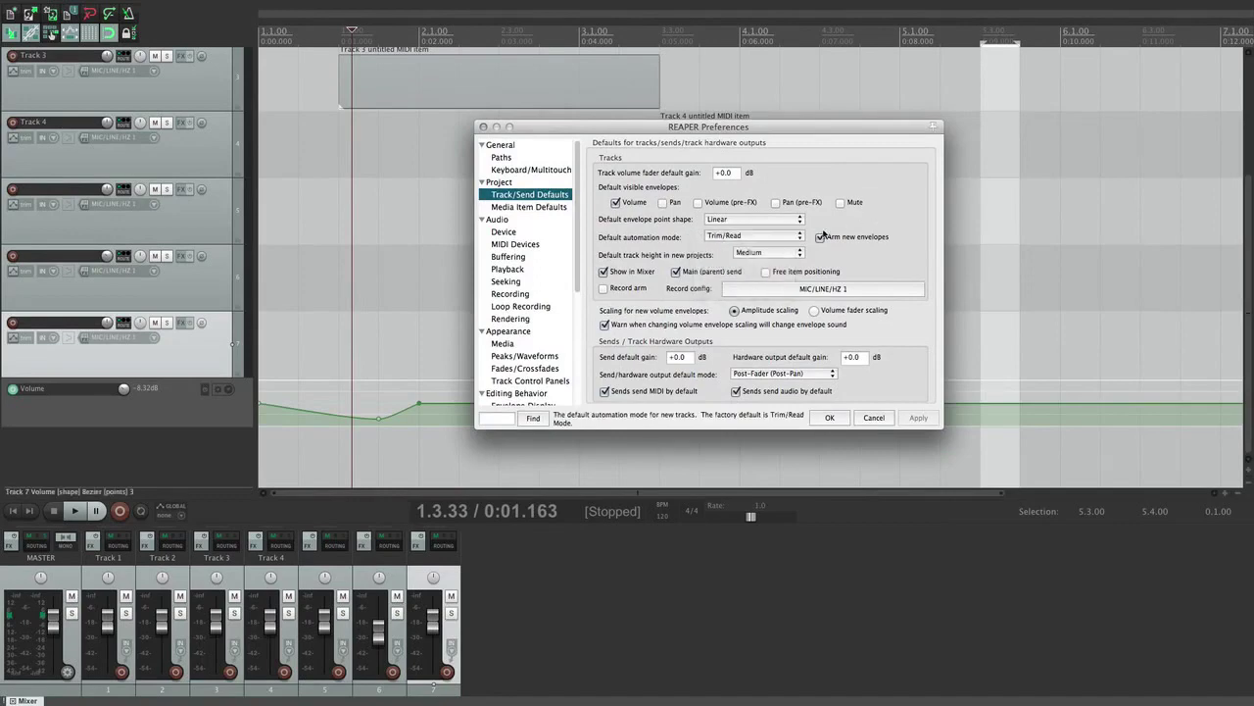
pyautogui.click(739, 237)
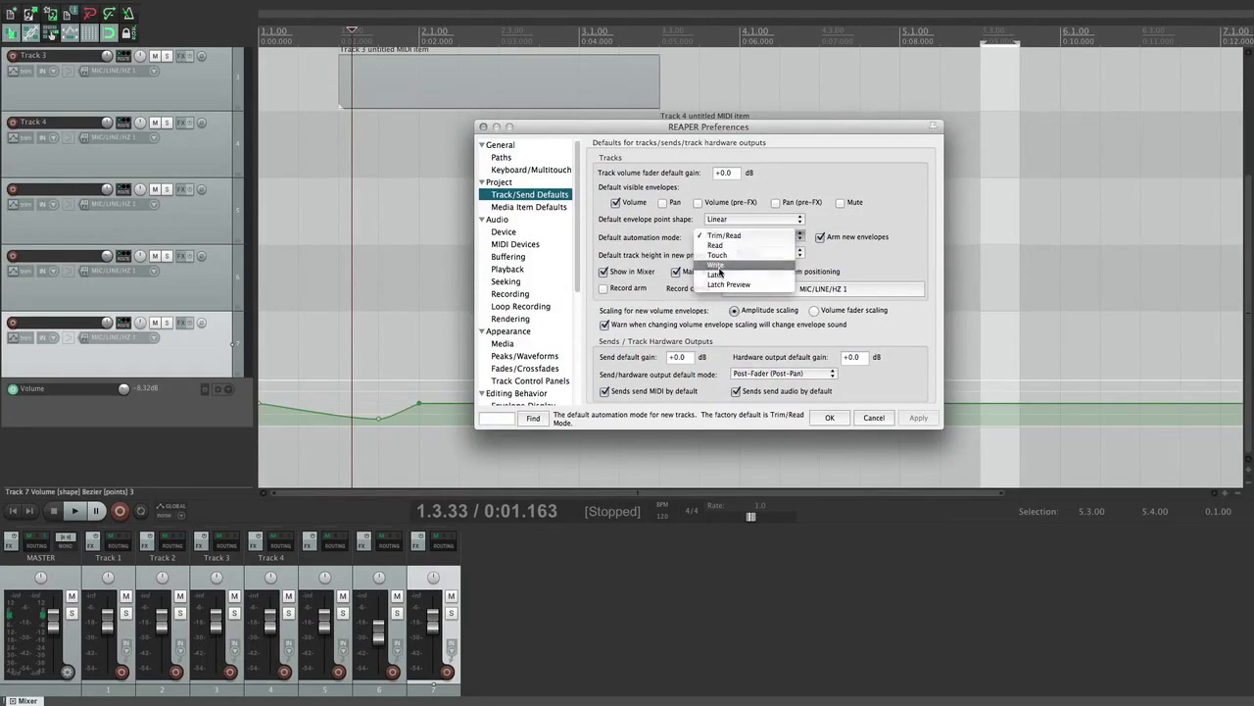
pyautogui.click(737, 272)
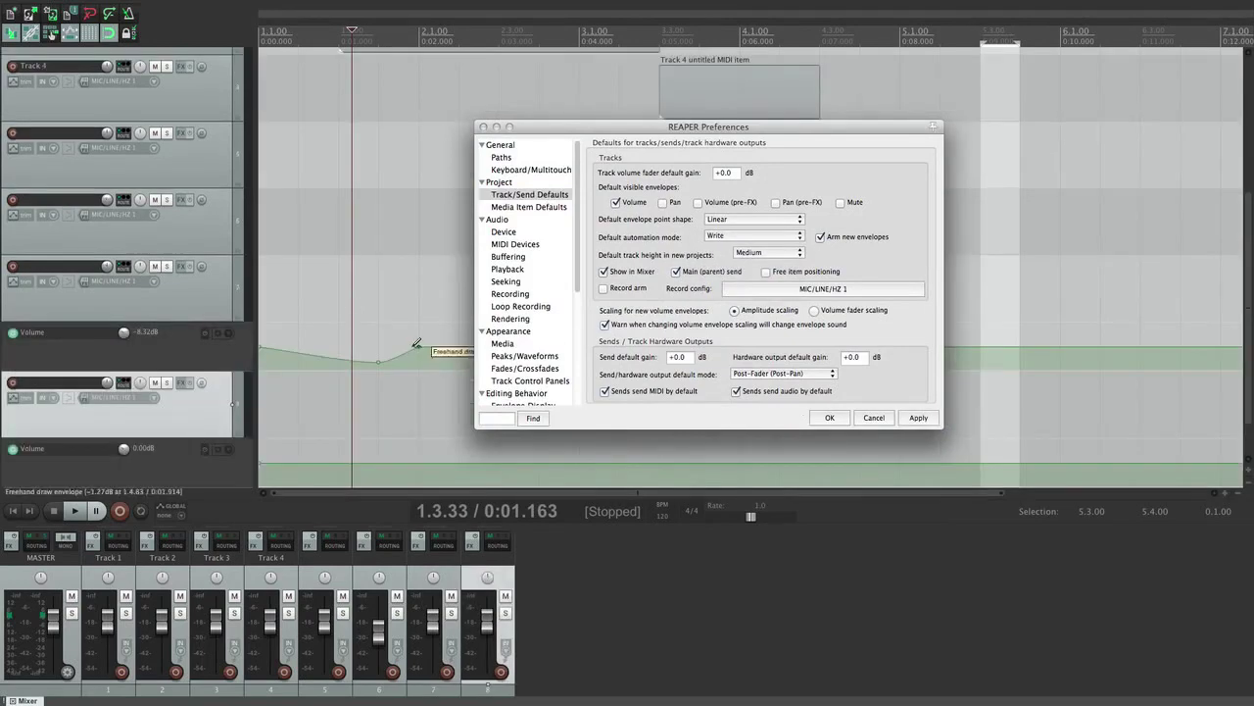
pyautogui.click(912, 419)
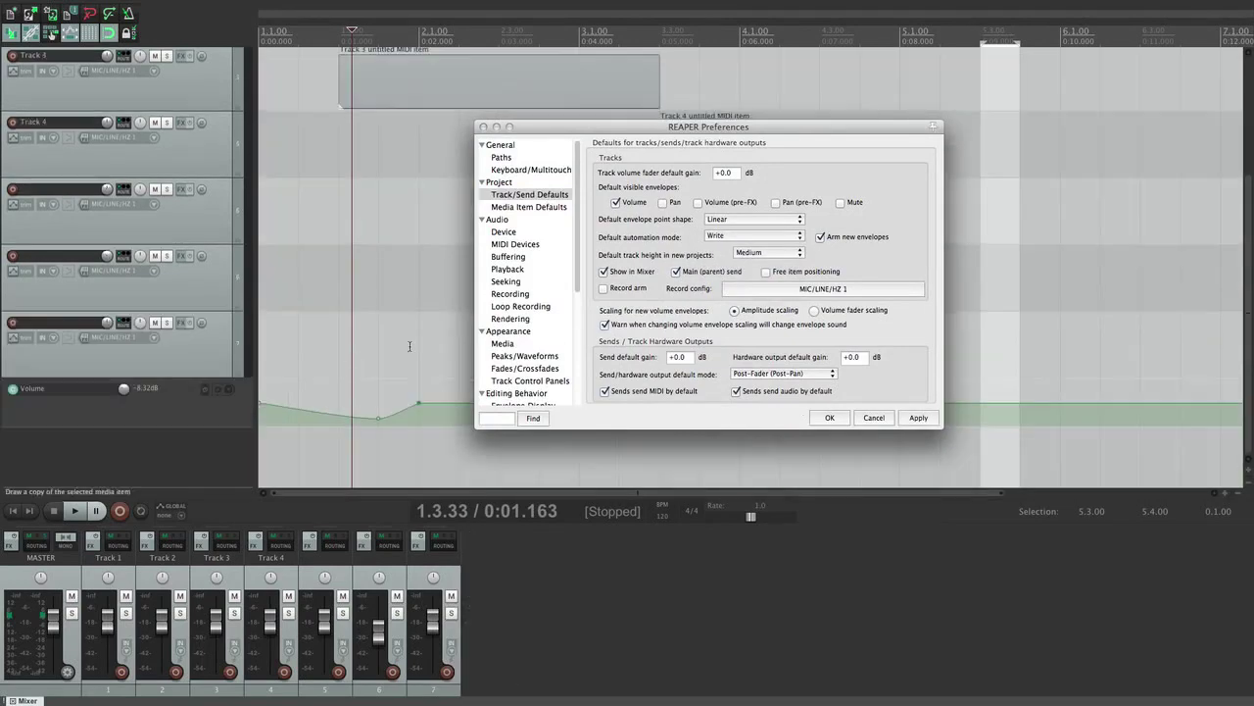
pyautogui.doubleClick(186, 446)
pyautogui.moveTo(110, 388)
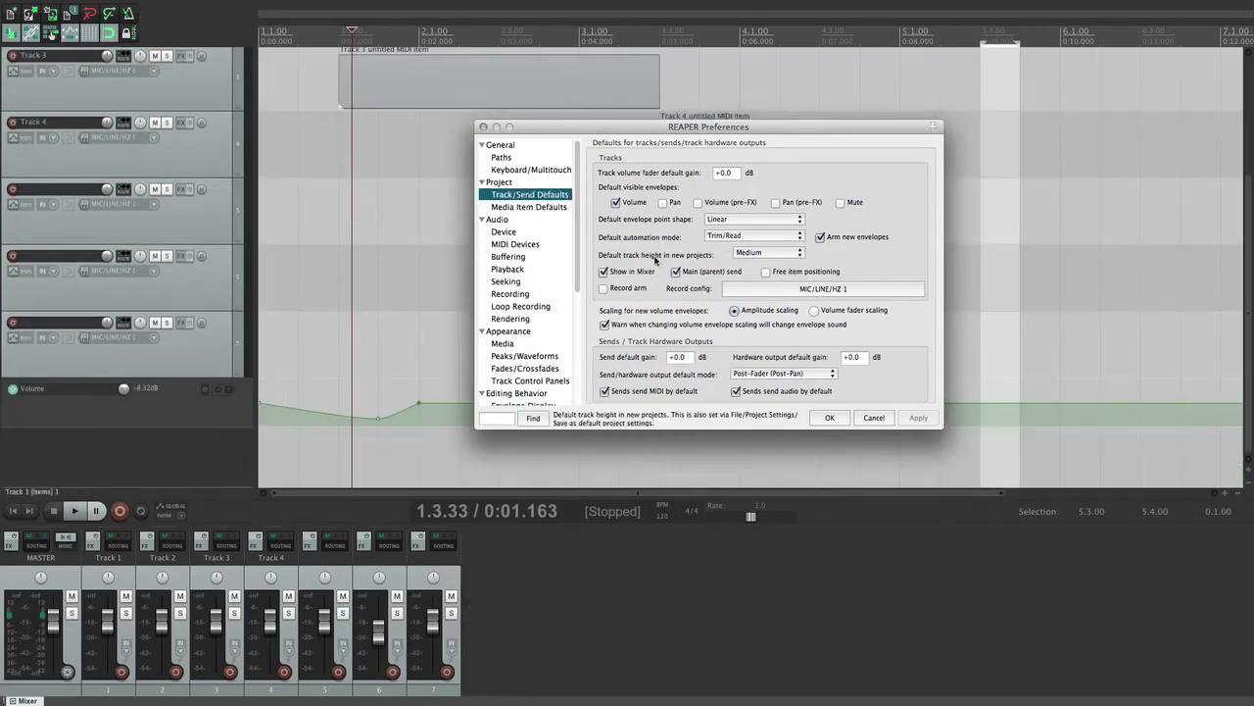
# Step: Set the default track height in new projects to Medium, apply it, and add a track below the last one
pyautogui.click(777, 255)
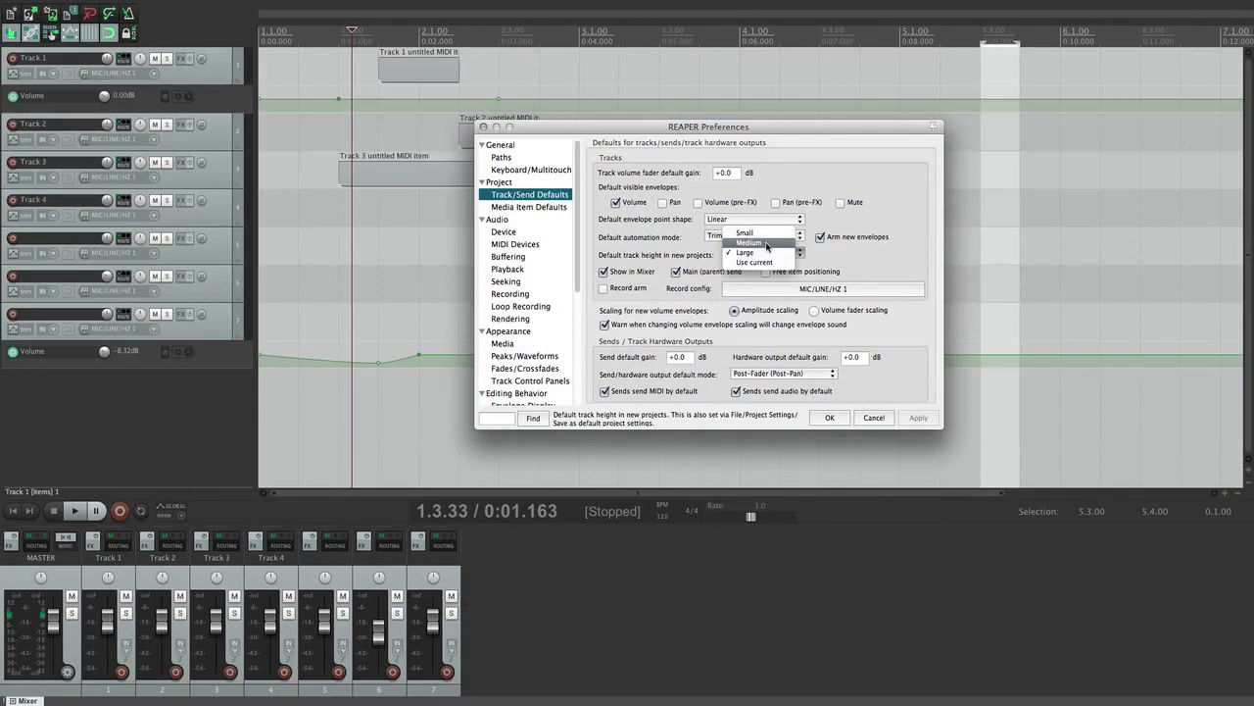
pyautogui.click(768, 243)
pyautogui.click(919, 417)
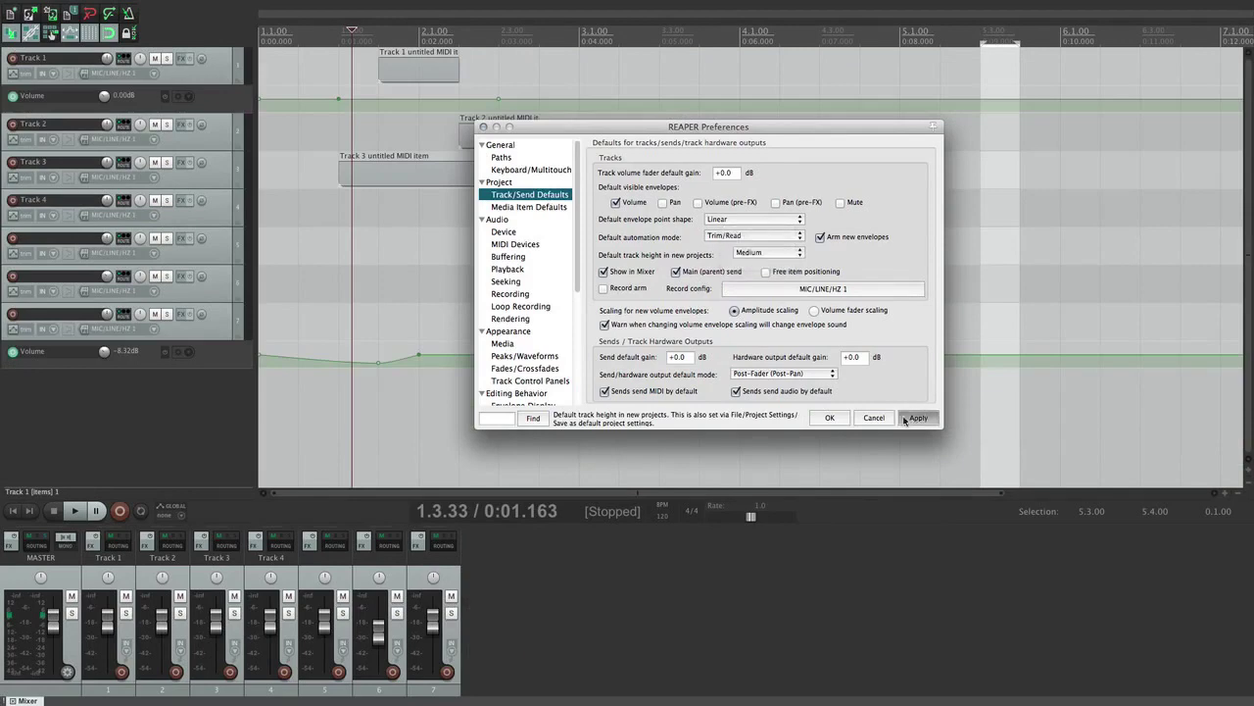
pyautogui.doubleClick(159, 391)
# Step: Set the default track height in new projects to Use current, apply it, and add a test track
pyautogui.click(755, 253)
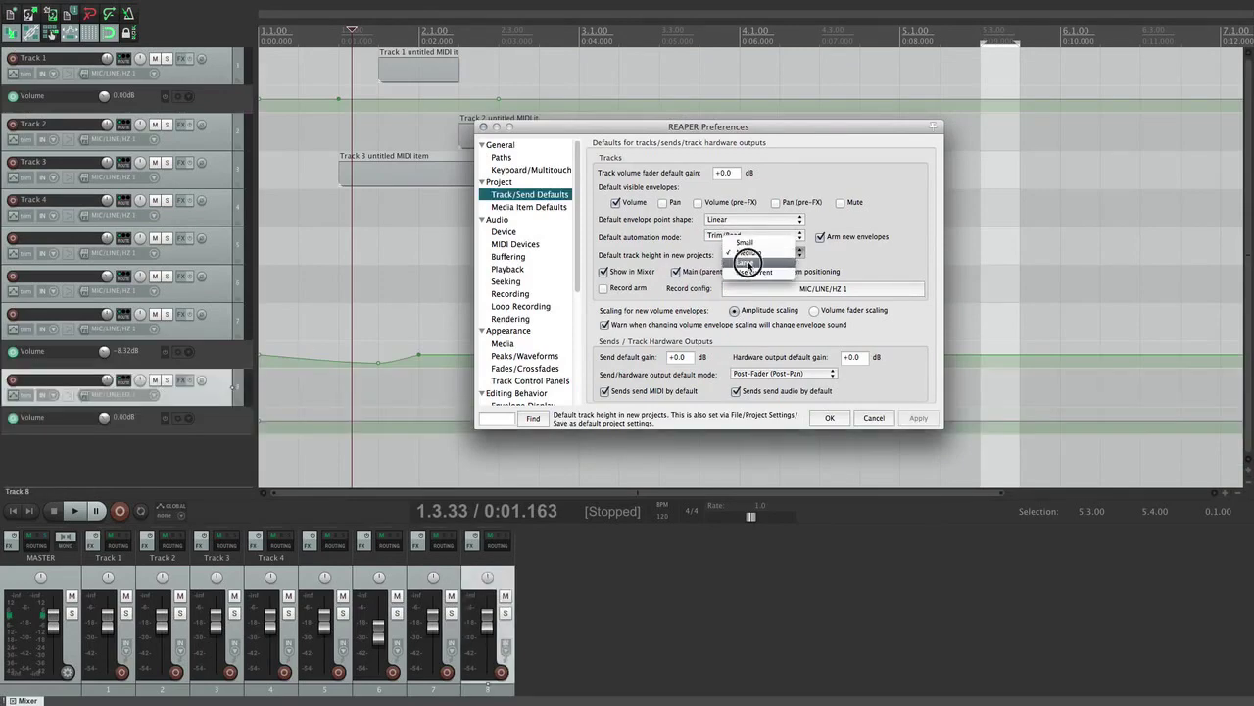
pyautogui.click(750, 272)
pyautogui.click(918, 418)
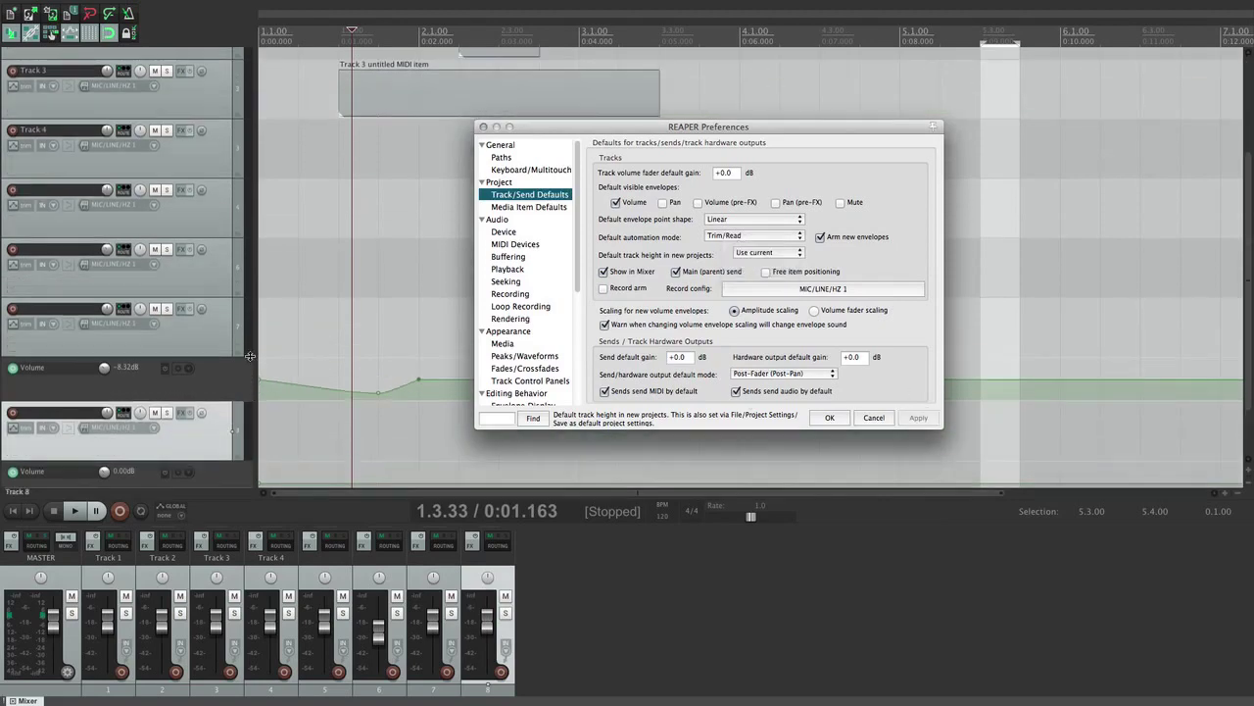
pyautogui.scroll(-2, 147, 369)
pyautogui.doubleClick(213, 473)
pyautogui.scroll(-4, 222, 311)
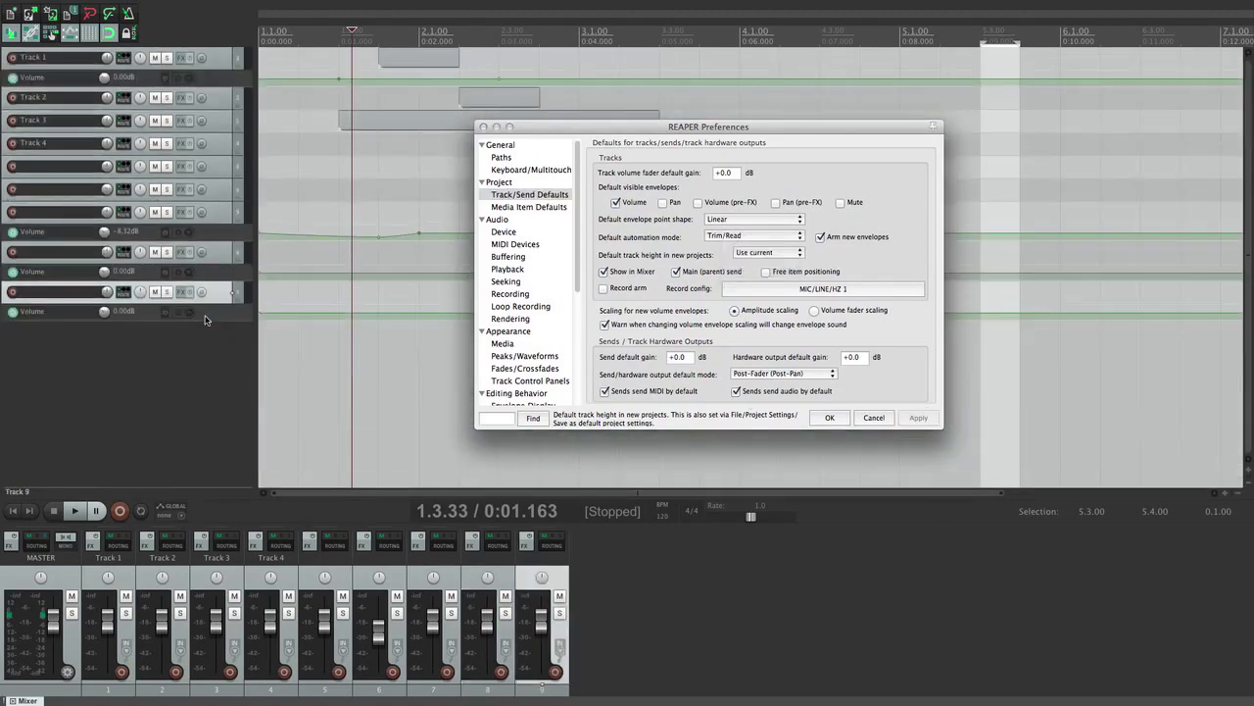
# Step: Delete the newly added test track
pyautogui.scroll(-1, 206, 321)
pyautogui.press('Delete')
pyautogui.scroll(-1, 205, 320)
pyautogui.scroll(4, 206, 320)
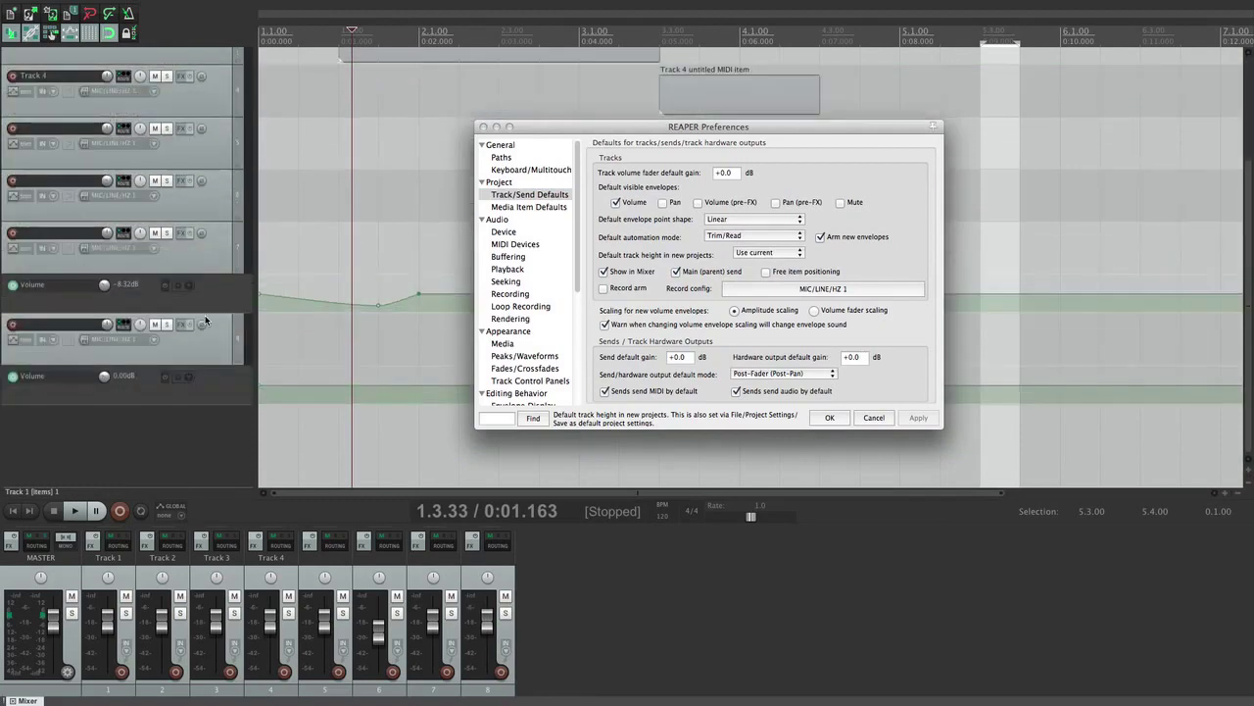
pyautogui.scroll(-2, 205, 315)
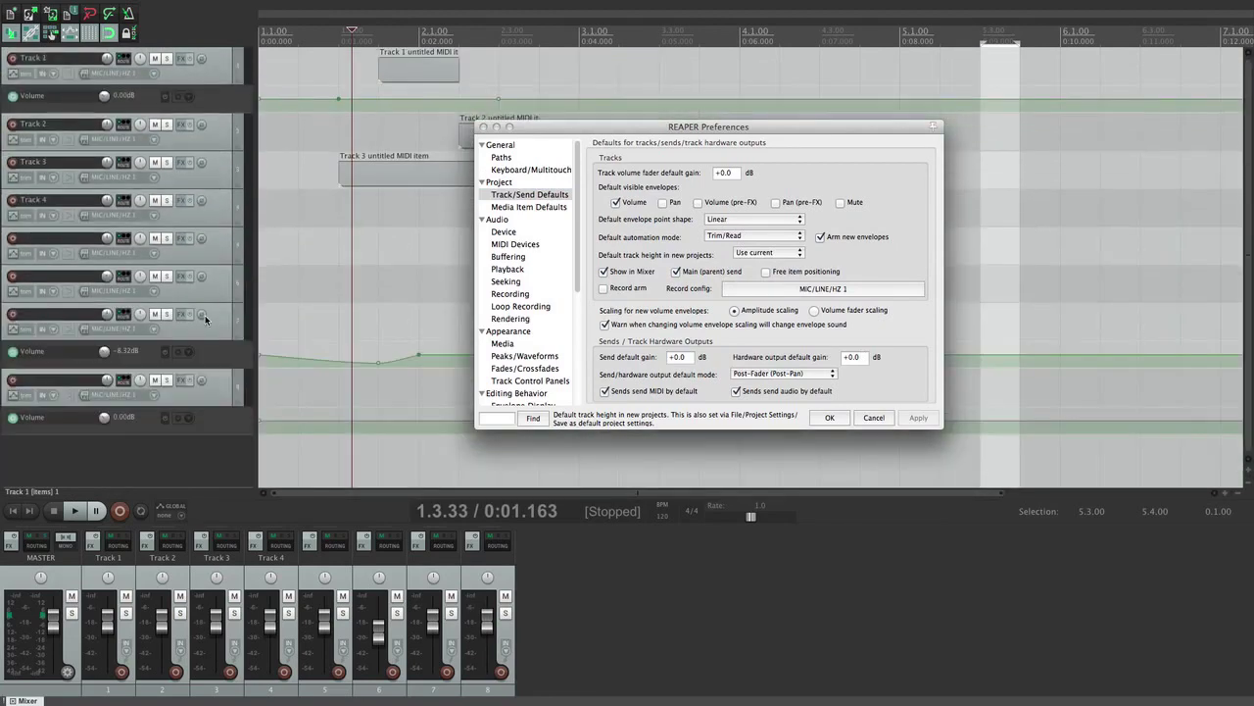
# Step: Turn off Show in Mixer for new tracks and add a test track below track 8
pyautogui.click(600, 272)
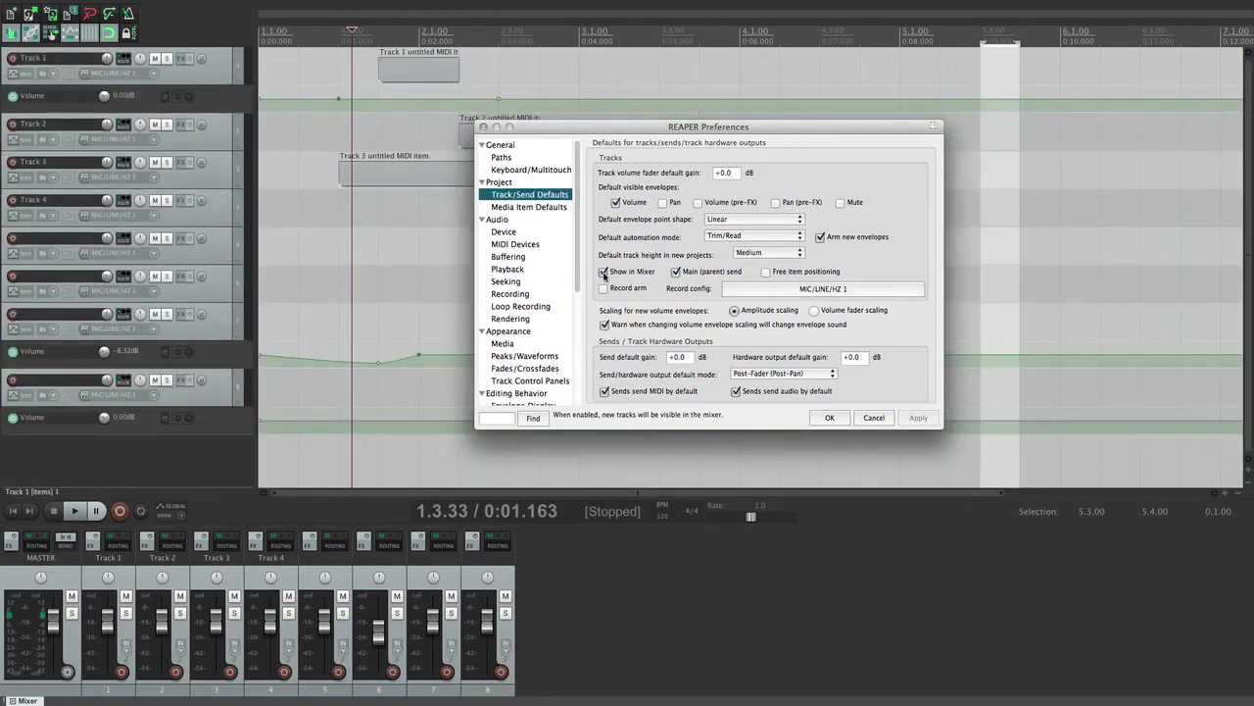
pyautogui.click(604, 273)
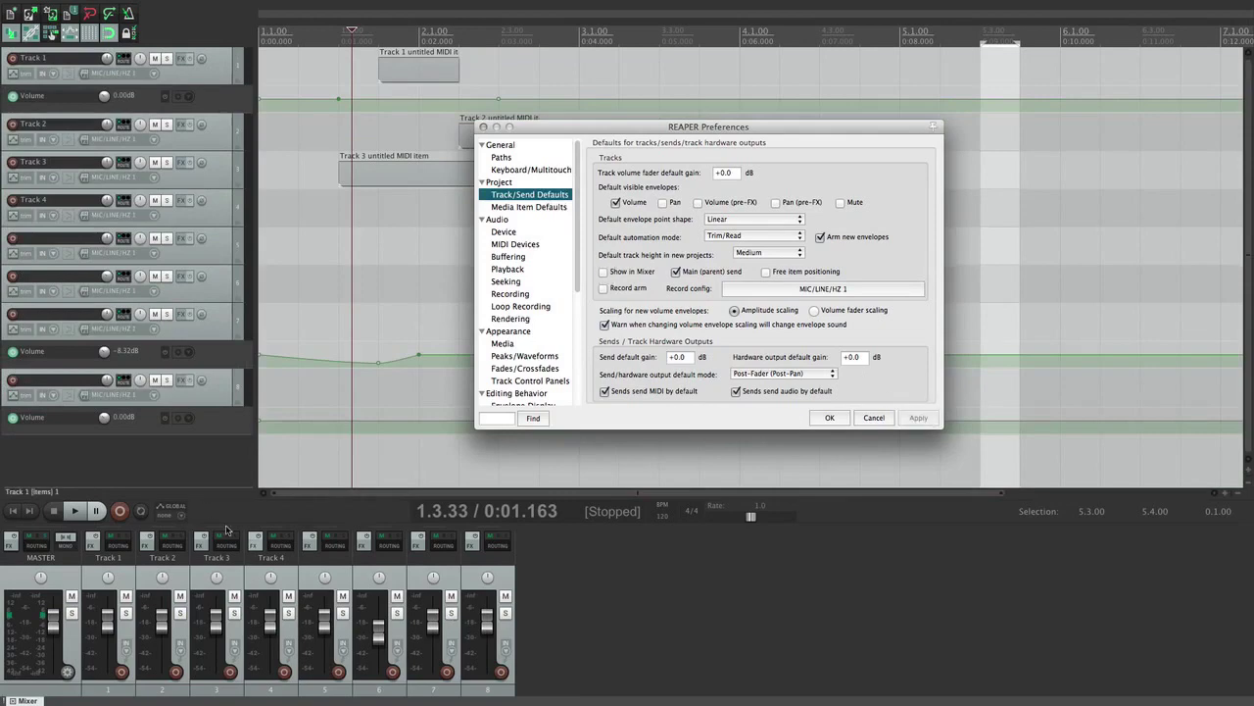
pyautogui.doubleClick(201, 454)
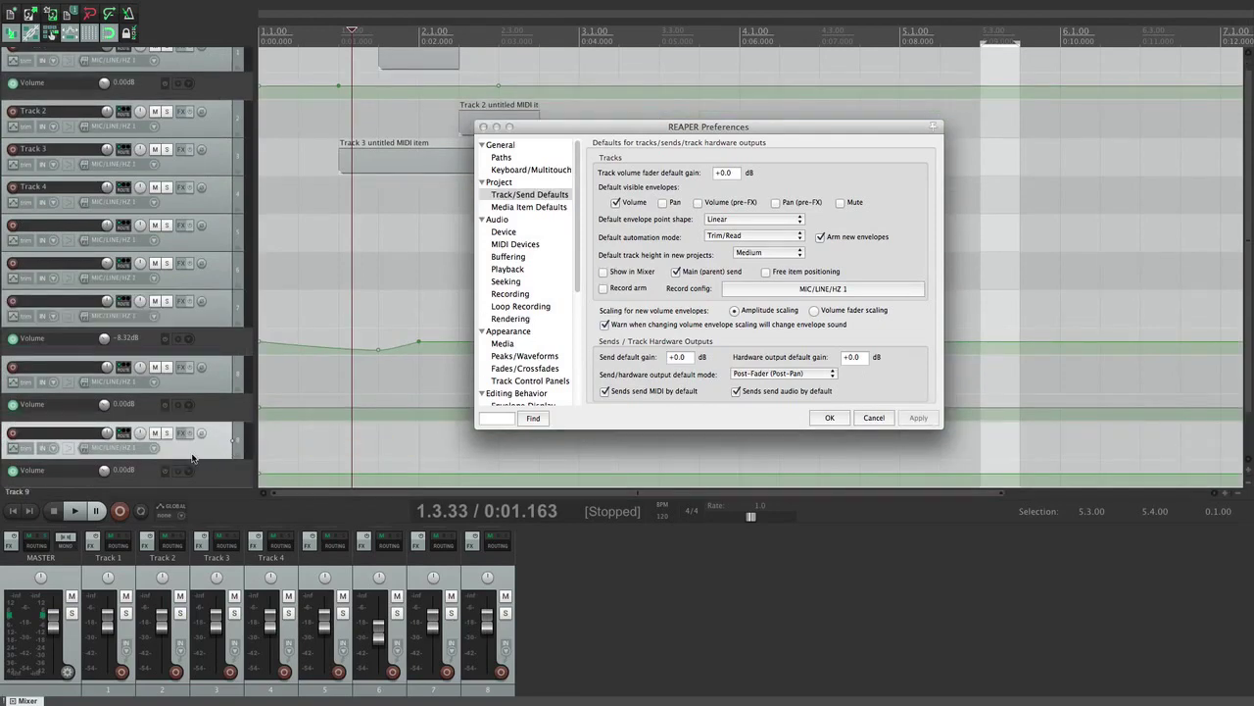
# Step: Undo the added test track and turn Show in Mixer back on for new tracks
pyautogui.press('super+z')
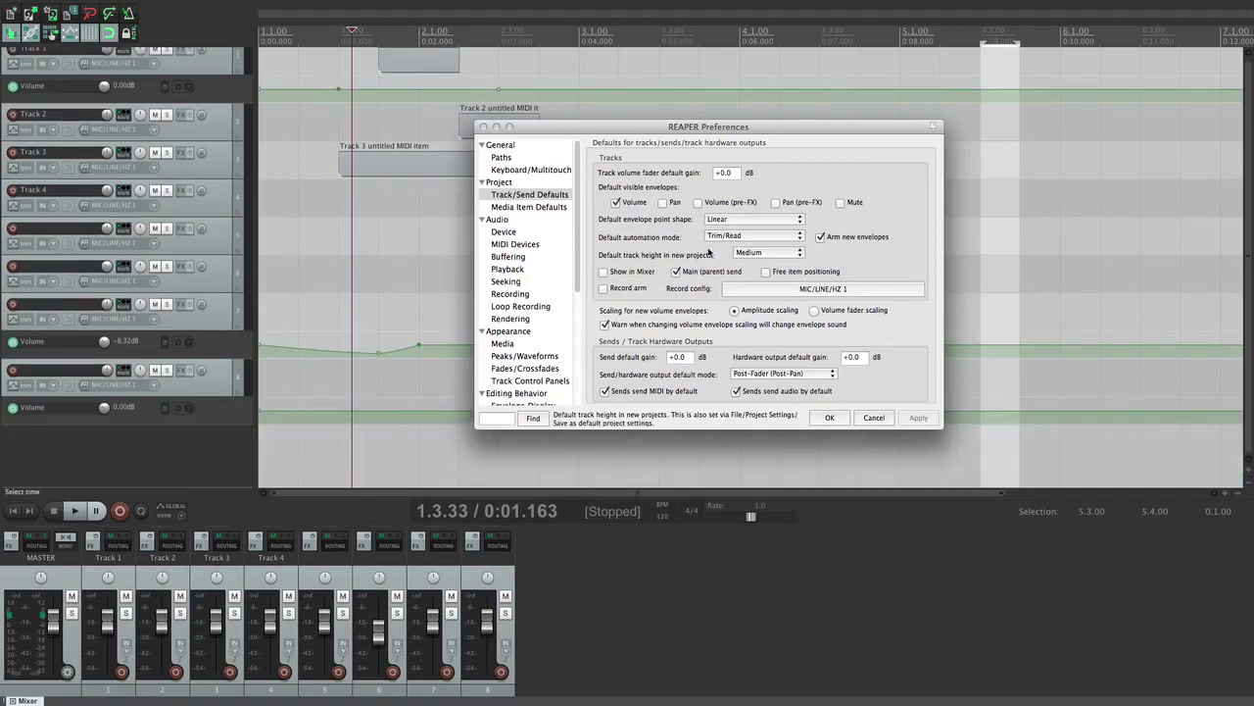
pyautogui.click(605, 272)
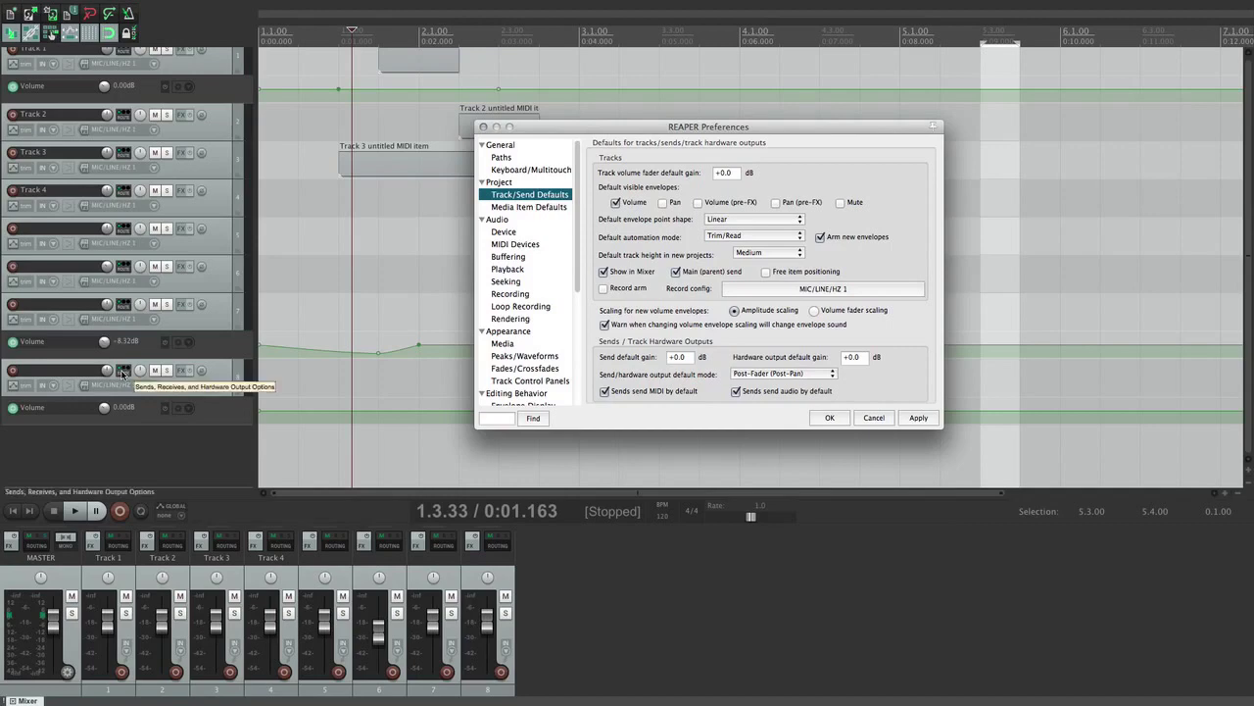
# Step: Make track 5 a folder track, and undo the folder change
pyautogui.click(217, 278)
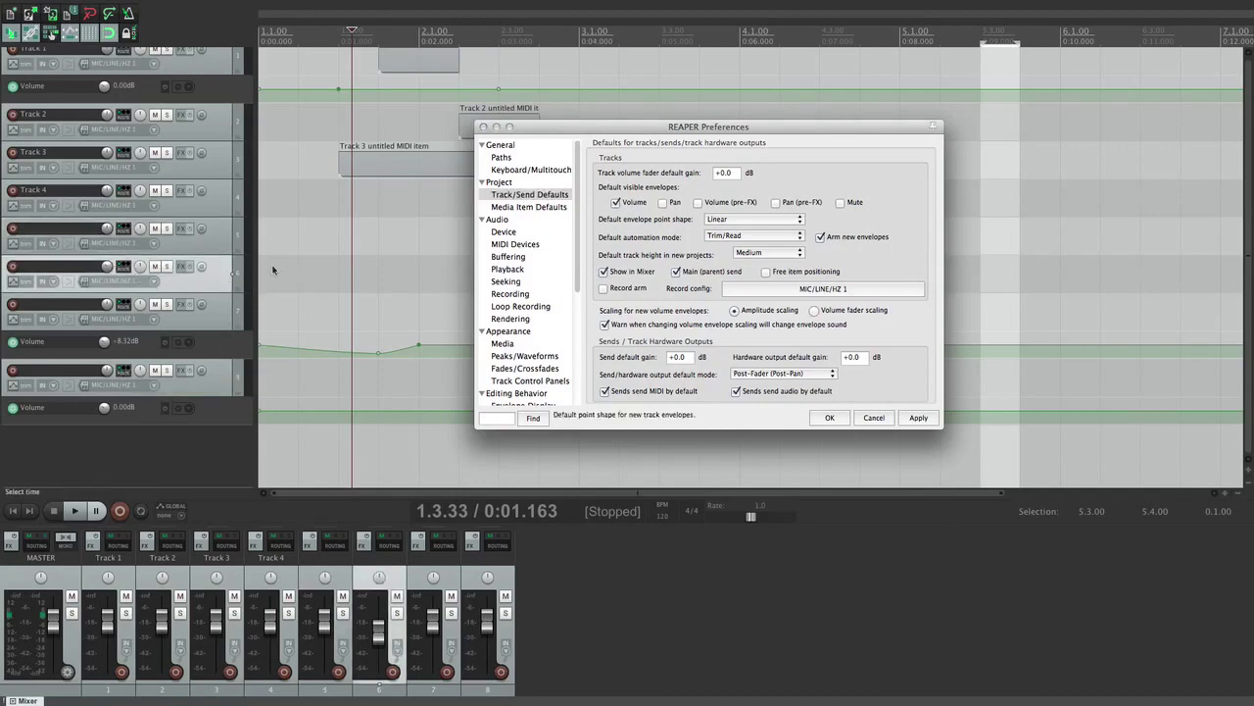
pyautogui.click(234, 252)
pyautogui.click(237, 250)
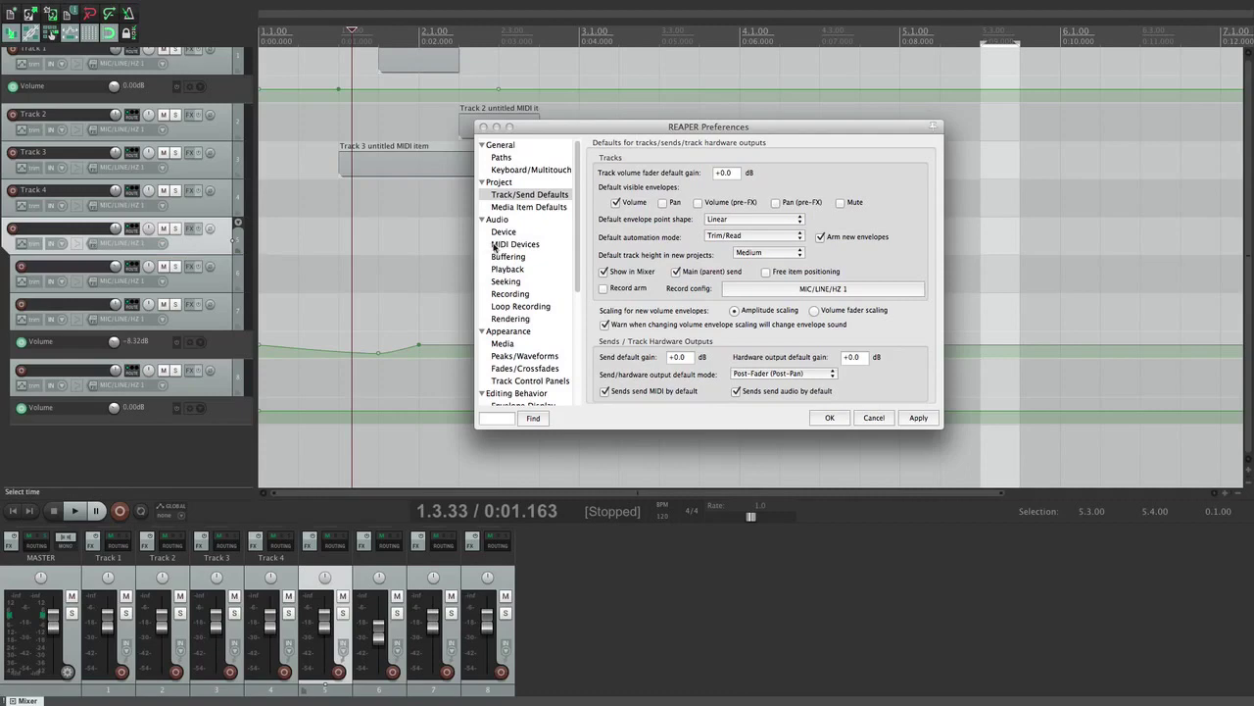
pyautogui.press('super+z')
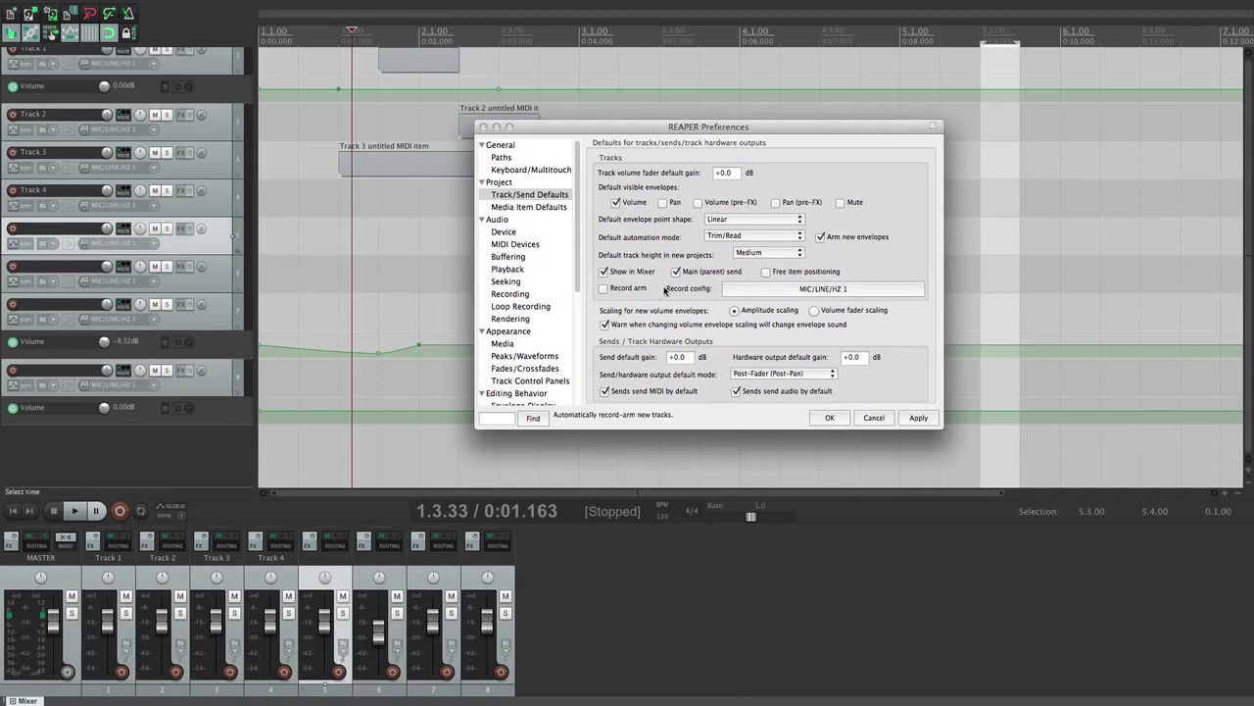
# Step: Turn off Main (parent) send for new tracks, apply it, and add a track below track 8
pyautogui.click(677, 273)
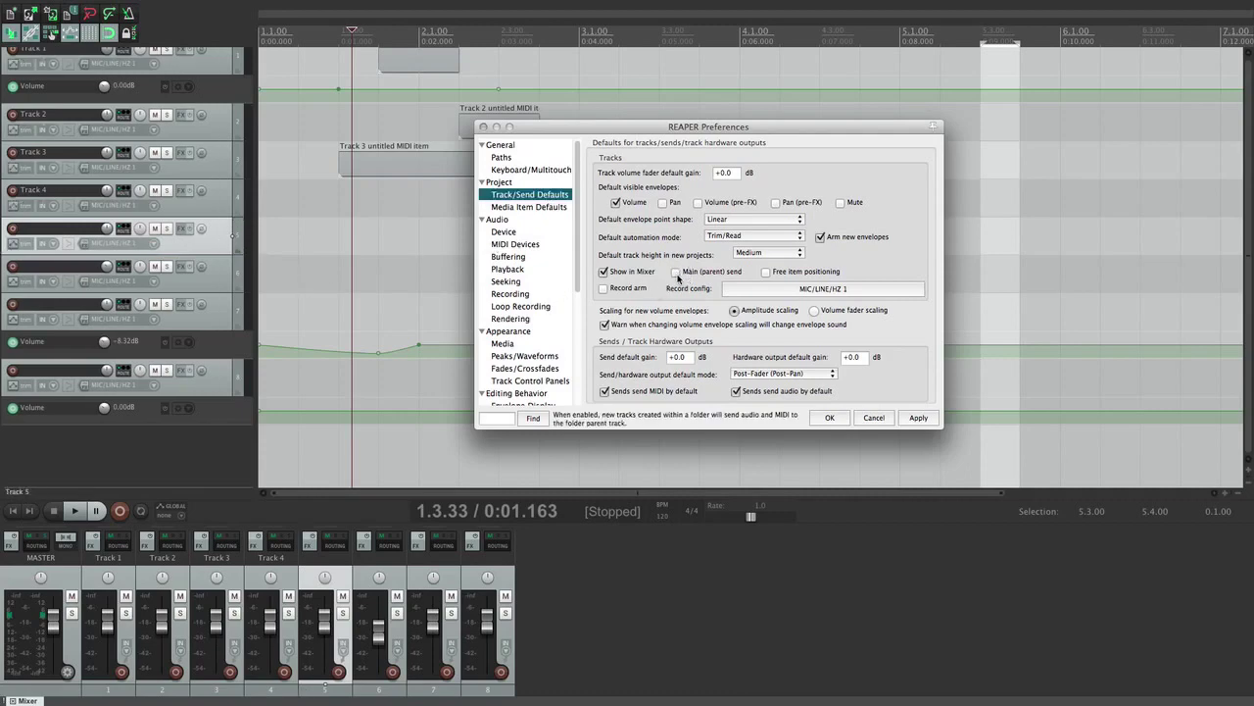
pyautogui.click(914, 417)
pyautogui.doubleClick(197, 445)
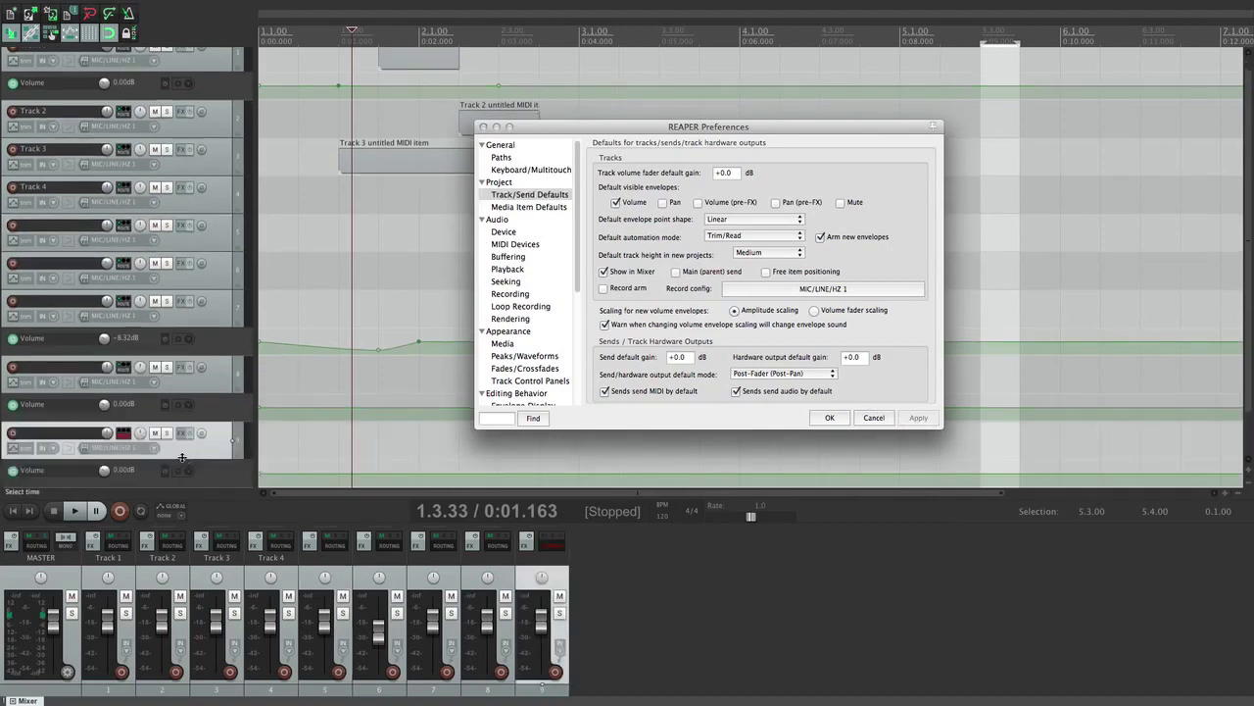
# Step: Open the routing window of track 9 and toggle its master send on and off again
pyautogui.click(125, 440)
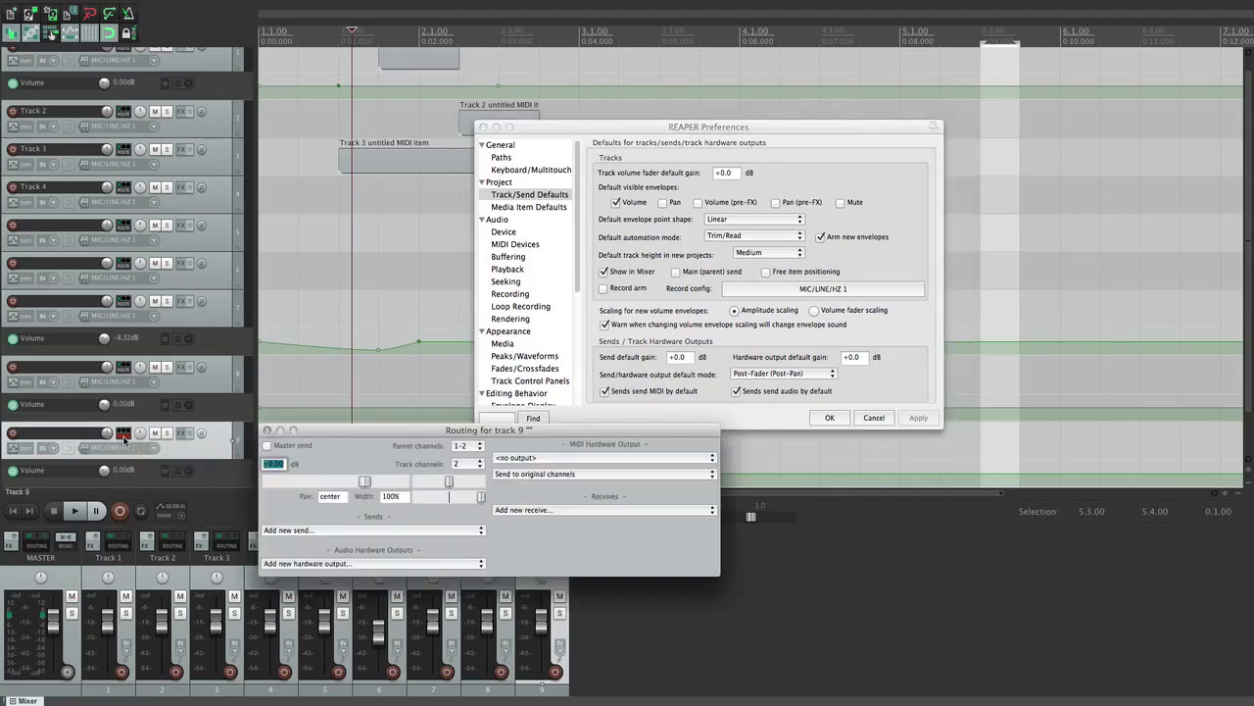
pyautogui.click(268, 446)
pyautogui.click(269, 446)
# Step: Look through the available send destinations and audio hardware outputs of track 9, and close its routing window
pyautogui.click(411, 530)
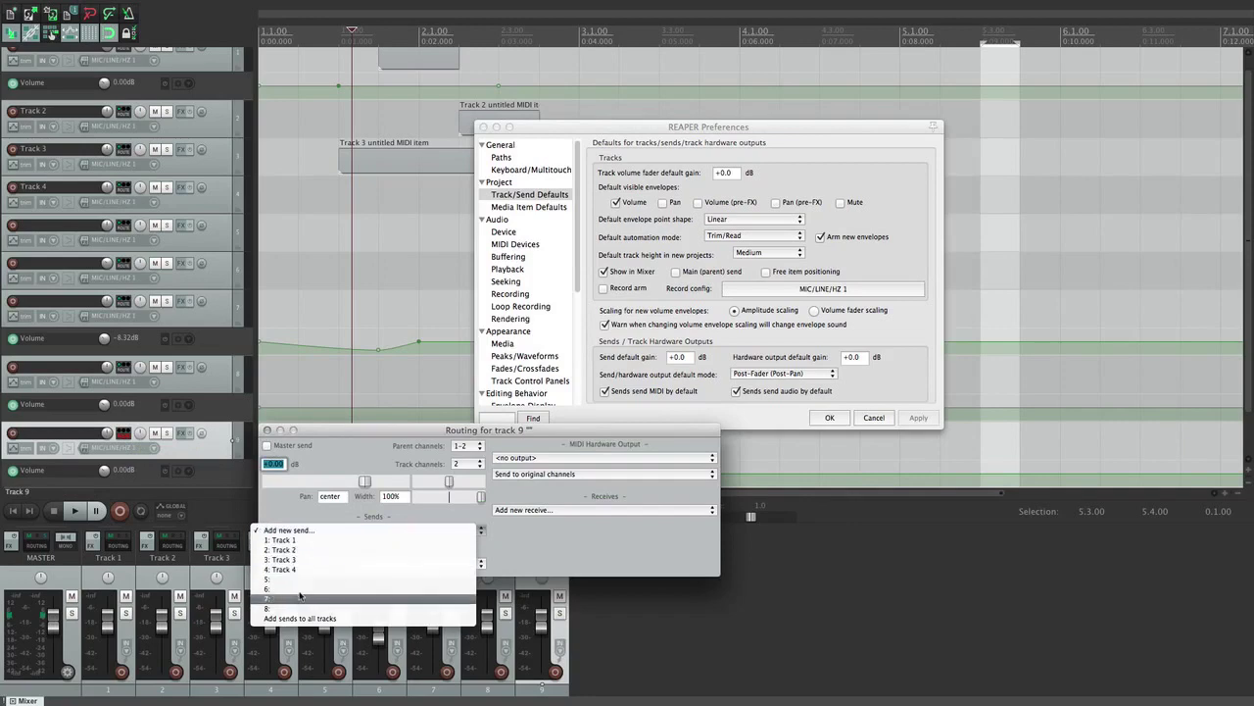
pyautogui.click(572, 558)
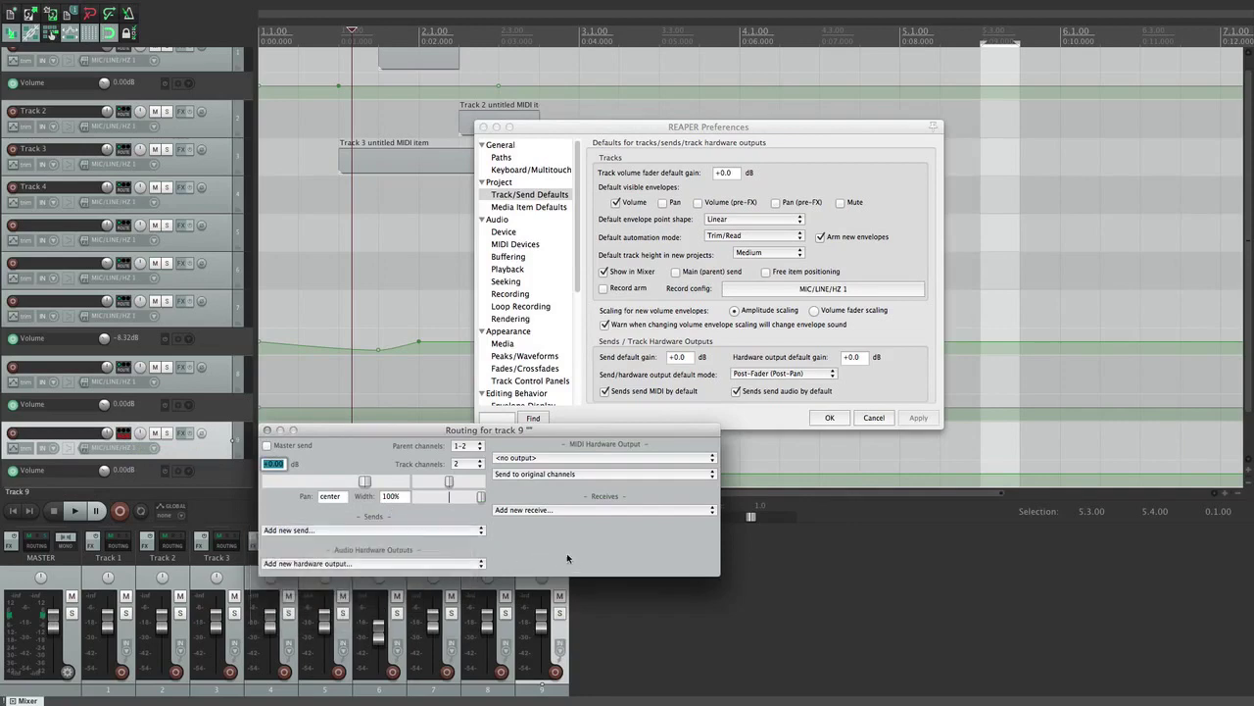
pyautogui.click(349, 564)
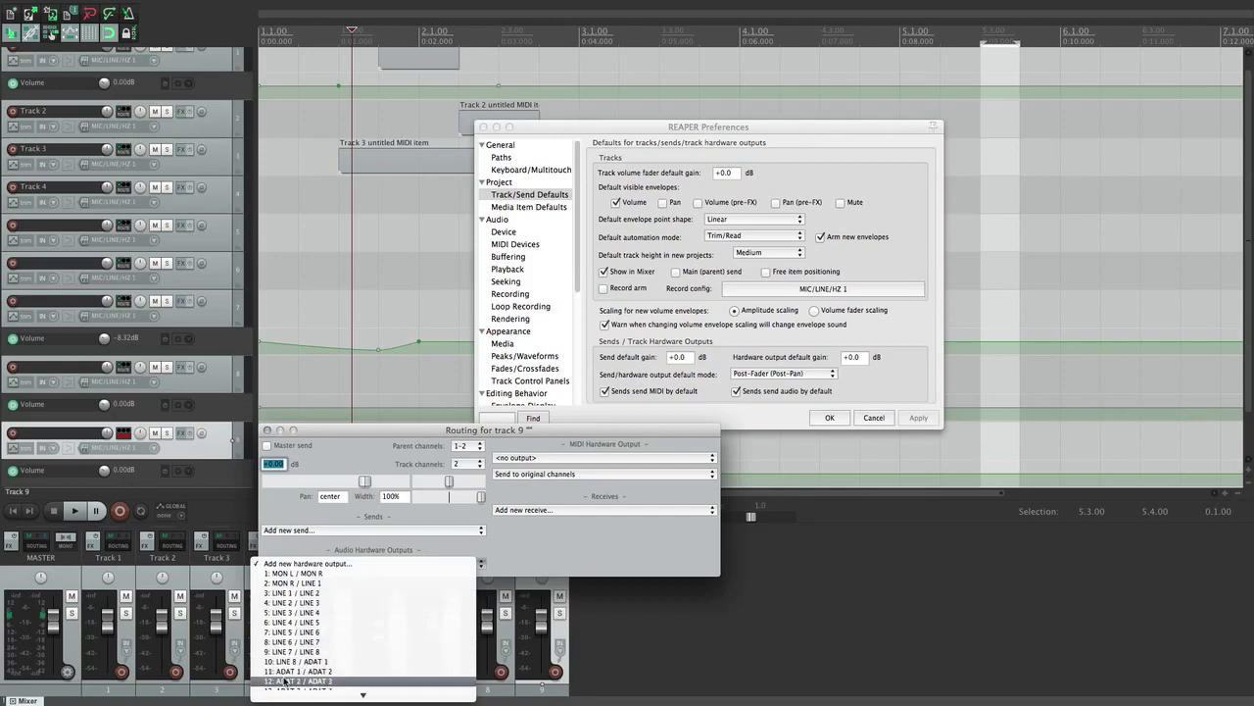
pyautogui.click(573, 529)
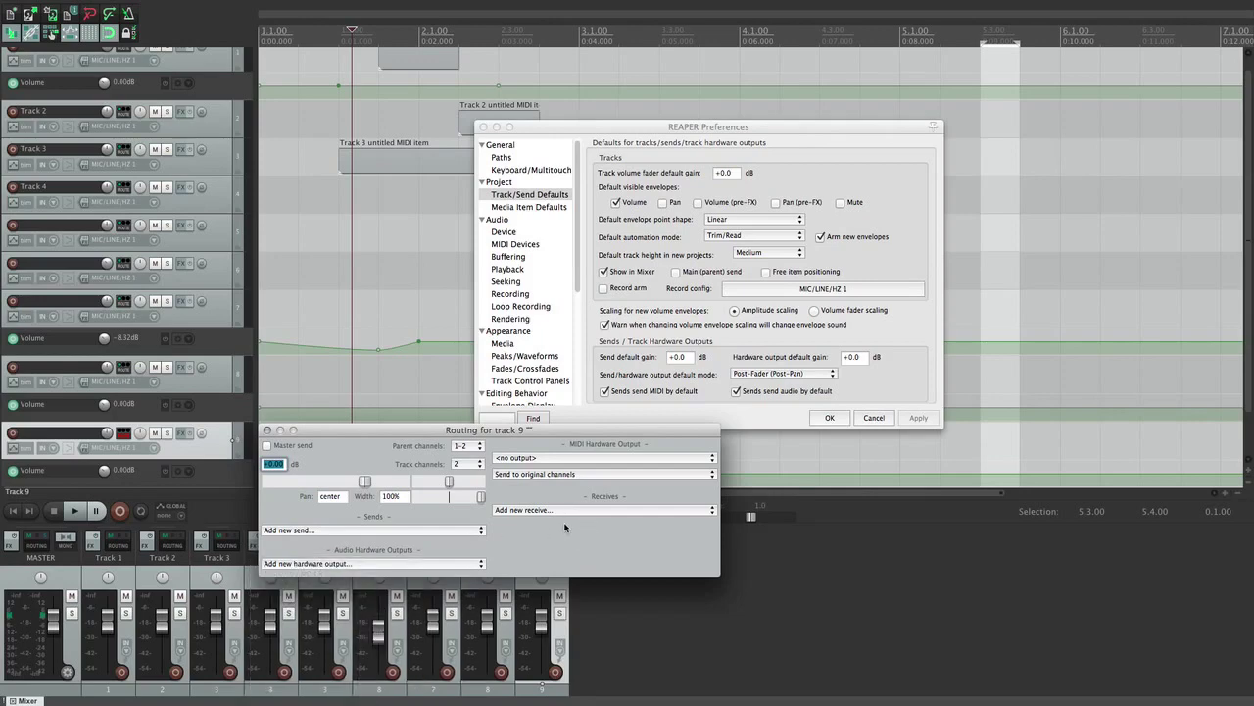
pyautogui.click(268, 431)
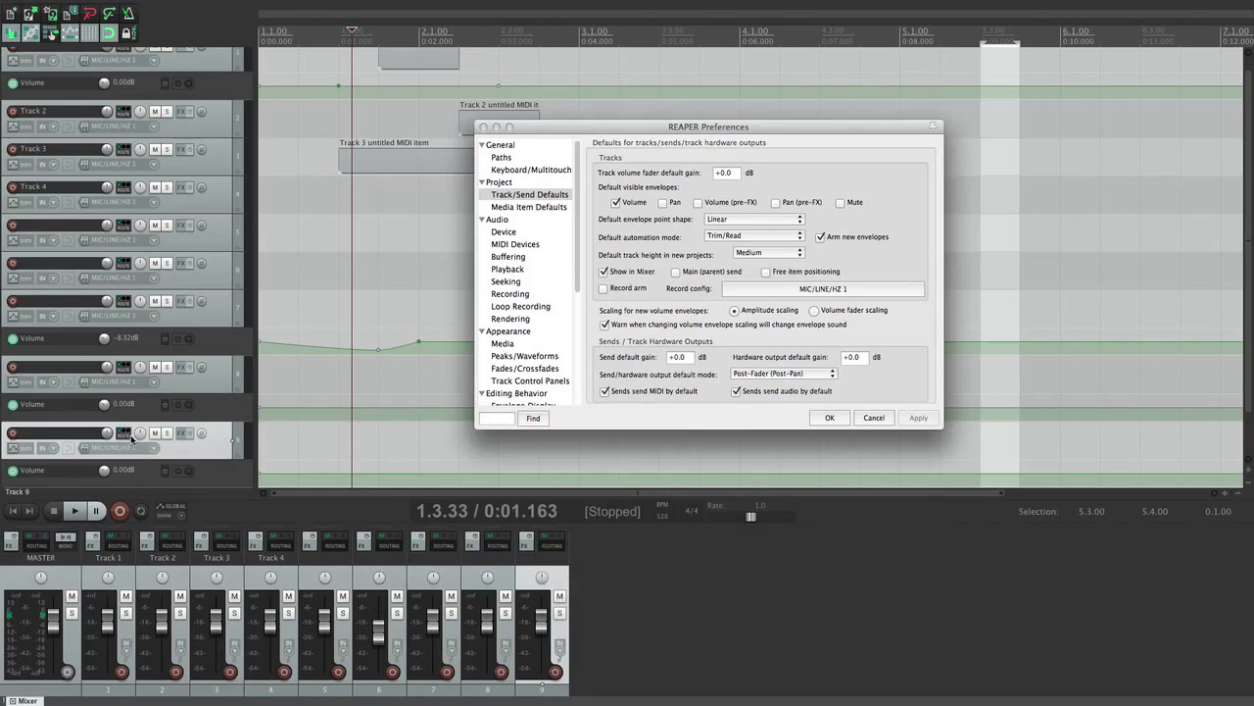
# Step: Toggle the master send of track 9 and of track 6 off and on directly in the track list
pyautogui.click(117, 434)
pyautogui.keyDown('alt'); pyautogui.click(125, 439); pyautogui.keyUp('alt')
pyautogui.keyDown('alt'); pyautogui.click(125, 439); pyautogui.keyUp('alt')
pyautogui.keyDown('alt'); pyautogui.click(125, 439); pyautogui.keyUp('alt')
pyautogui.click(167, 281)
pyautogui.keyDown('alt'); pyautogui.click(123, 264); pyautogui.keyUp('alt')
pyautogui.keyDown('alt'); pyautogui.click(124, 265); pyautogui.keyUp('alt')
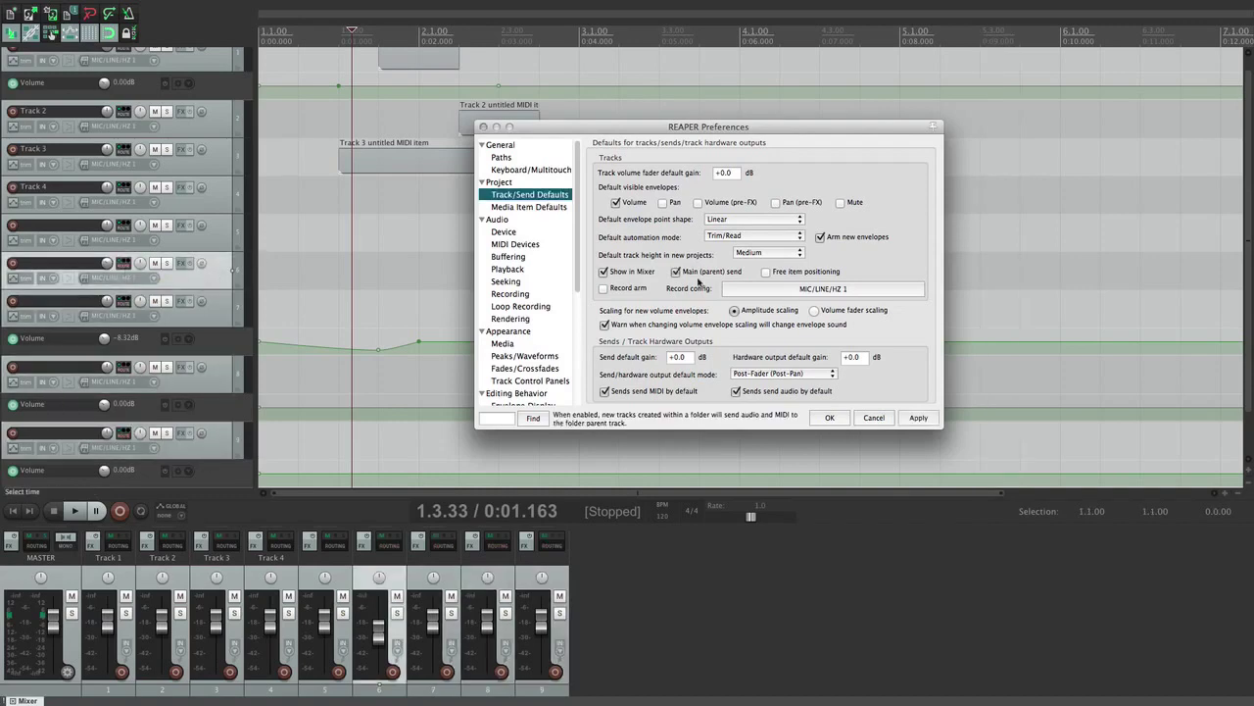
# Step: Turn Main (parent) send back on and enable Free item positioning for new tracks, applying the changes
pyautogui.click(919, 422)
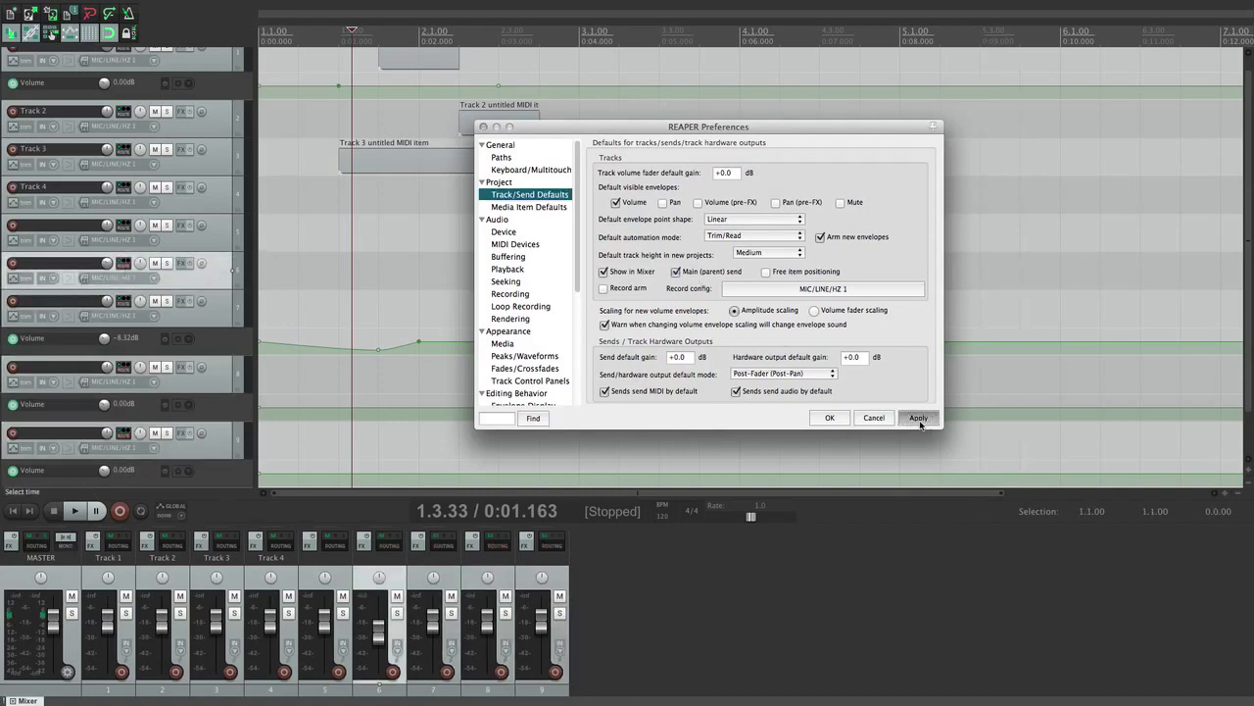
pyautogui.click(766, 272)
pyautogui.click(919, 418)
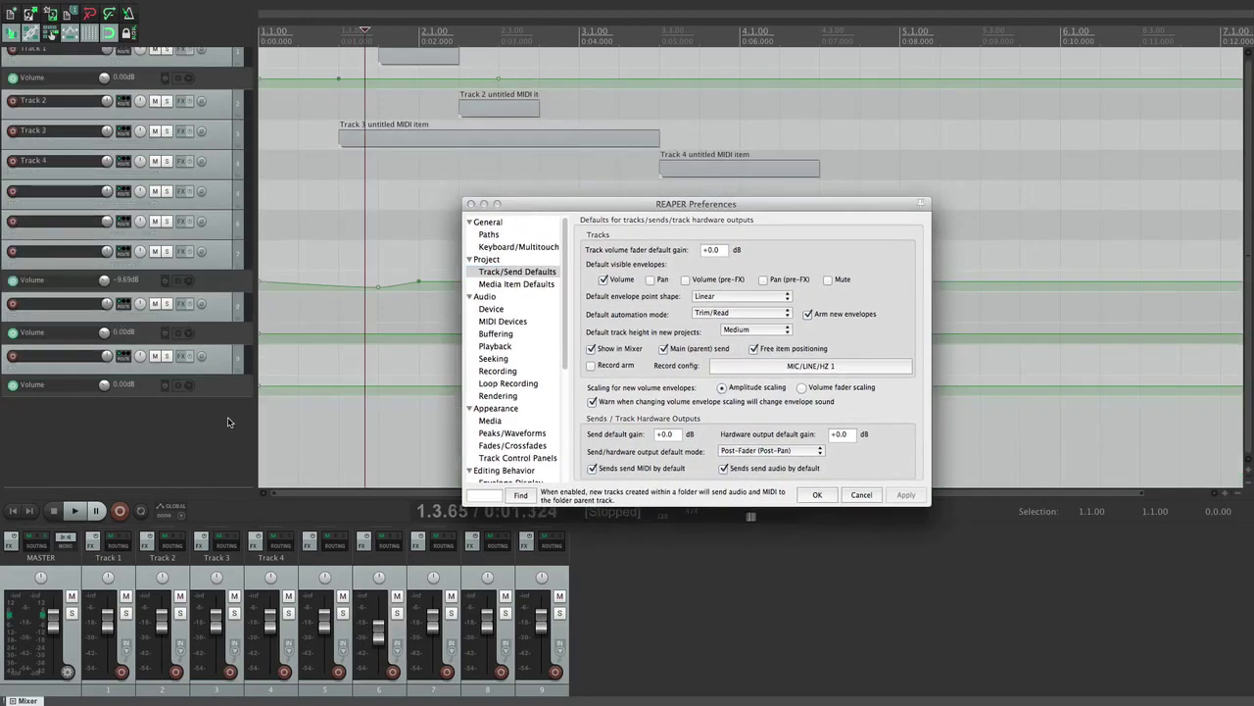
# Step: Add track 10 with two MIDI items and move them freely within the lane so they overlap in time at different heights
pyautogui.doubleClick(323, 416)
pyautogui.moveTo(299, 417); pyautogui.dragTo(328, 417)
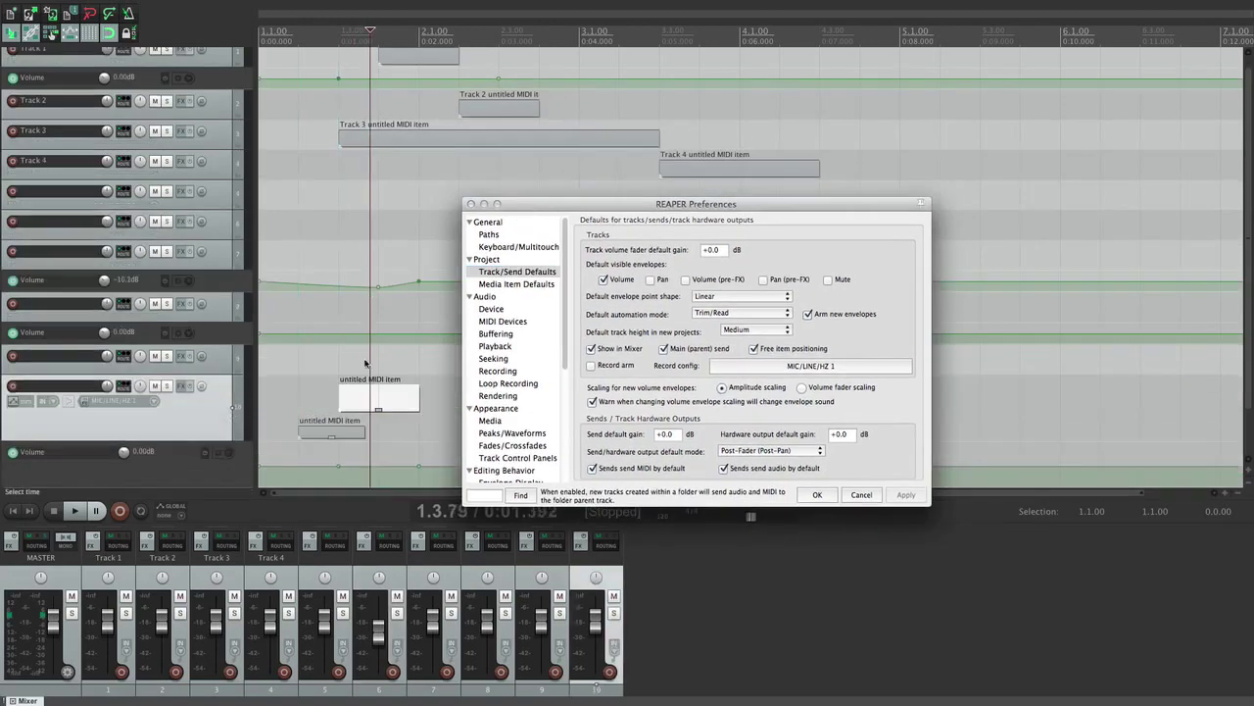
pyautogui.moveTo(367, 396); pyautogui.dragTo(327, 394)
pyautogui.moveTo(371, 402); pyautogui.dragTo(319, 428)
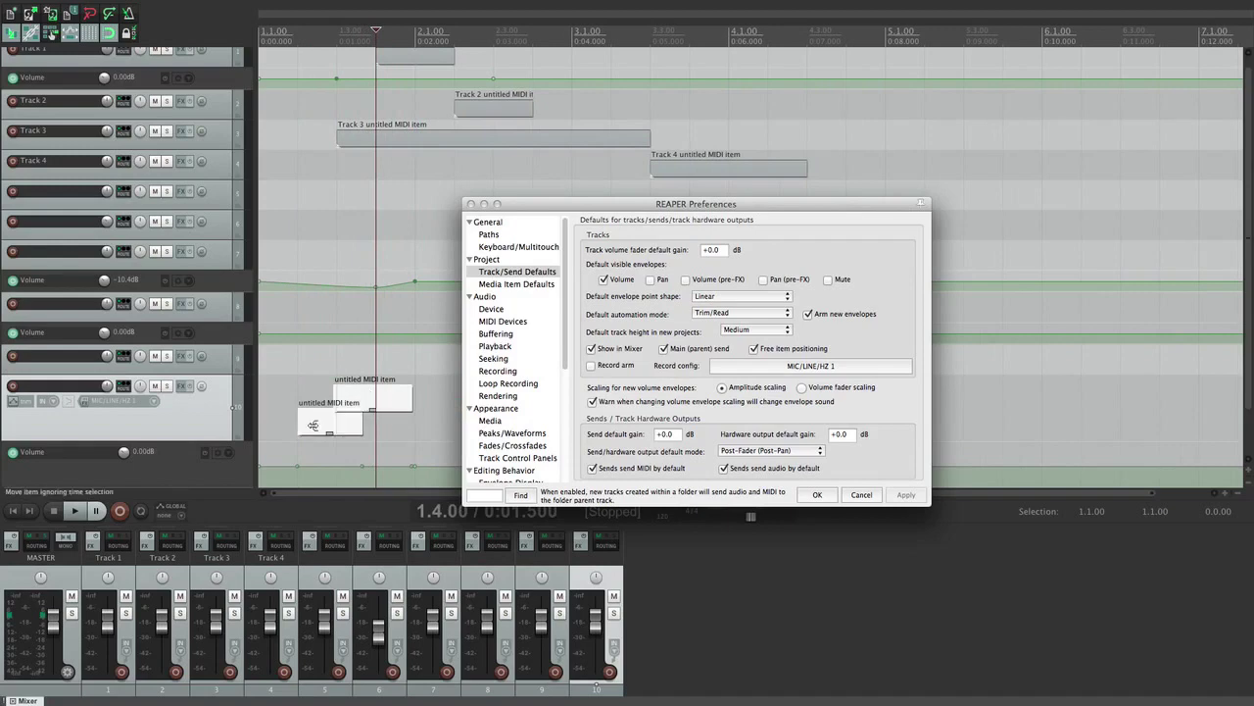
# Step: Delete test track 10 with its MIDI items, as well as tracks 7 to 9
pyautogui.press('Delete')
pyautogui.click(722, 232)
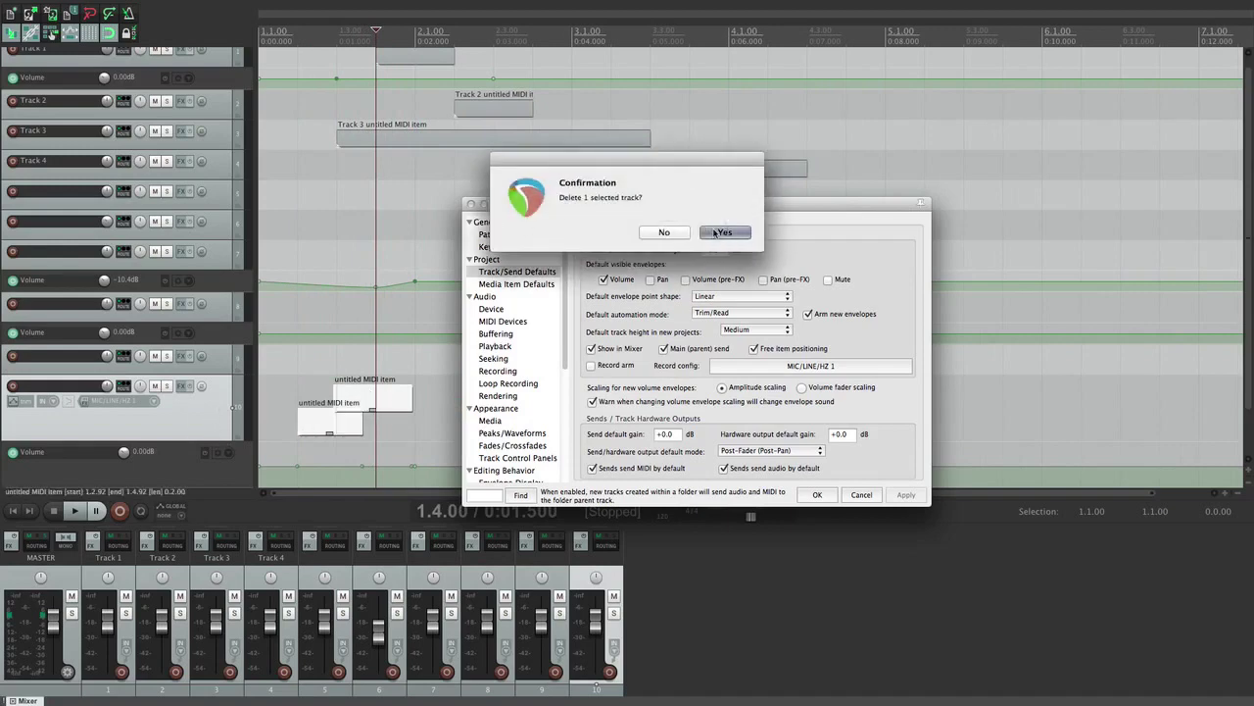
pyautogui.click(222, 358)
pyautogui.press('Delete')
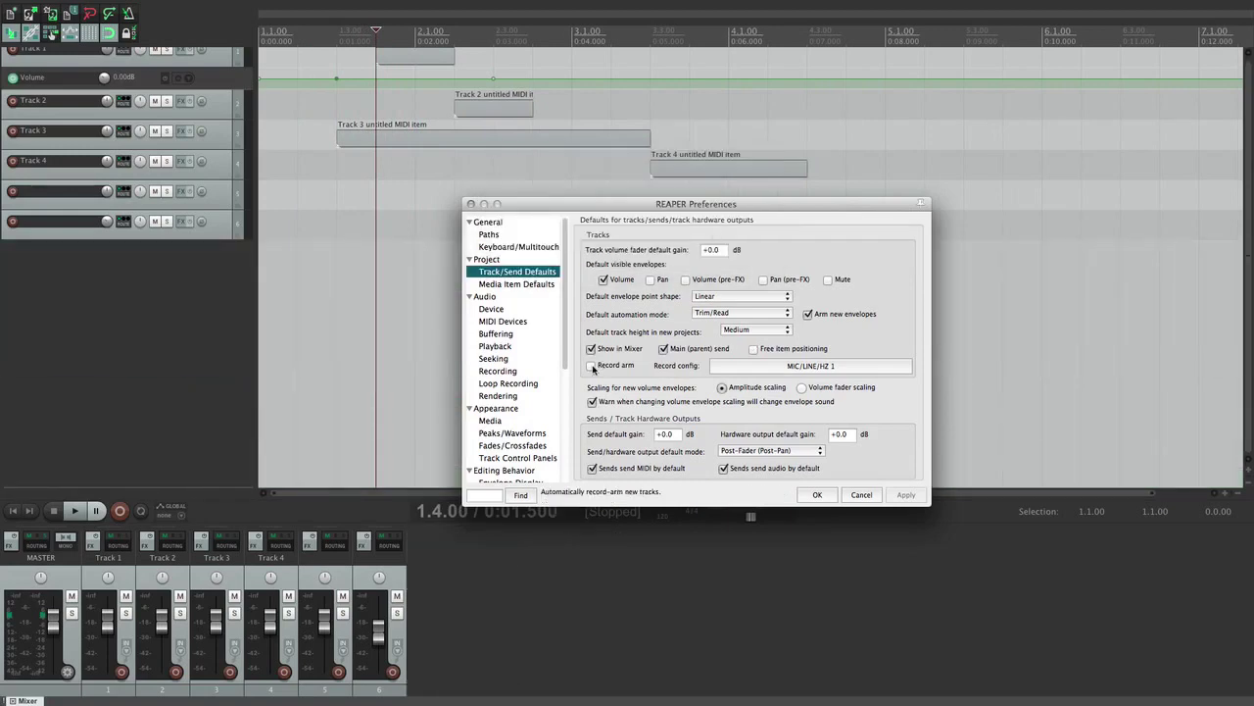
# Step: Turn on Record arm for new tracks, apply it, and add a track below track 6
pyautogui.click(592, 366)
pyautogui.click(906, 494)
pyautogui.doubleClick(221, 256)
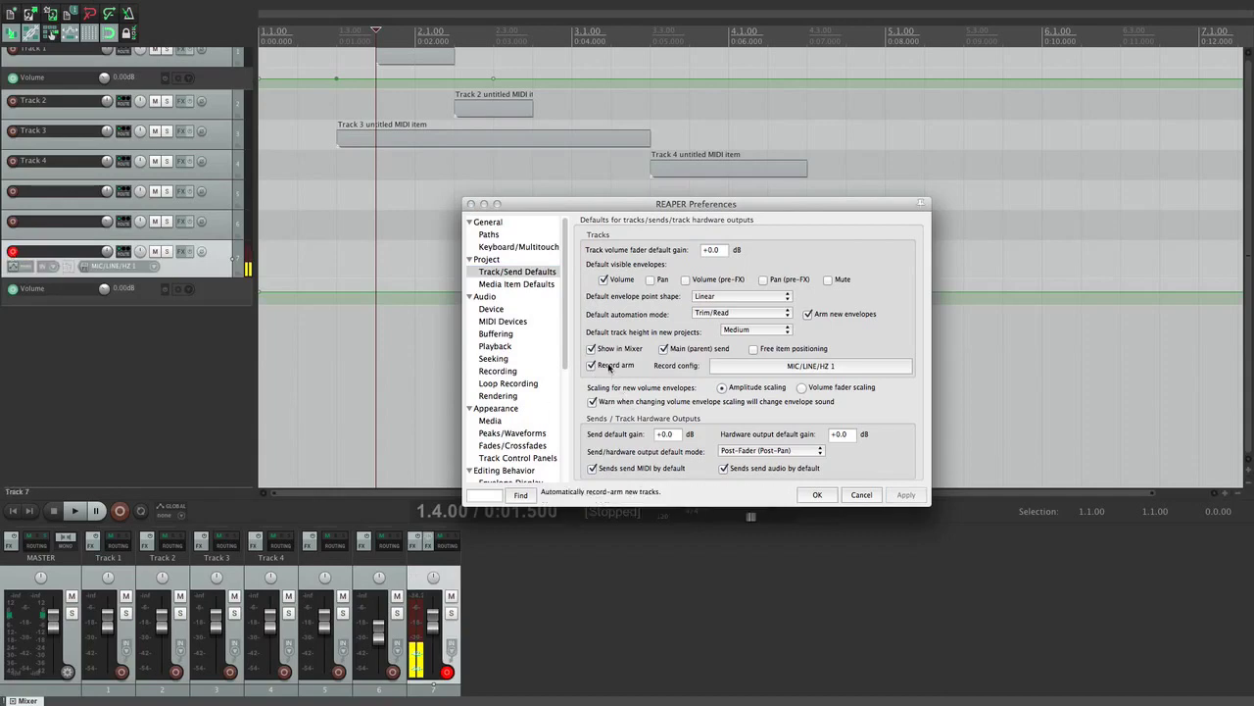
# Step: Set the default record input for new tracks to MIDI, Virtual MIDI keyboard, All Channels, and apply it
pyautogui.click(807, 370)
pyautogui.click(805, 369)
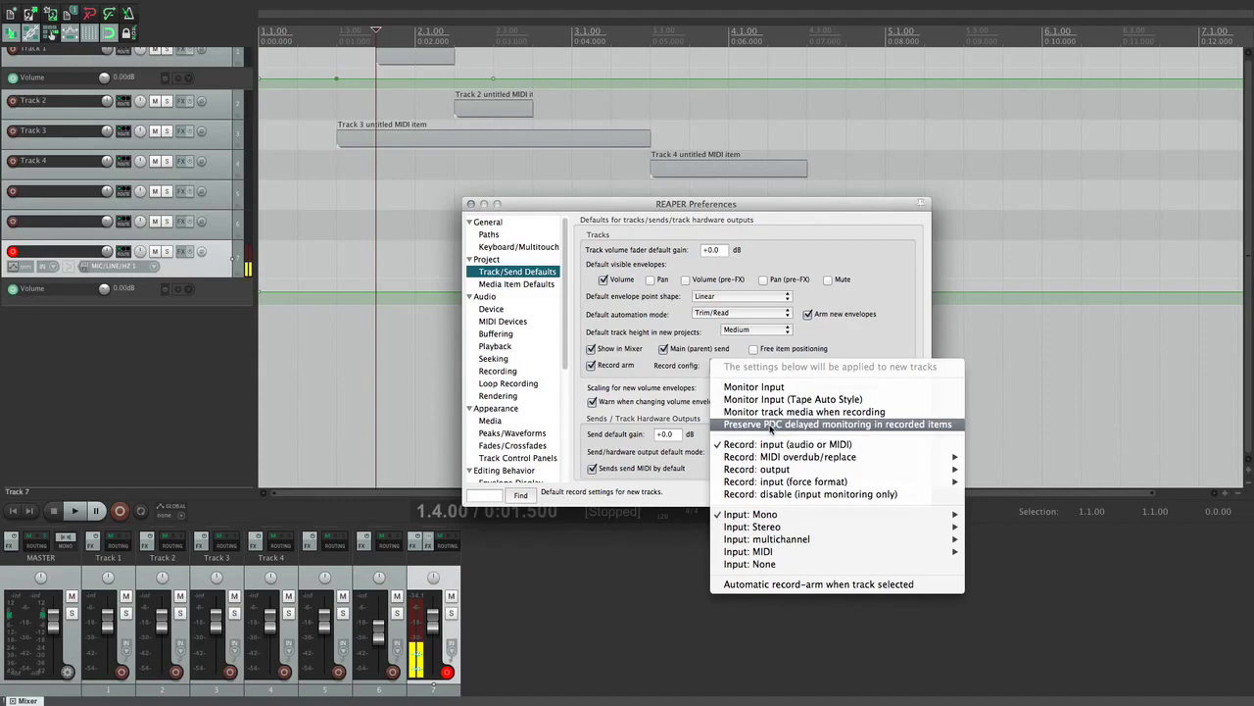
pyautogui.moveTo(781, 458)
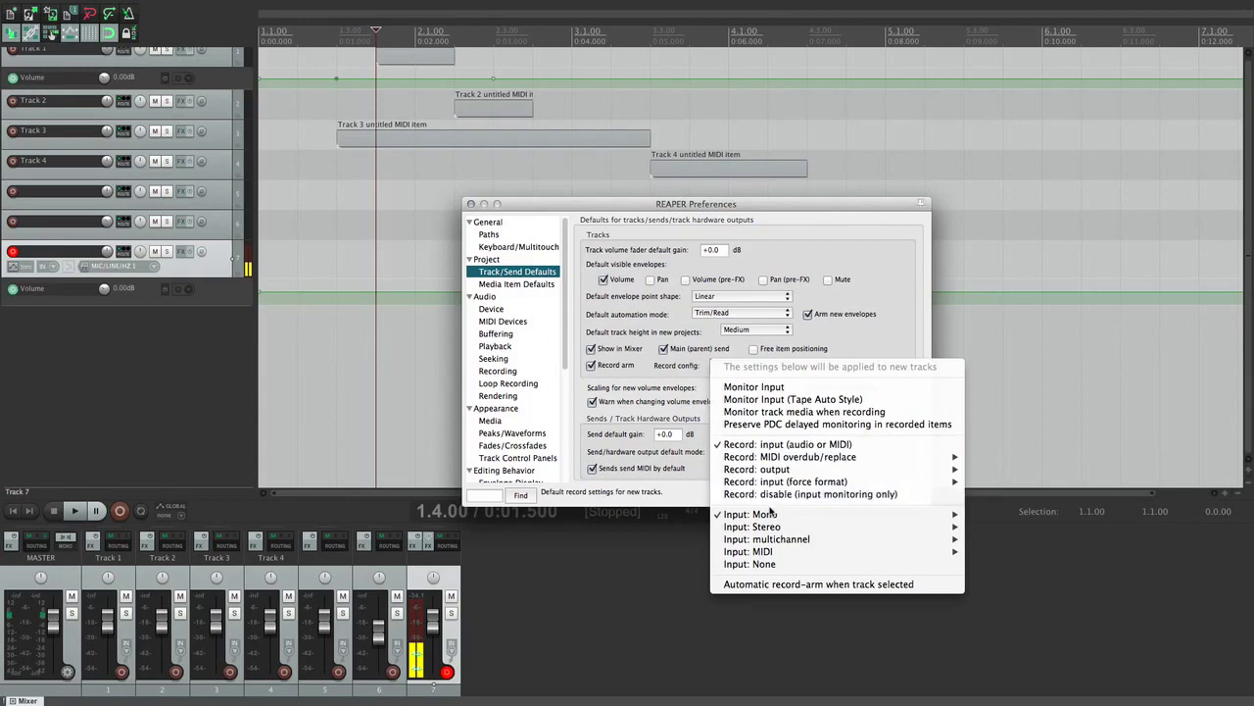
pyautogui.moveTo(763, 518)
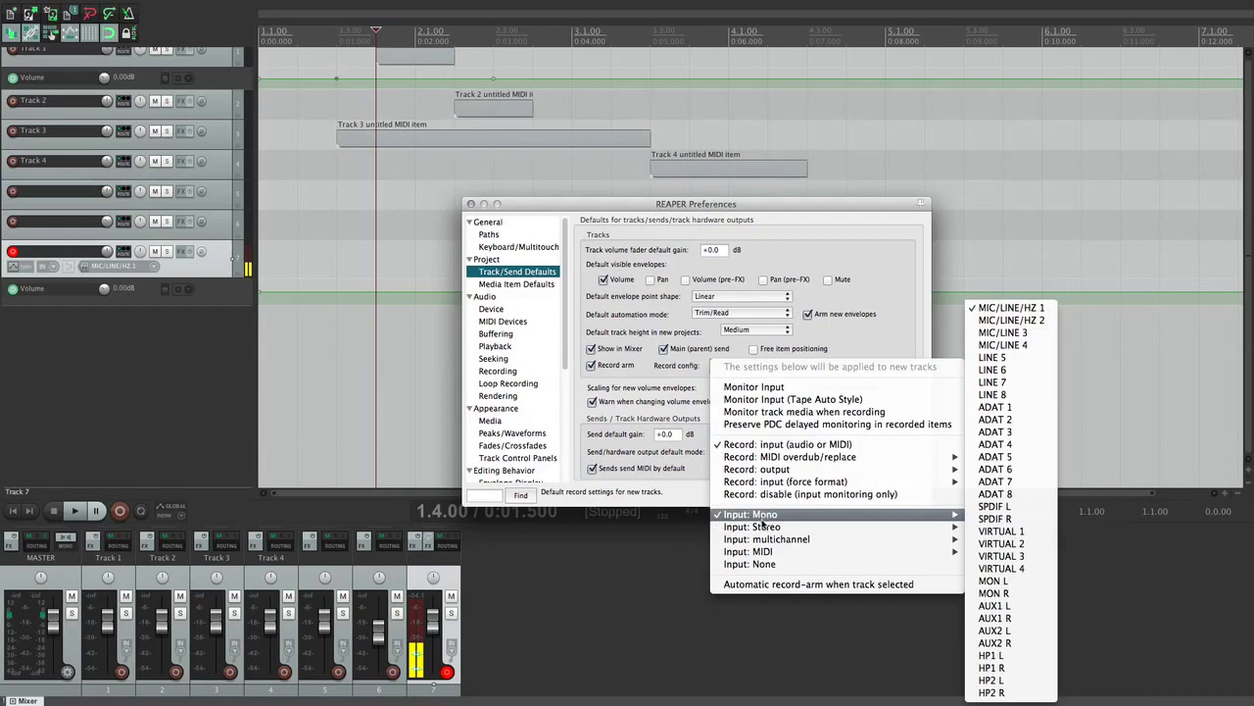
pyautogui.moveTo(768, 552)
pyautogui.moveTo(1002, 558)
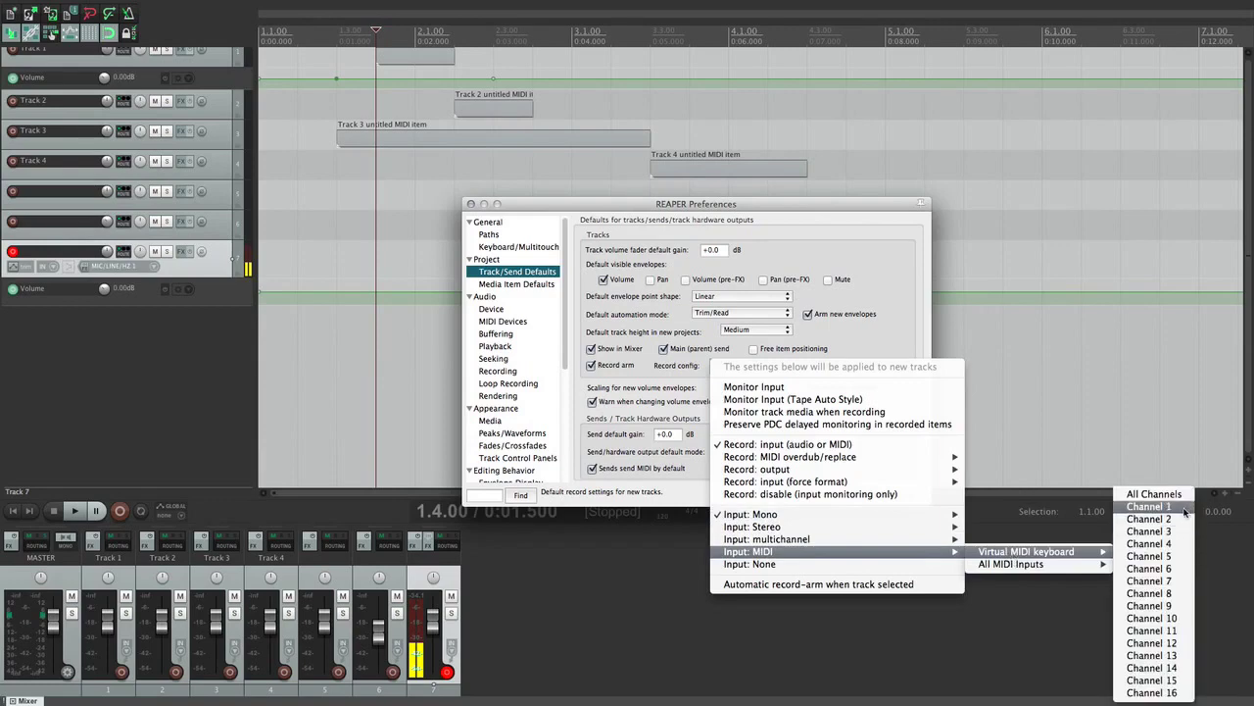
pyautogui.click(1154, 494)
pyautogui.click(906, 494)
# Step: Add a test track below track 7 to check its default MIDI input, and delete it again
pyautogui.click(186, 331)
pyautogui.doubleClick(186, 331)
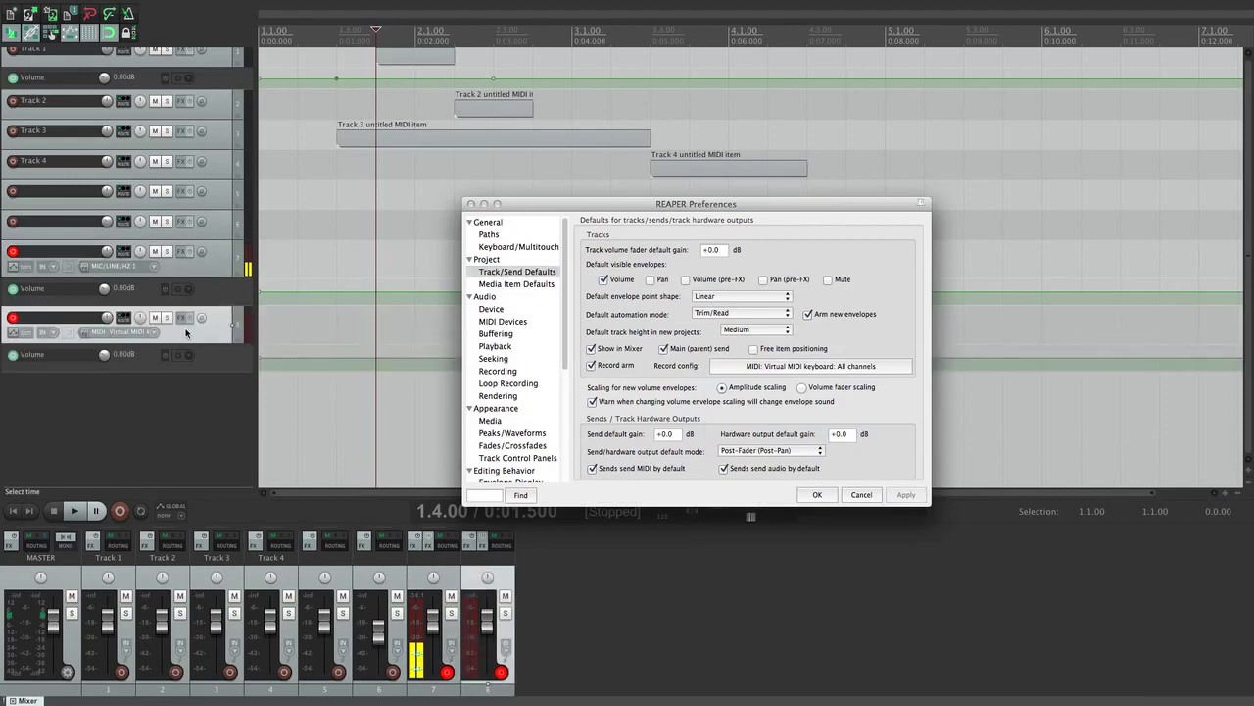
pyautogui.click(124, 333)
pyautogui.click(231, 320)
pyautogui.press('Delete')
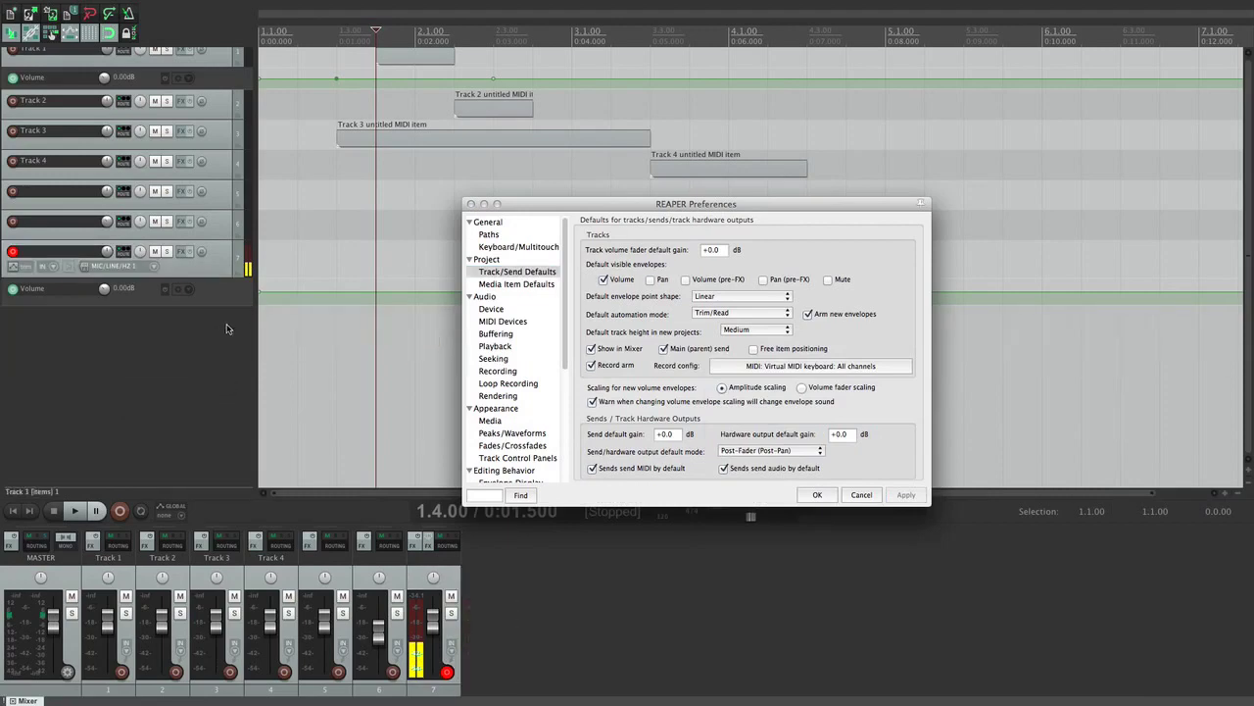
# Step: Set the default record input for new tracks to mono MIC/LINE 3 and apply it
pyautogui.click(813, 365)
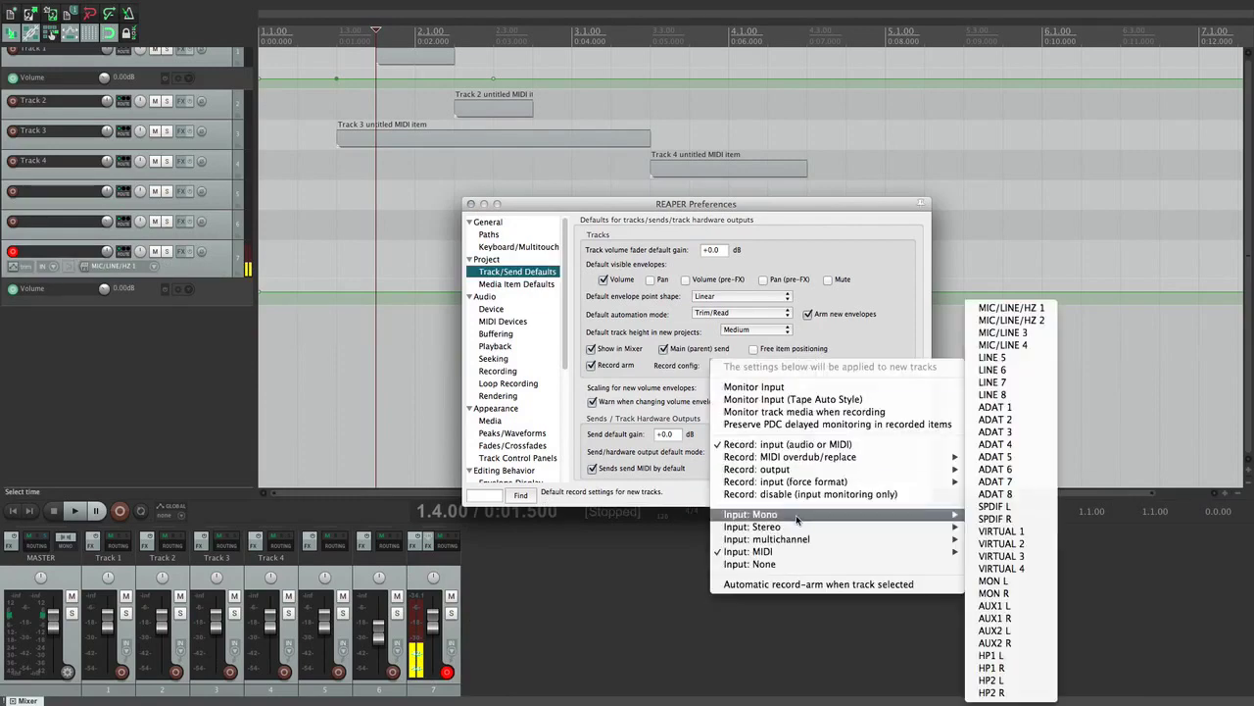
pyautogui.click(1002, 332)
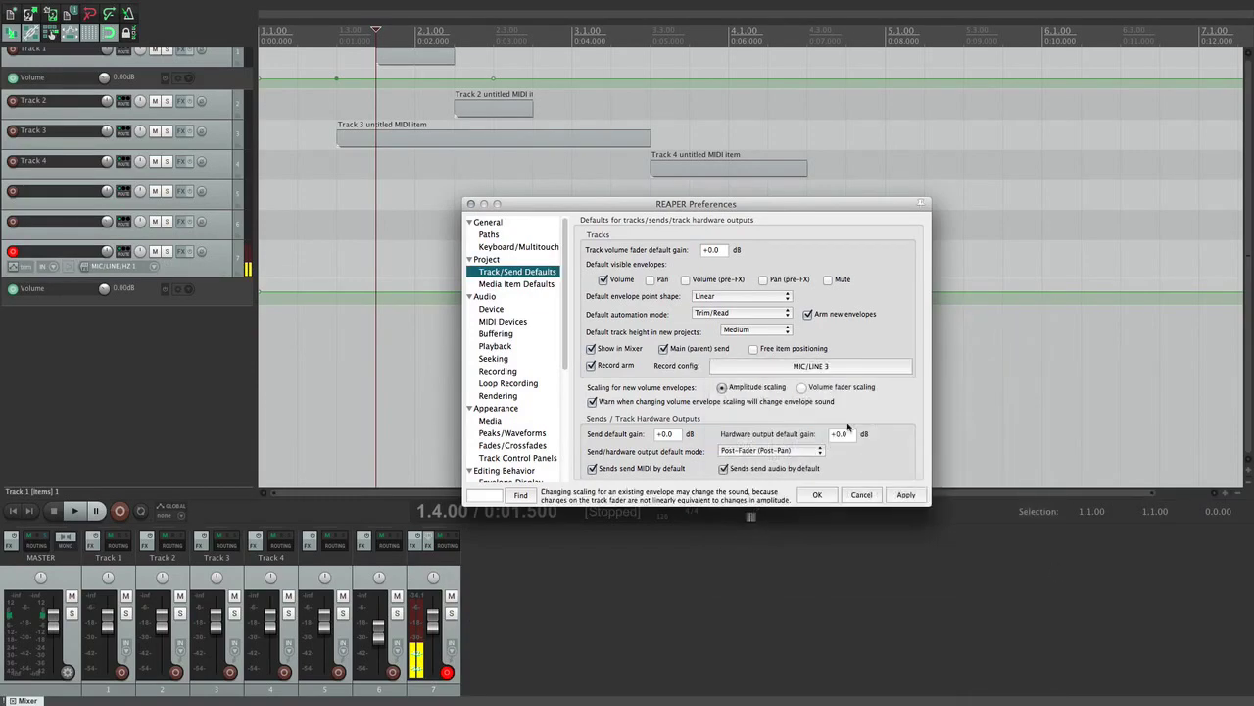
pyautogui.click(905, 493)
# Step: Add a test track to check the MIC/LINE 3 input, delete it, and disarm track 7
pyautogui.doubleClick(139, 342)
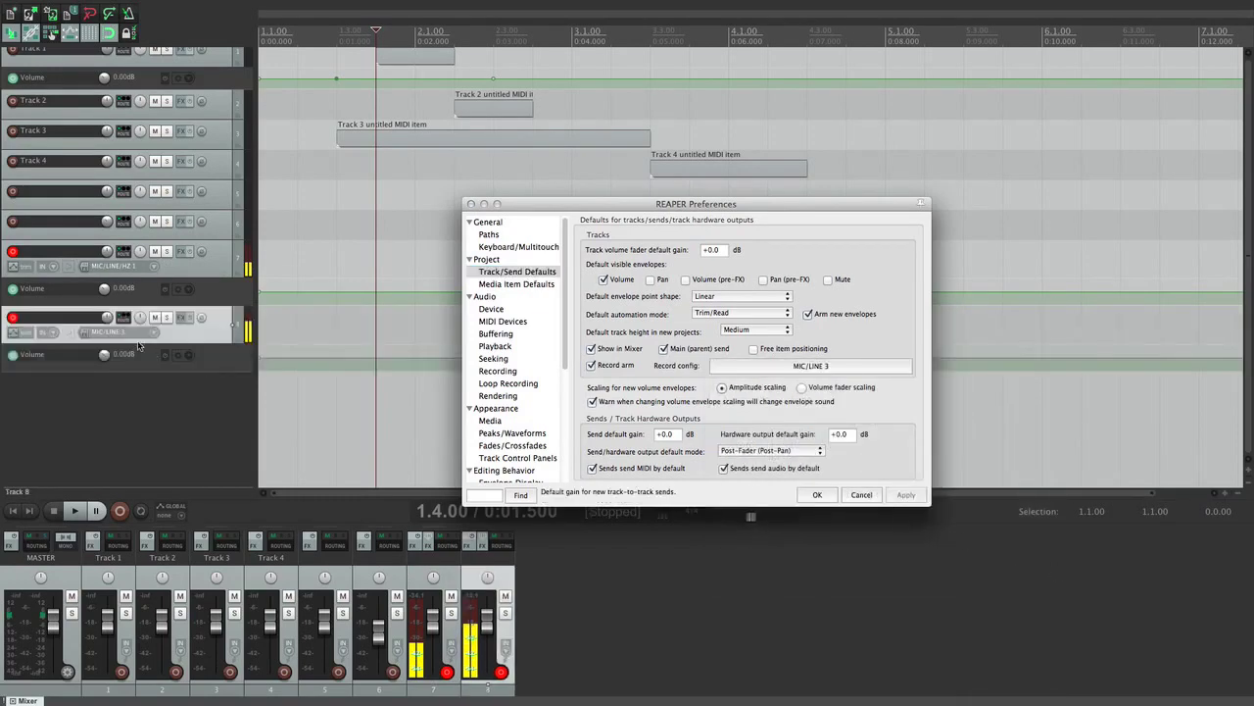
pyautogui.press('Delete')
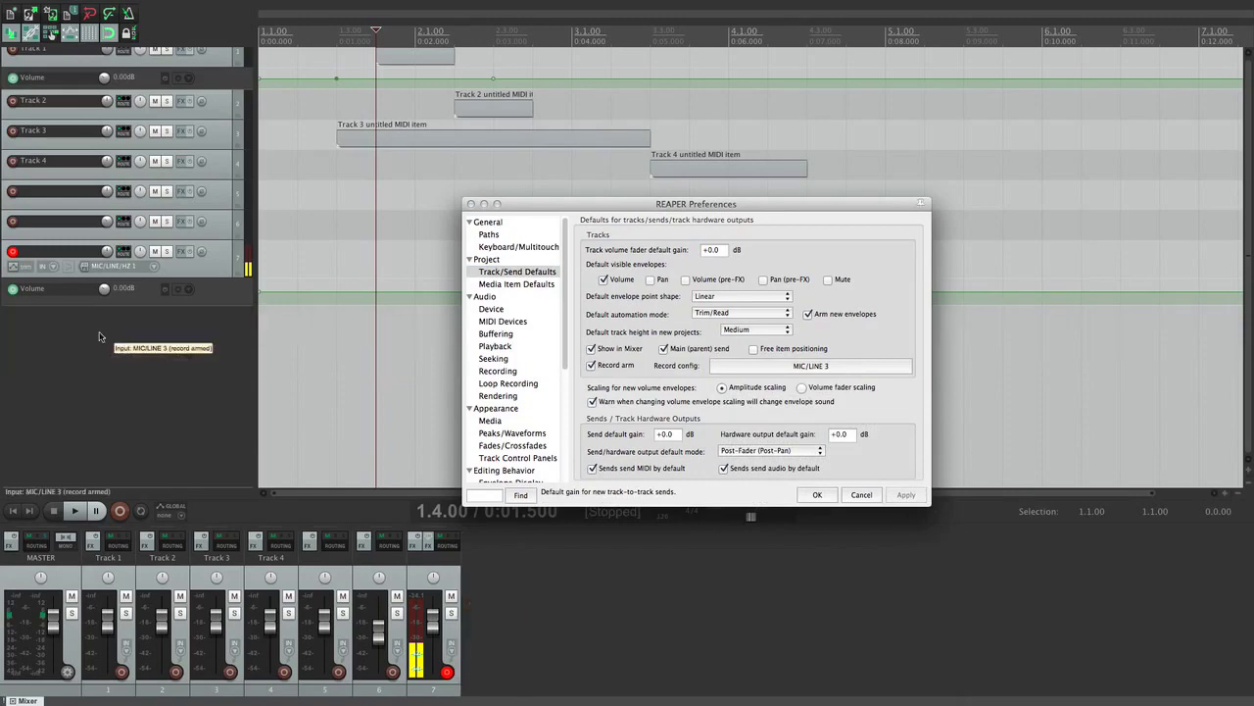
pyautogui.click(12, 250)
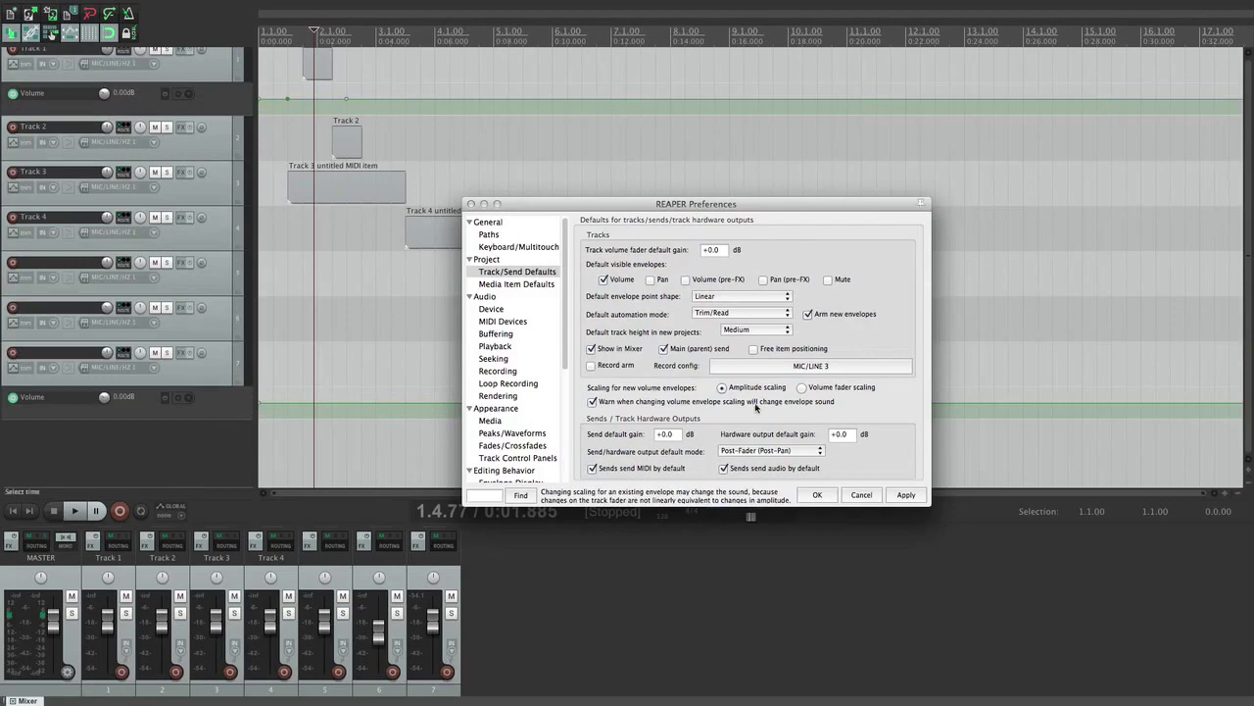
# Step: Apply the track defaults with Record arm off and Amplitude scaling for new volume envelopes, and add track 8
pyautogui.click(723, 387)
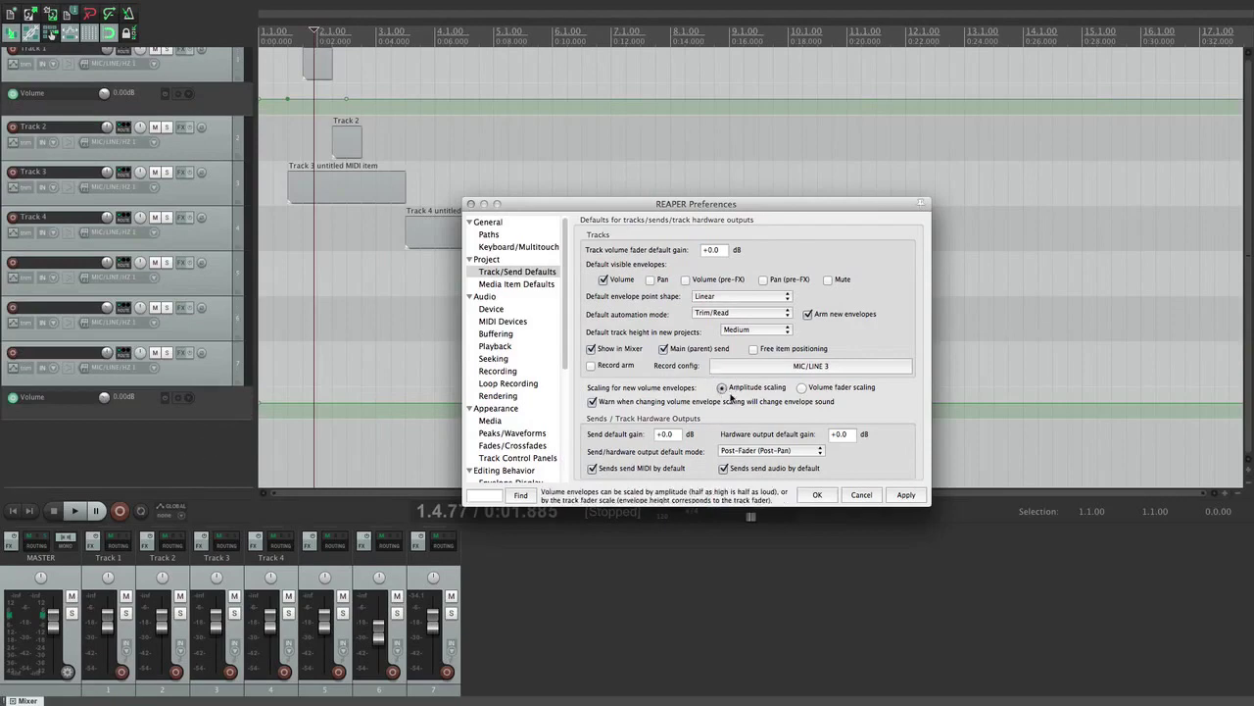
pyautogui.click(906, 493)
pyautogui.doubleClick(199, 433)
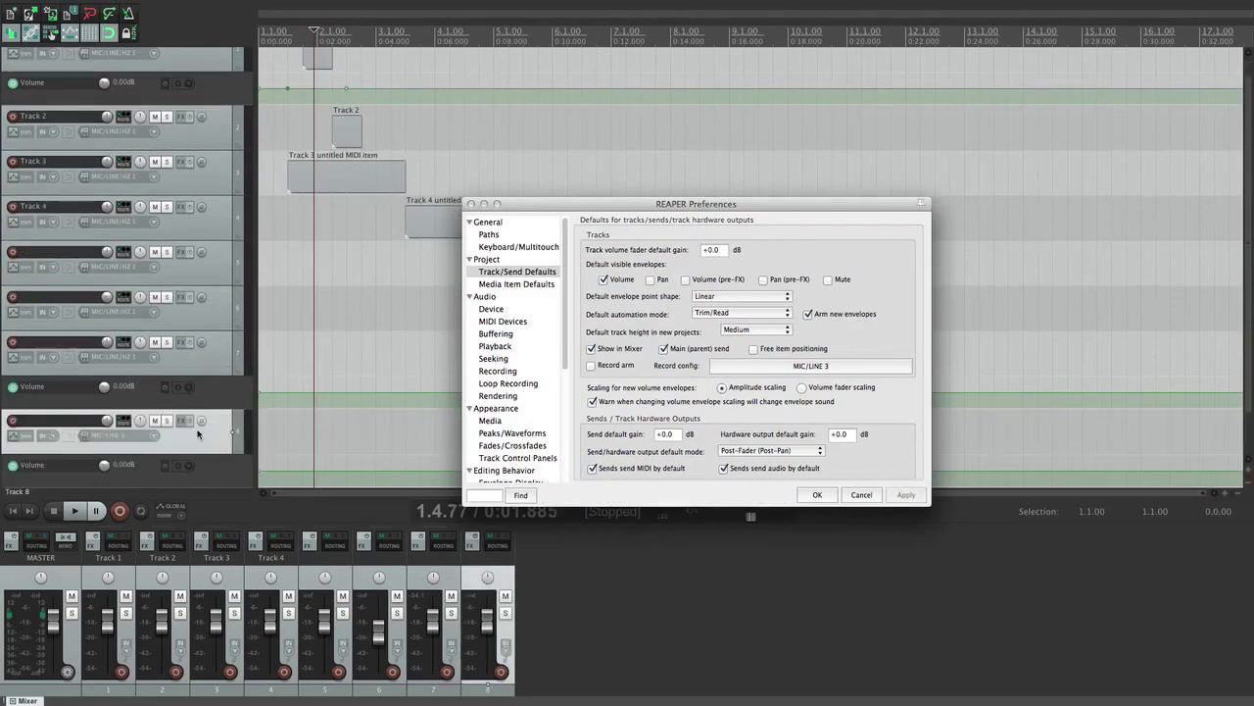
# Step: Move a point on track 8's volume envelope up and down, and delete the point
pyautogui.scroll(-2, 198, 434)
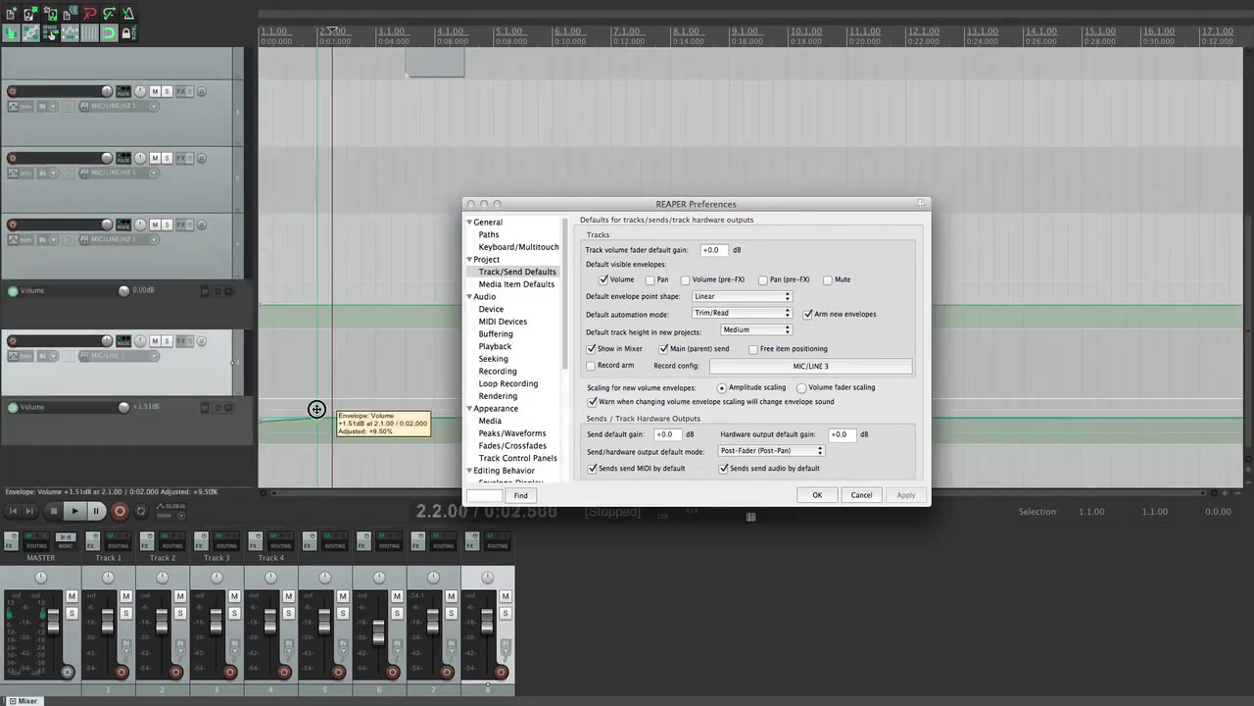
pyautogui.moveTo(316, 410)
pyautogui.mouseDown()
pyautogui.moveTo(319, 328)
pyautogui.moveTo(300, 470)
pyautogui.moveTo(308, 331)
pyautogui.moveTo(303, 447)
pyautogui.moveTo(306, 429)
pyautogui.mouseUp()
pyautogui.keyDown('alt'); pyautogui.click(306, 429); pyautogui.keyUp('alt')
# Step: Apply Volume fader scaling for new volume envelopes and replace track 8 with a newly added track
pyautogui.click(802, 388)
pyautogui.click(905, 495)
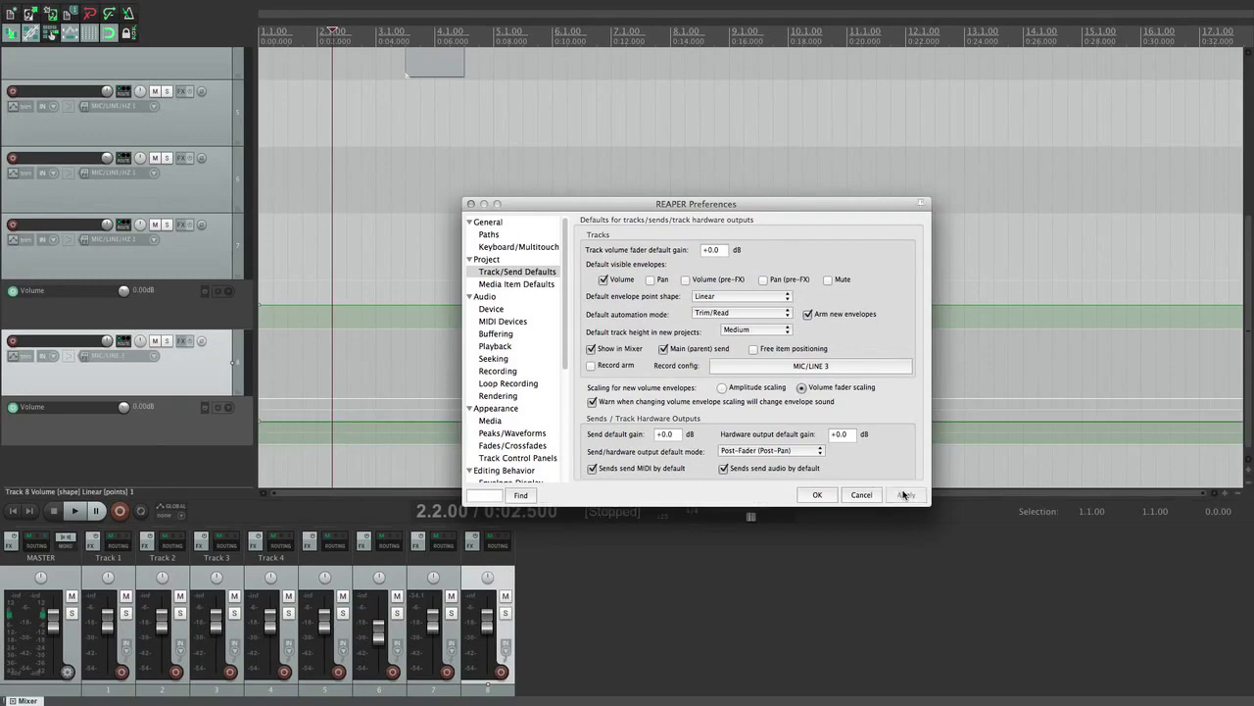
pyautogui.press('Delete')
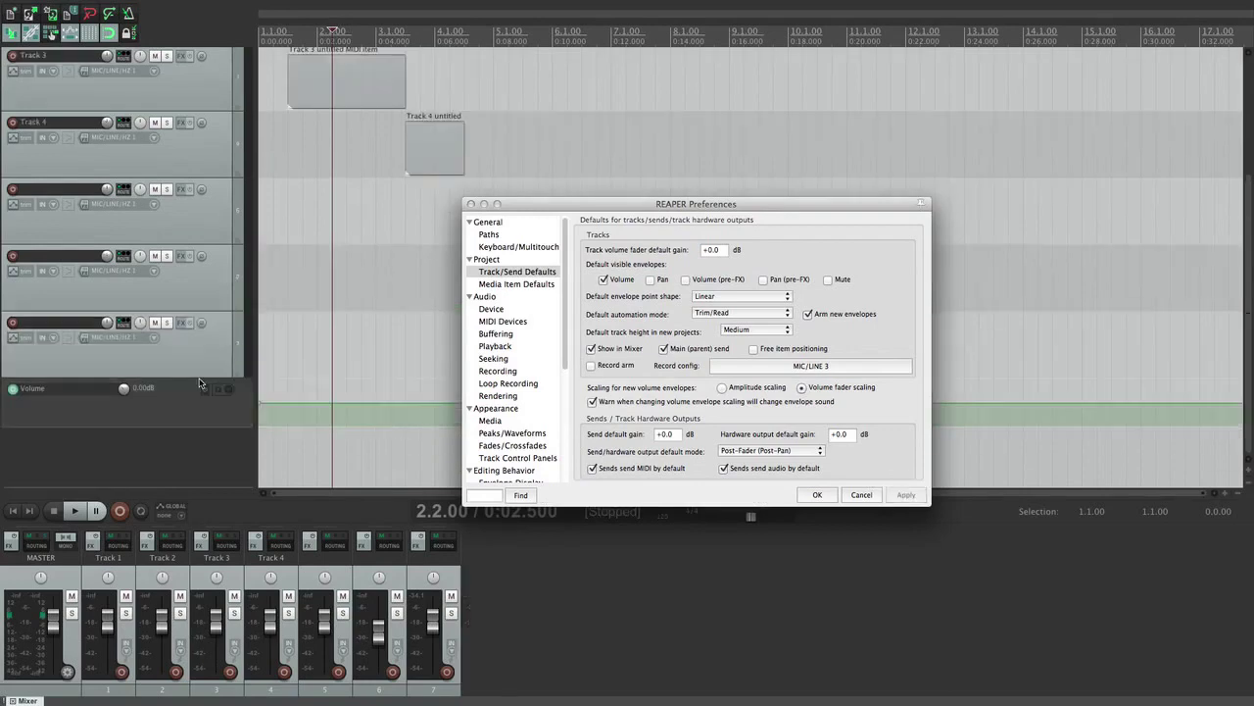
pyautogui.doubleClick(223, 454)
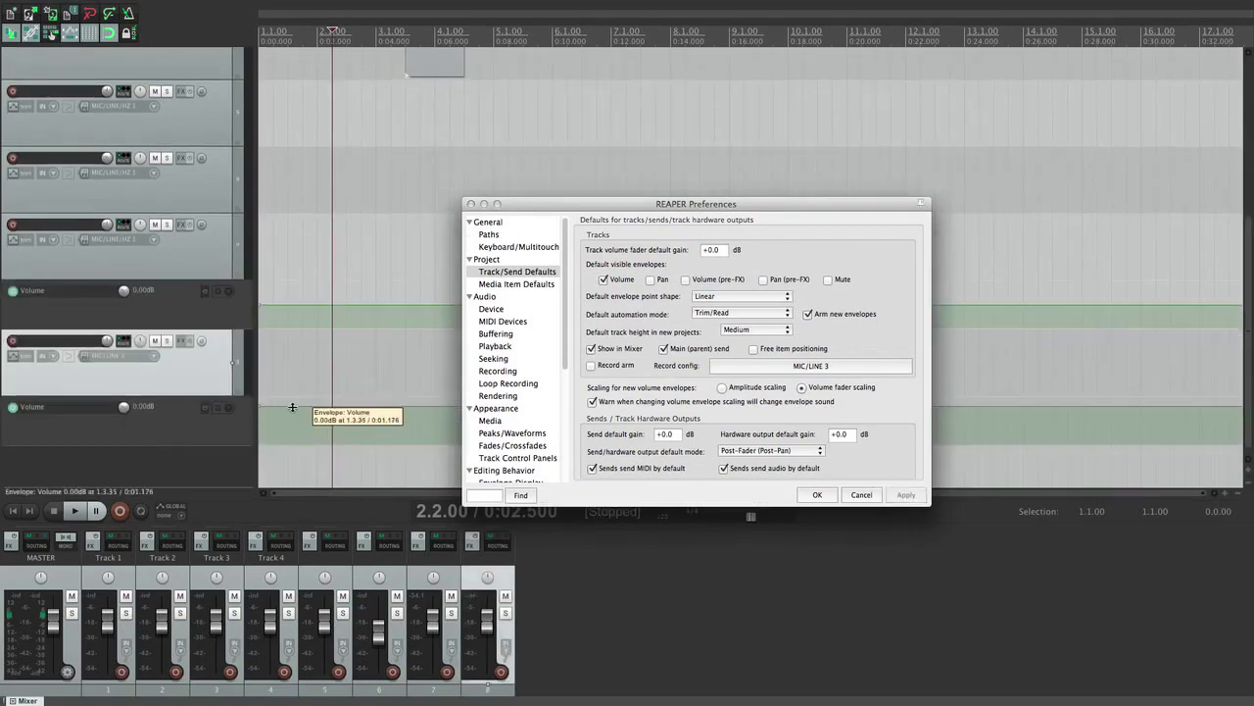
# Step: Test and delete a volume envelope point on the new track 8, and apply Amplitude scaling as the default again
pyautogui.moveTo(293, 406)
pyautogui.mouseDown()
pyautogui.moveTo(300, 369)
pyautogui.moveTo(294, 460)
pyautogui.moveTo(302, 426)
pyautogui.mouseUp()
pyautogui.keyDown('alt'); pyautogui.click(302, 420); pyautogui.keyUp('alt')
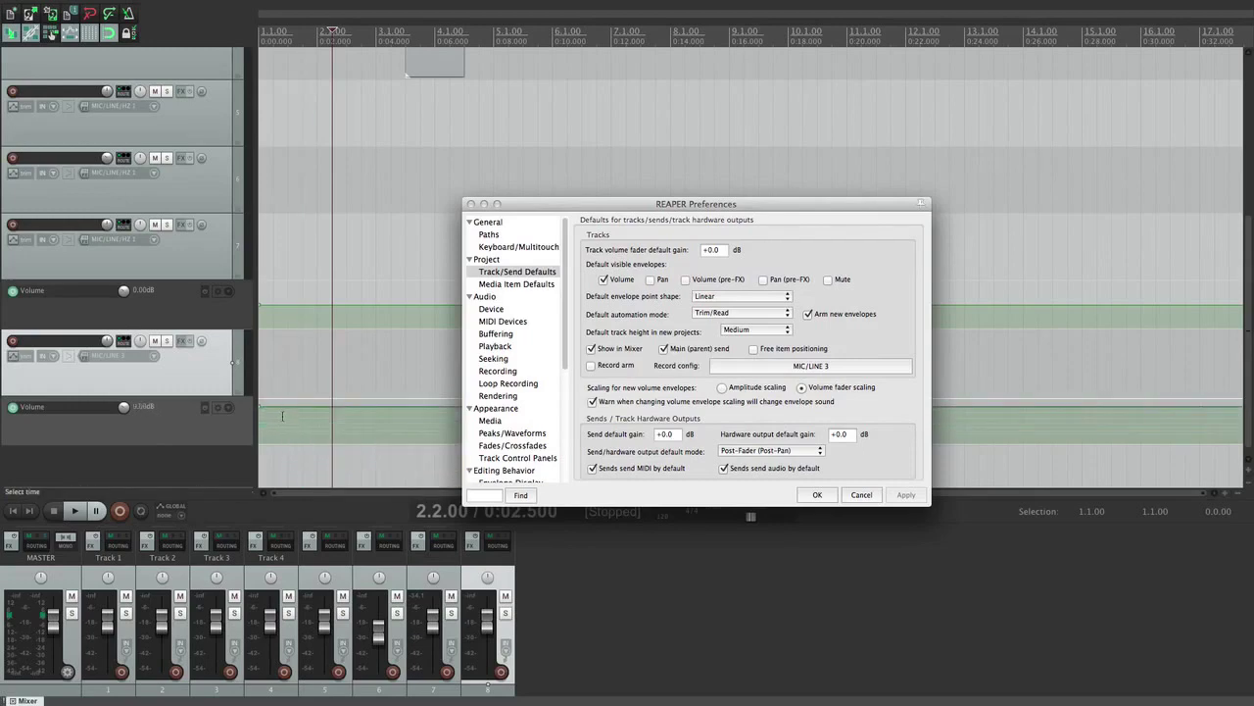
pyautogui.click(722, 387)
pyautogui.click(905, 494)
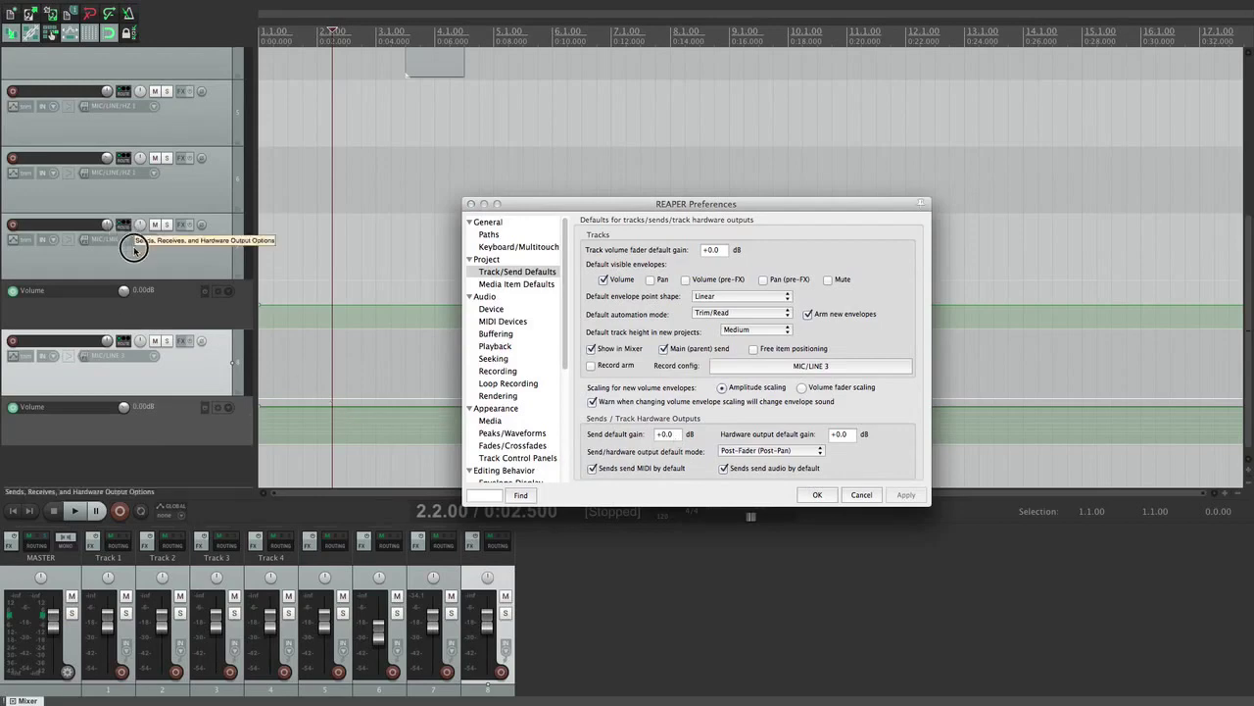
# Step: Create a send from track 7 to track 8, and move its volume fader slightly before resetting it
pyautogui.click(200, 370)
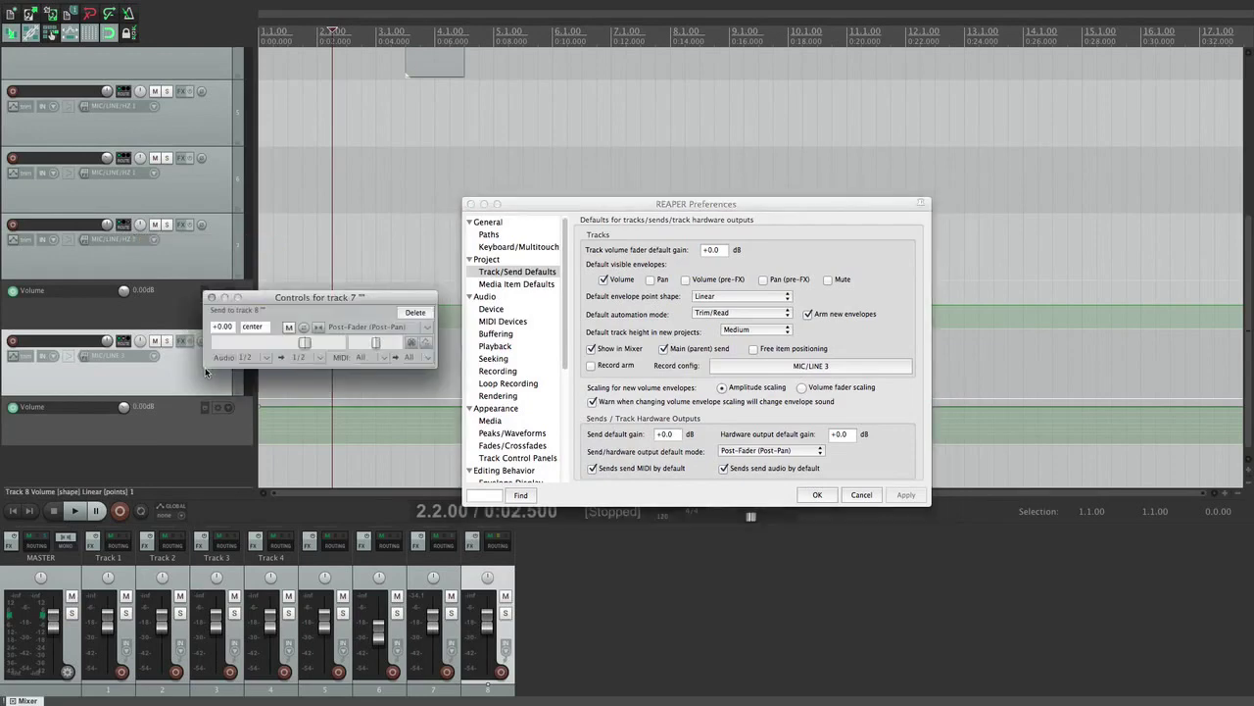
pyautogui.click(306, 344)
pyautogui.moveTo(307, 344)
pyautogui.mouseDown()
pyautogui.moveTo(269, 345)
pyautogui.moveTo(303, 345)
pyautogui.mouseUp()
pyautogui.doubleClick(302, 345)
# Step: Add a LINE 1 / LINE 2 audio hardware output to track 8 and move its level slider
pyautogui.click(762, 259)
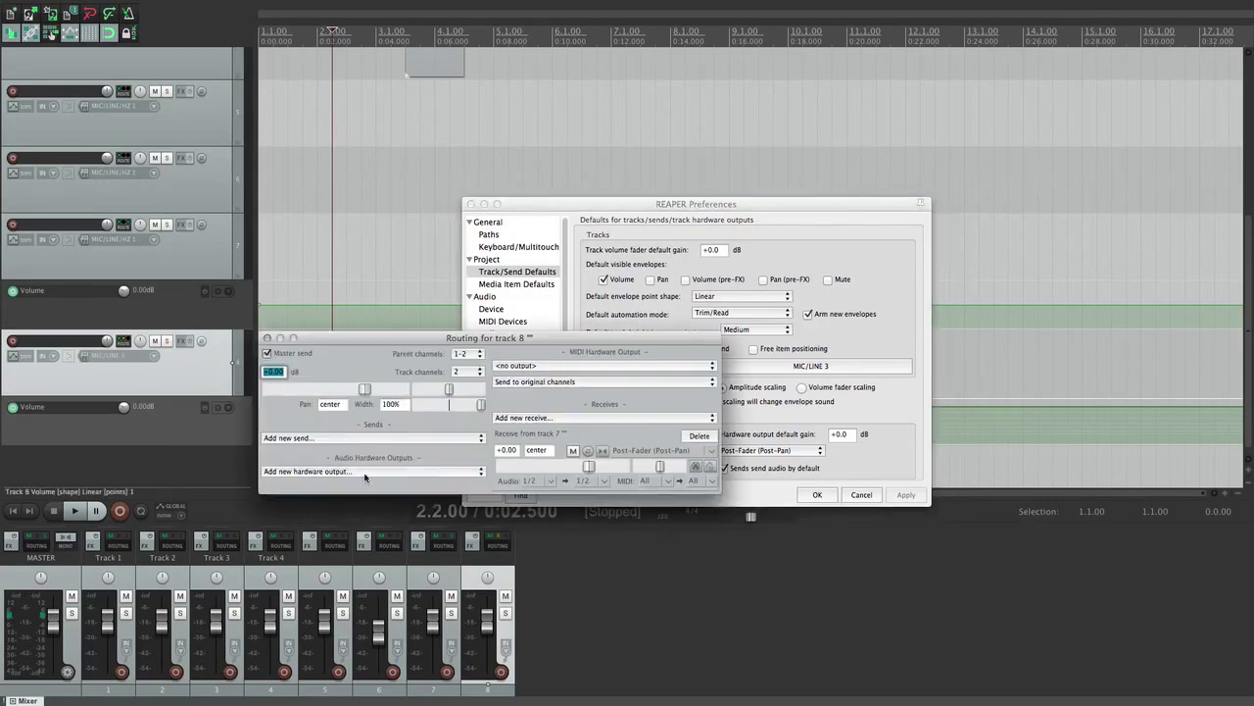
pyautogui.click(364, 472)
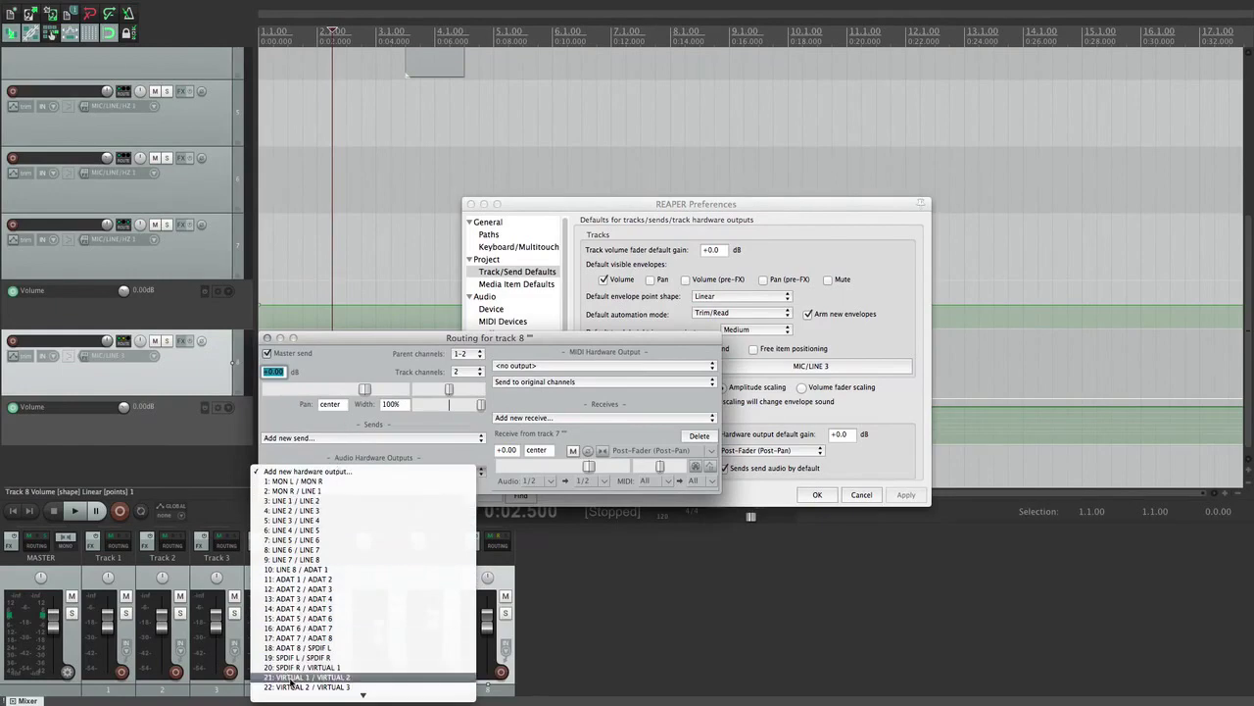
pyautogui.click(297, 502)
pyautogui.moveTo(380, 468); pyautogui.dragTo(345, 467)
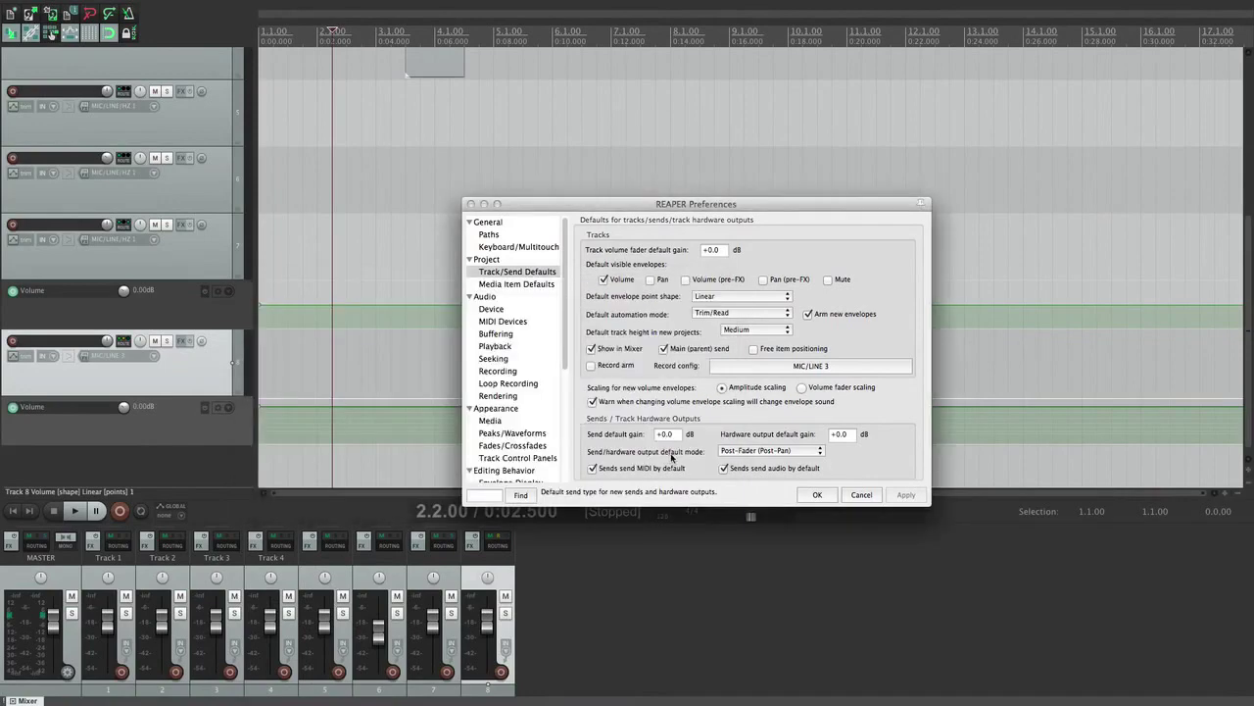
# Step: Browse the default send mode options, and create a send from track 7 to track 8 and delete it
pyautogui.click(757, 452)
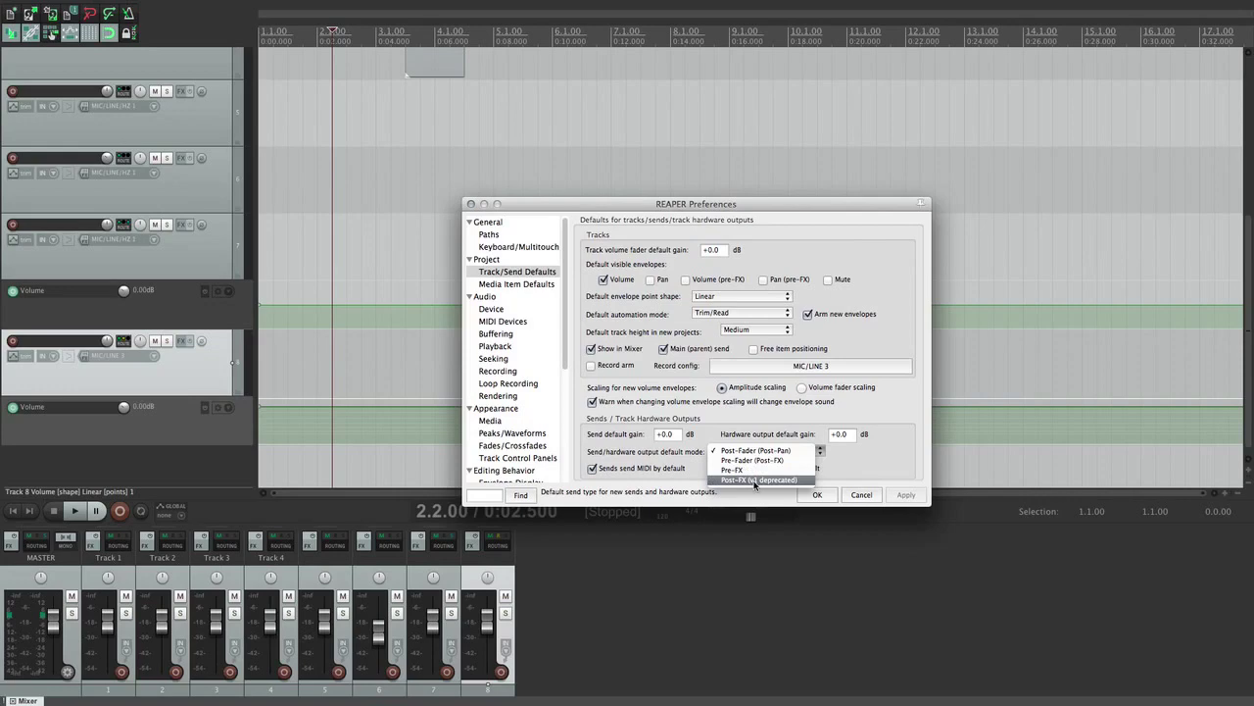
pyautogui.click(882, 465)
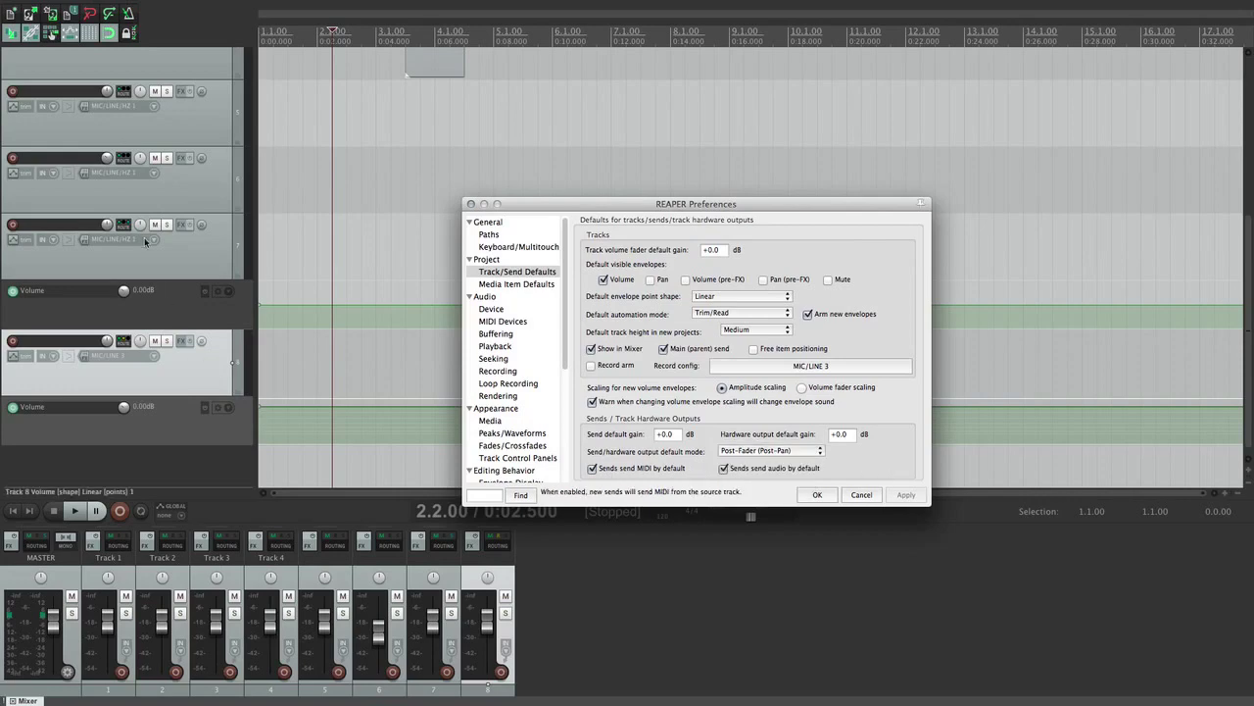
pyautogui.moveTo(163, 299); pyautogui.dragTo(193, 367)
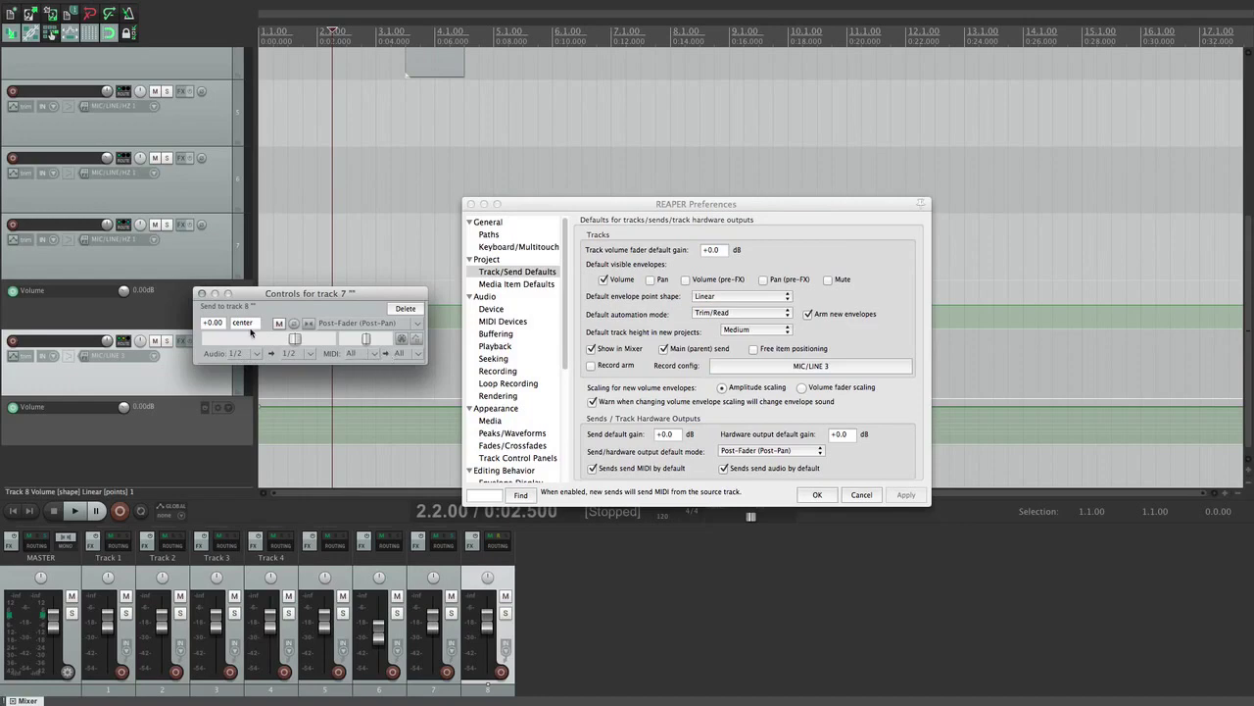
pyautogui.click(400, 304)
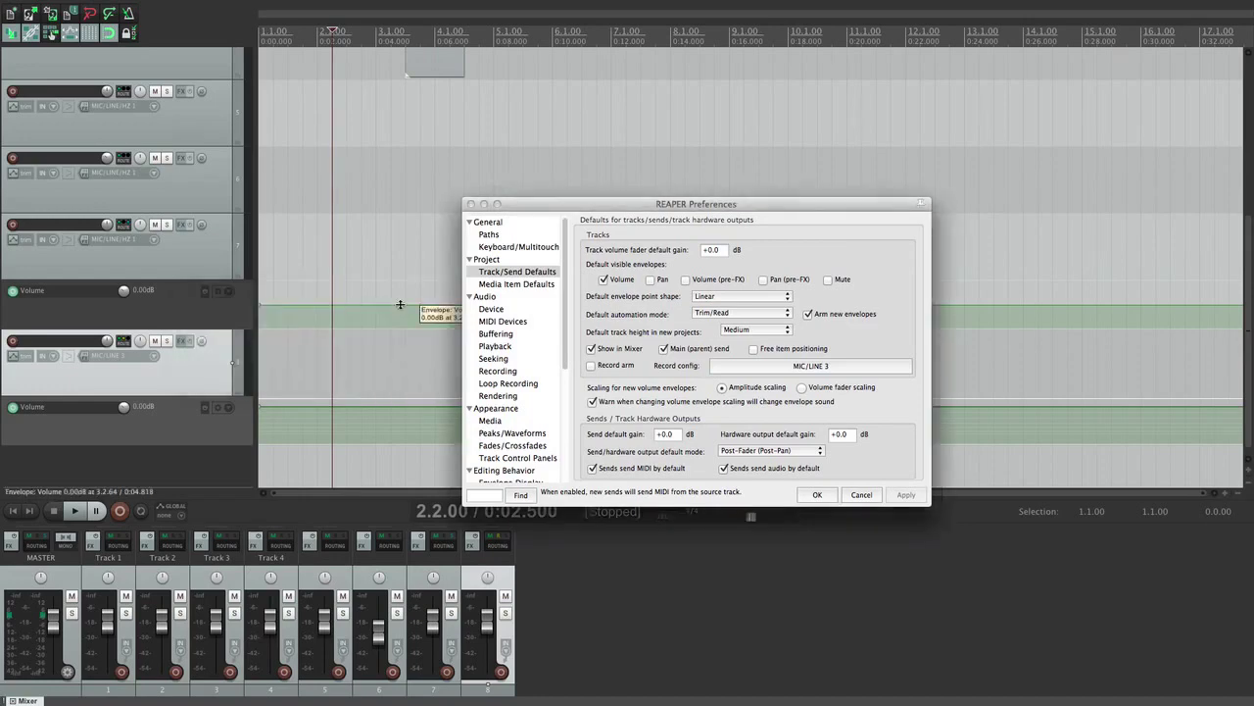
# Step: Turn off sending MIDI by default for sends, and create a new send from track 7 to track 8
pyautogui.click(622, 471)
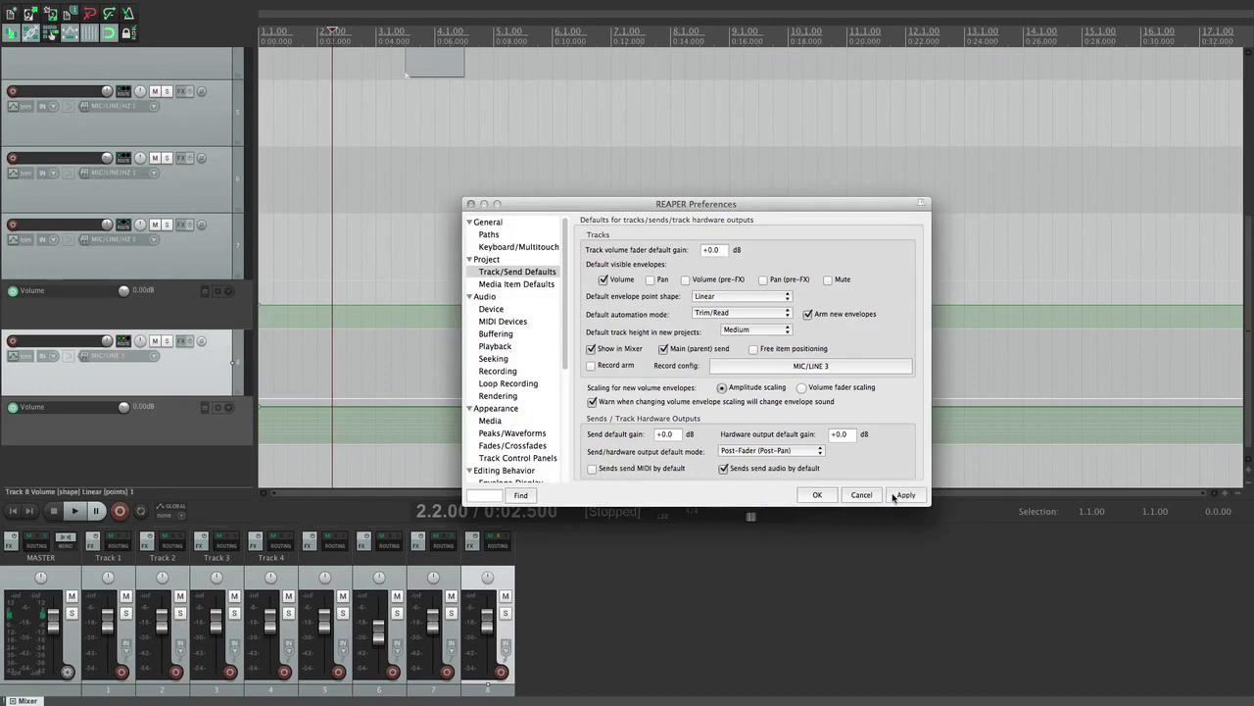
pyautogui.click(134, 271)
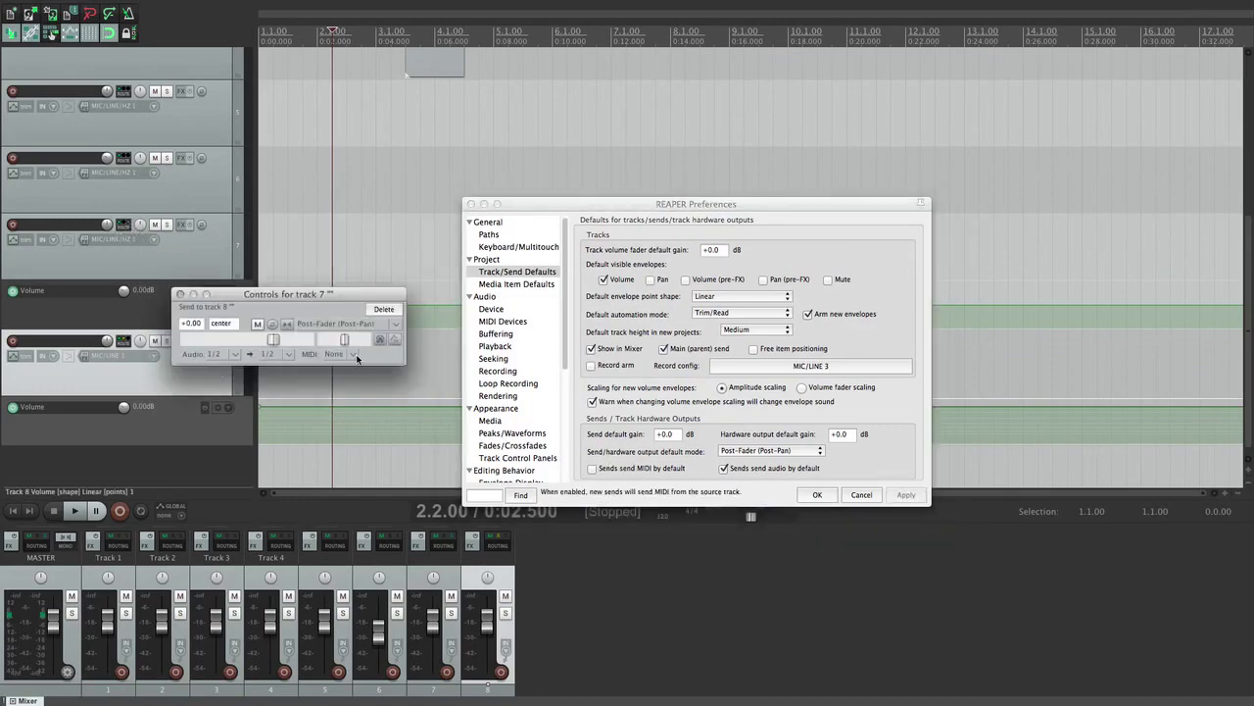
pyautogui.click(181, 294)
# Step: Turn off sending audio by default for sends, create a send from track 6 to track 7, and check its audio source options
pyautogui.click(723, 468)
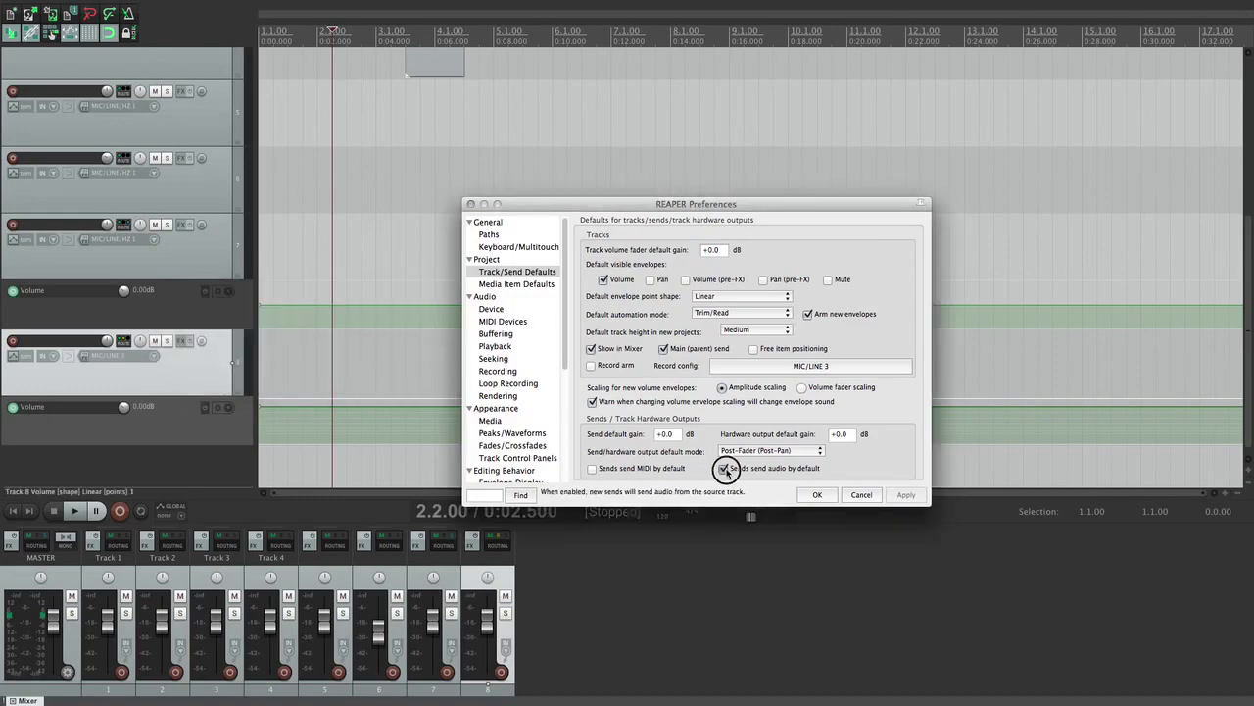
pyautogui.click(906, 494)
pyautogui.click(124, 159)
pyautogui.moveTo(125, 159); pyautogui.dragTo(122, 228)
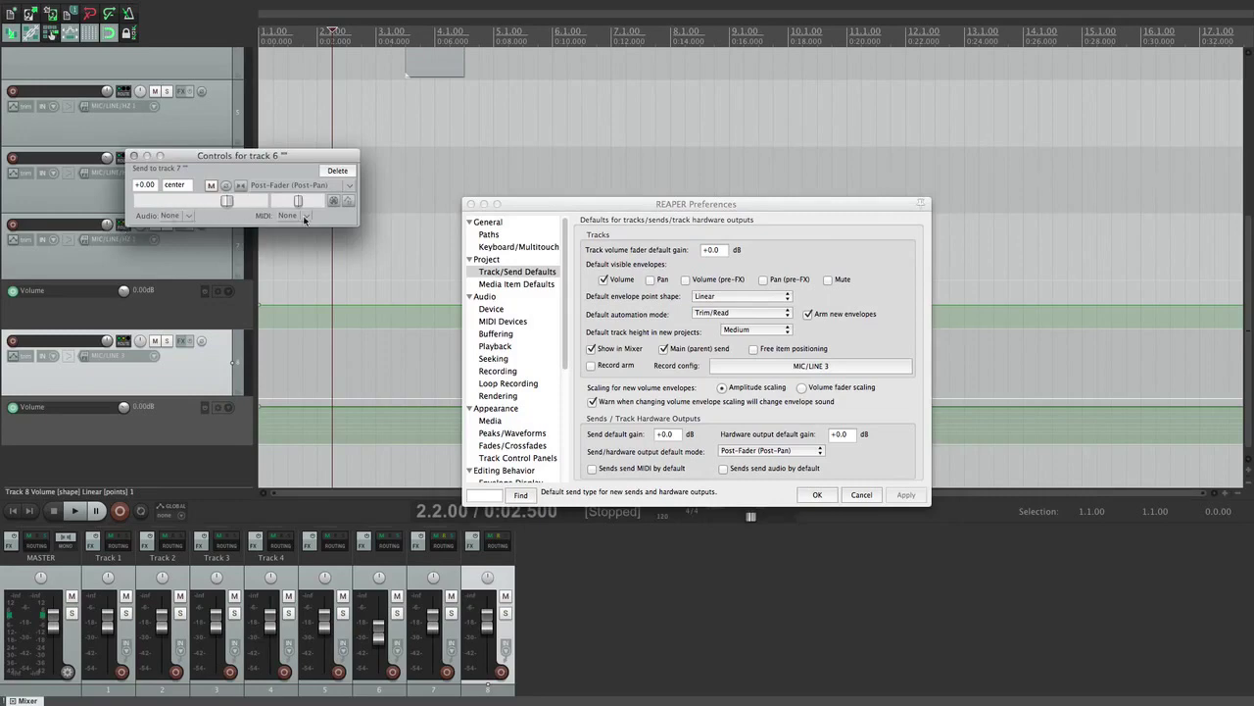
pyautogui.click(191, 216)
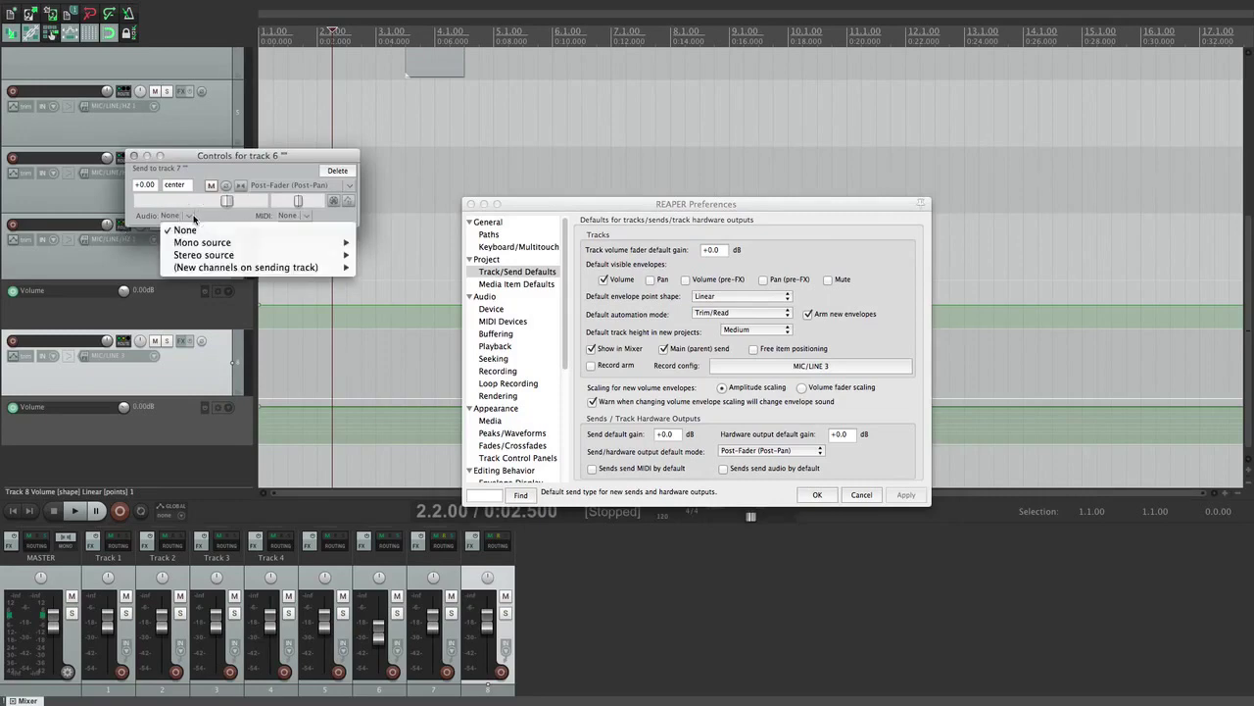
pyautogui.click(134, 155)
pyautogui.click(134, 155)
# Step: Show the media item defaults and import Посмотри [mix1].mp3 onto track 5 near 4.2.00
pyautogui.click(518, 284)
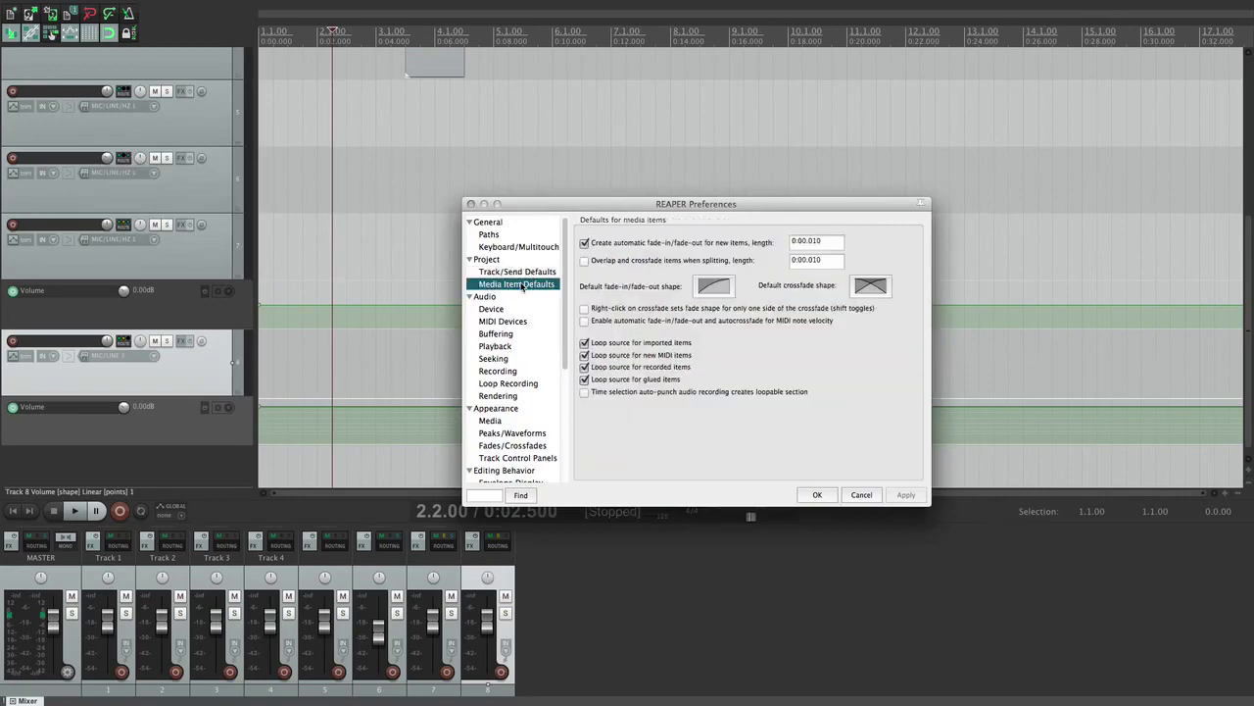
pyautogui.click(404, 105)
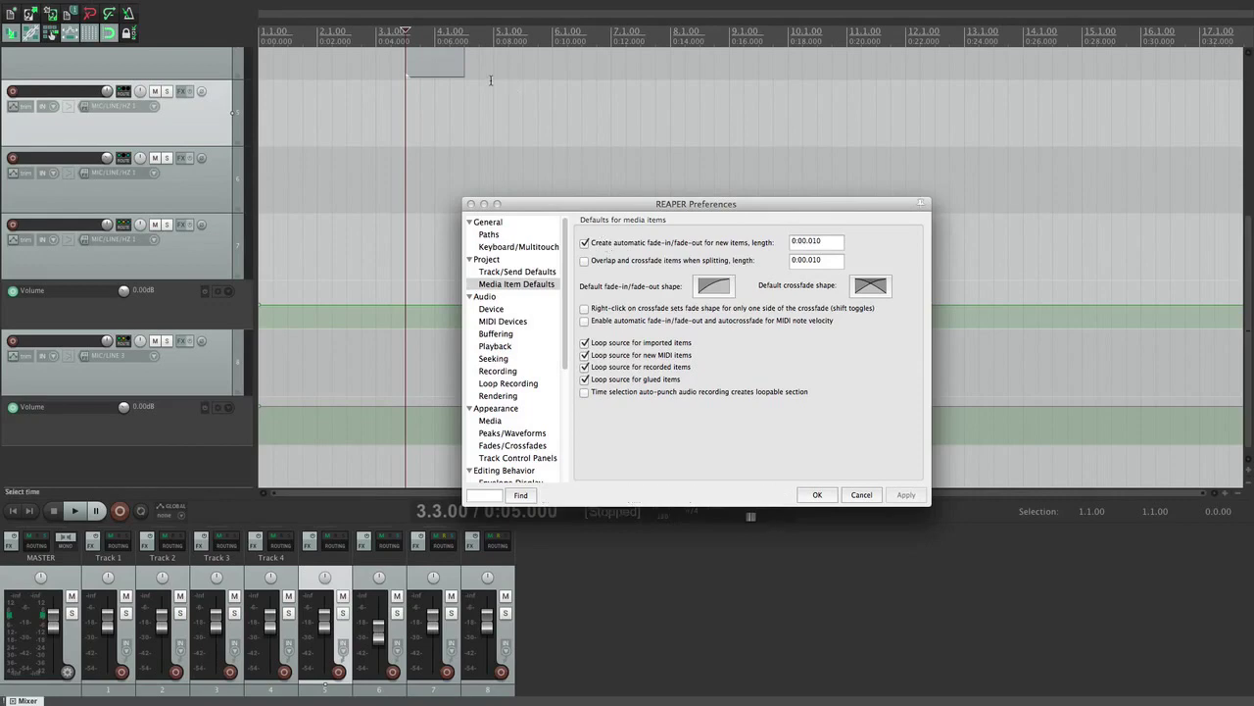
pyautogui.scroll(-1, 462, 139)
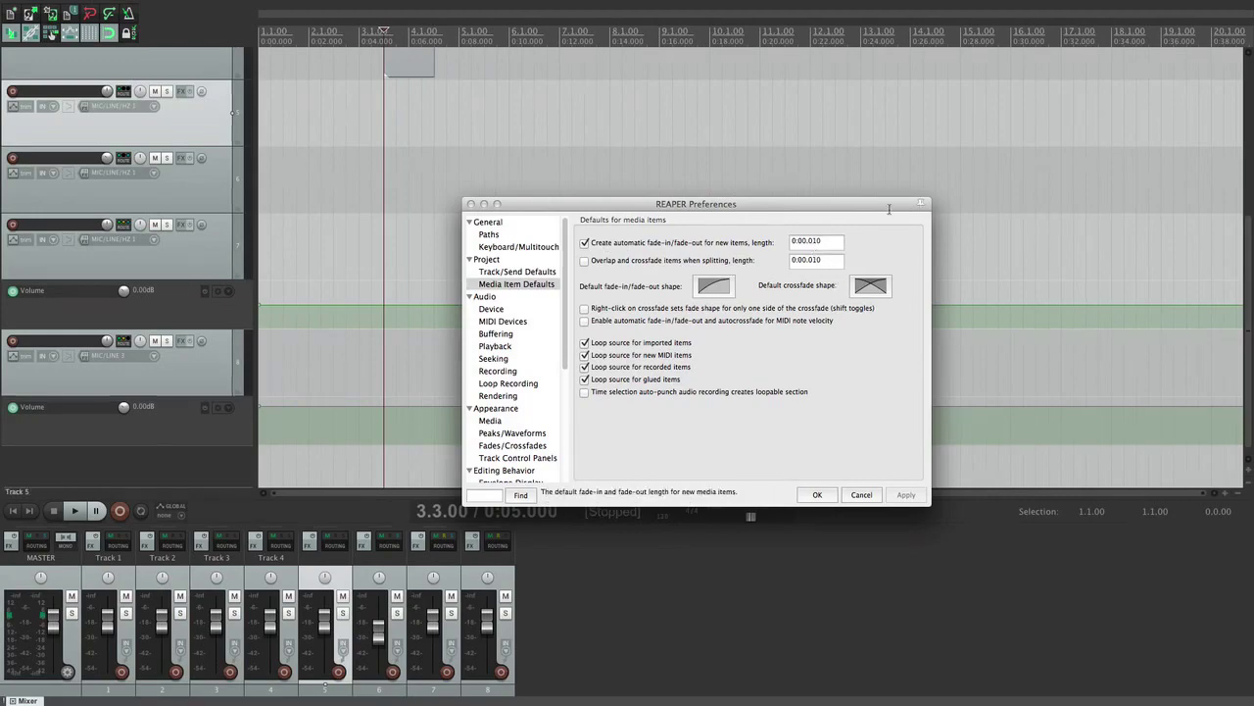
pyautogui.press('F11')
pyautogui.moveTo(1224, 312); pyautogui.dragTo(416, 147)
pyautogui.press('F11')
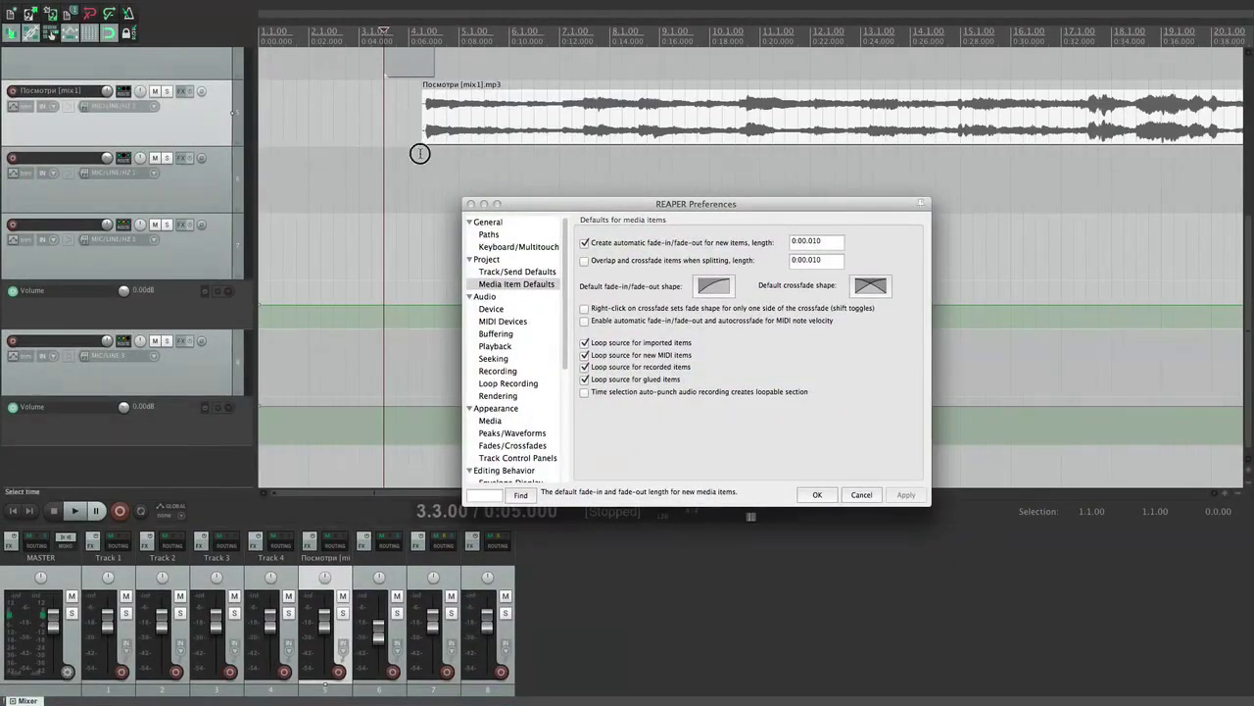
# Step: Examine the automatic fade-in at the start of the imported mp3 item on track 5
pyautogui.scroll(10, 736, 124)
pyautogui.scroll(-10, 764, 137)
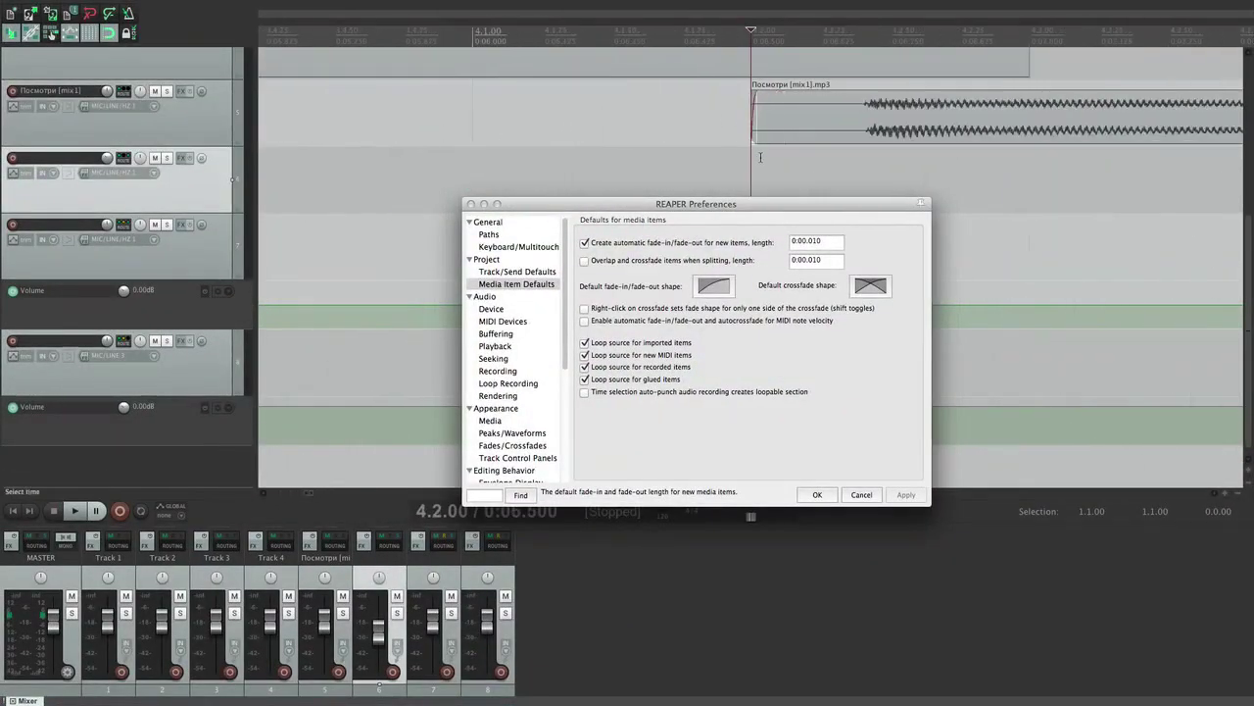
pyautogui.scroll(10, 781, 128)
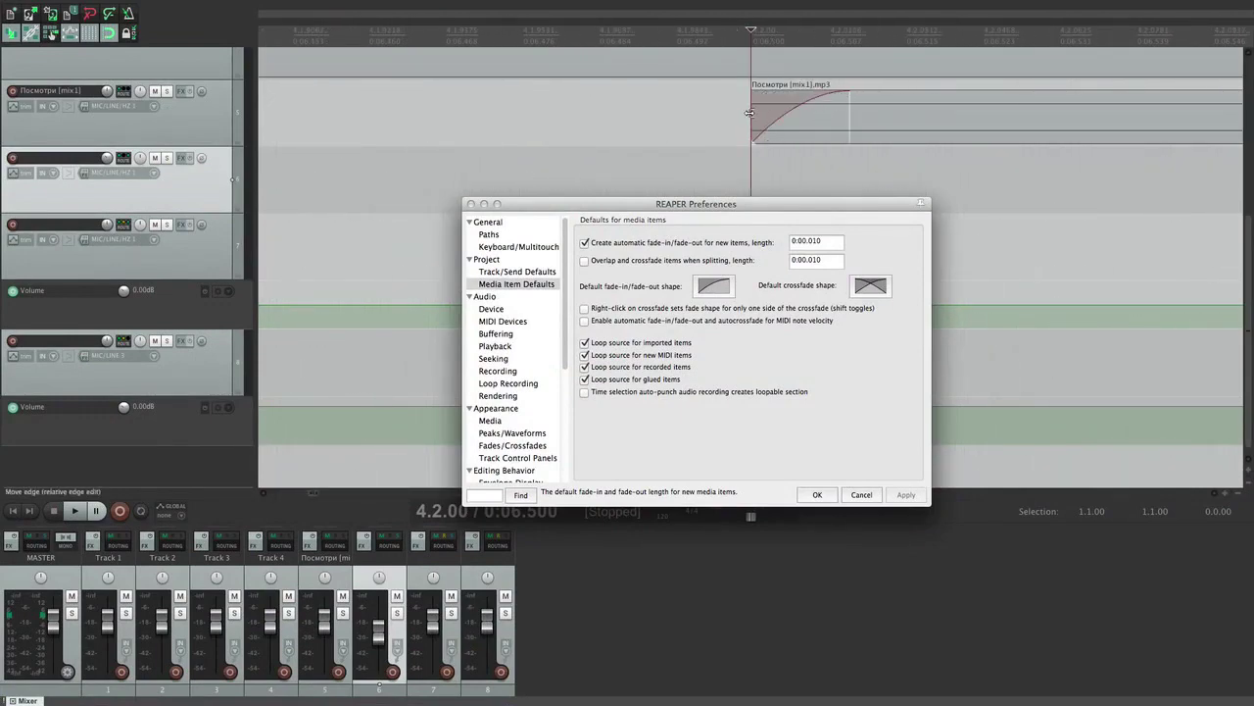
pyautogui.scroll(-2, 749, 113)
pyautogui.scroll(-4, 742, 171)
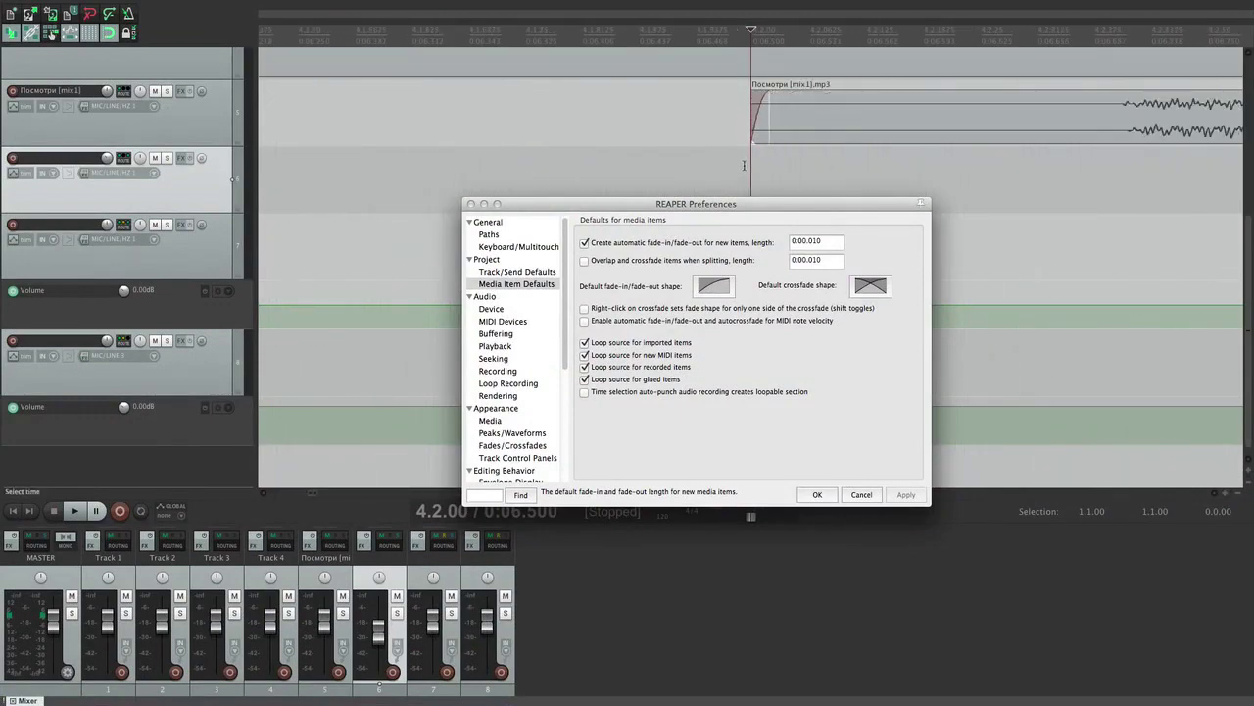
pyautogui.scroll(-3, 742, 169)
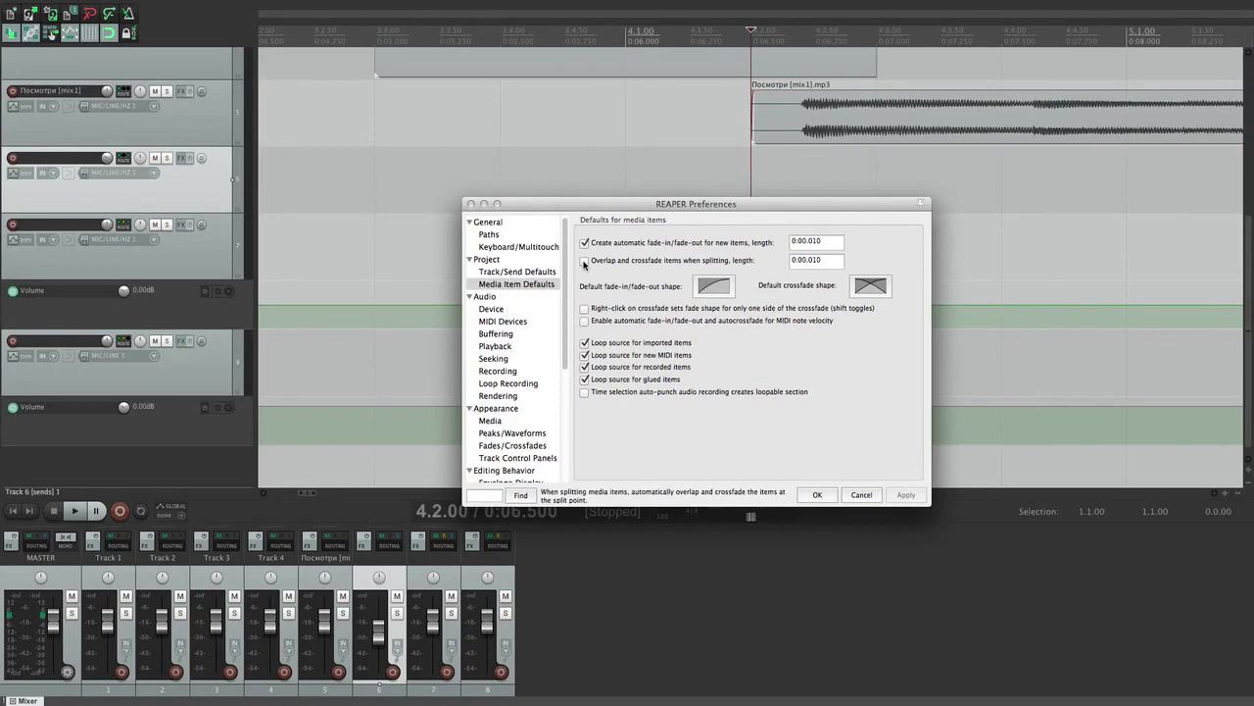
# Step: Toggle overlap and crossfade when splitting on and back off, and split the mp3 item at 4.4.00 before undoing the split
pyautogui.click(584, 263)
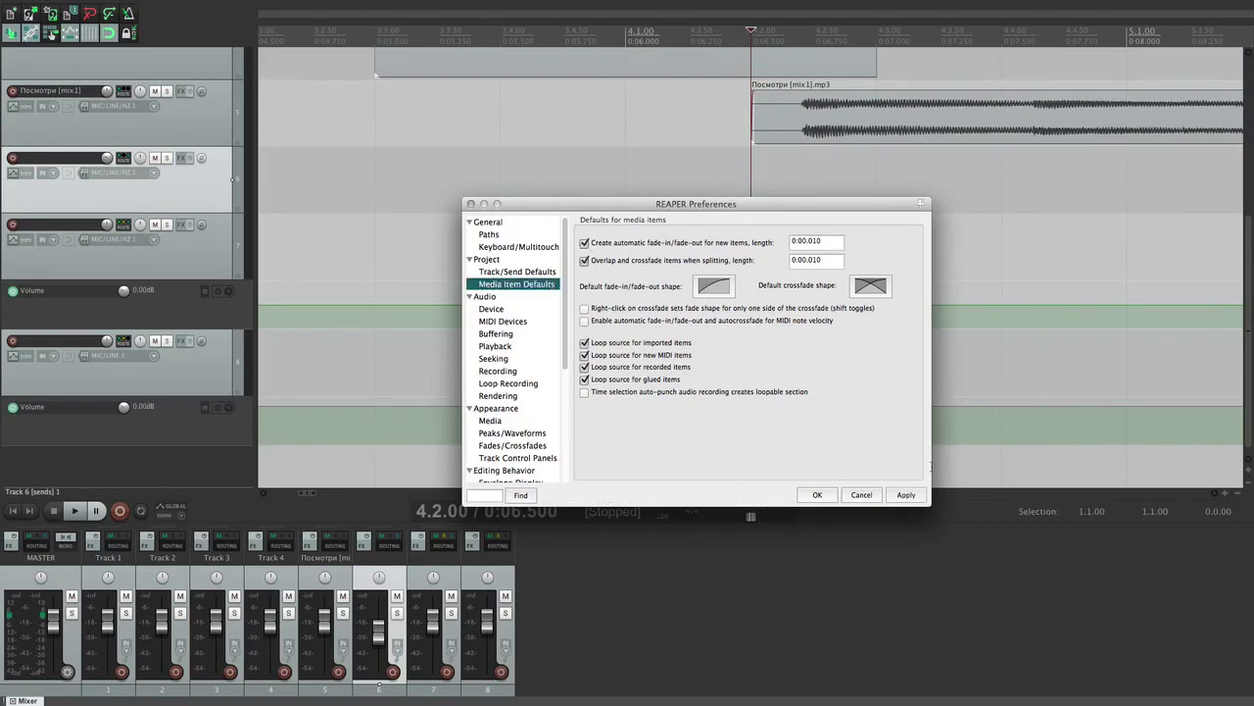
pyautogui.click(588, 262)
pyautogui.click(1002, 128)
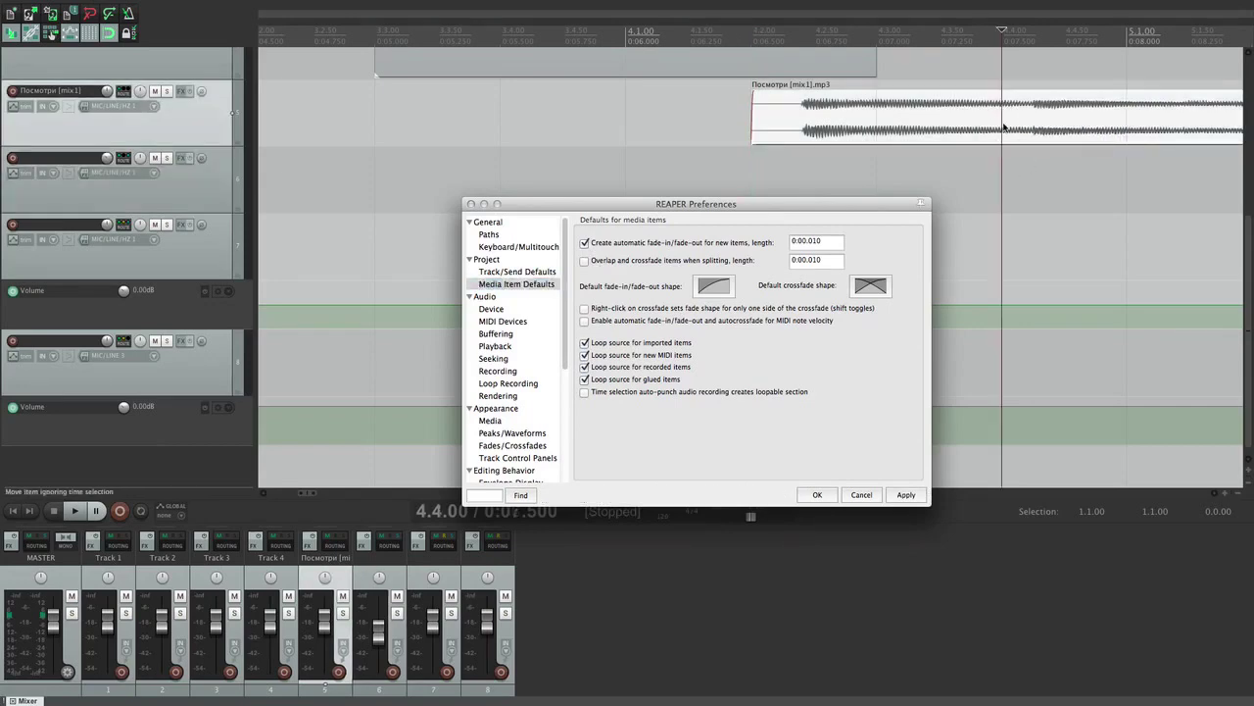
pyautogui.press('s')
pyautogui.scroll(5, 1005, 129)
pyautogui.scroll(-3, 781, 137)
pyautogui.scroll(-2, 781, 137)
pyautogui.press('super+z')
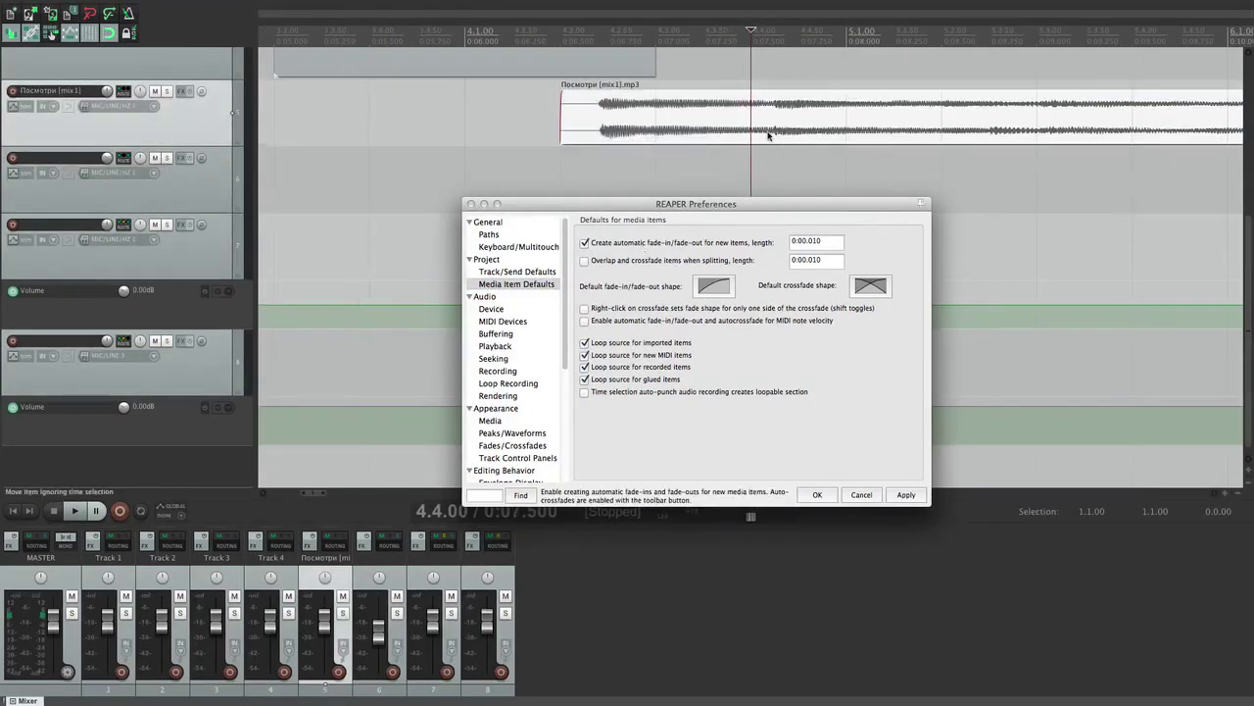
# Step: Split the mp3 item again at 4.4.00, inspect the fades at the split point, and undo the split
pyautogui.press('s')
pyautogui.scroll(8, 753, 125)
pyautogui.scroll(3, 751, 124)
pyautogui.scroll(-1, 752, 124)
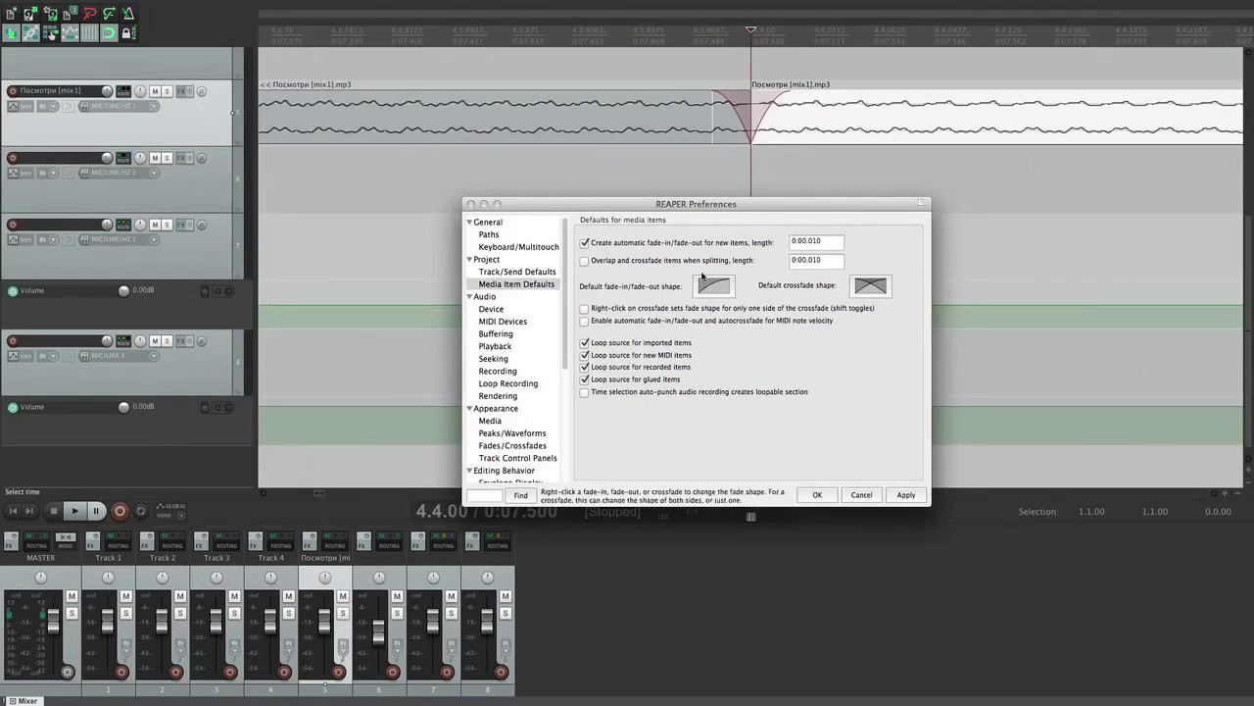
pyautogui.press('super+z')
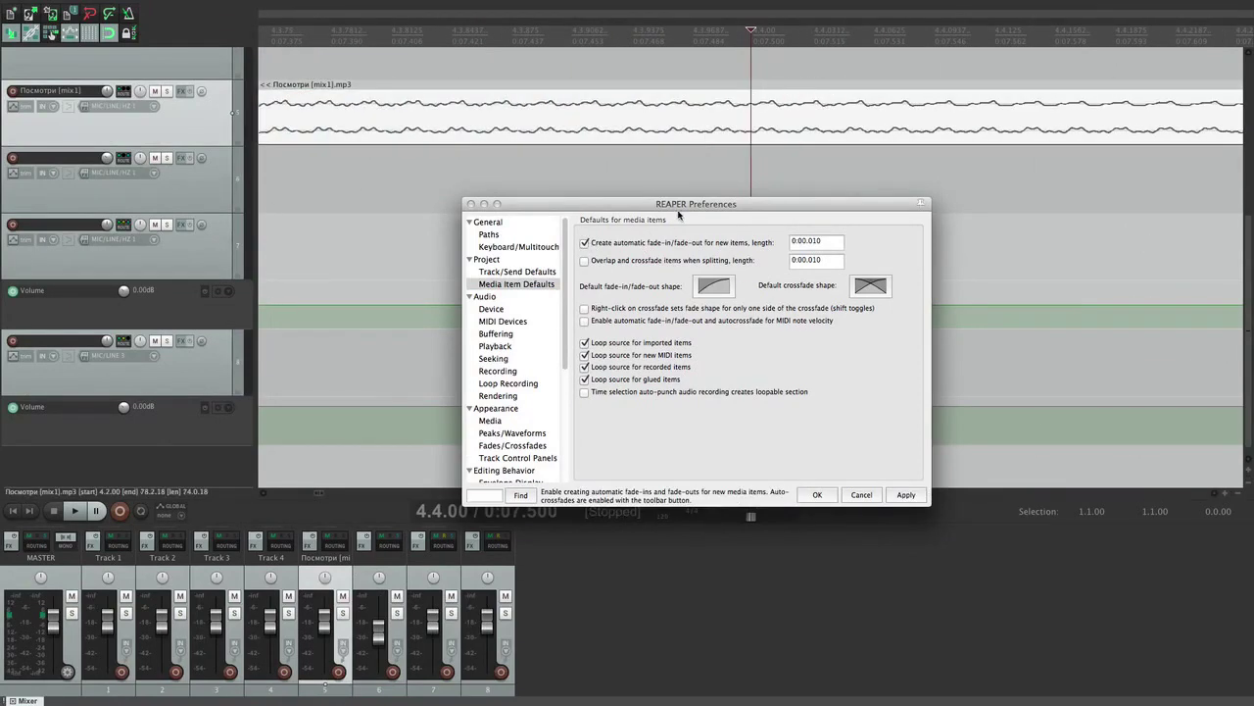
# Step: Disable automatic fade-in/fade-out for new items, and test it by splitting the mp3 item at 4.4.00 and undoing the split
pyautogui.click(585, 243)
pyautogui.click(907, 494)
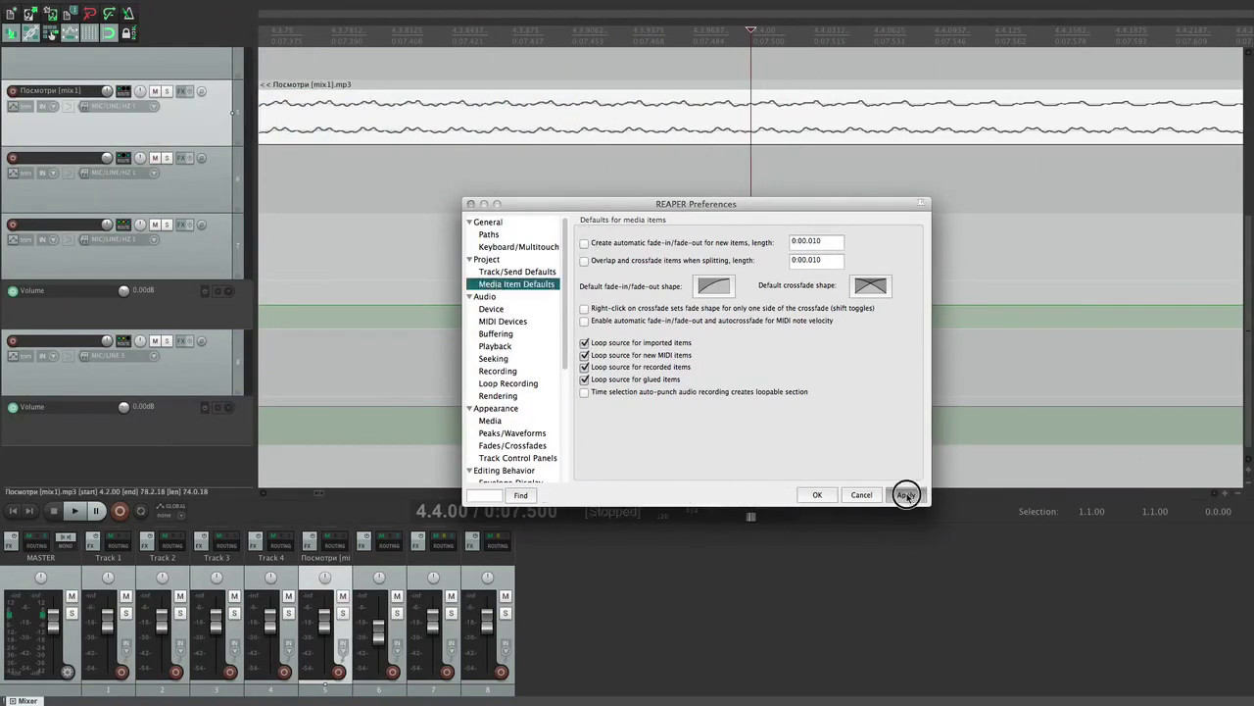
pyautogui.click(755, 125)
pyautogui.press('s')
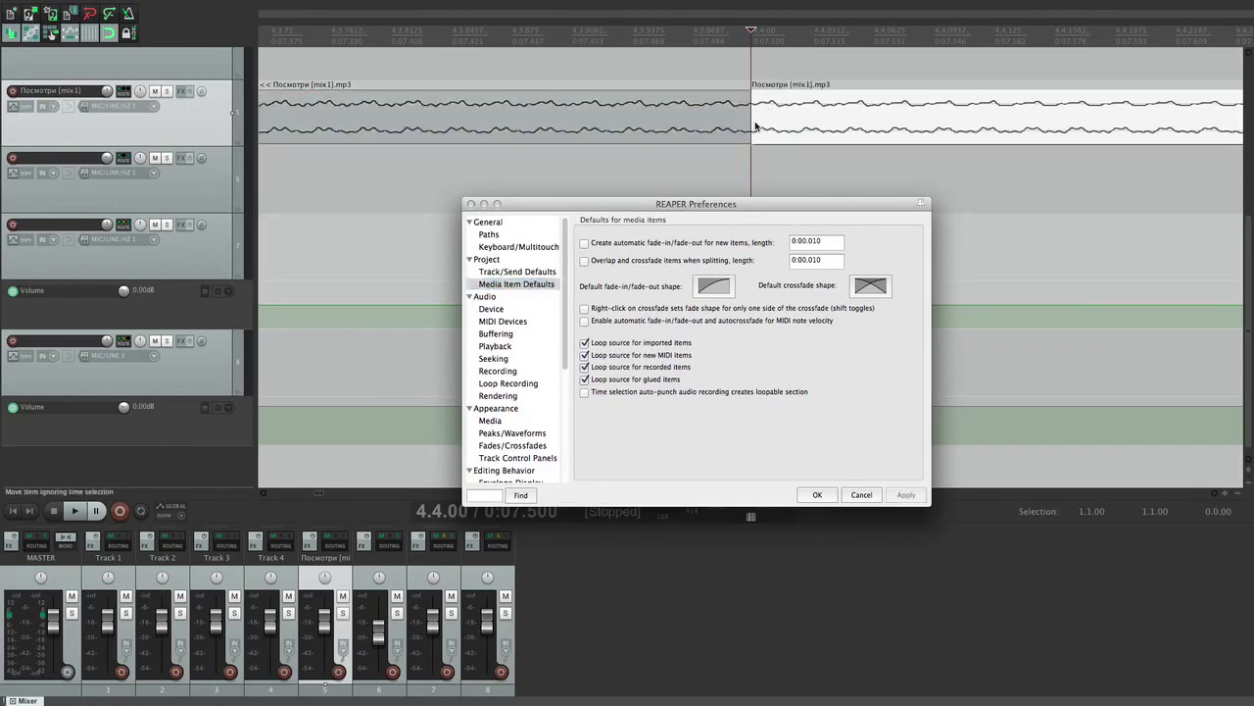
pyautogui.press('super+z')
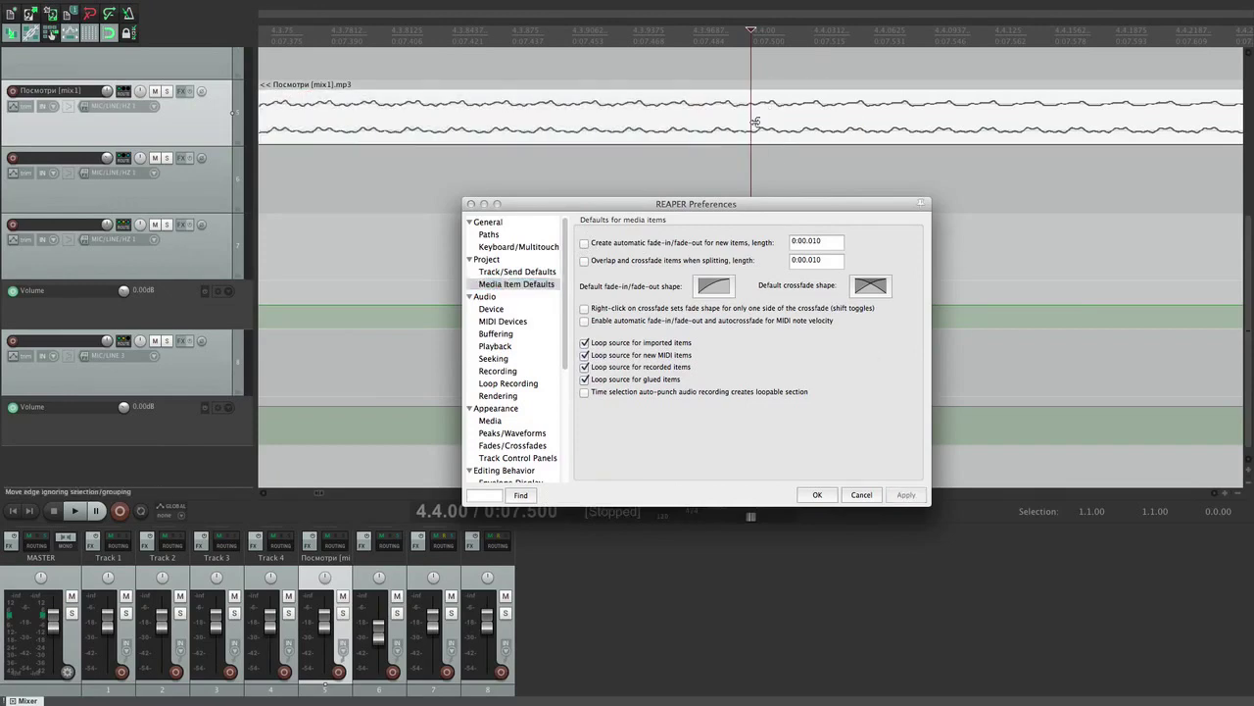
# Step: Apply overlap and crossfade when splitting with a 0:00.010 length, and split the mp3 item at 4.4.00
pyautogui.click(585, 261)
pyautogui.click(906, 494)
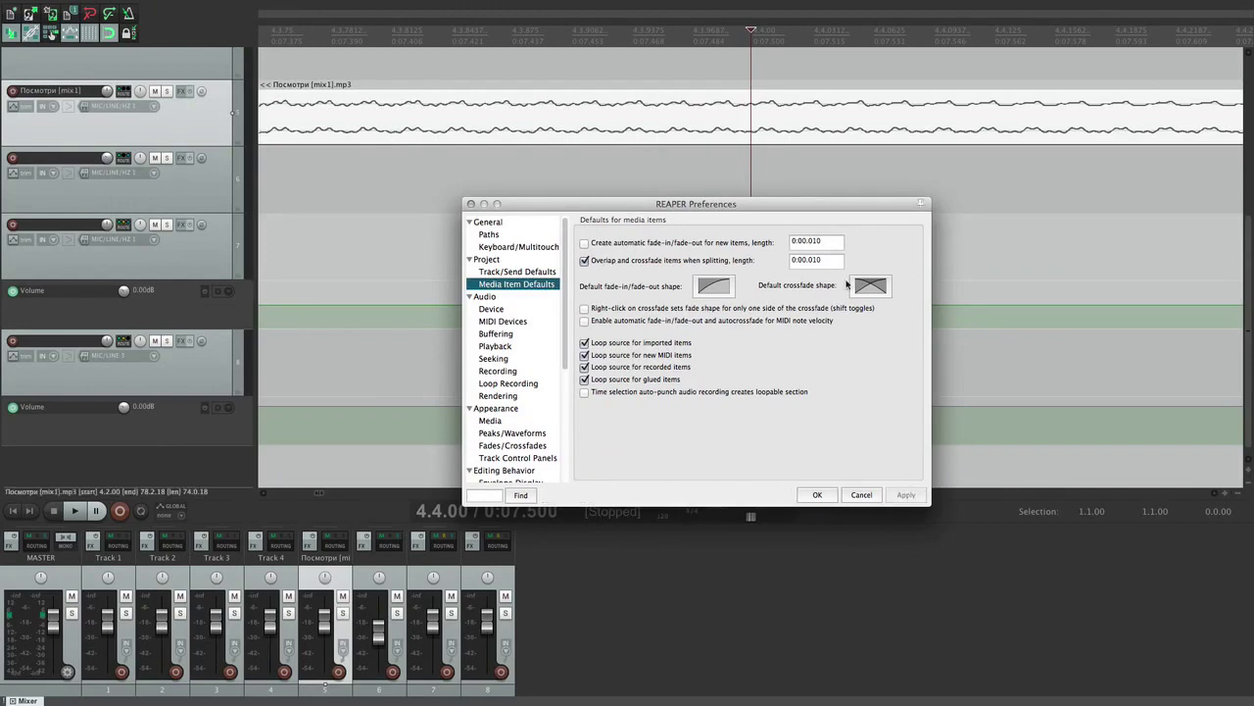
pyautogui.click(750, 134)
pyautogui.press('s')
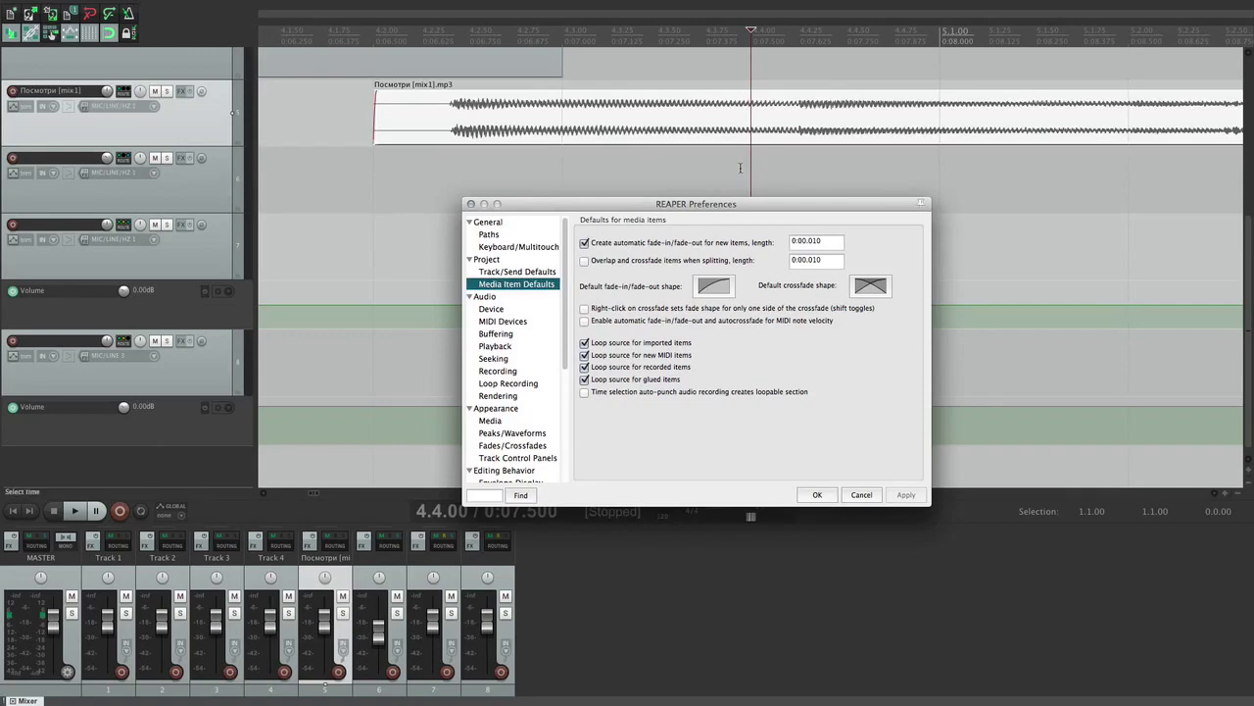
# Step: Set the default fade-in/fade-out shape to the steep fast-start curve, and try the fade-in edge of track 4's MIDI item at 4.4.00
pyautogui.scroll(-1, 741, 167)
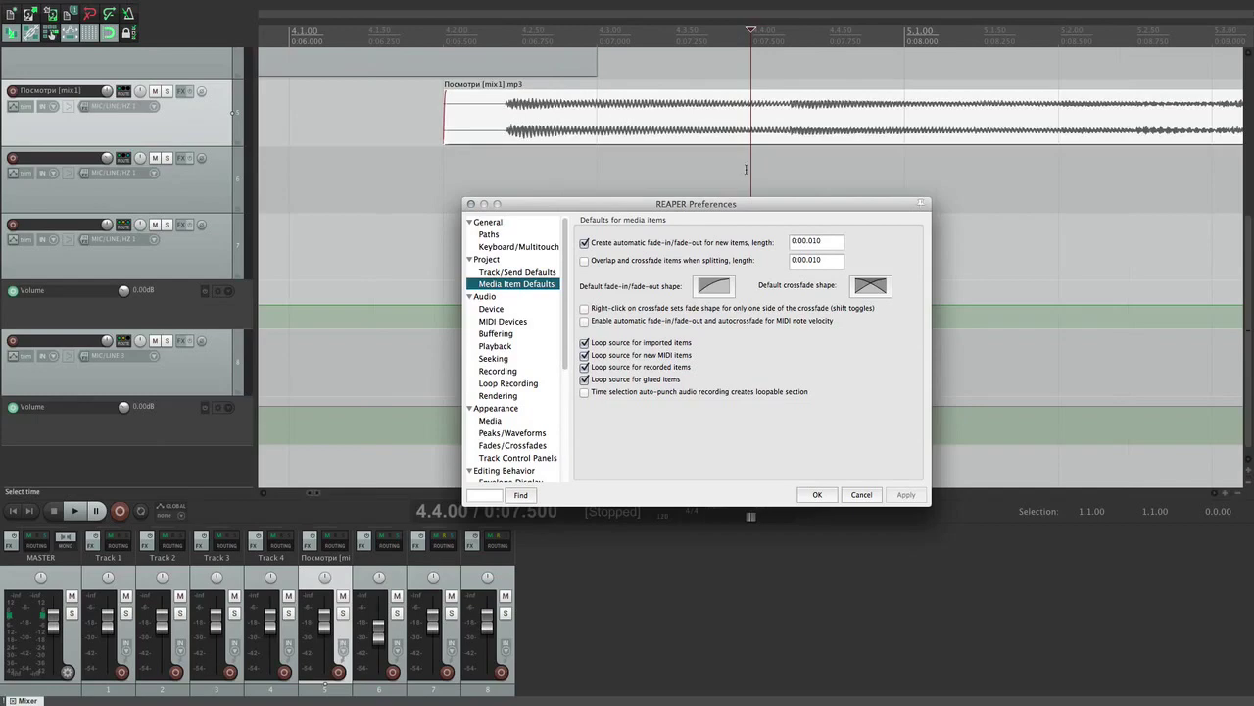
pyautogui.click(746, 169)
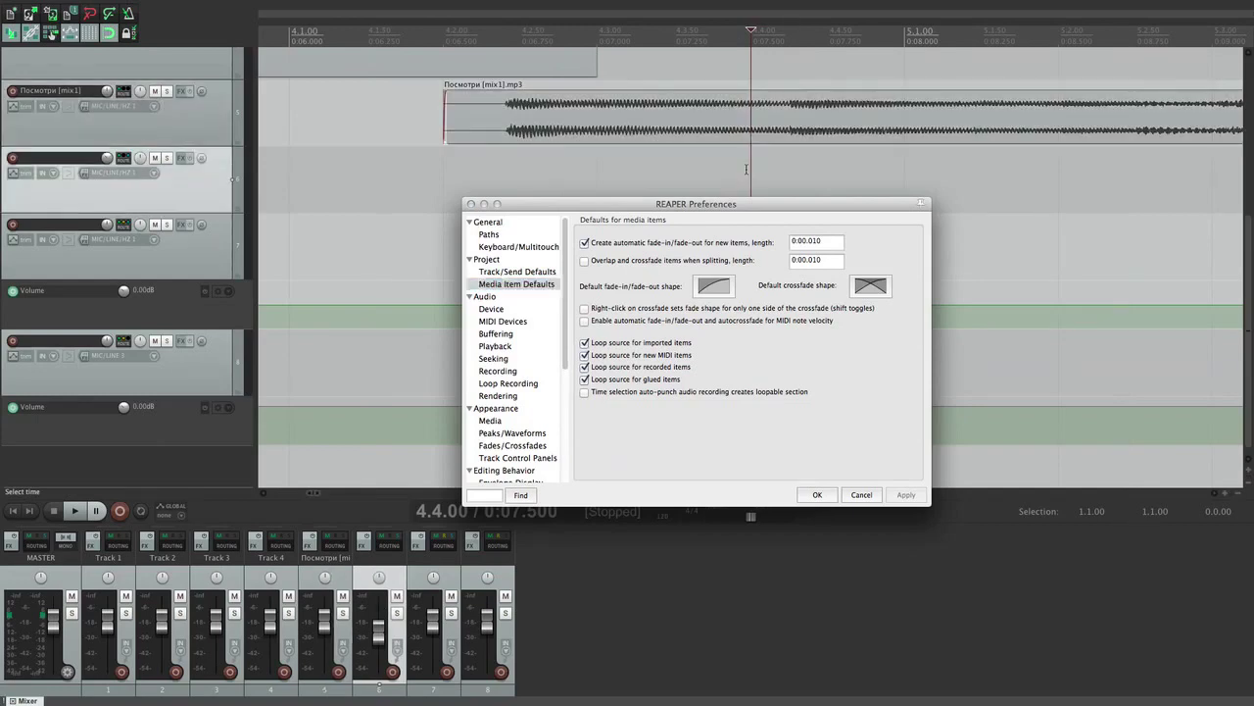
pyautogui.click(708, 286)
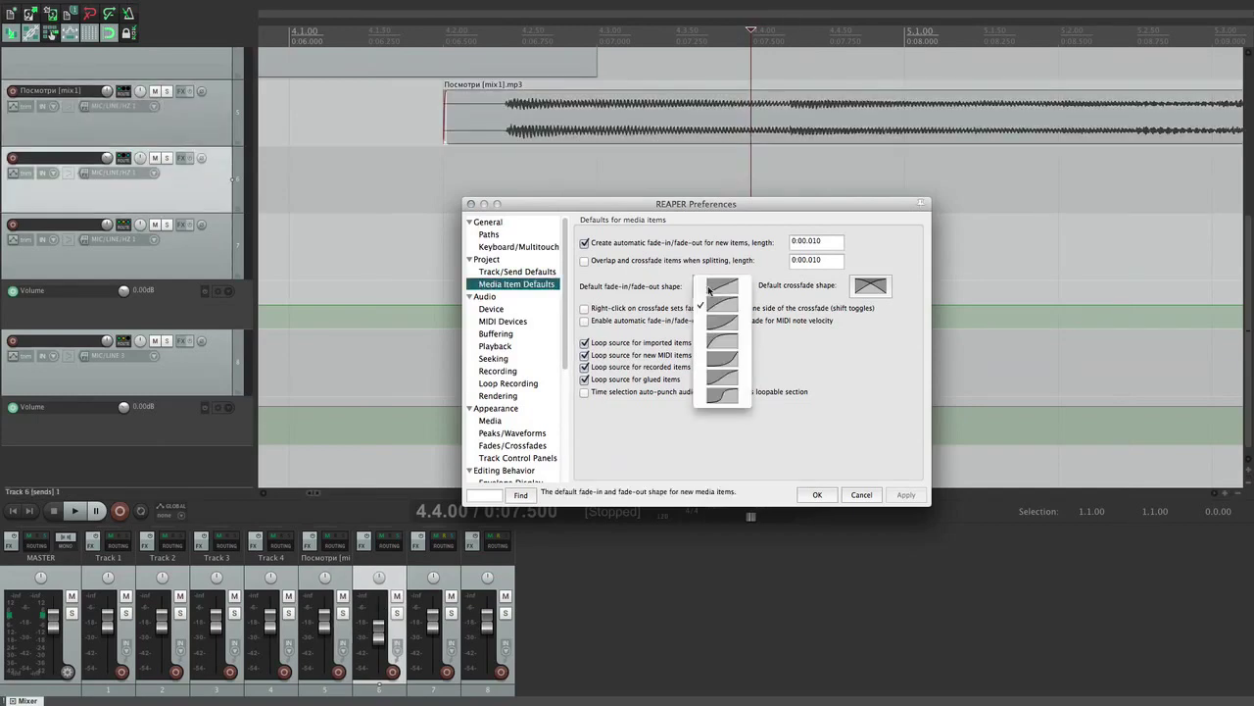
pyautogui.moveTo(729, 379); pyautogui.dragTo(723, 402)
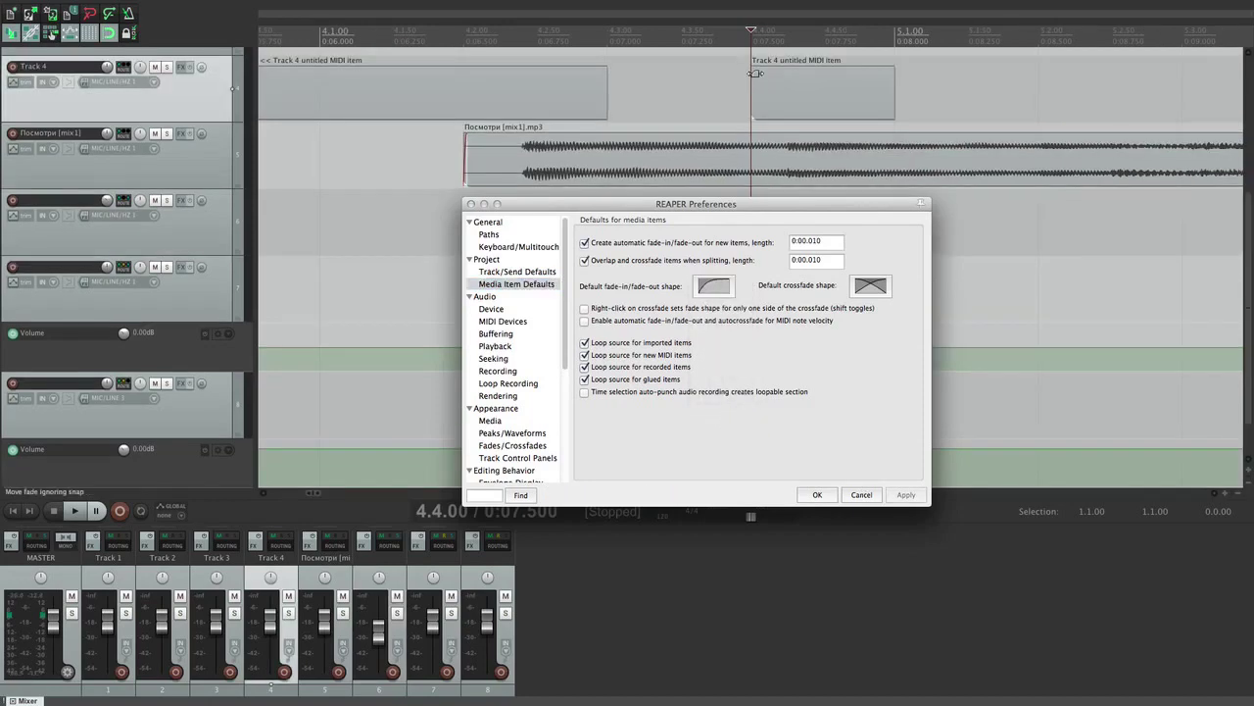
pyautogui.moveTo(754, 72)
pyautogui.mouseDown()
pyautogui.moveTo(814, 87)
pyautogui.moveTo(754, 85)
pyautogui.mouseUp()
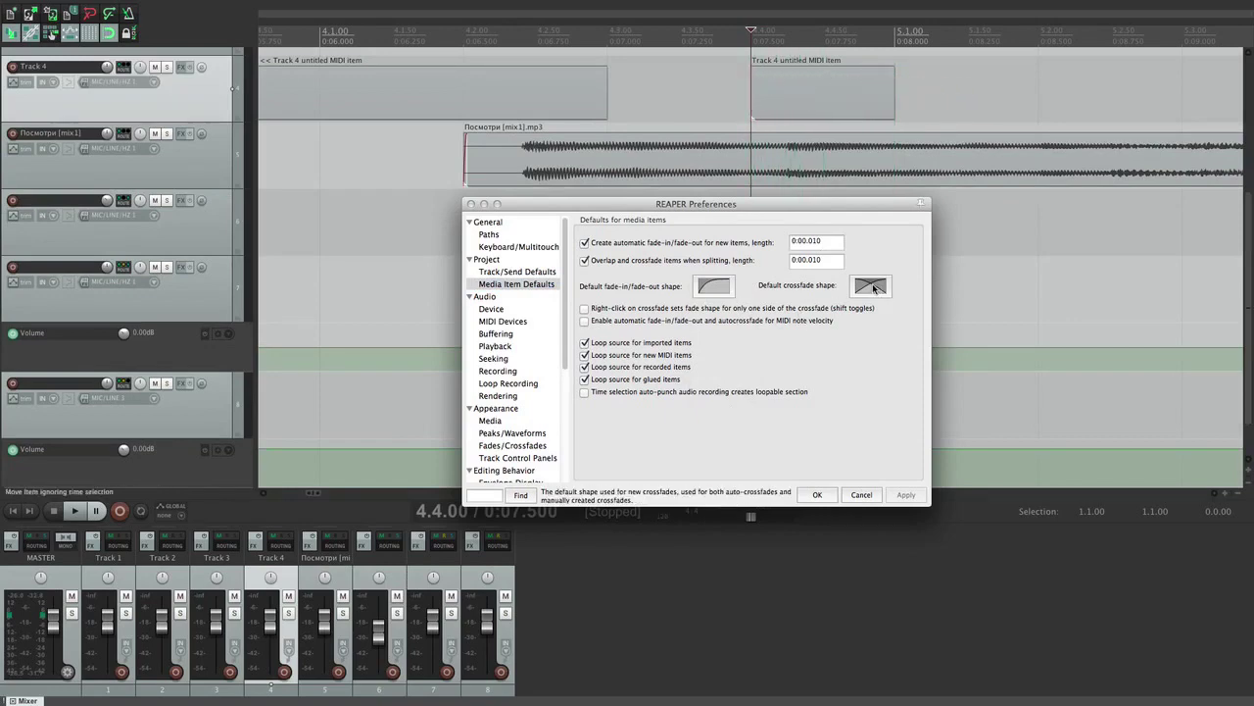
# Step: Set the default crossfade shape to the symmetrical X-shaped curve
pyautogui.click(873, 287)
pyautogui.click(861, 453)
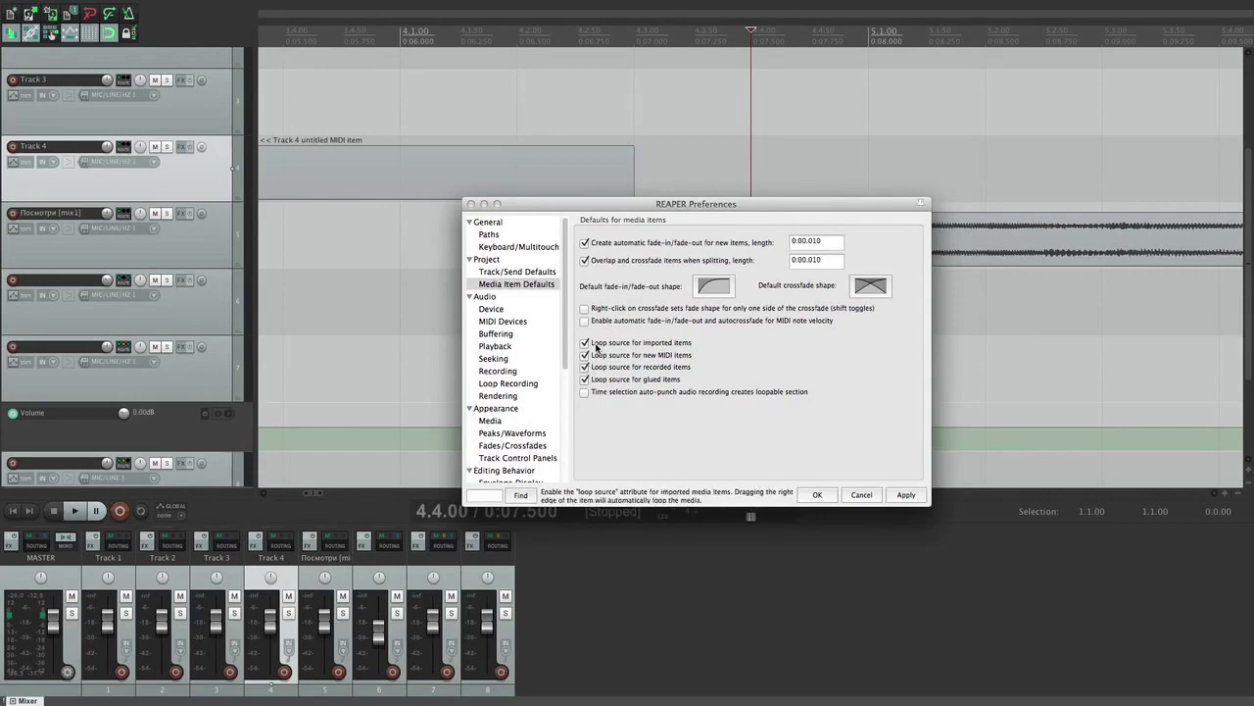
# Step: Draw three Eb4 notes across track 3's MIDI item and close the MIDI editor
pyautogui.scroll(-10, 449, 171)
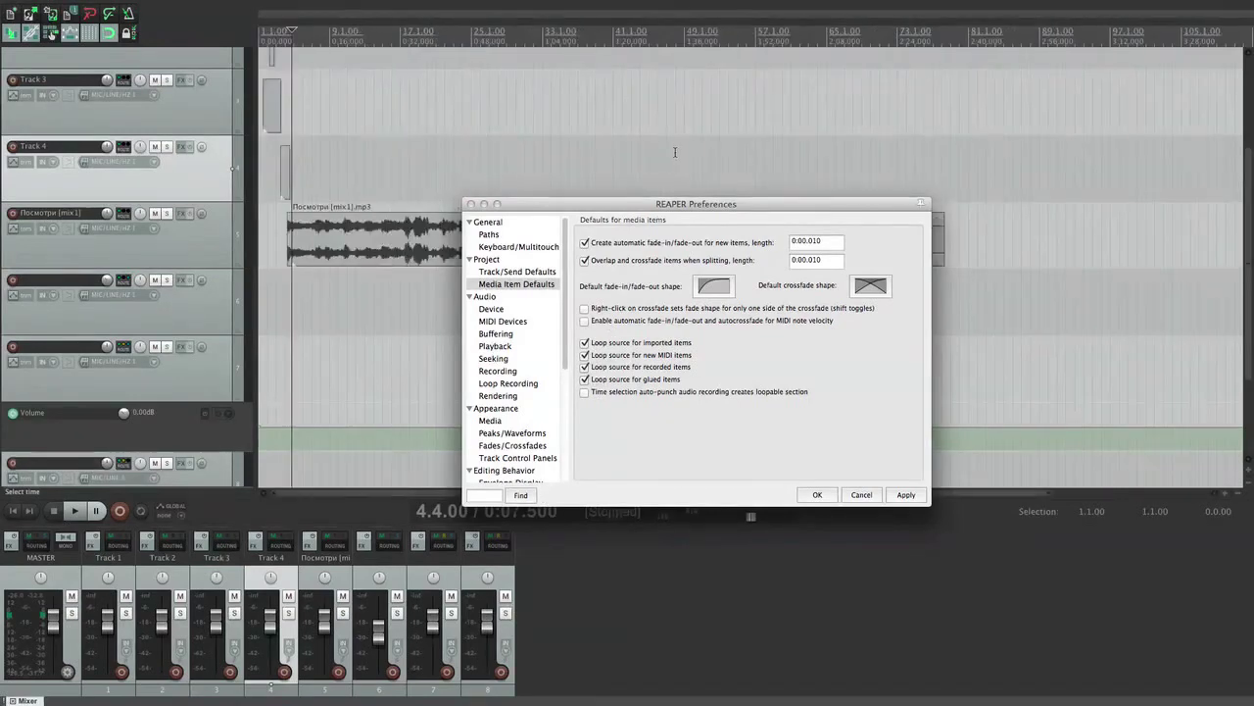
pyautogui.scroll(8, 450, 171)
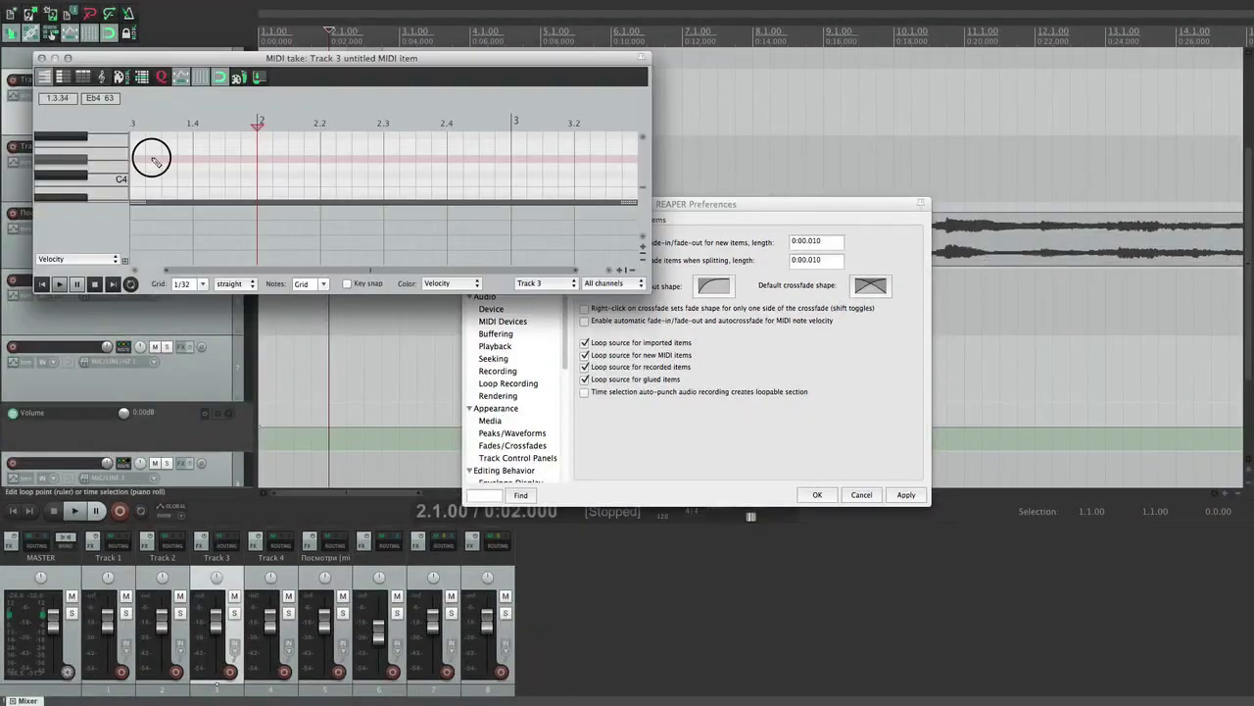
pyautogui.moveTo(154, 159); pyautogui.dragTo(193, 159)
pyautogui.moveTo(274, 159); pyautogui.dragTo(406, 160)
pyautogui.click(41, 57)
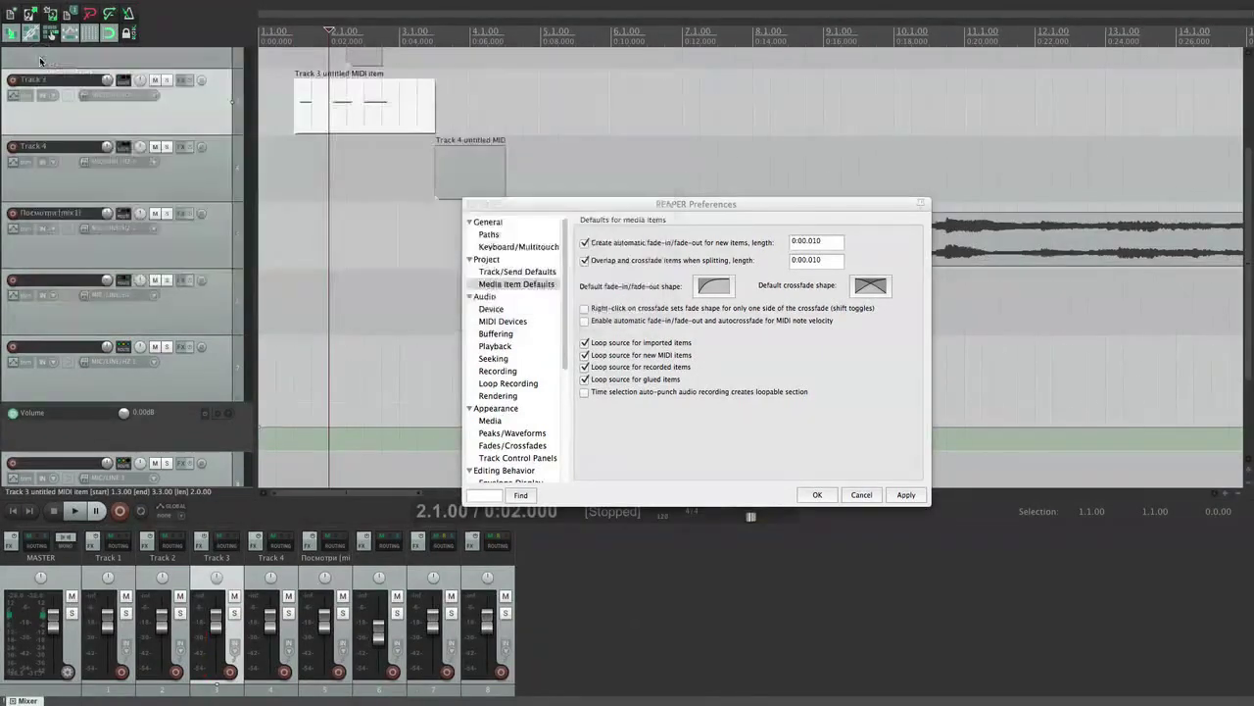
# Step: Test source looping by stretching the end edge of track 3's MIDI item and returning it to the original length
pyautogui.click(455, 113)
pyautogui.click(413, 111)
pyautogui.click(383, 165)
pyautogui.moveTo(431, 108)
pyautogui.mouseDown()
pyautogui.moveTo(548, 123)
pyautogui.moveTo(915, 120)
pyautogui.moveTo(433, 107)
pyautogui.mouseUp()
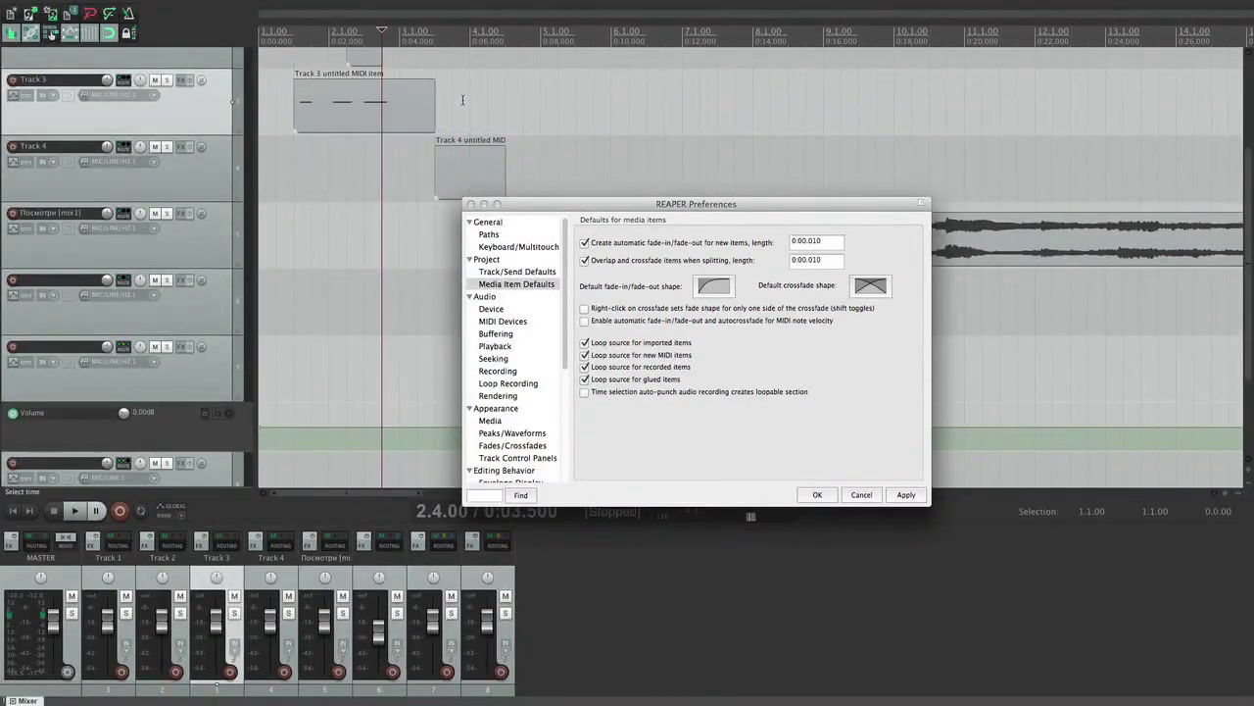
# Step: Disable looping of the item source for track 3's MIDI item and place the edit cursor at 5.1.00
pyautogui.click(420, 109)
pyautogui.rightClick(420, 109)
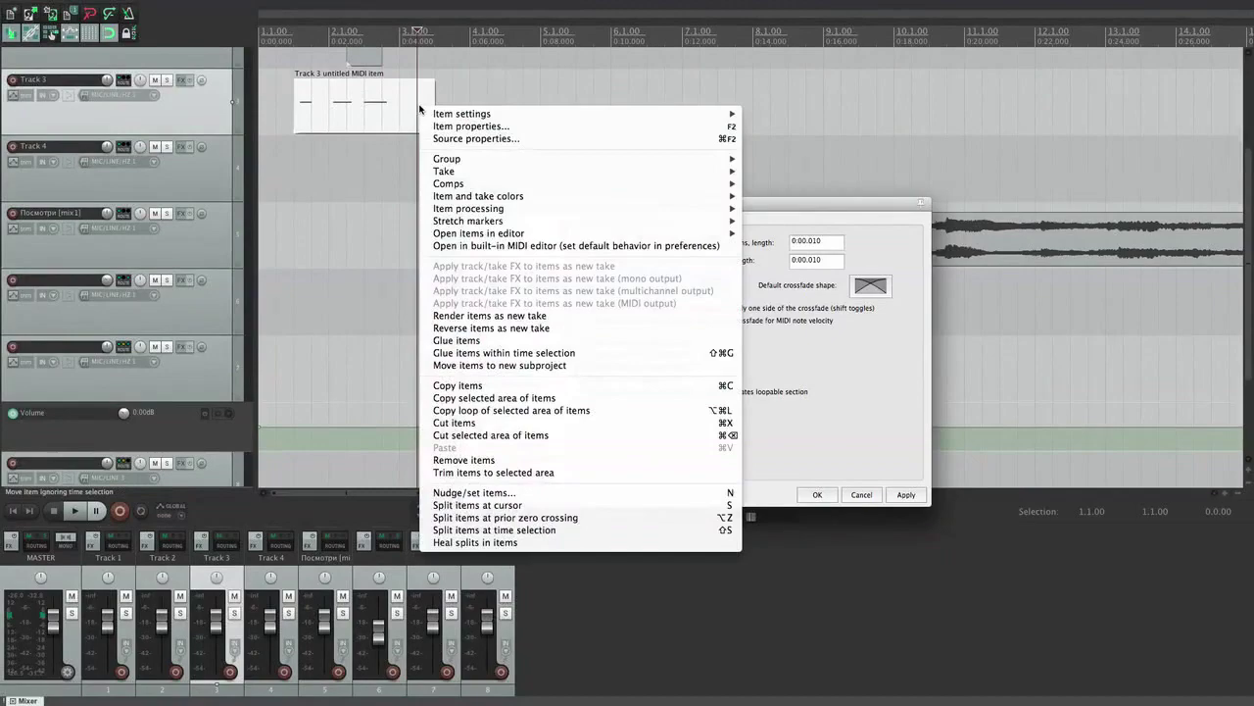
pyautogui.click(377, 122)
pyautogui.rightClick(386, 111)
pyautogui.moveTo(451, 116)
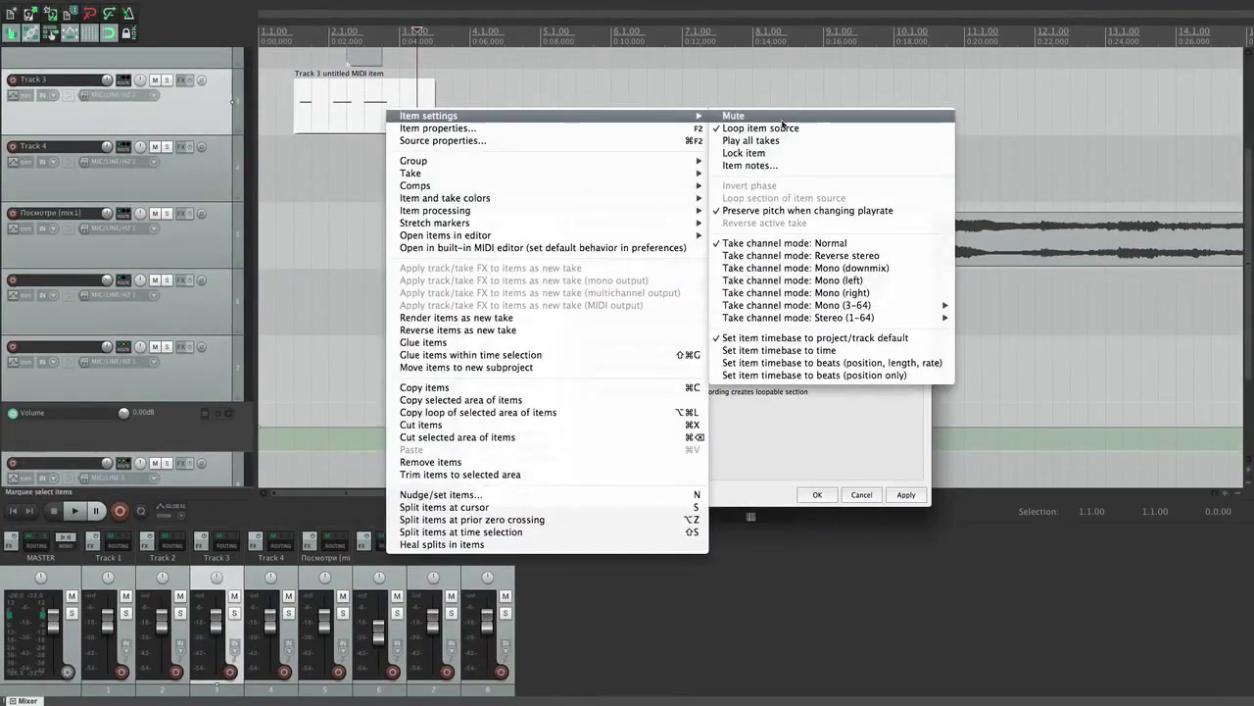
pyautogui.click(730, 128)
pyautogui.click(538, 106)
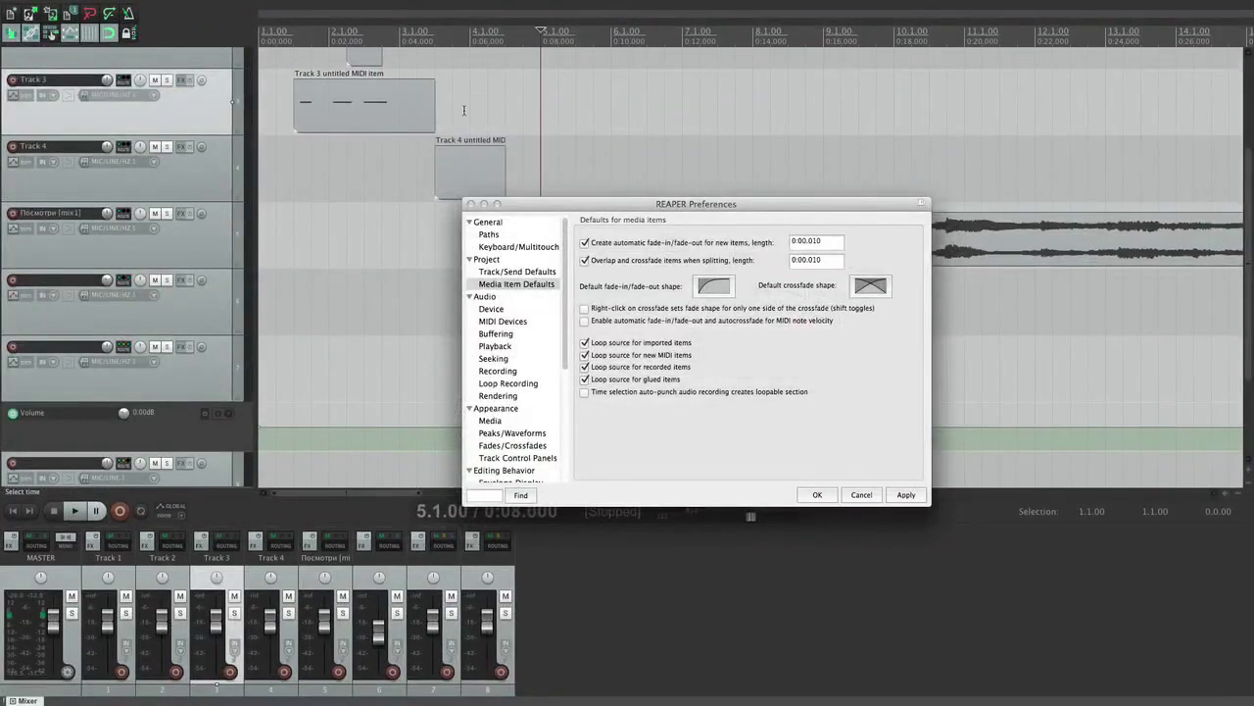
# Step: Extend the end of track 3's MIDI item to 5.1.00 to test it without looping, and undo the extension
pyautogui.moveTo(435, 113); pyautogui.dragTo(542, 114)
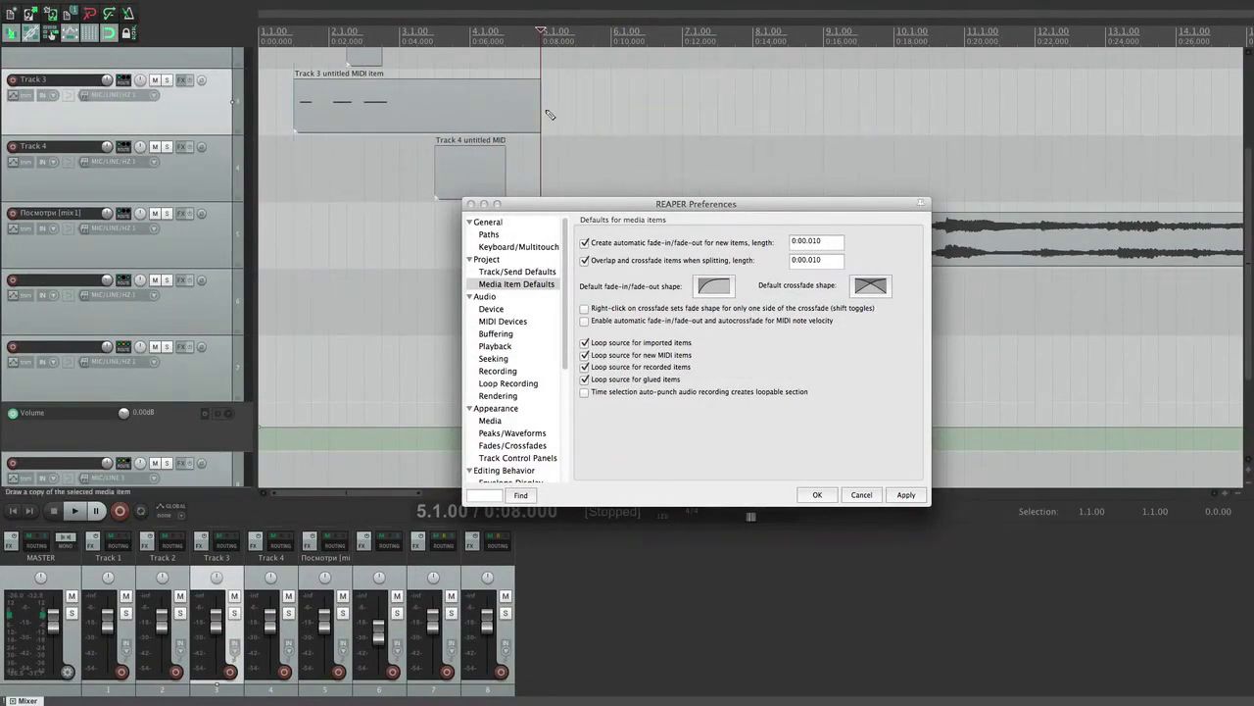
pyautogui.press('super+z')
pyautogui.rightClick(412, 118)
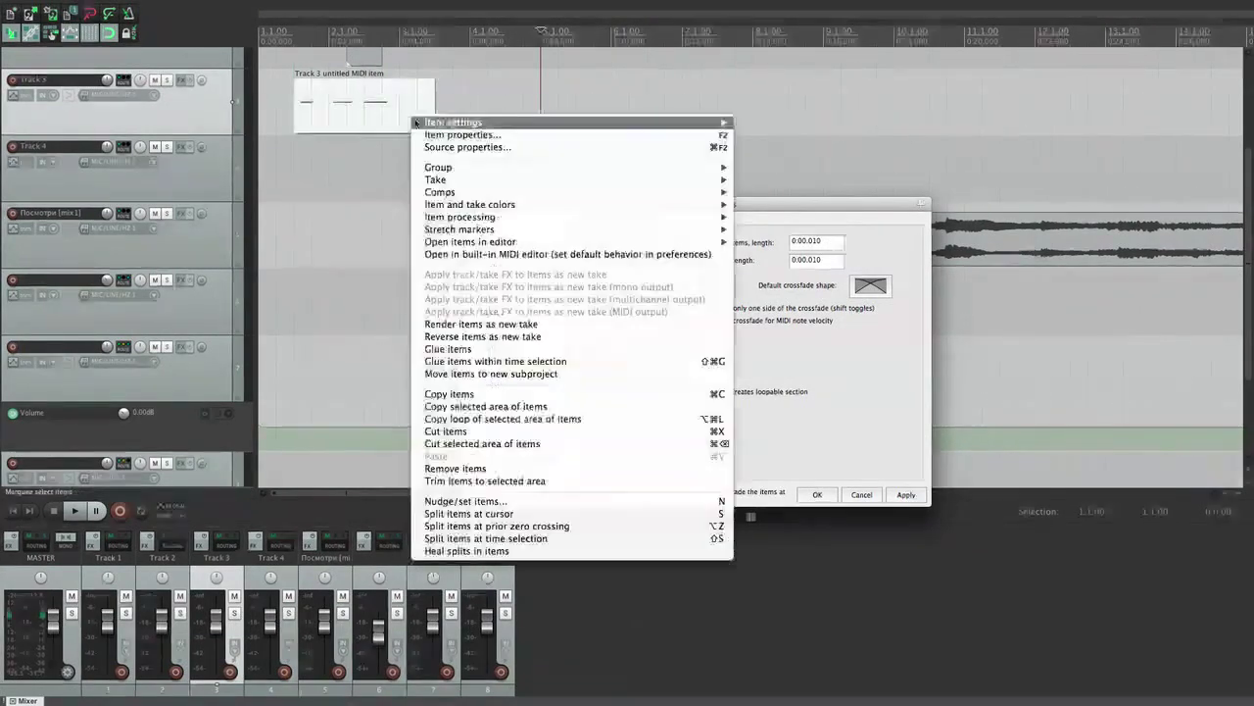
pyautogui.press('Escape')
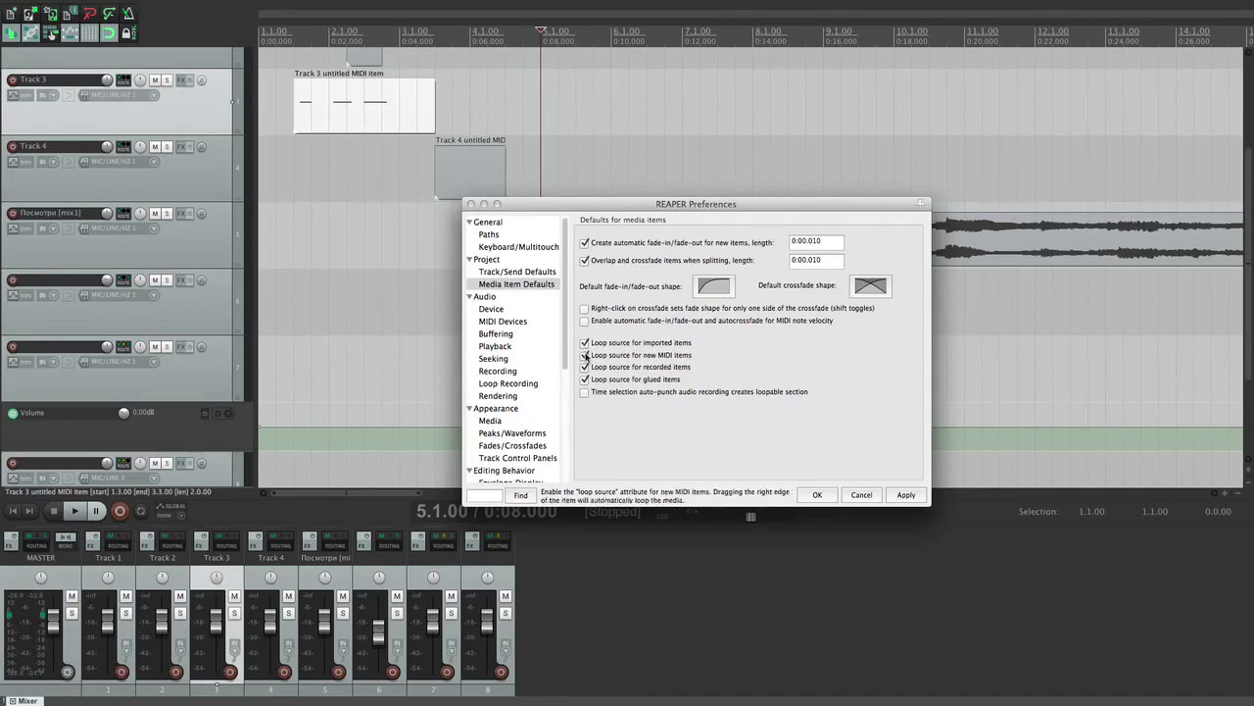
# Step: Disable loop source for new MIDI items, apply it, and test it by extending and deleting a trial item on track 3
pyautogui.click(585, 355)
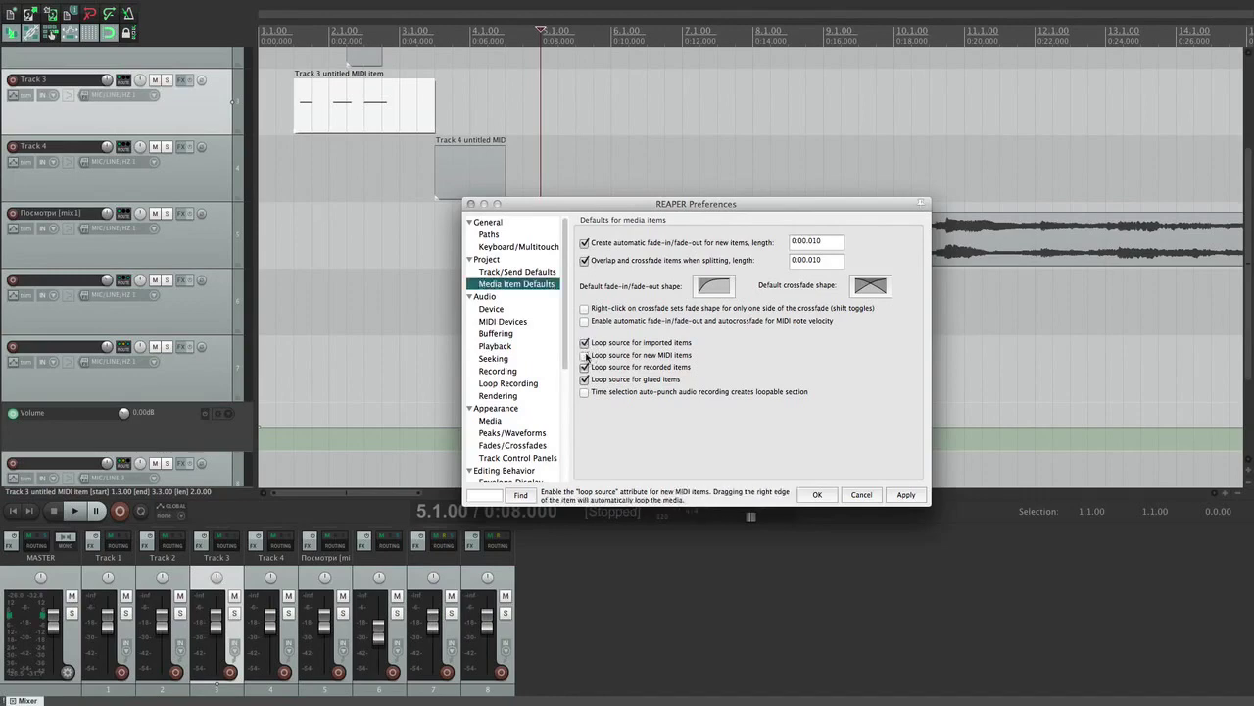
pyautogui.click(903, 495)
pyautogui.click(644, 115)
pyautogui.moveTo(572, 115)
pyautogui.mouseDown()
pyautogui.moveTo(794, 117)
pyautogui.moveTo(669, 107)
pyautogui.moveTo(778, 115)
pyautogui.mouseUp()
pyautogui.press('super+z')
pyautogui.click(656, 119)
pyautogui.press('Delete')
pyautogui.click(594, 396)
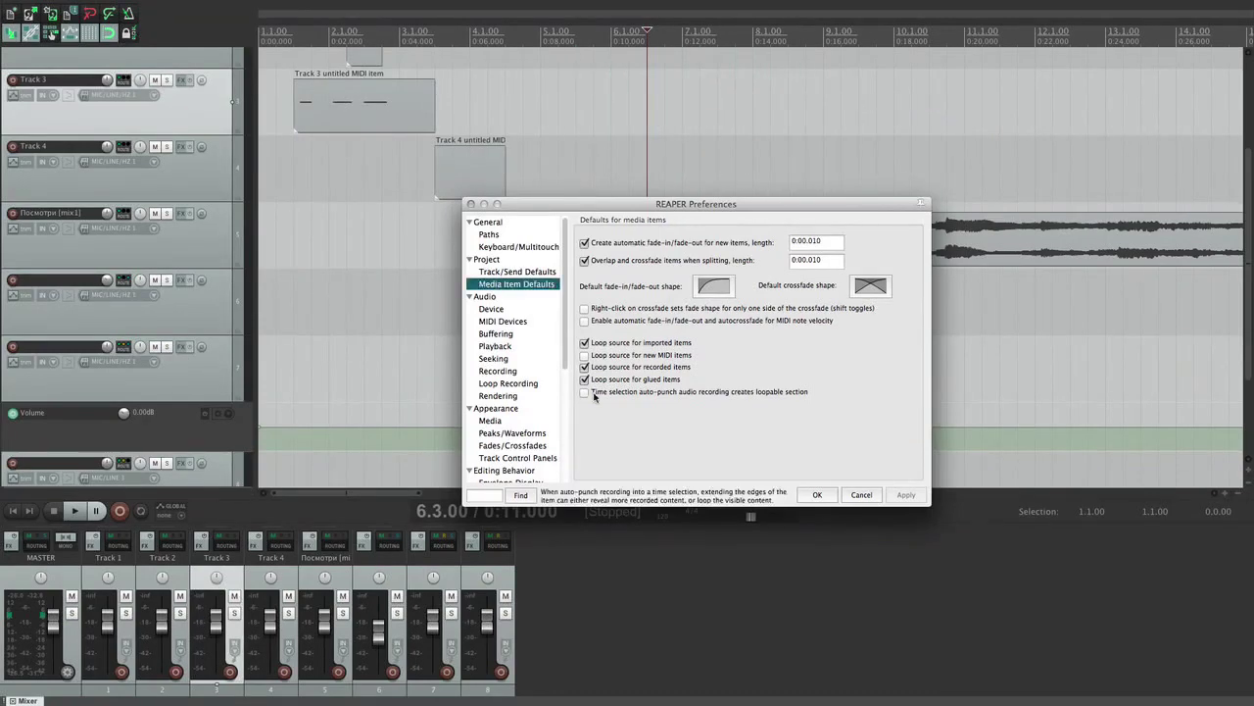